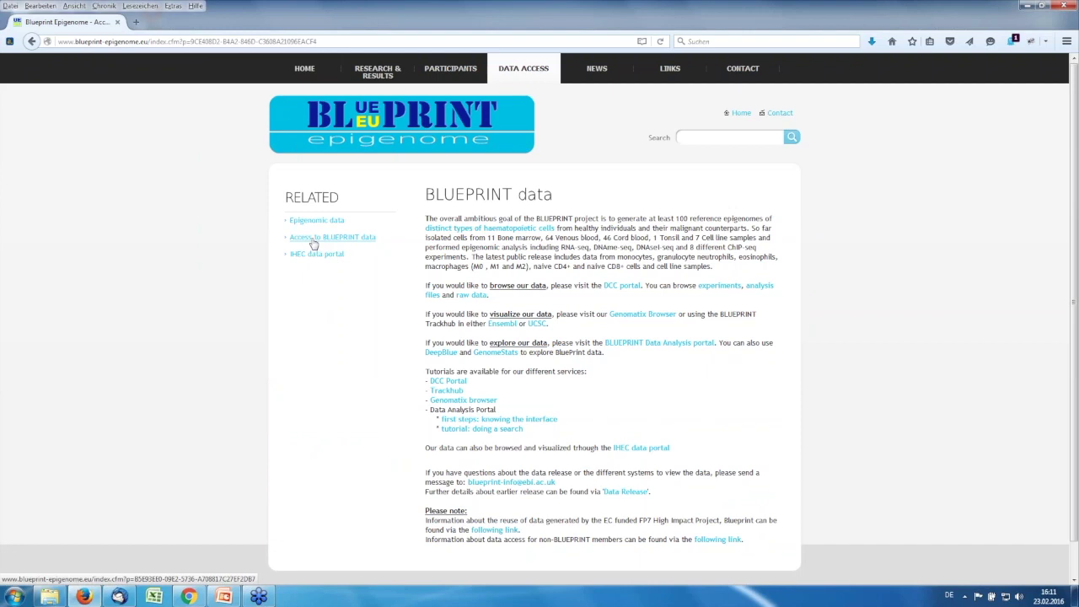
Open the Access to BLUEPRINT data page and launch the Blueprint DCC portal link in a new tab.
left_click(313, 240)
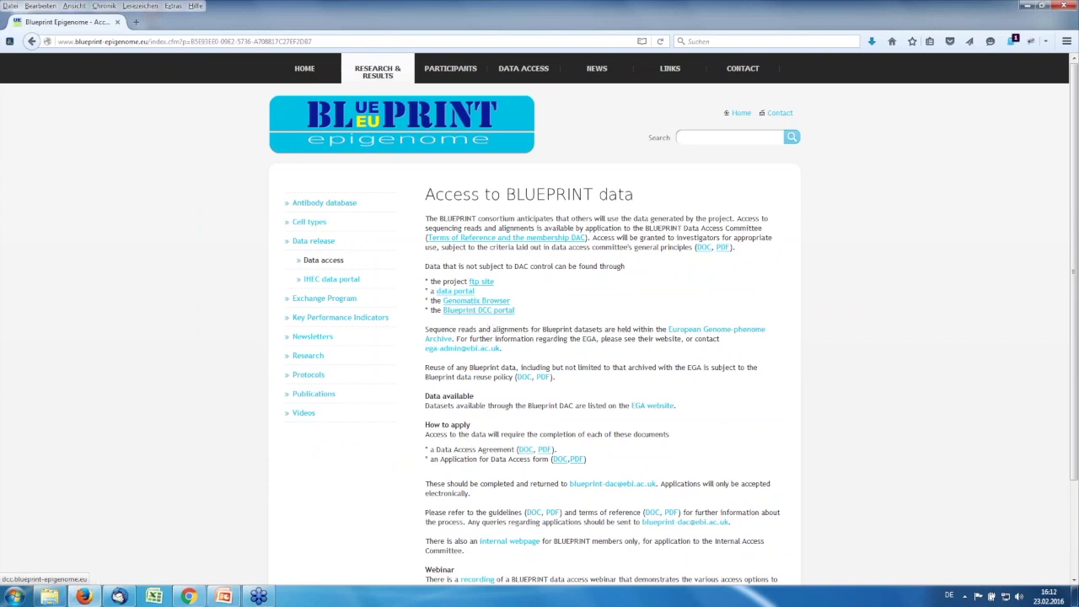
right_click(474, 314)
left_click(502, 321)
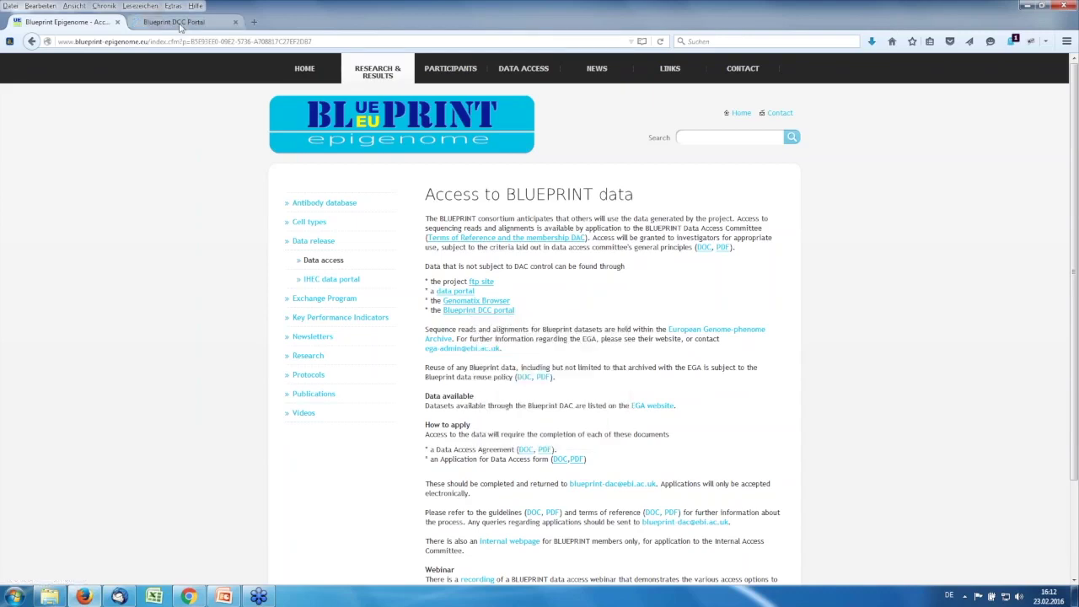
Switch to the Blueprint DCC Portal tab and scroll through its About text and Data summary charts.
left_click(177, 22)
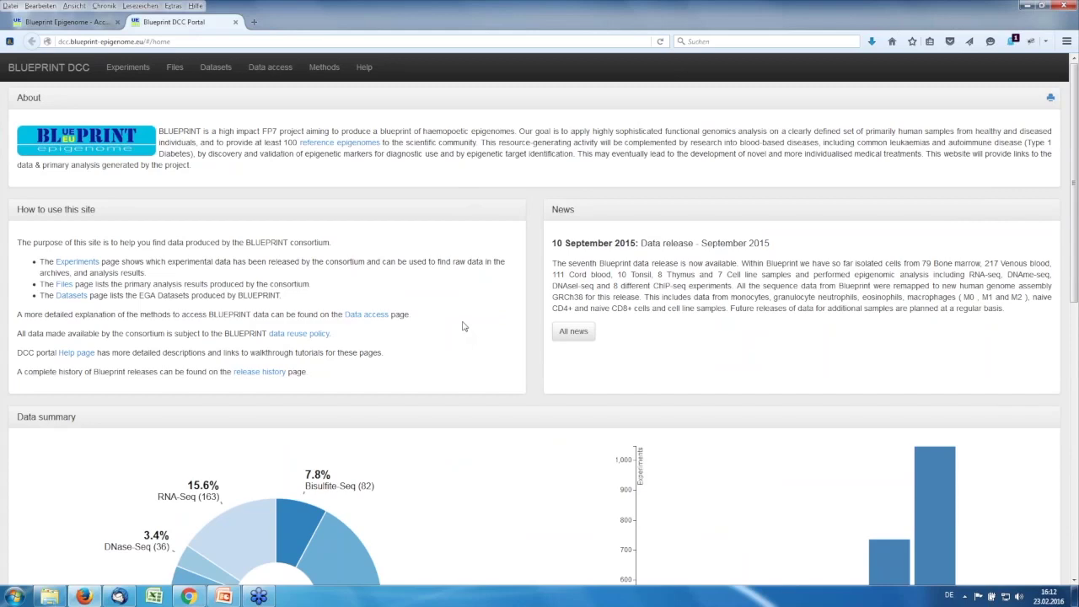
scroll(463, 326, "down", 2)
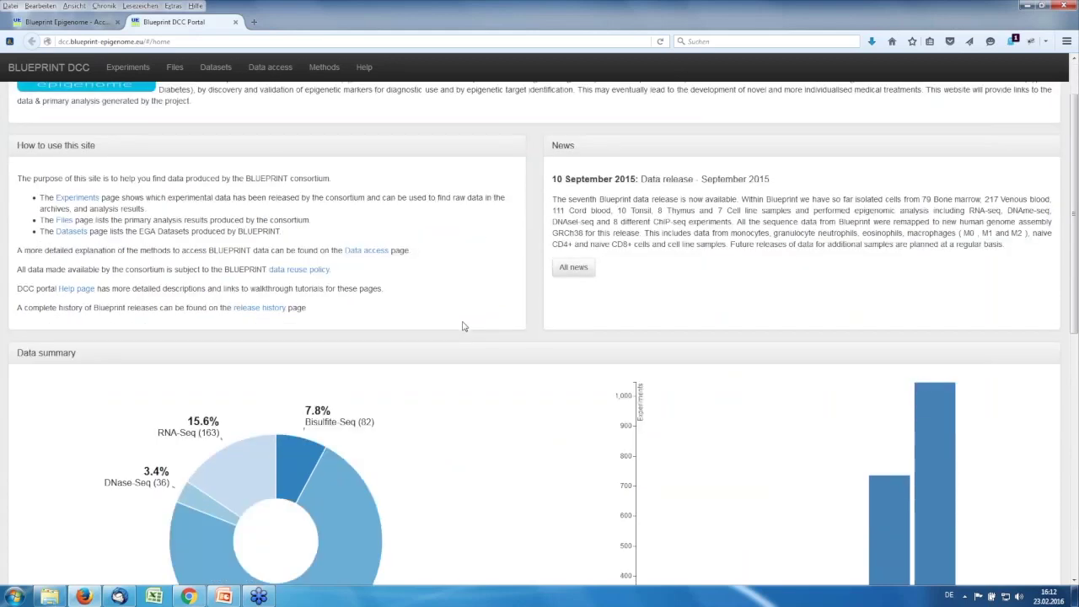
scroll(462, 327, "up", 2)
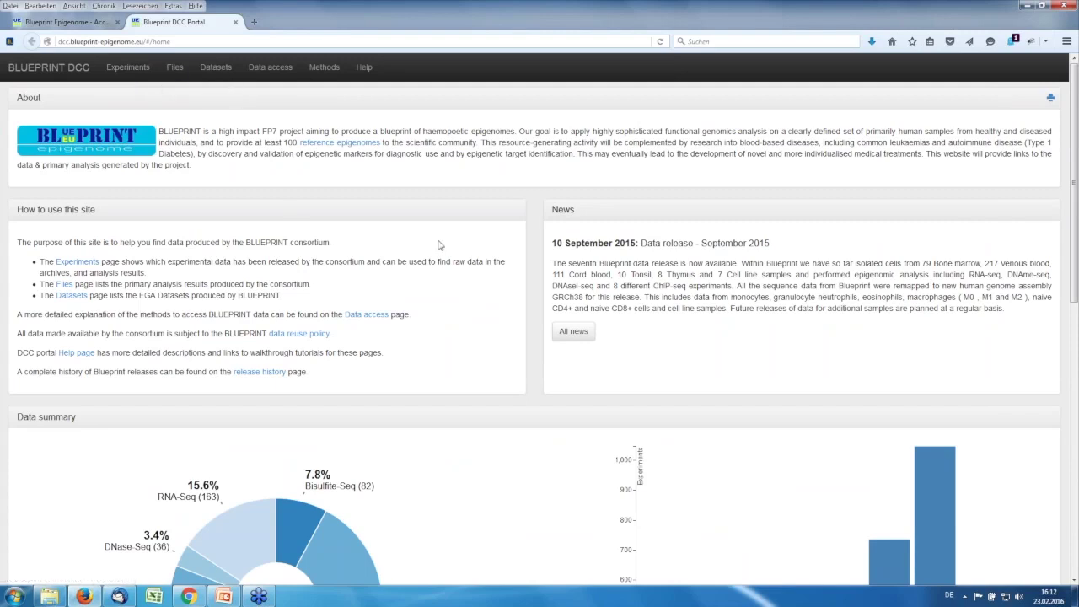
scroll(439, 245, "down", 3)
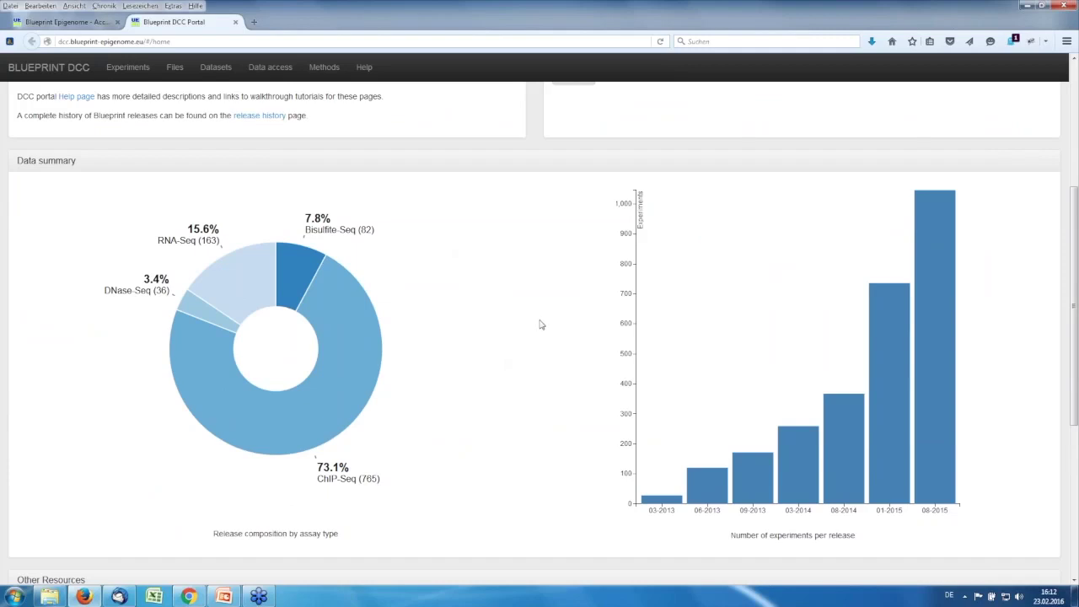
scroll(541, 325, "up", 1)
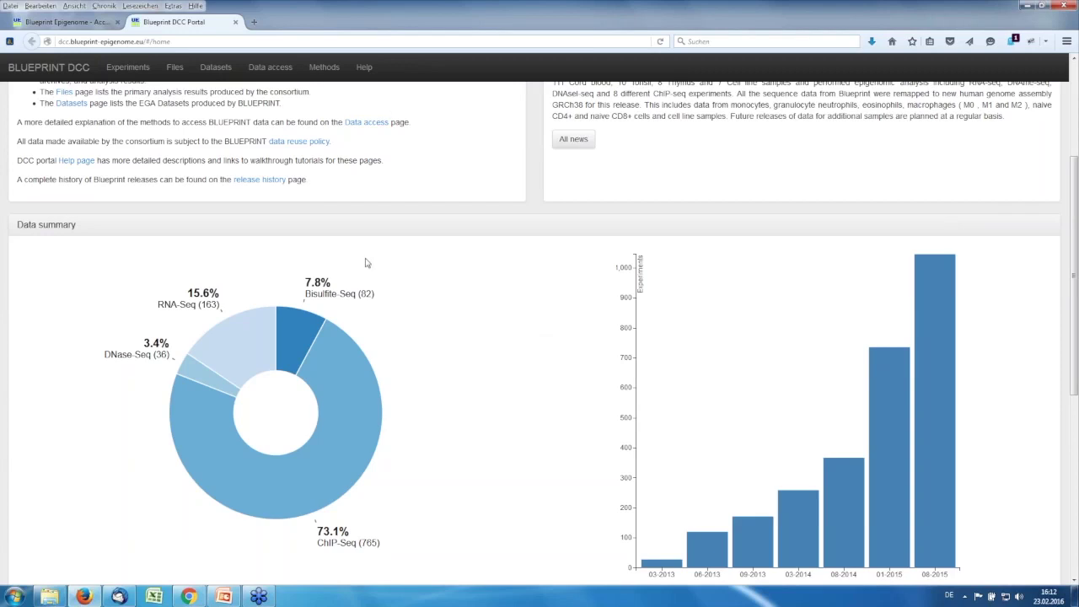
scroll(366, 262, "up", 3)
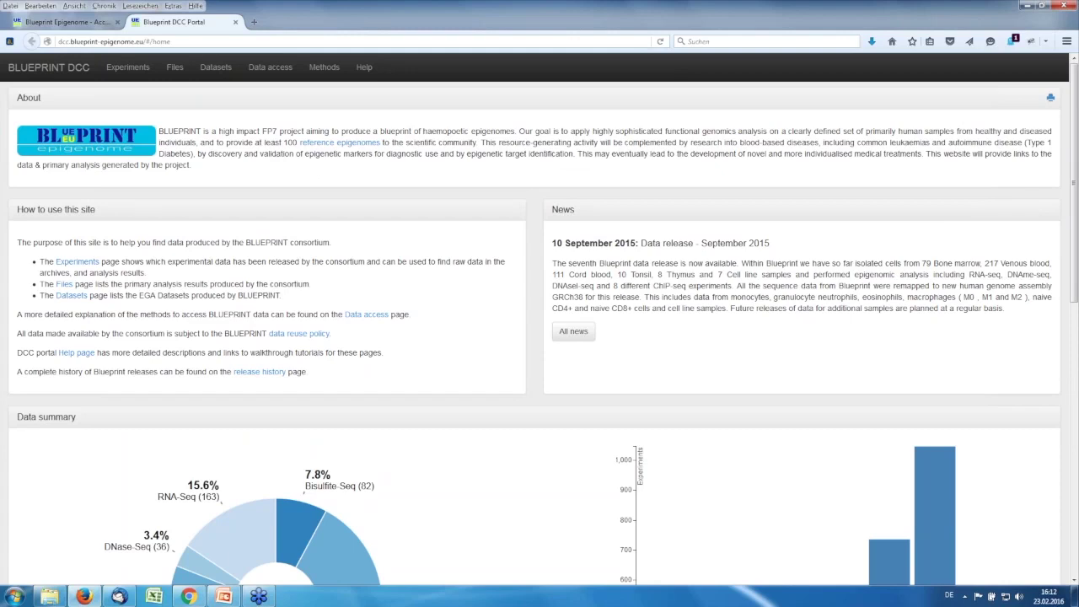
right_click(175, 70)
Open the Files page in its own tab and briefly expand then collapse the Experiment filter.
left_click(232, 77)
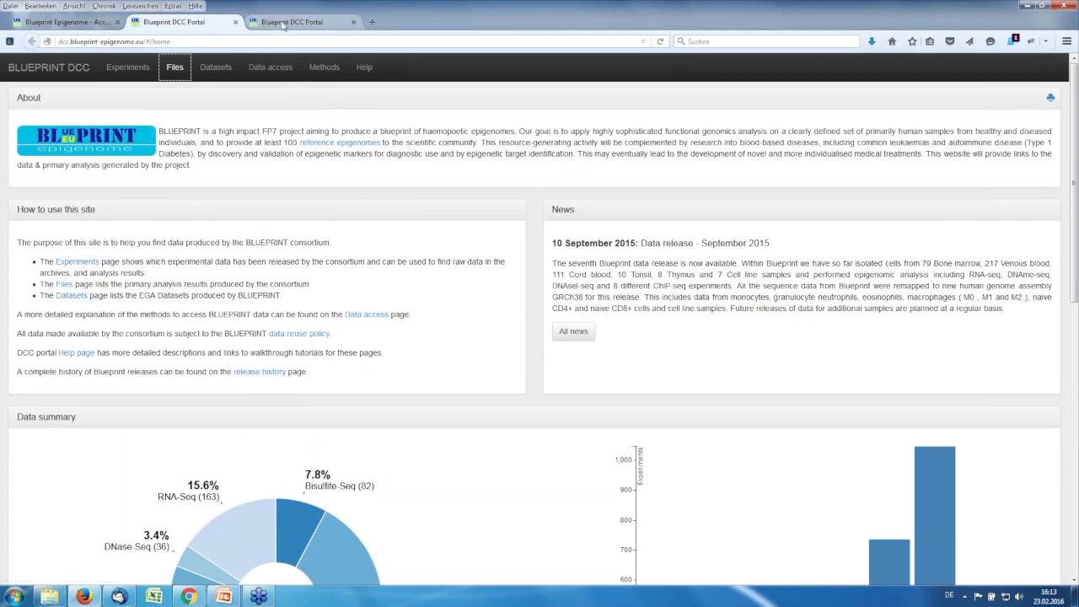
left_click(284, 22)
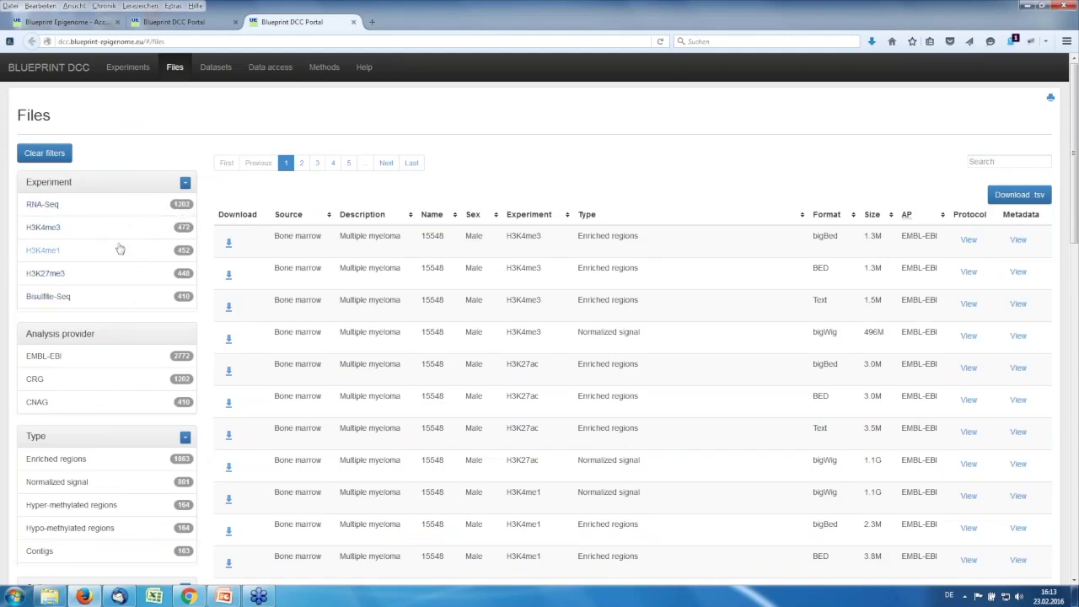
left_click(185, 184)
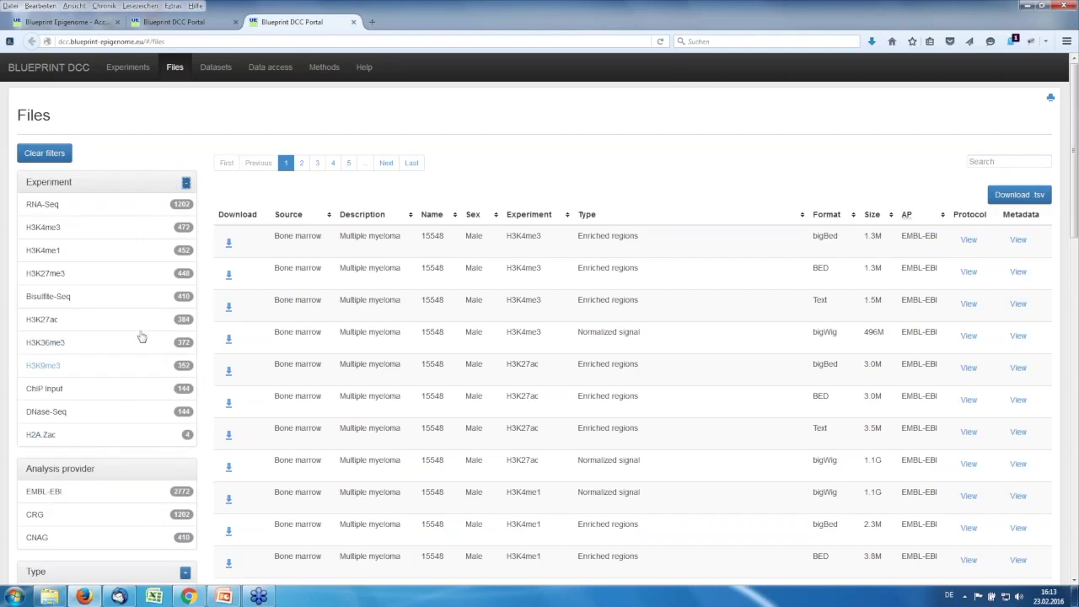
left_click(187, 183)
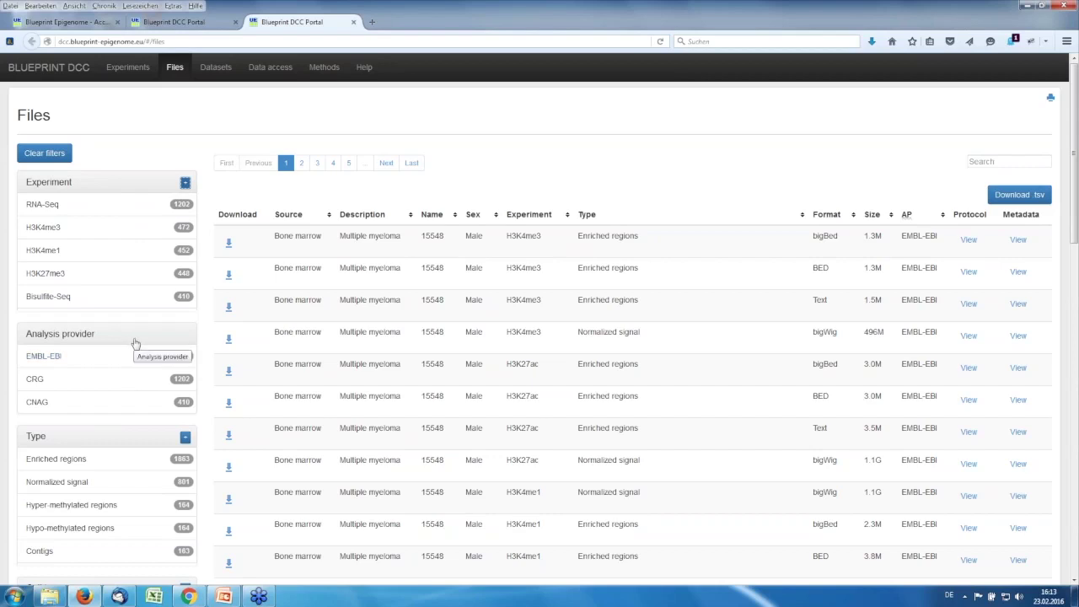
scroll(128, 370, "down", 5)
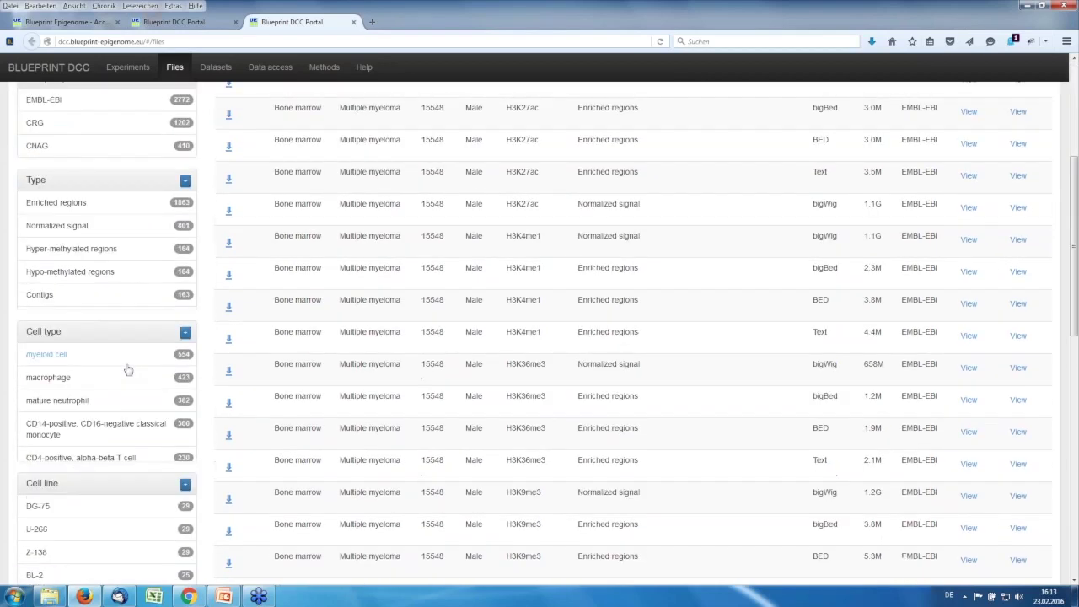
scroll(128, 370, "up", 1)
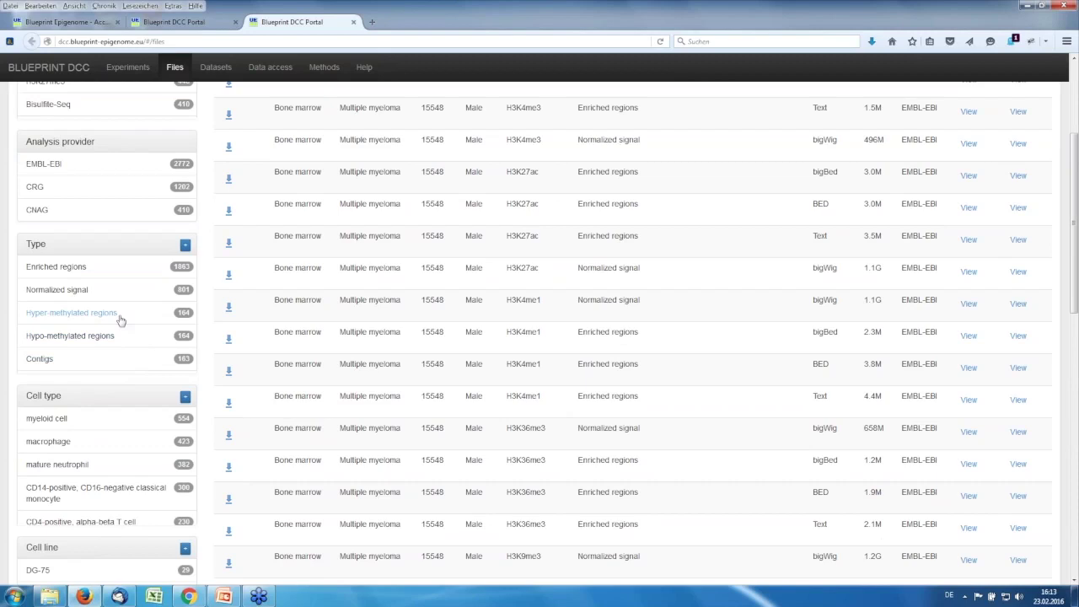
Expand the Type filter to list every file type, such as Hotspots and Methylation signal.
left_click(186, 245)
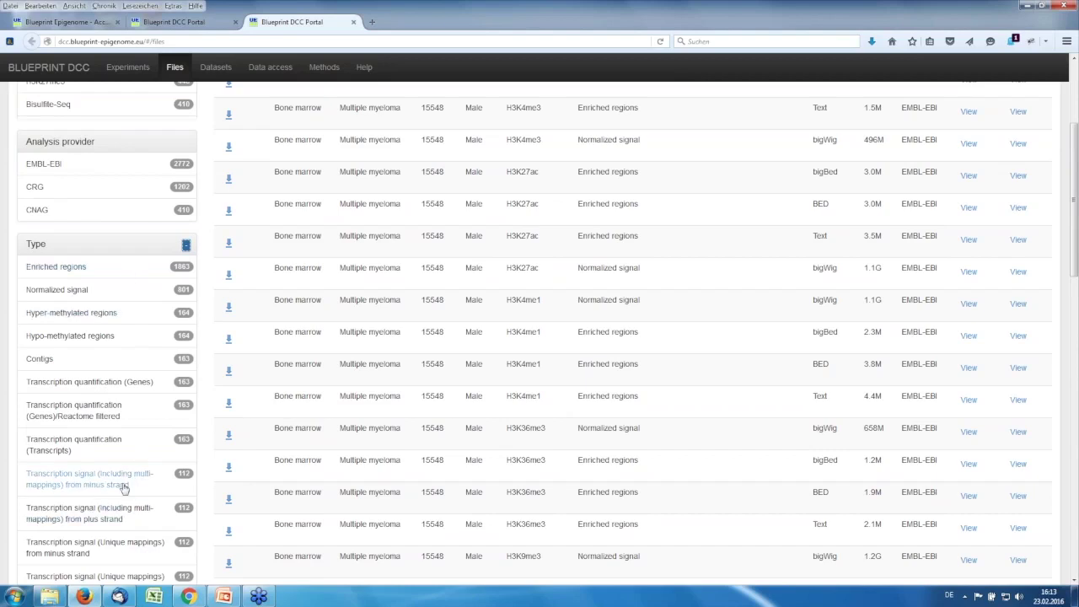
scroll(123, 489, "down", 1)
scroll(123, 489, "down", 2)
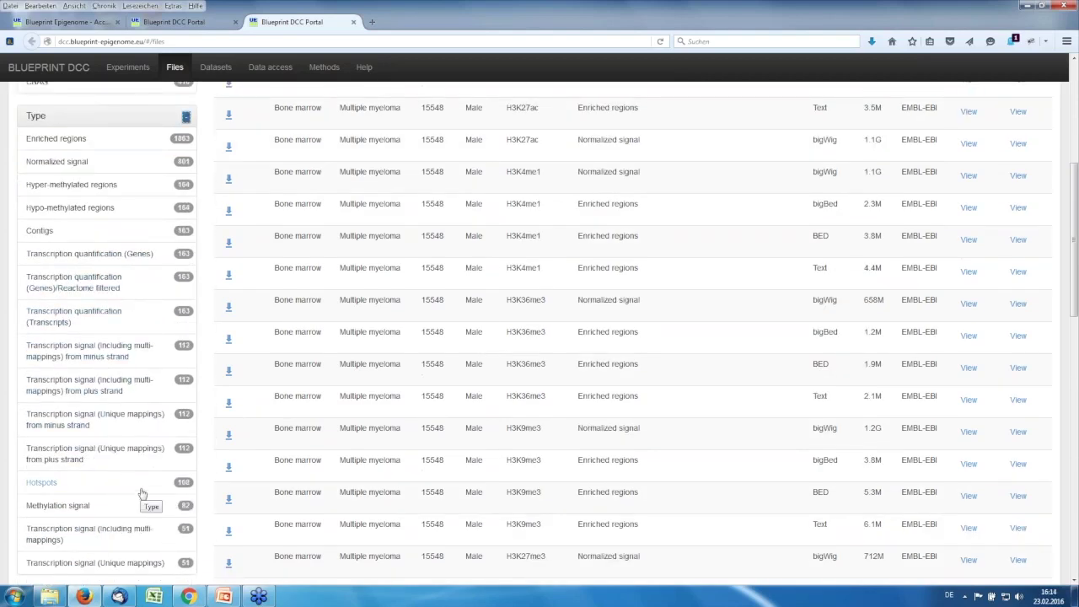
Collapse the Type filter back to five entries and expand the Cell type filter.
left_click(187, 117)
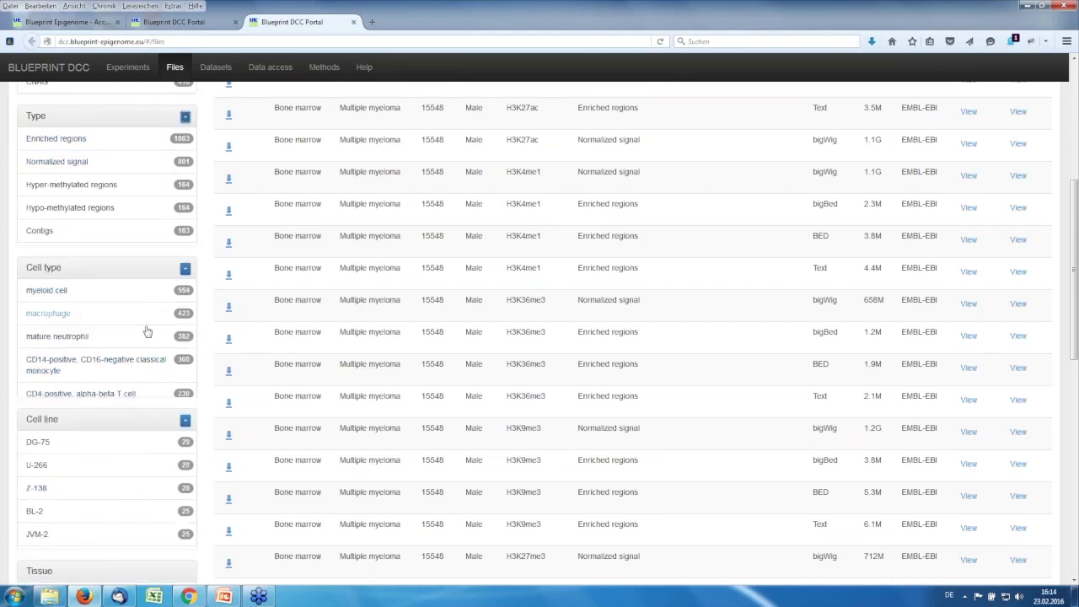
left_click(186, 270)
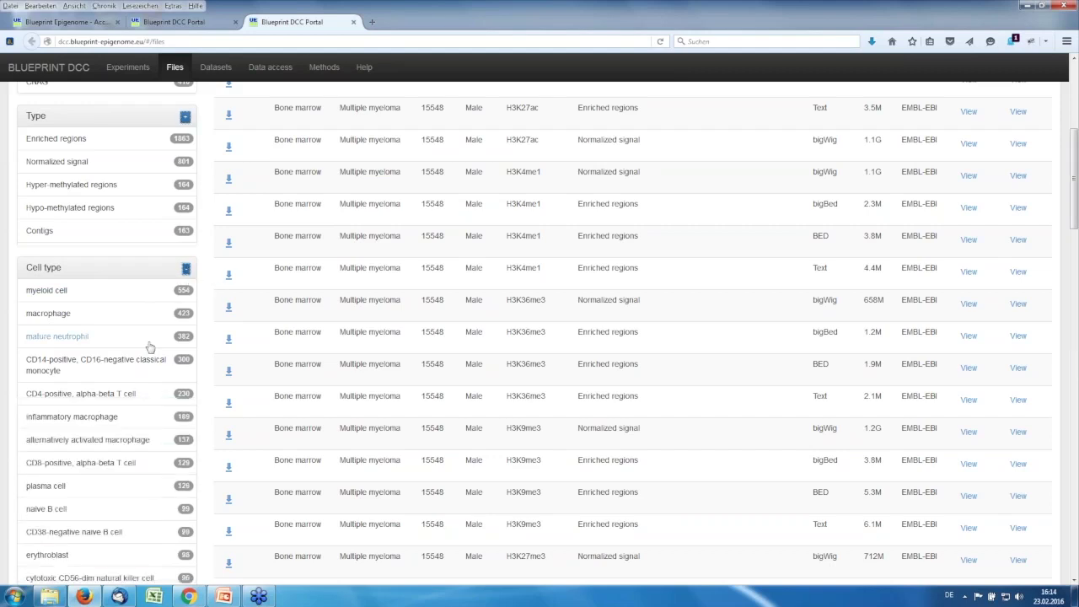
scroll(149, 347, "down", 10)
scroll(149, 348, "down", 8)
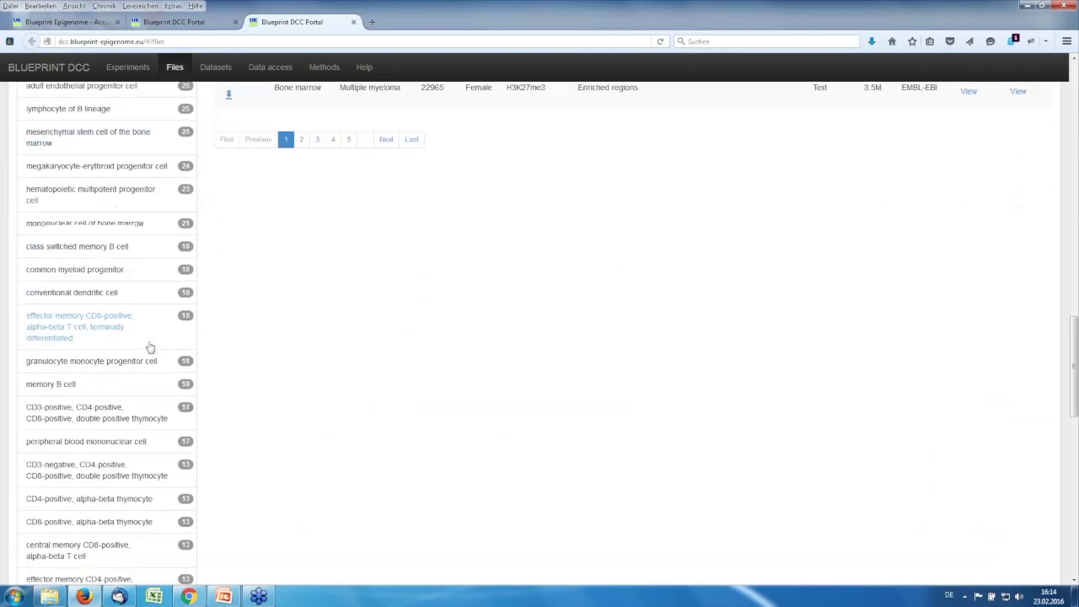
scroll(150, 347, "down", 3)
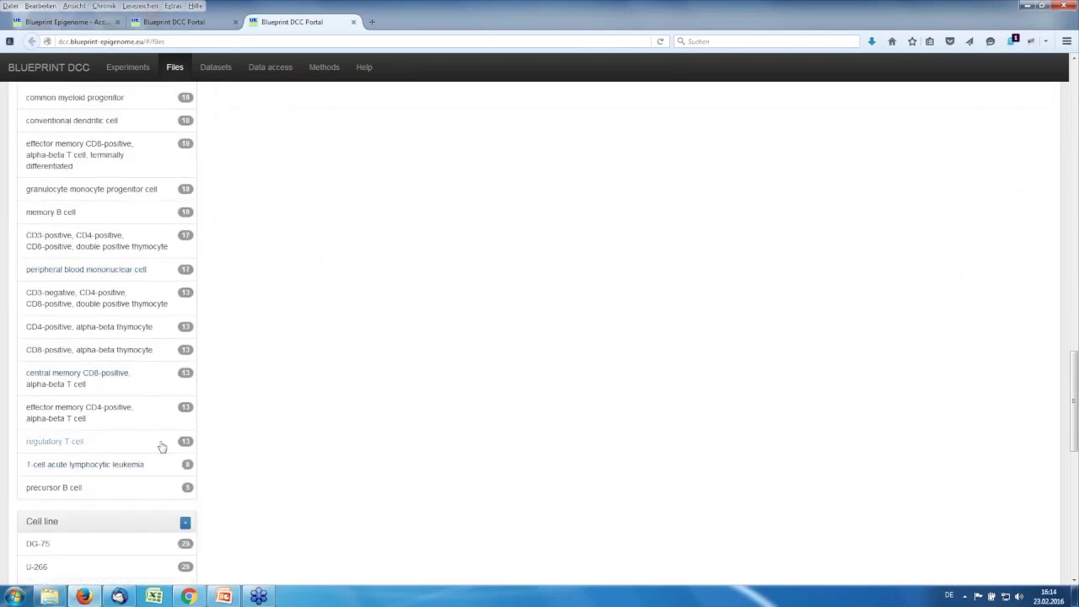
scroll(162, 446, "up", 8)
scroll(162, 446, "up", 10)
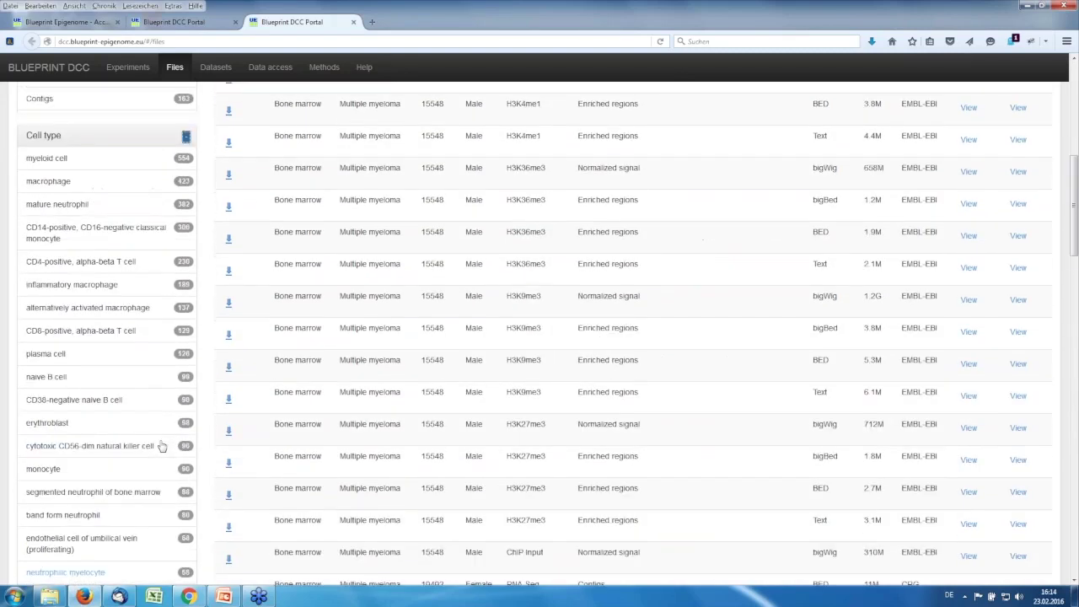
scroll(161, 446, "up", 1)
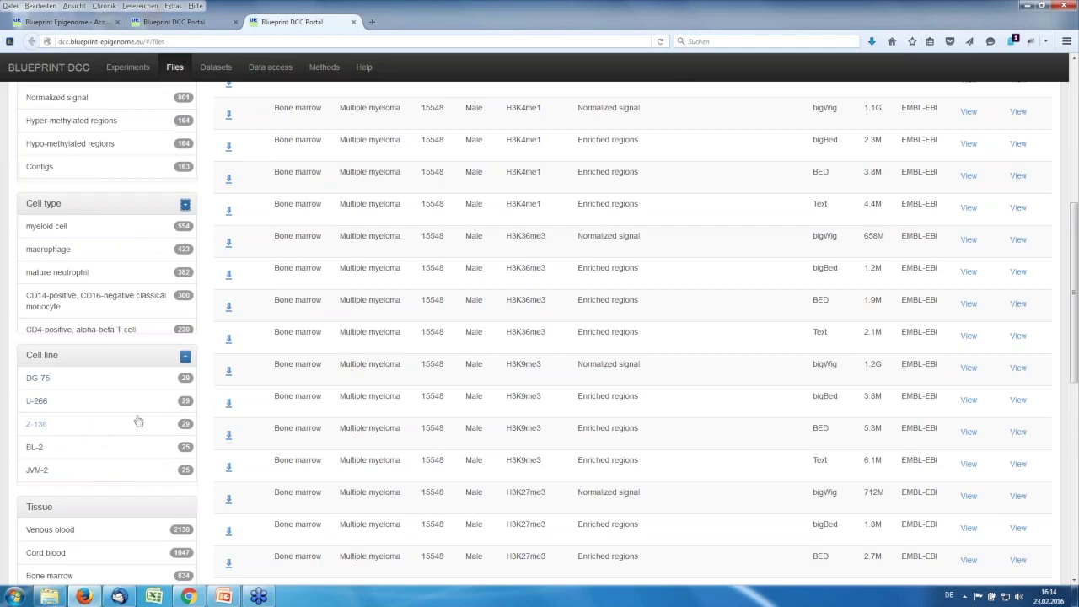
scroll(138, 422, "down", 3)
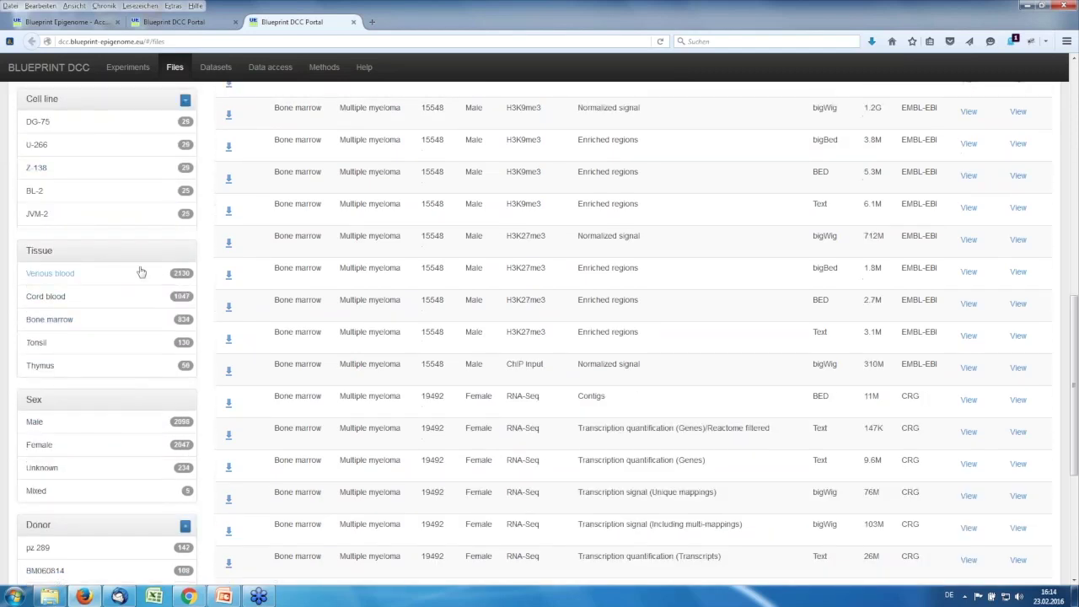
scroll(133, 476, "down", 2)
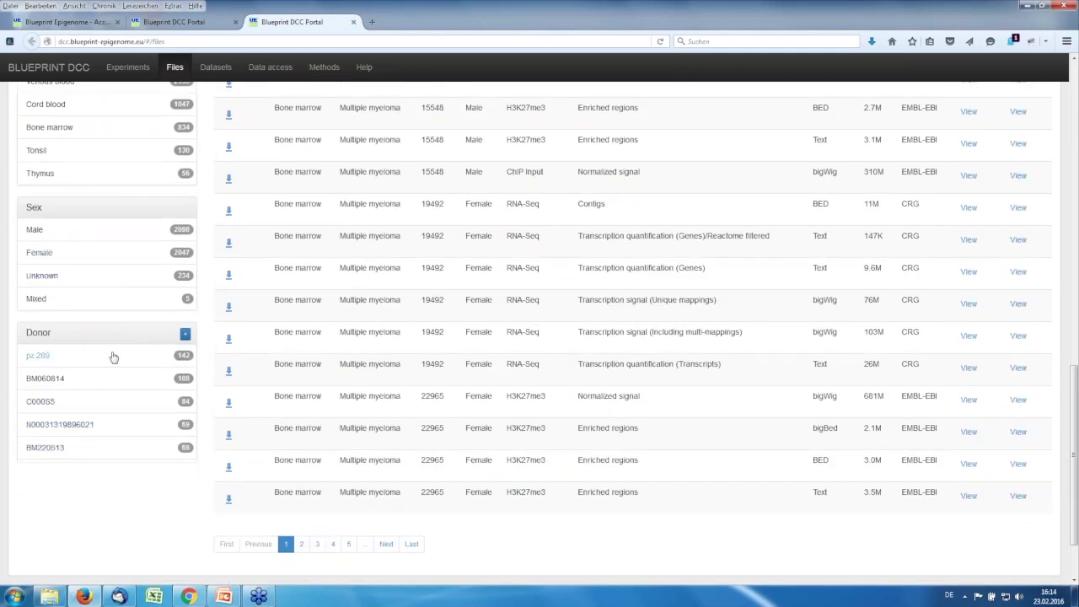
Expand the Donor filter to review every donor's file count, then shorten it again.
left_click(187, 336)
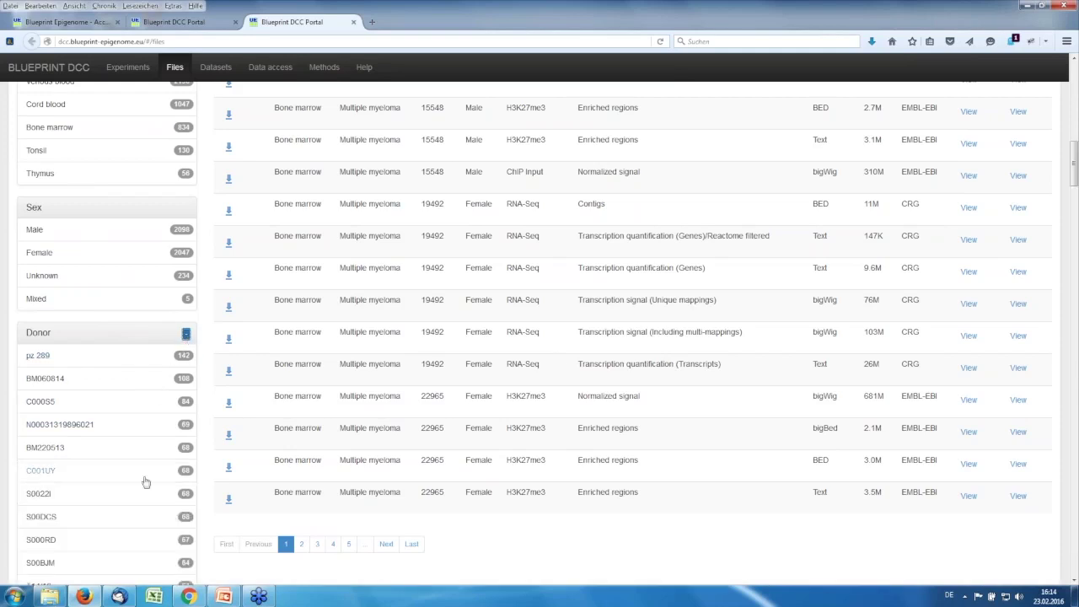
scroll(145, 482, "down", 1)
scroll(145, 482, "down", 3)
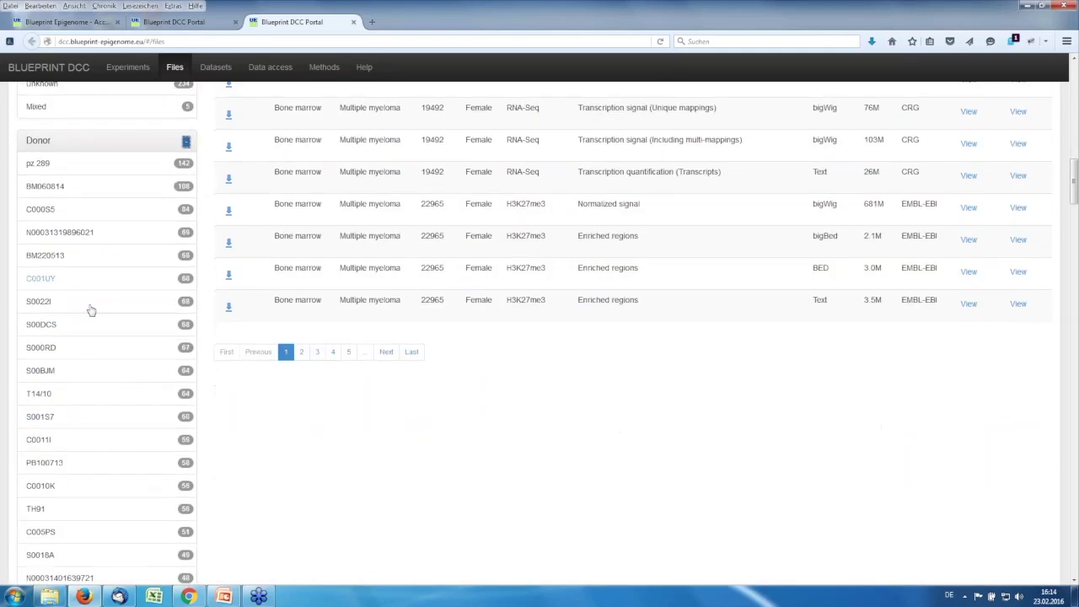
scroll(93, 525, "down", 3)
scroll(92, 523, "up", 5)
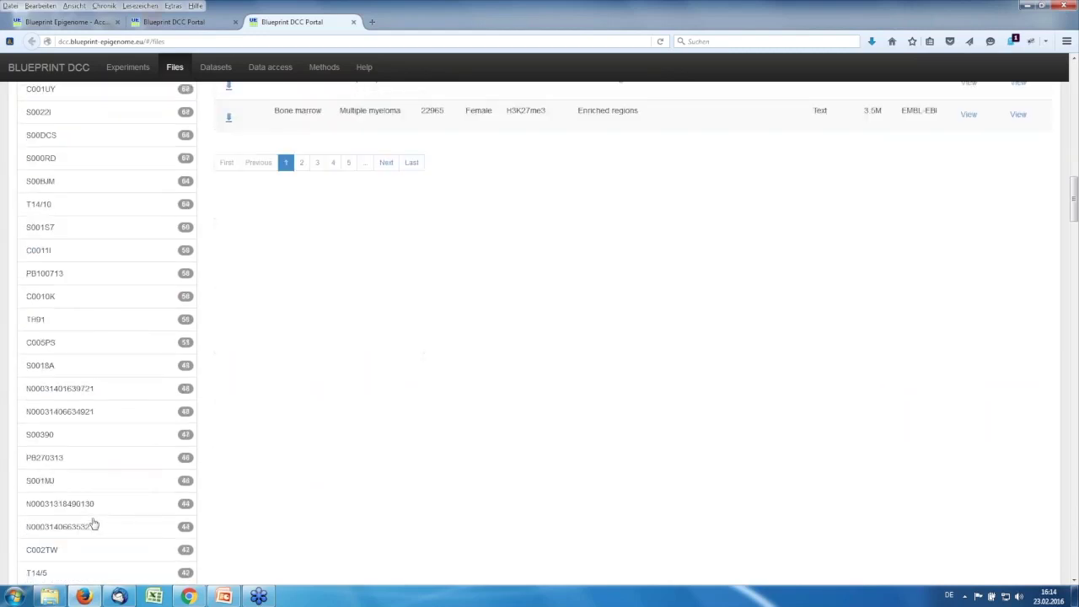
left_click(187, 335)
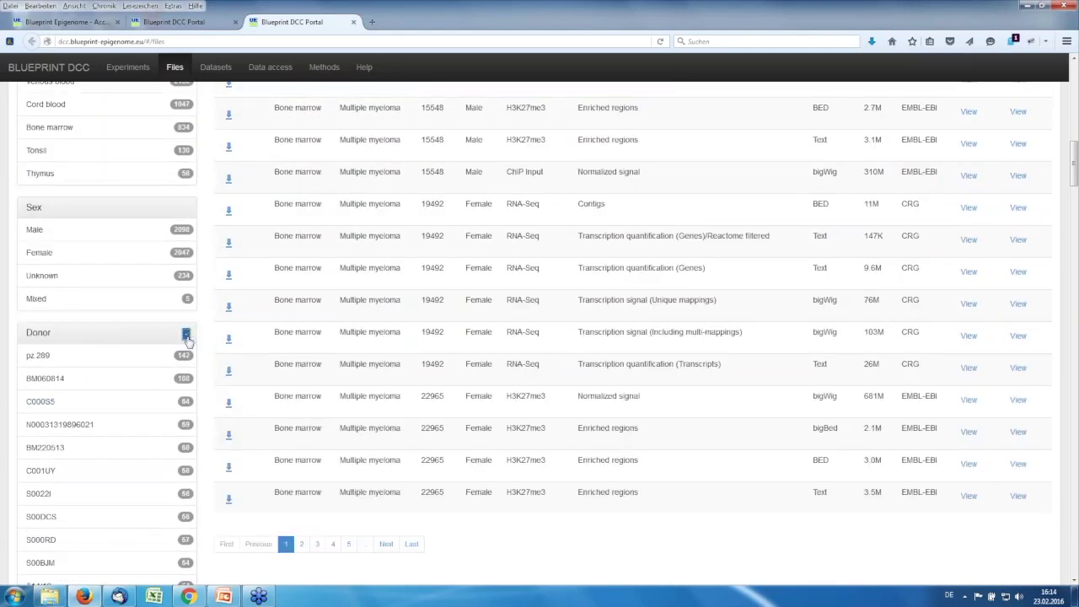
Scroll to the top of the unfiltered Files list showing counts like RNA-Seq 1202 and H3K4me3 472.
scroll(189, 353, "up", 15)
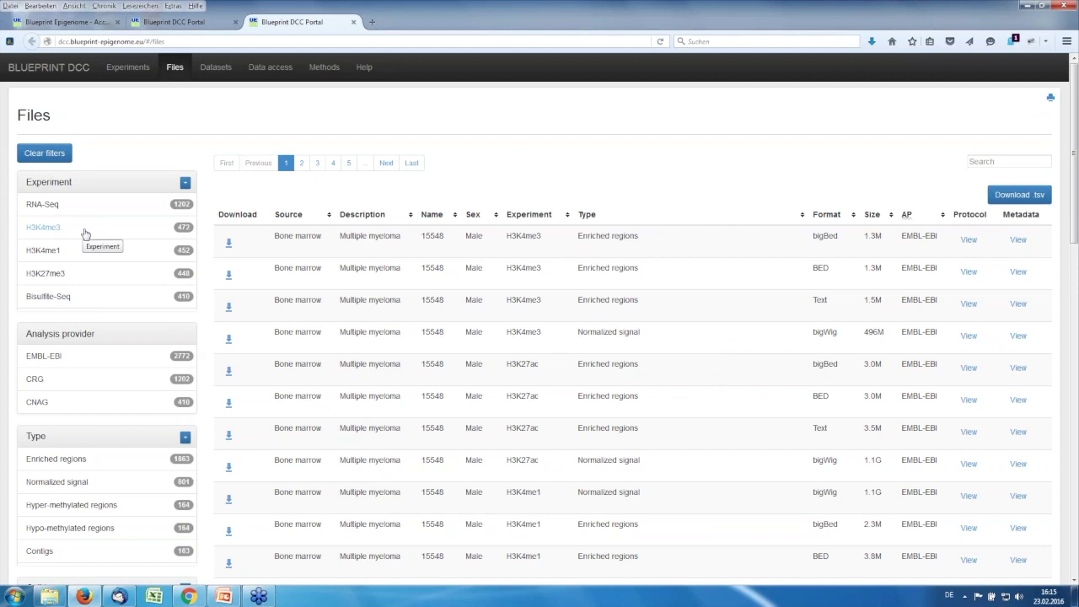
Filter the files to H3K4me3, mature neutrophil and venous blood, leaving 28 files.
left_click(185, 230)
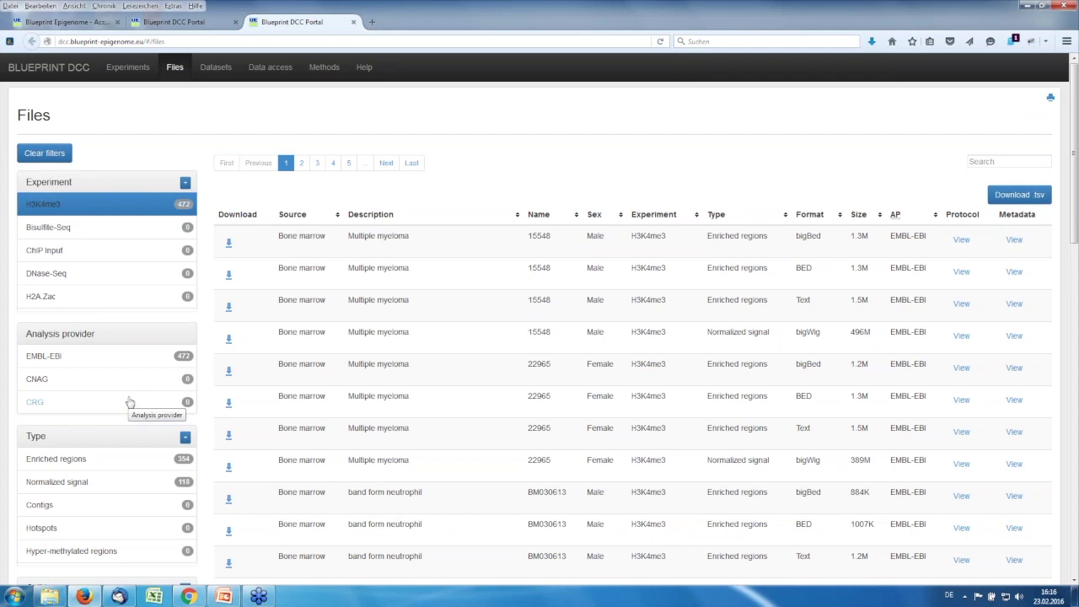
scroll(130, 402, "down", 4)
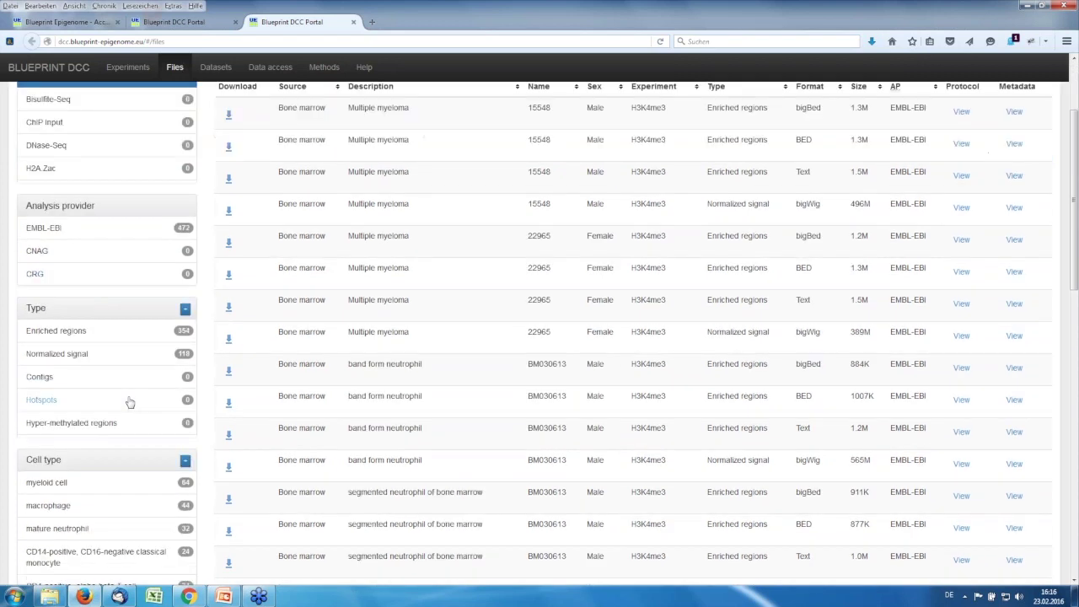
scroll(130, 403, "down", 1)
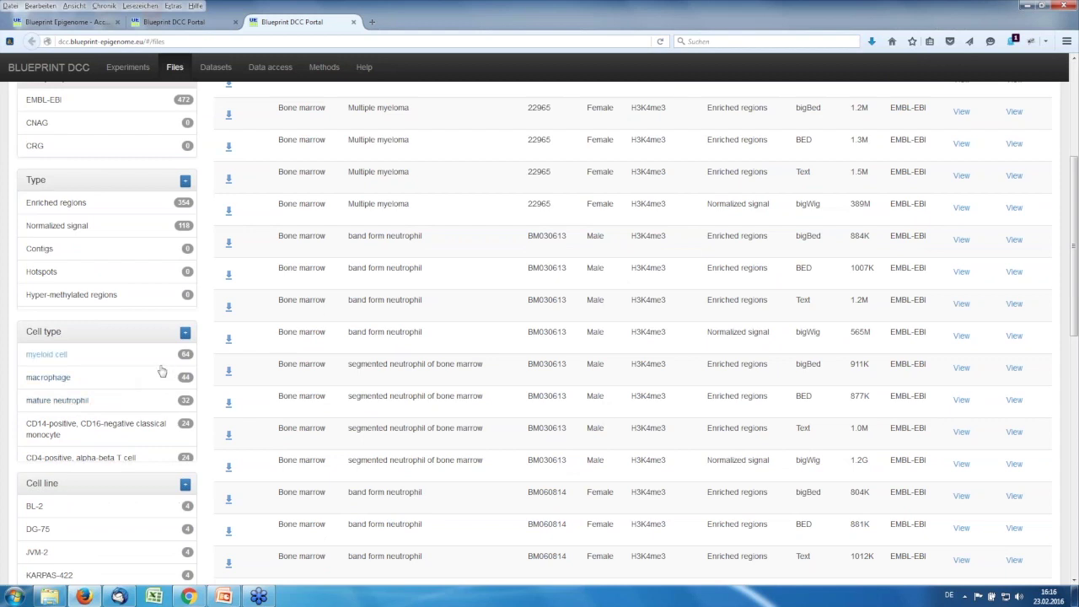
left_click(184, 405)
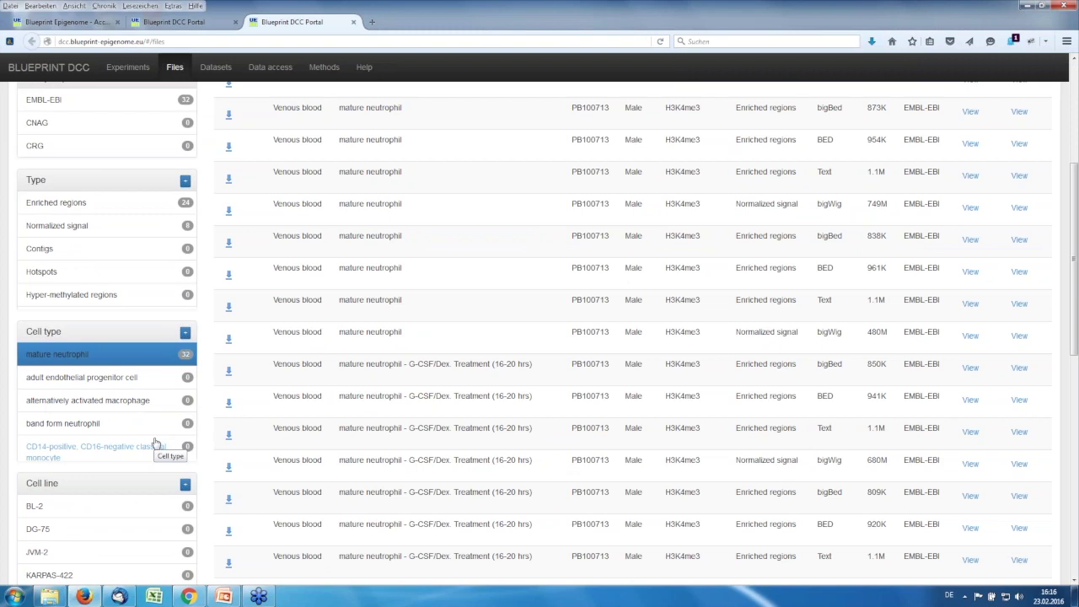
scroll(155, 443, "down", 3)
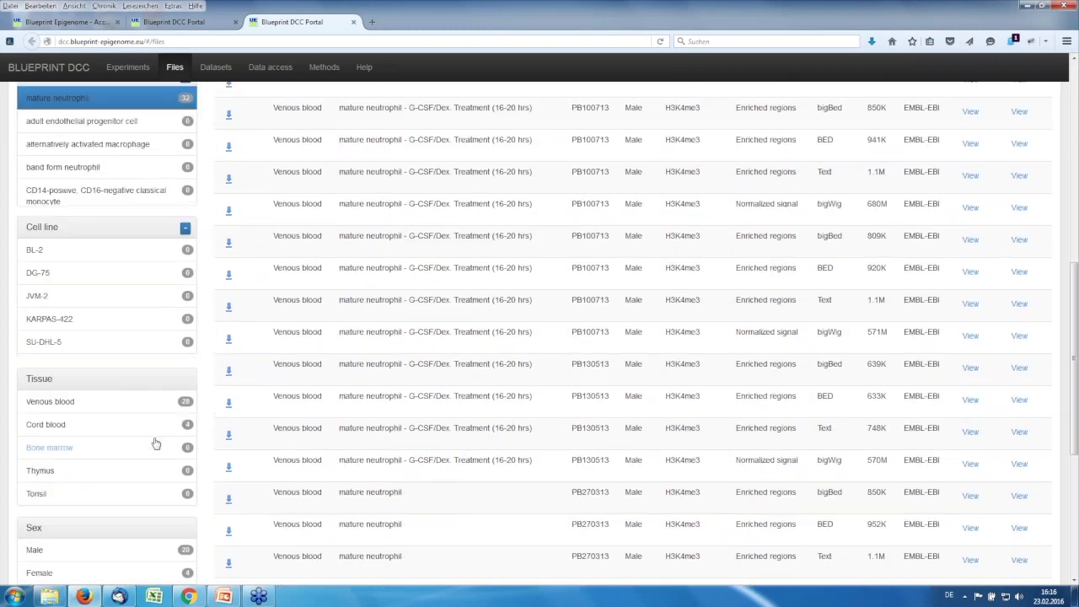
left_click(186, 404)
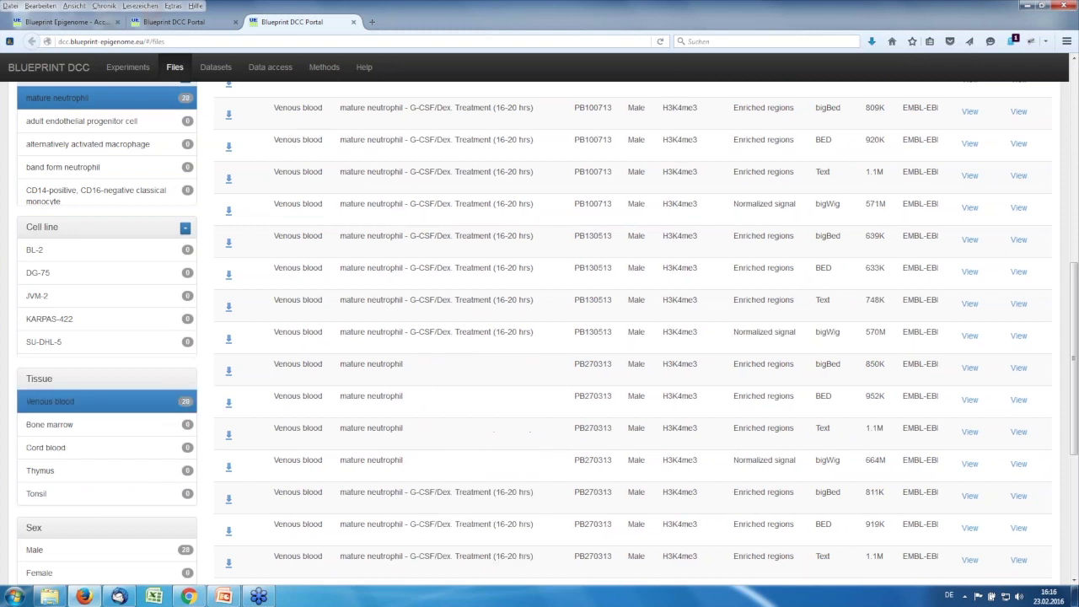
scroll(629, 383, "up", 5)
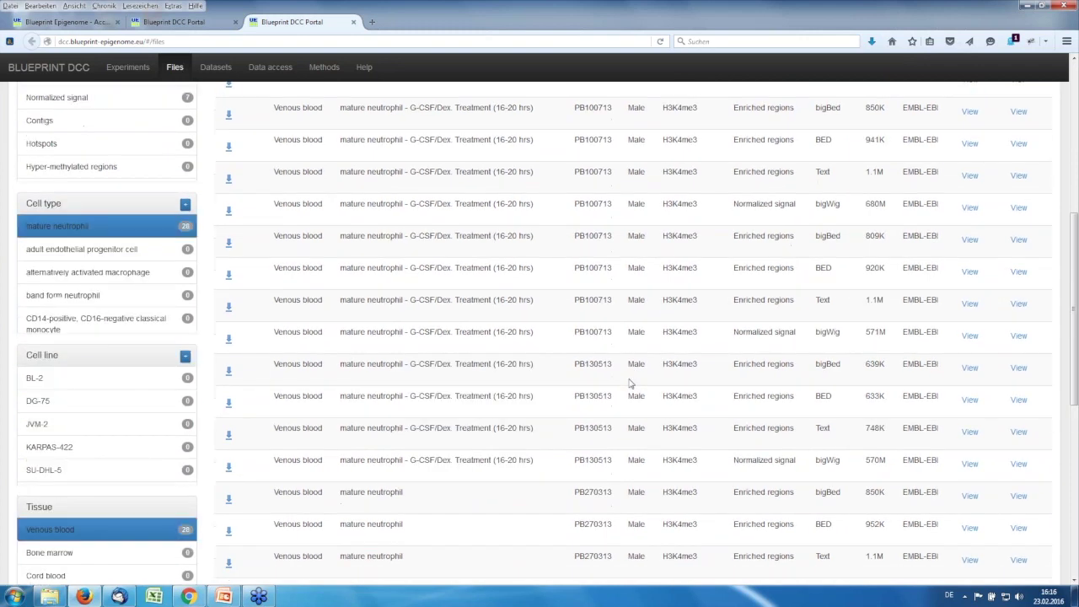
scroll(629, 384, "up", 3)
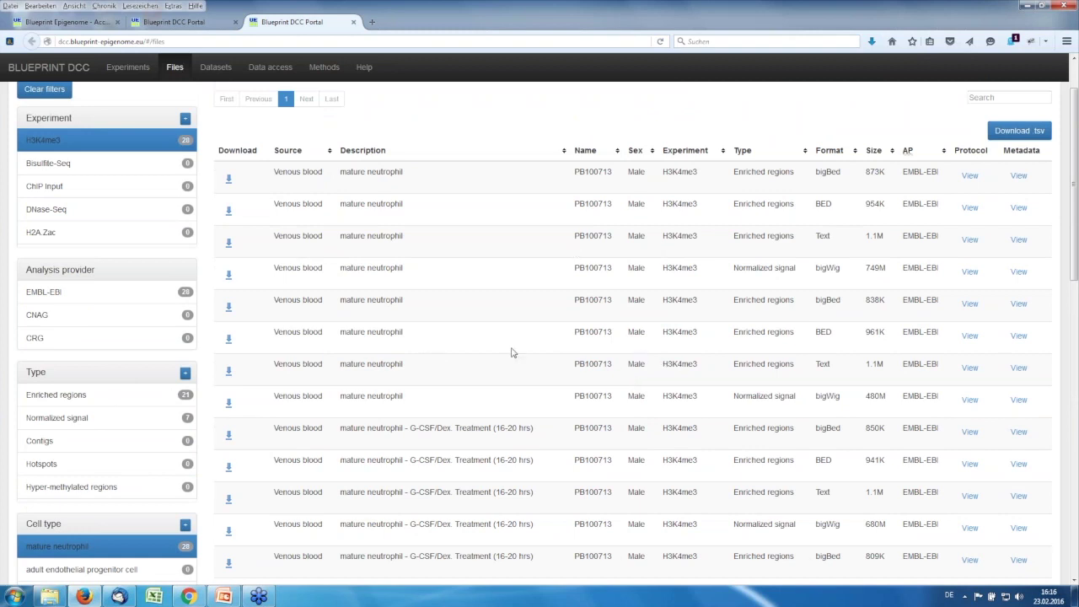
scroll(512, 352, "up", 1)
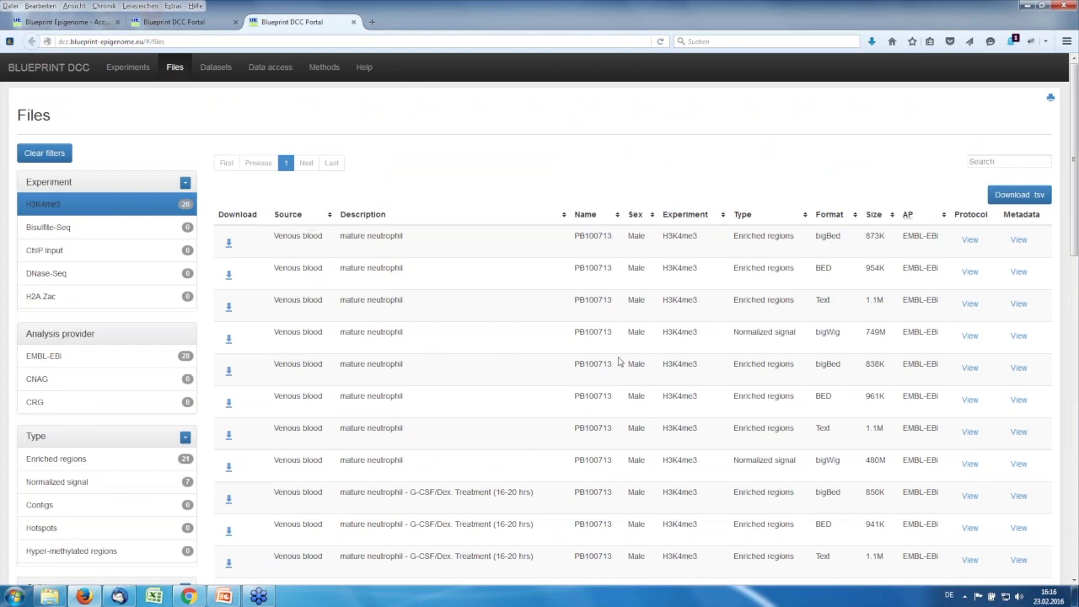
scroll(843, 320, "down", 1)
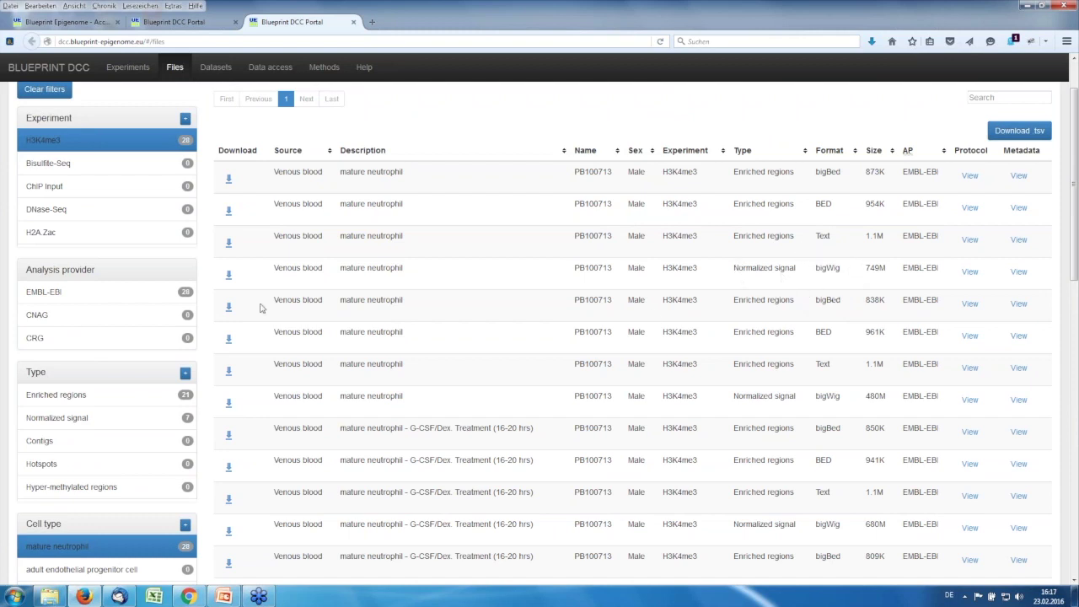
scroll(99, 409, "down", 4)
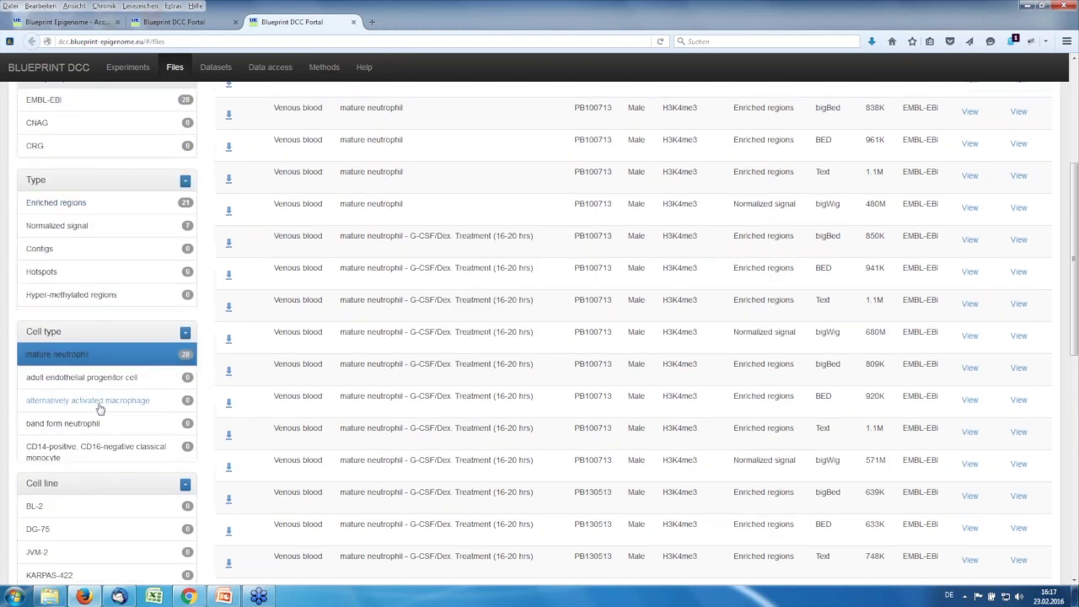
scroll(99, 408, "down", 3)
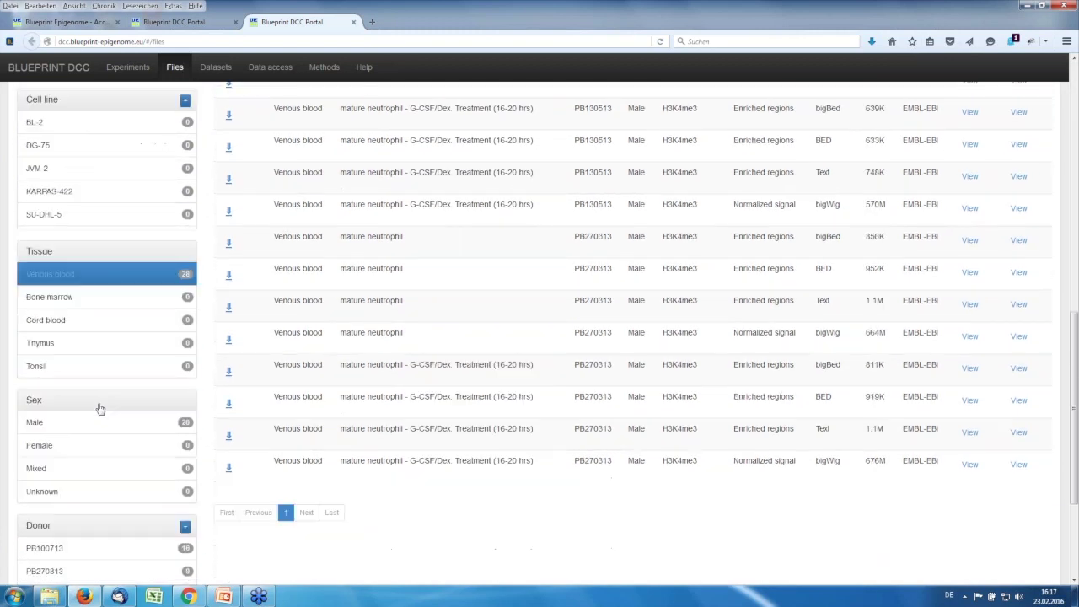
scroll(99, 409, "up", 3)
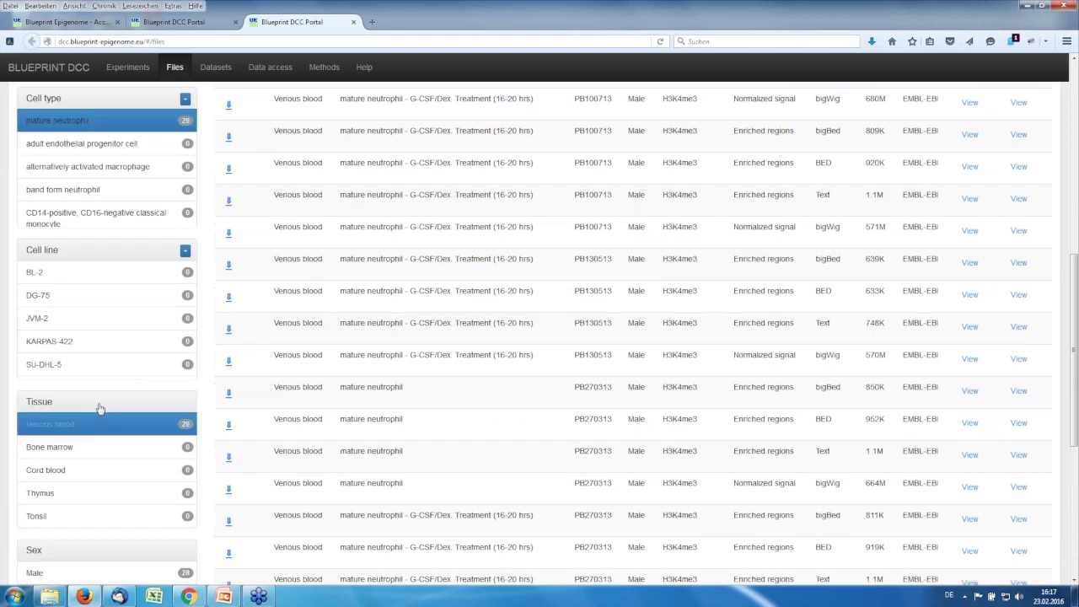
scroll(99, 409, "up", 3)
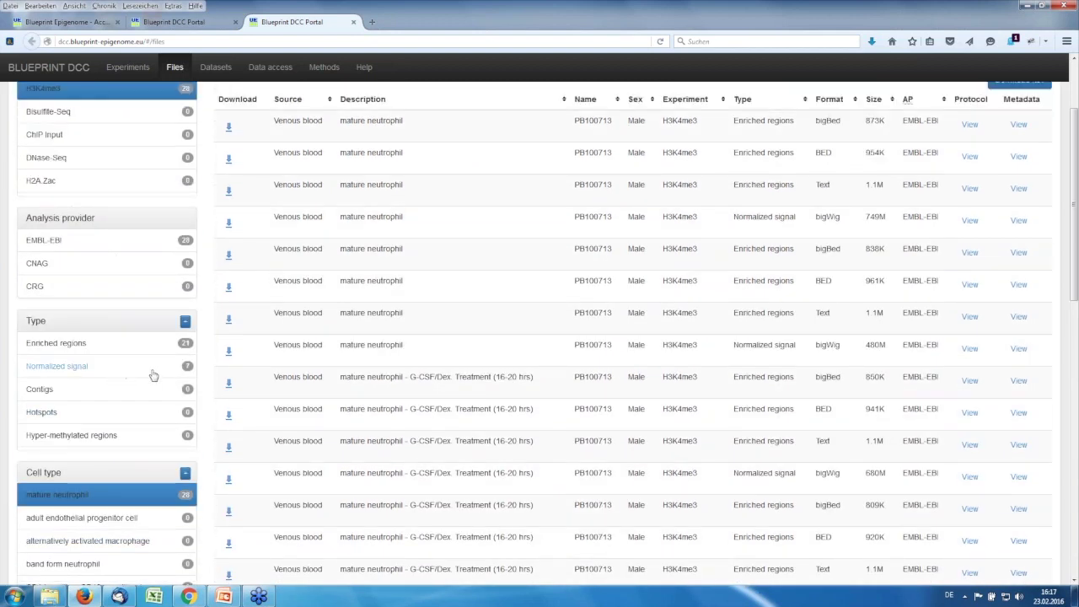
Keep only the 7 Normalized signal files and view the first file's ChIP-Seq Analysis Pipeline protocol in a new tab.
left_click(153, 372)
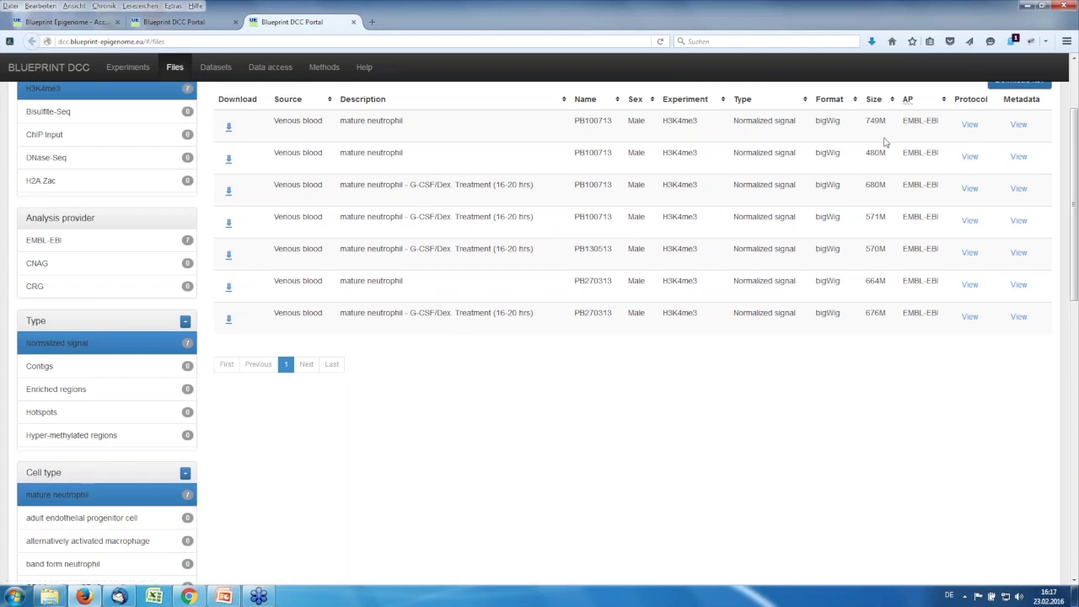
right_click(970, 125)
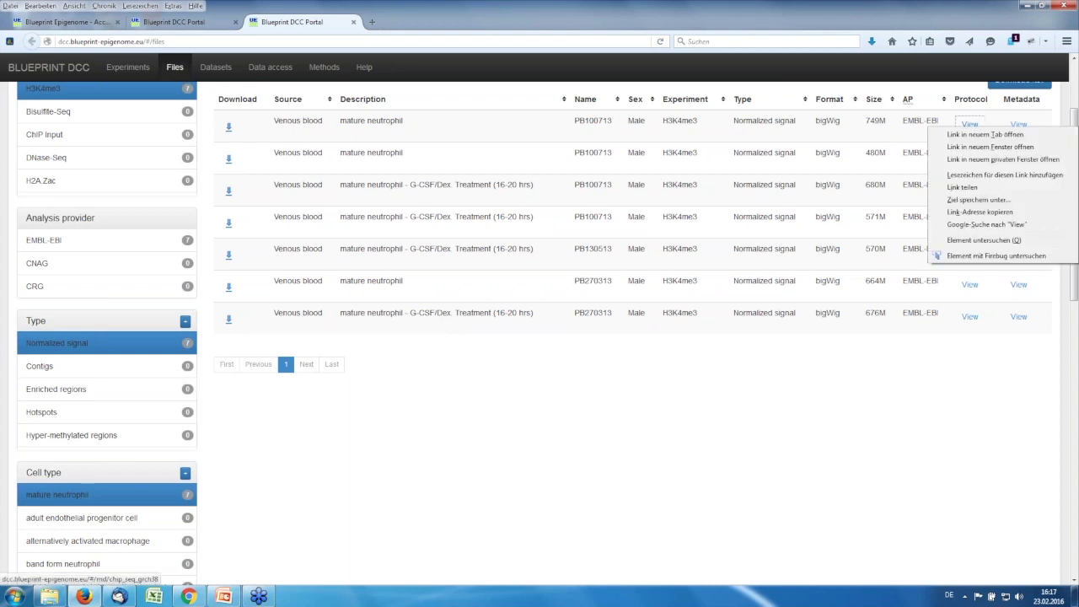
left_click(985, 135)
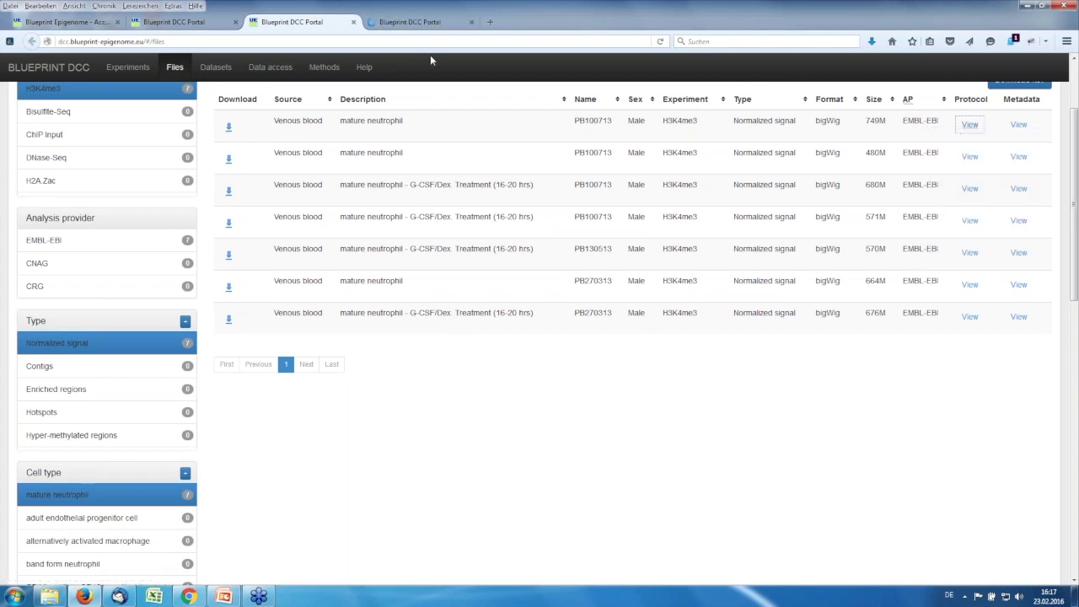
left_click(422, 22)
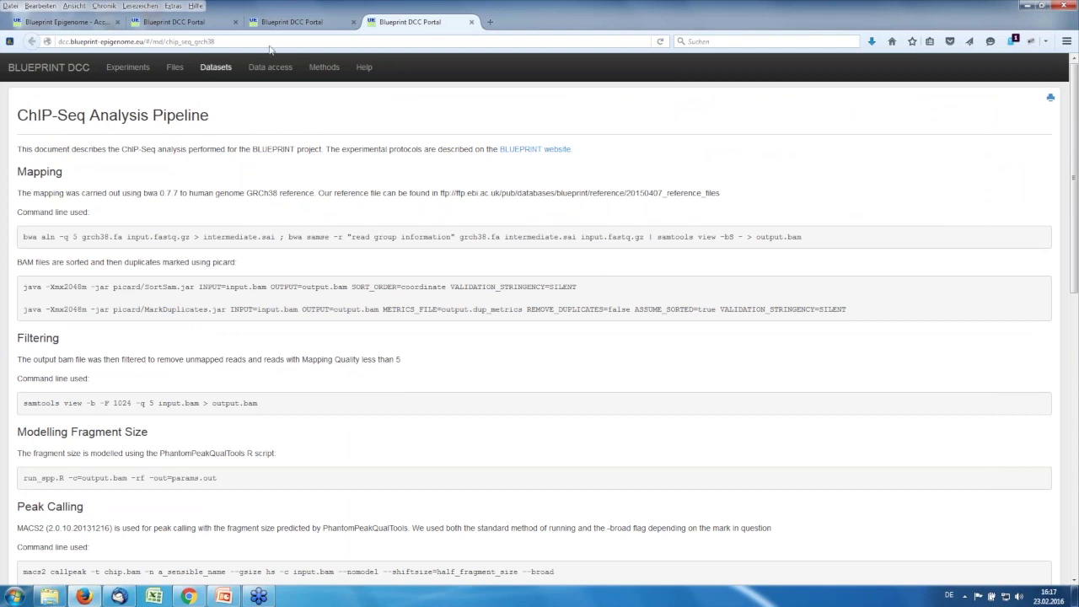
left_click(308, 23)
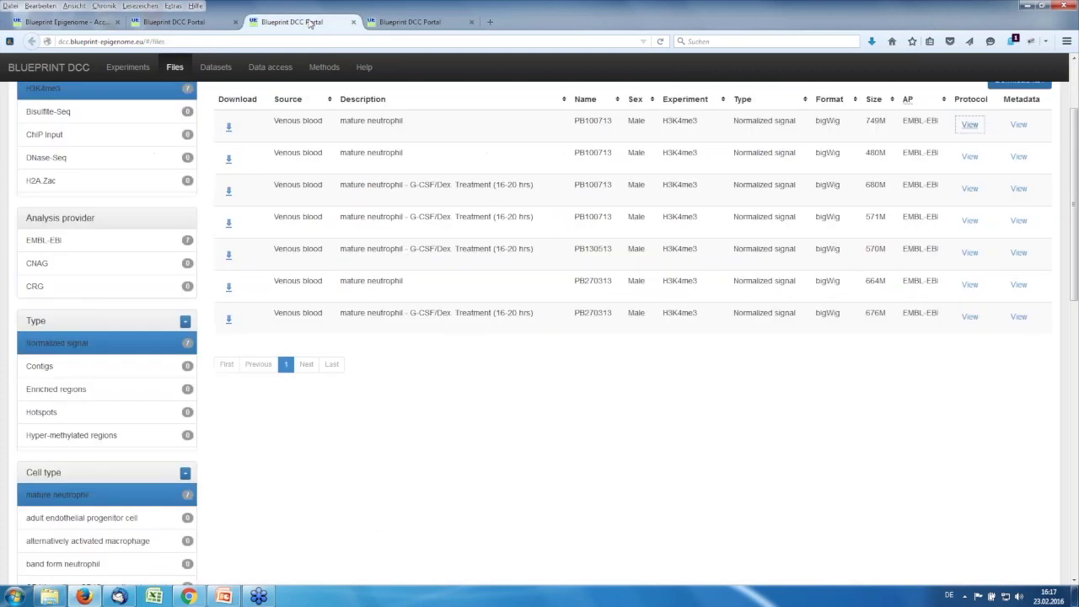
right_click(1019, 126)
left_click(1017, 135)
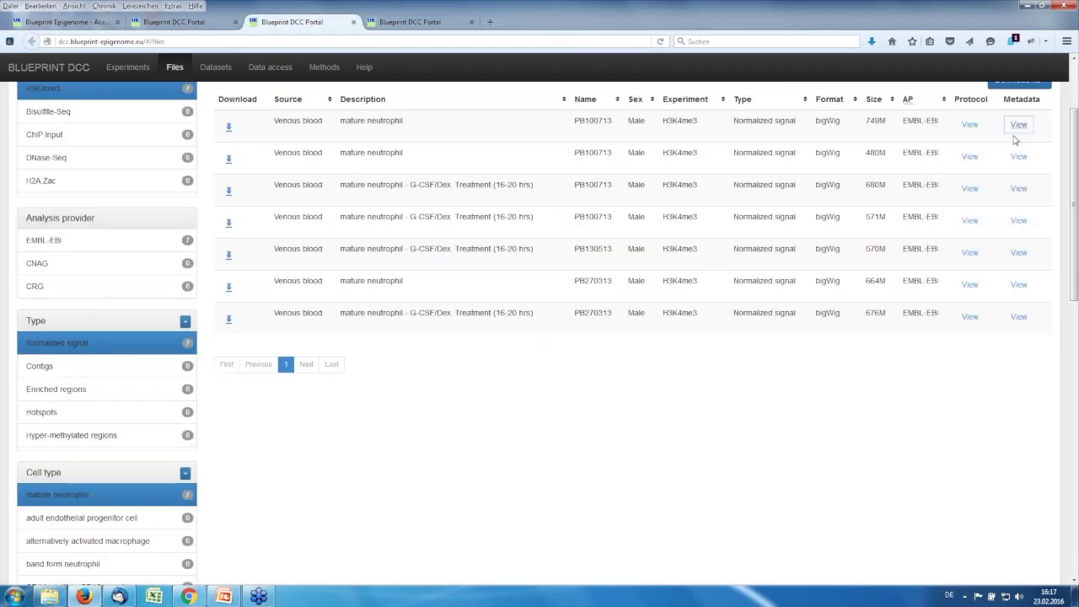
left_click(443, 25)
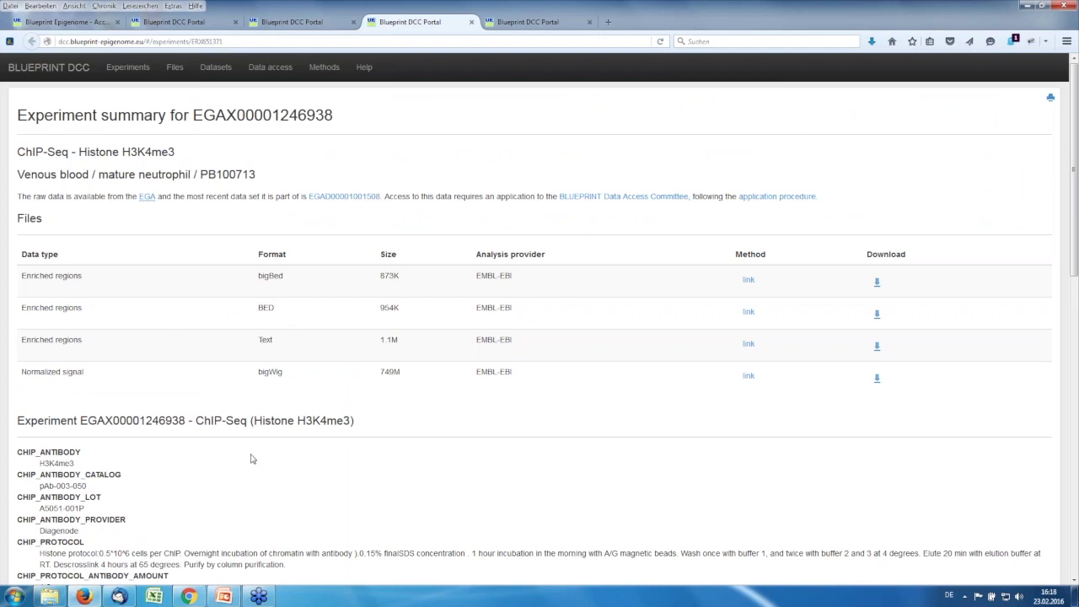
scroll(250, 459, "down", 3)
scroll(247, 453, "up", 2)
scroll(246, 452, "down", 4)
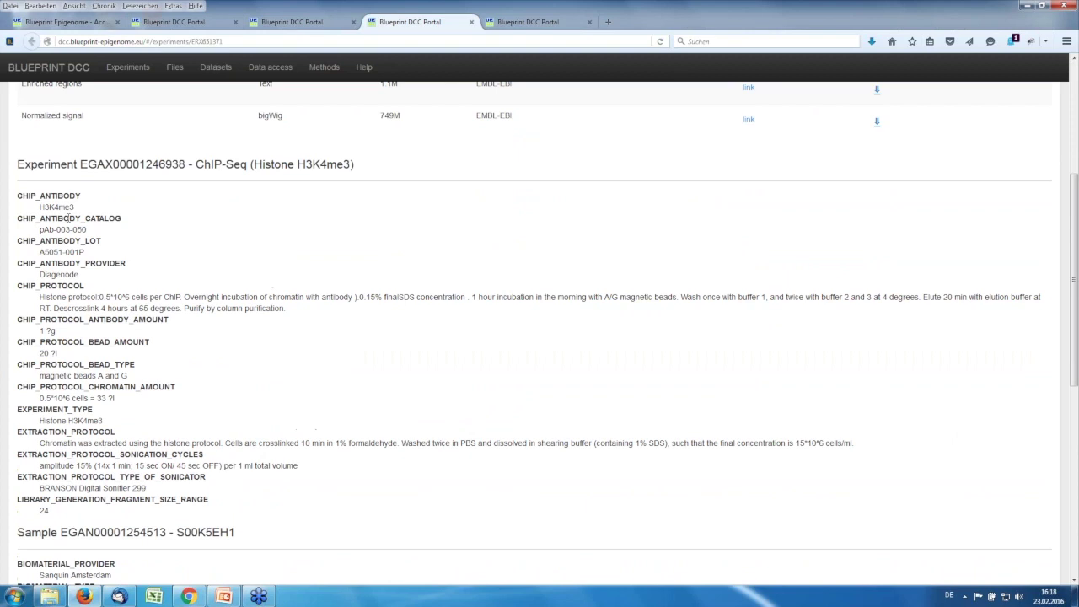
scroll(99, 431, "down", 3)
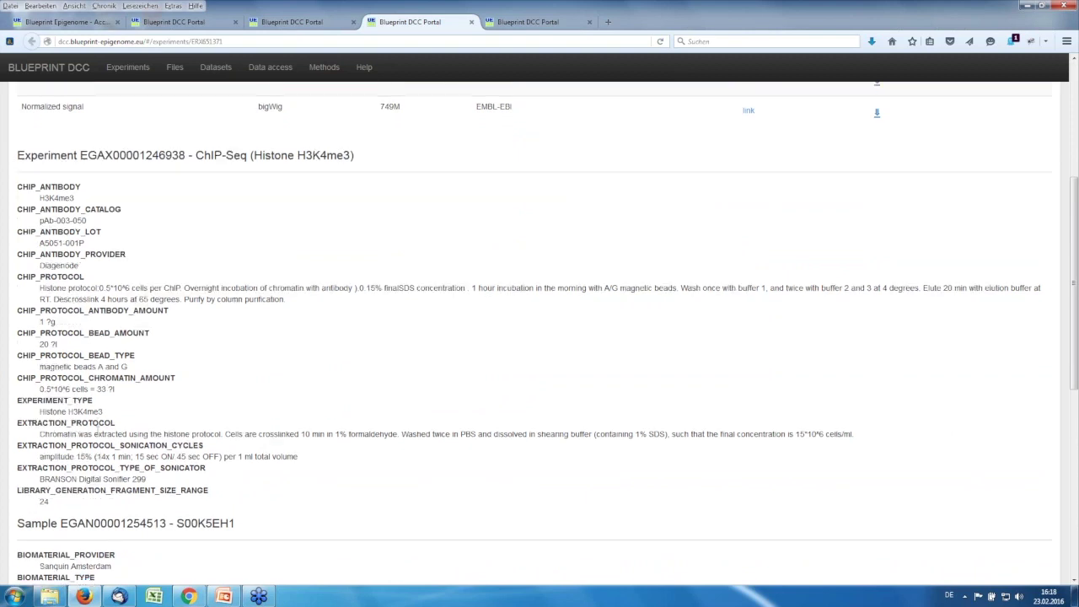
scroll(84, 286, "down", 6)
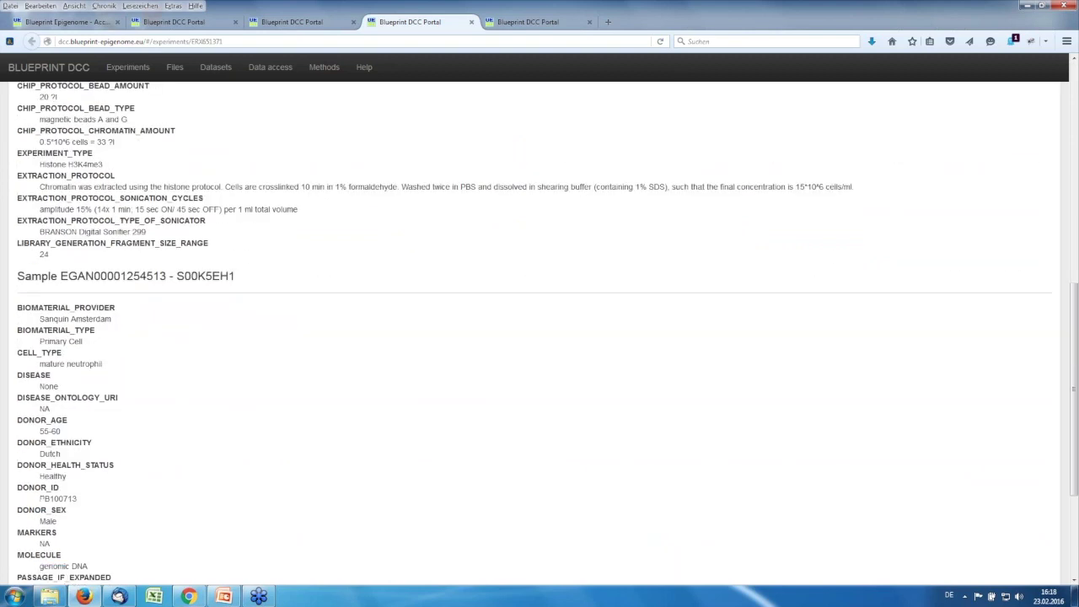
scroll(137, 342, "down", 1)
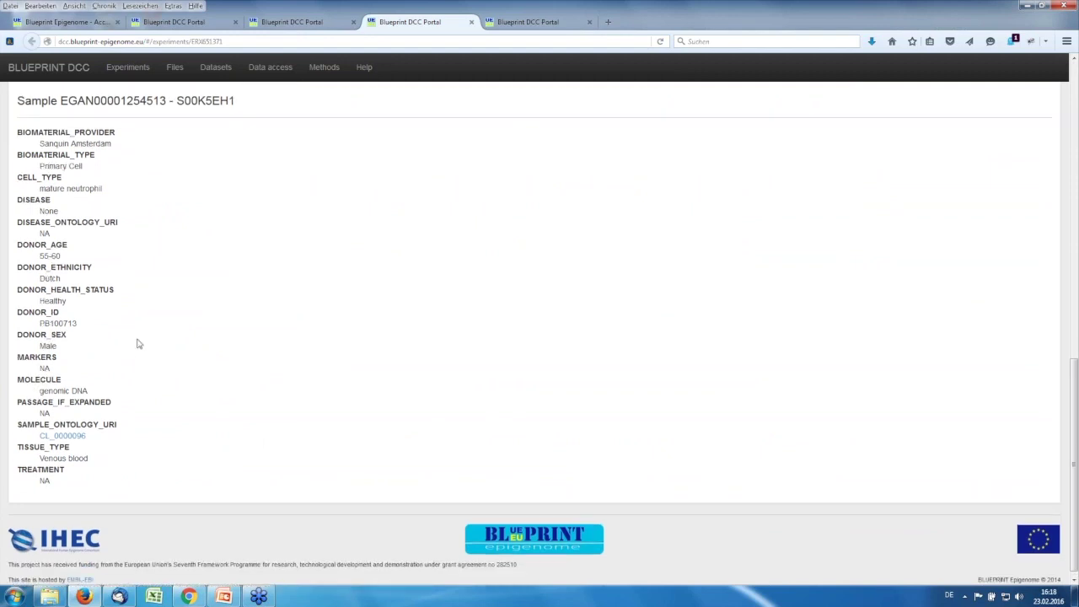
scroll(138, 343, "up", 7)
scroll(137, 343, "up", 4)
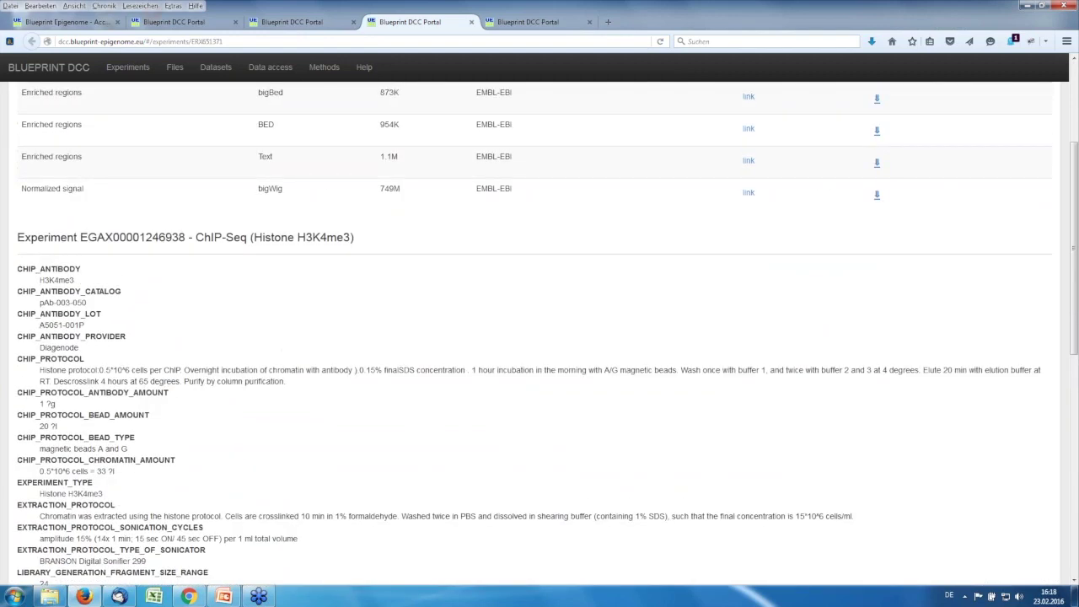
left_click(315, 22)
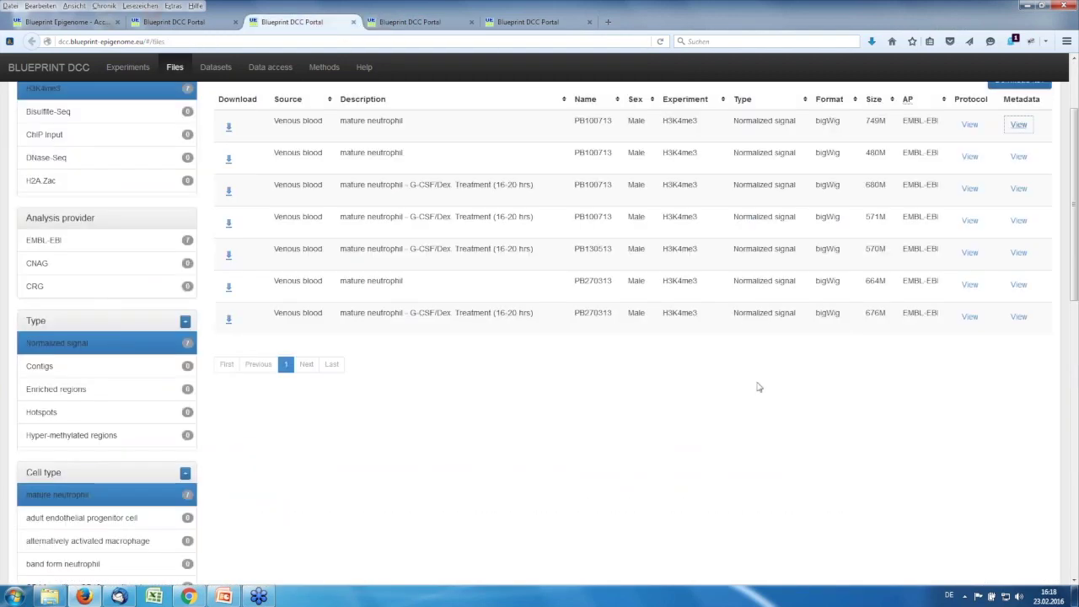
Download the filtered list as blueprint_files.tsv and open it with Microsoft Office Excel.
scroll(864, 236, "up", 1)
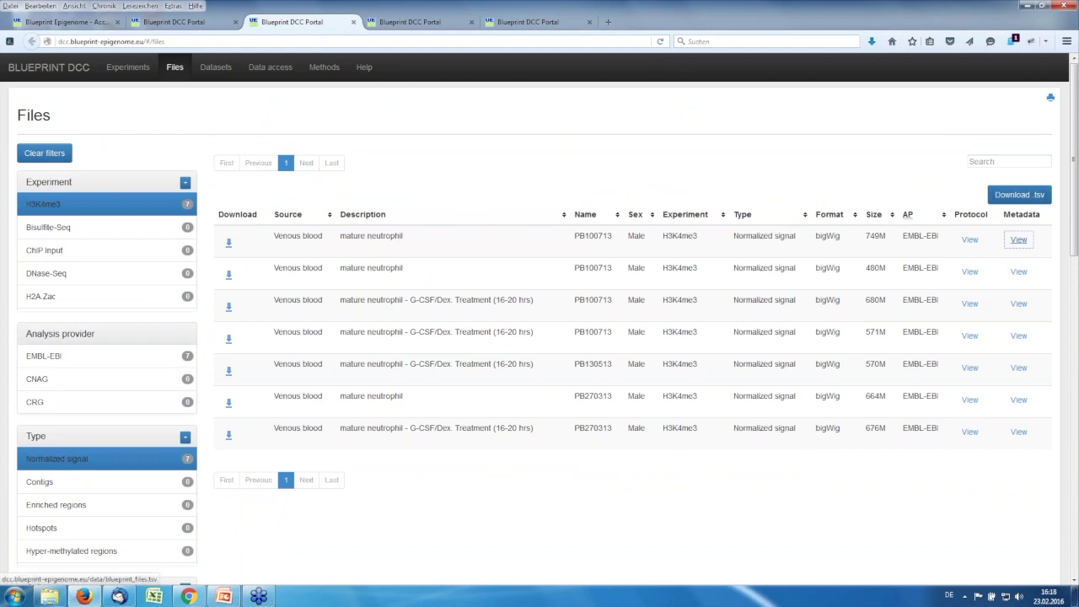
left_click(1034, 199)
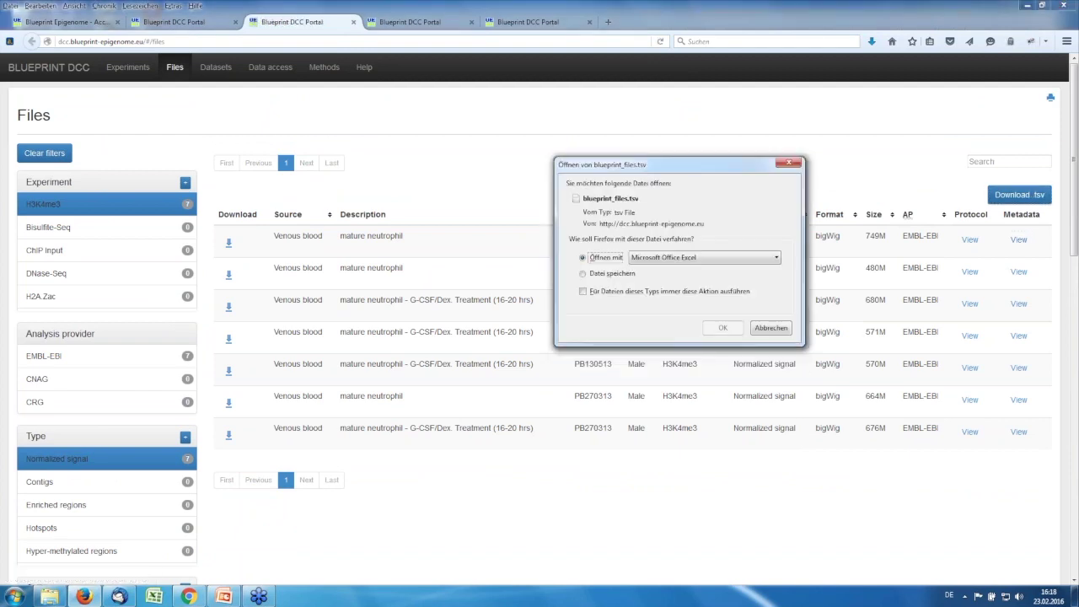
left_click(737, 331)
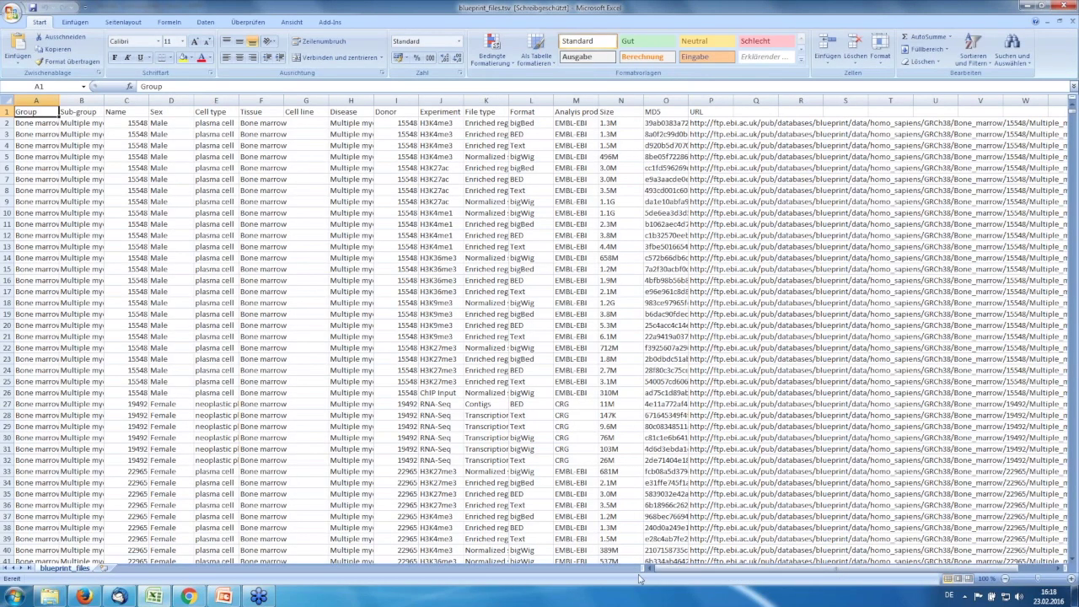
Scroll across the columns of blueprint_files.tsv in Excel.
mouse_move(640, 577)
left_mouse_down()
mouse_move(745, 574)
mouse_move(649, 569)
left_mouse_up()
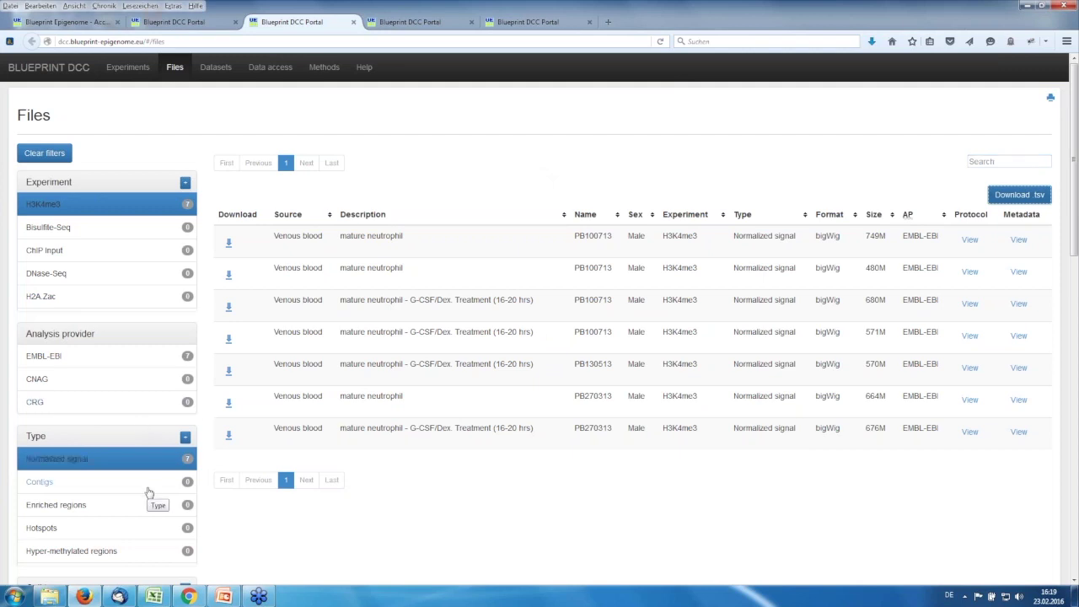
Clear the 'mature neutrophil' and 'Venous blood' filters, then search 'neutrophil' to get 19 H3K4me3 files.
scroll(115, 464, "down", 4)
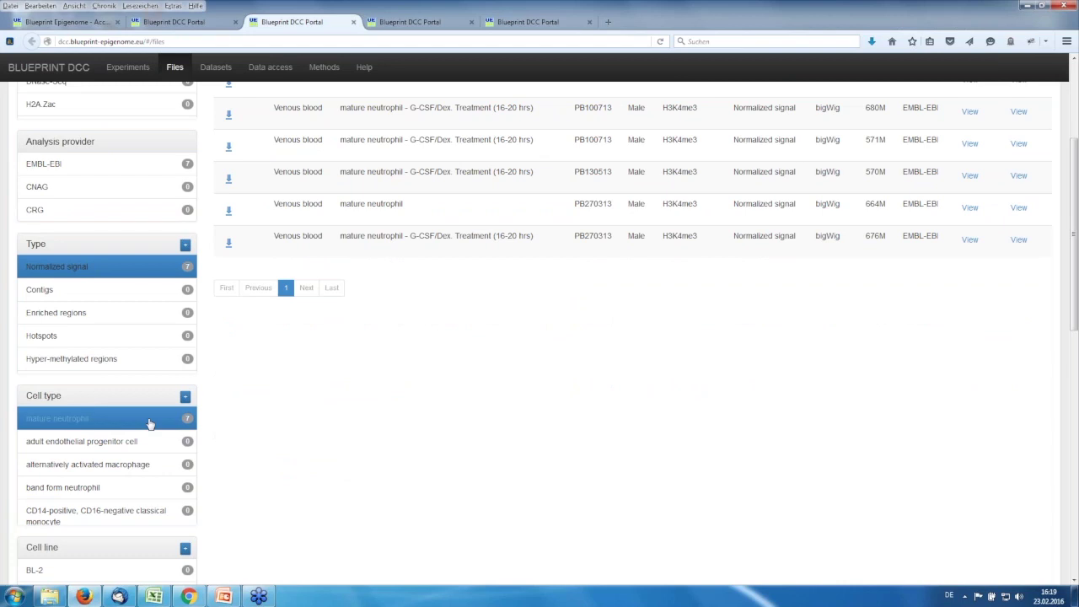
left_click(149, 424)
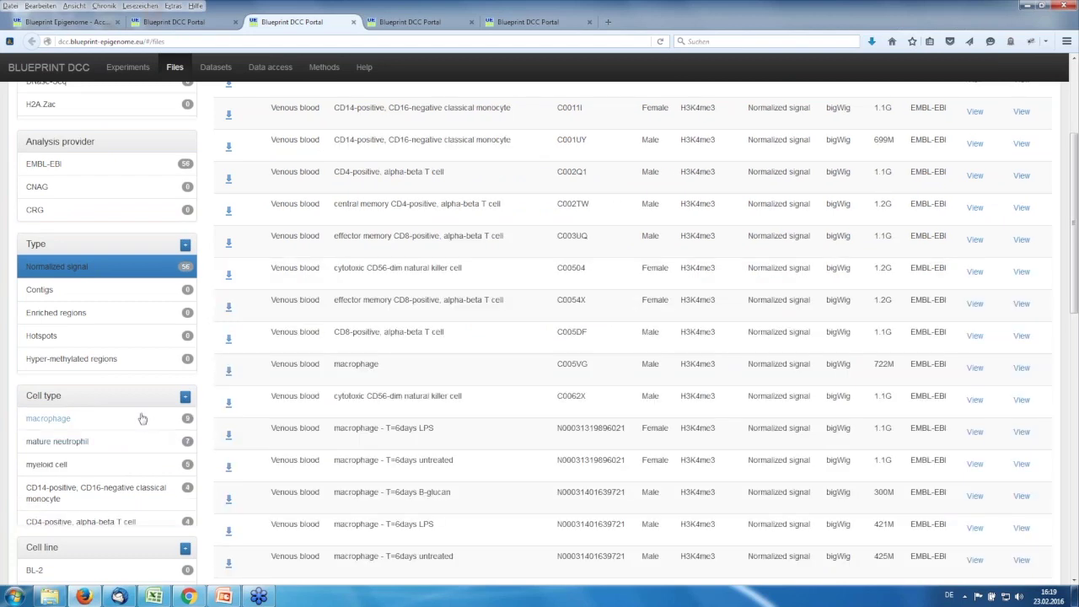
scroll(142, 420, "down", 3)
scroll(142, 419, "down", 2)
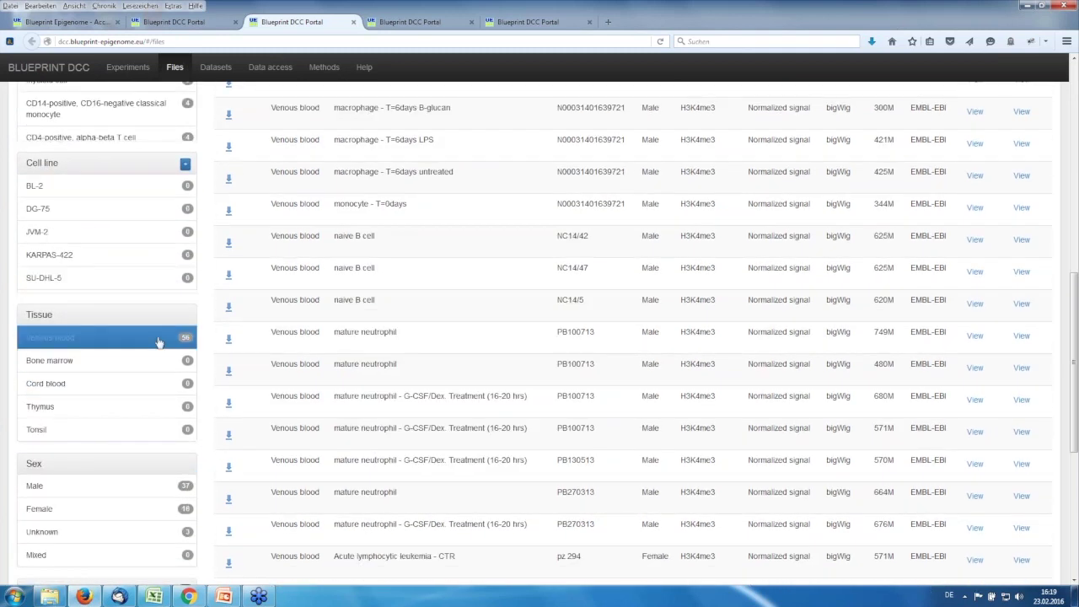
left_click(157, 341)
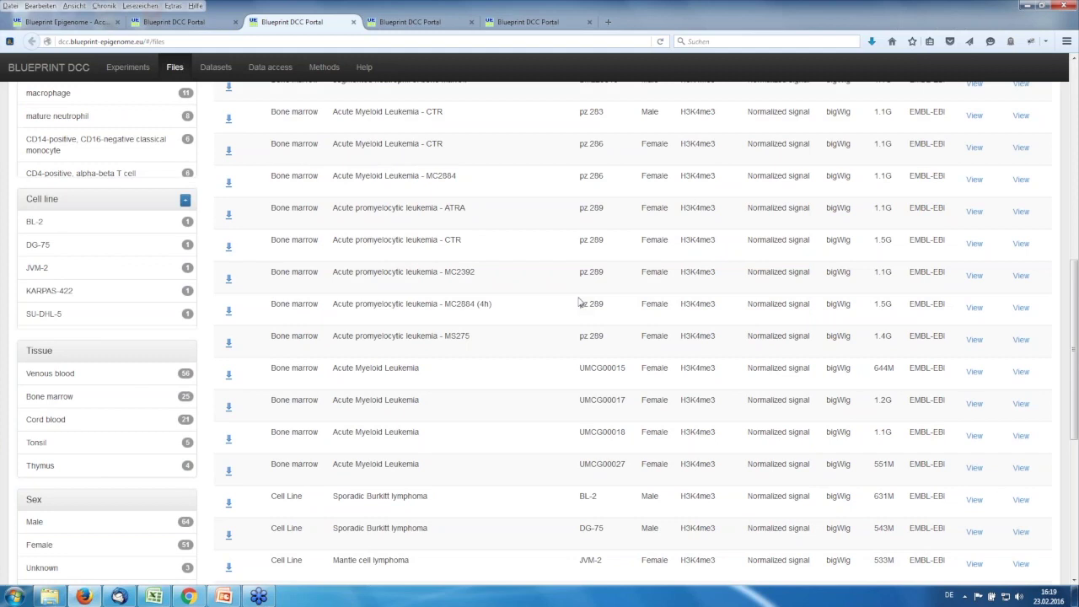
scroll(579, 301, "up", 10)
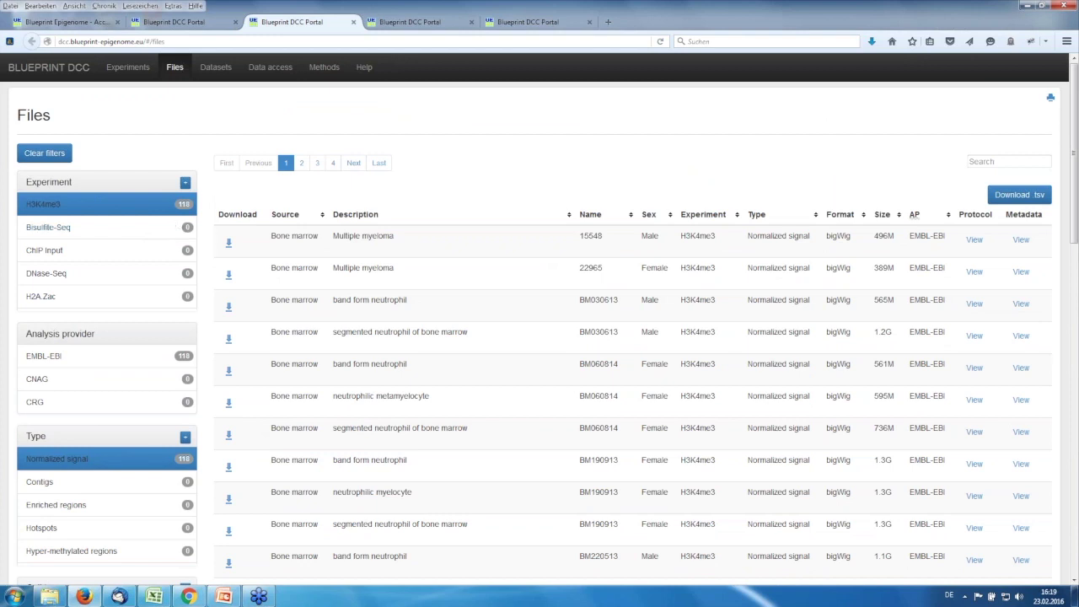
left_click(1024, 162)
type("neutrophil")
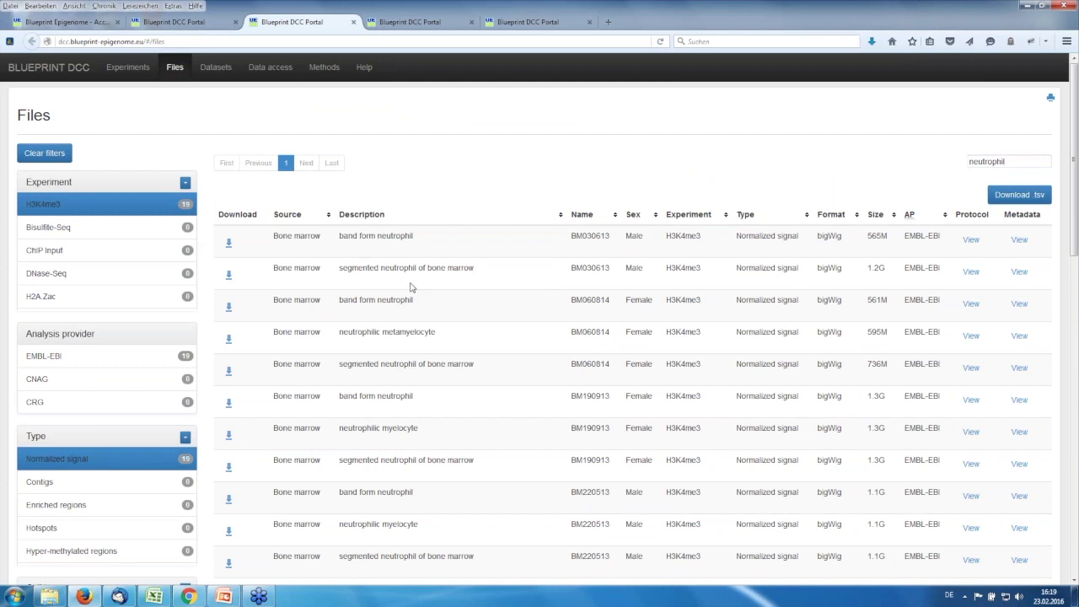
scroll(411, 288, "down", 2)
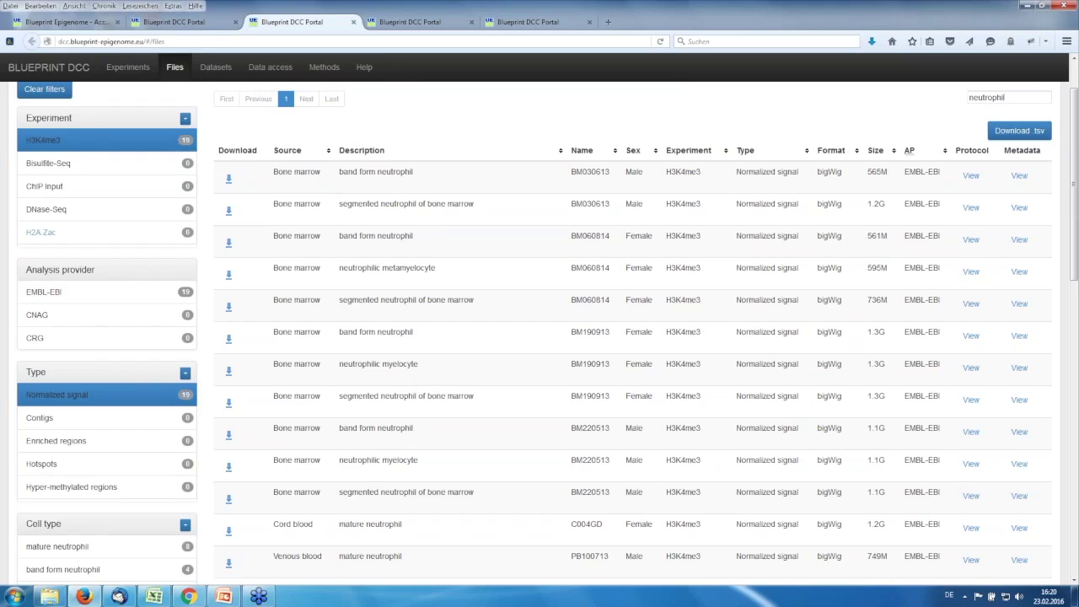
left_click(230, 181)
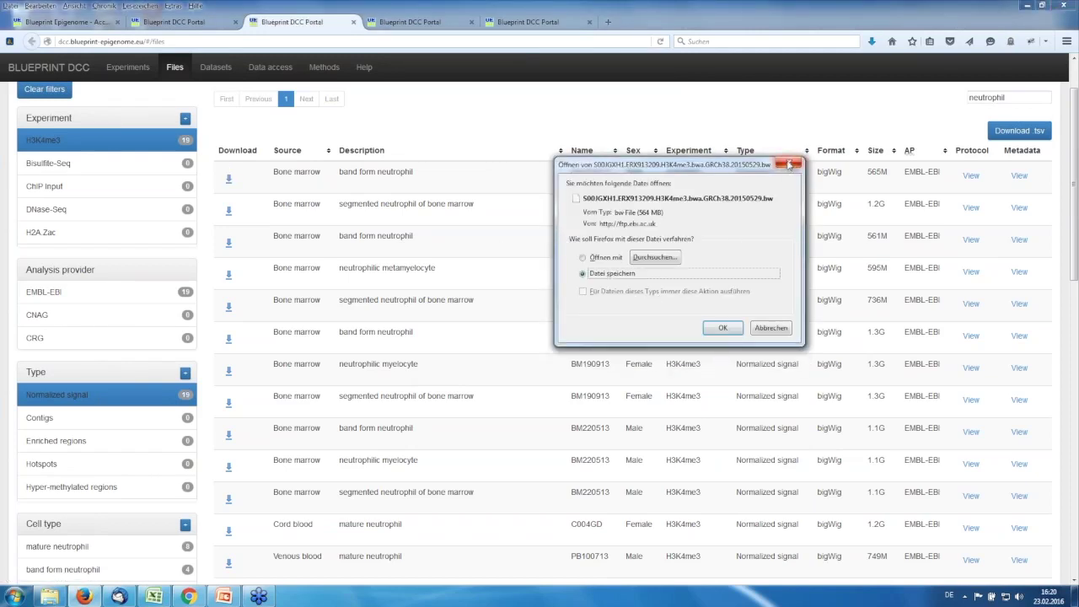
left_click(789, 163)
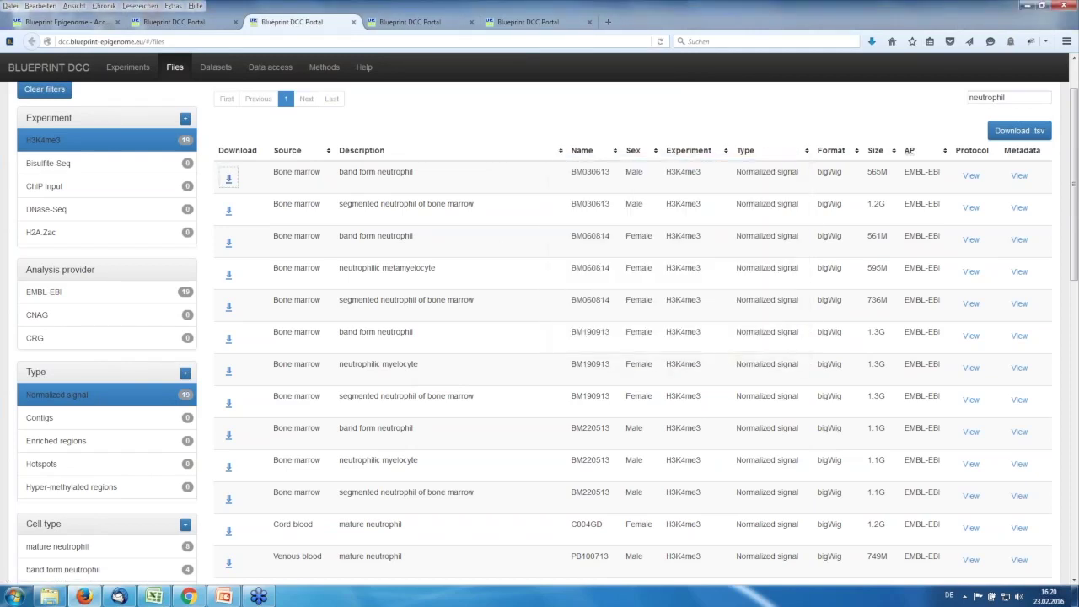
From the portal home tab, open the EGA Datasets page in a new tab and switch to it.
left_click(175, 22)
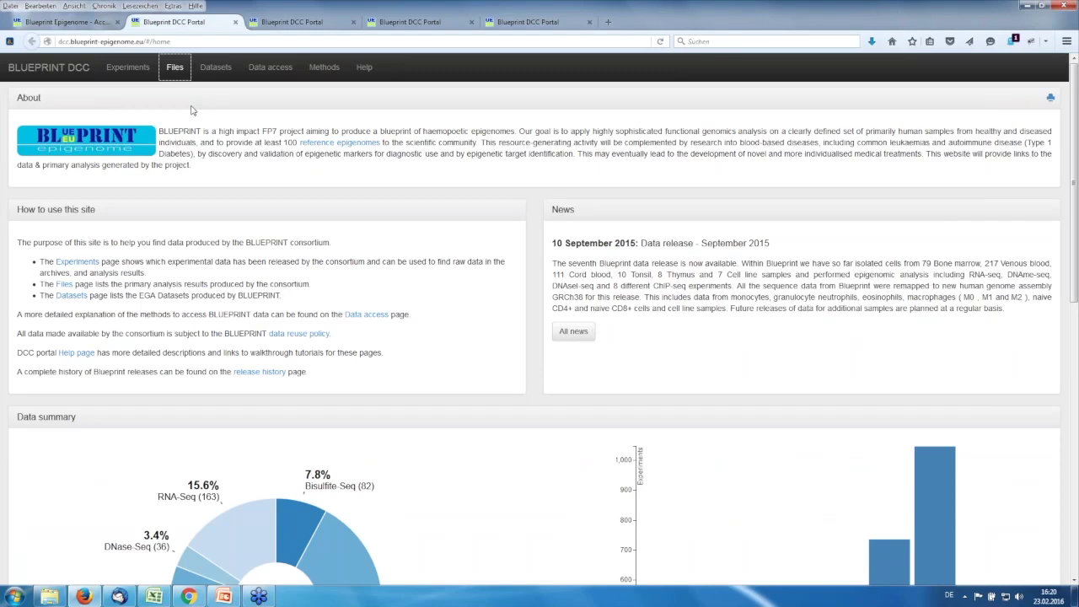
right_click(222, 74)
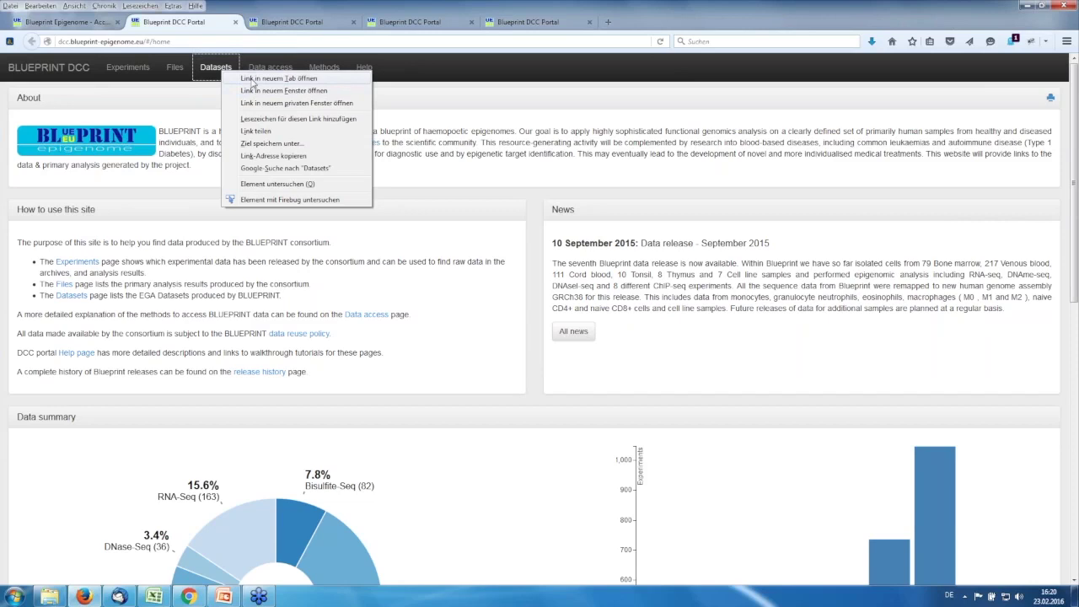
left_click(252, 78)
left_click(291, 24)
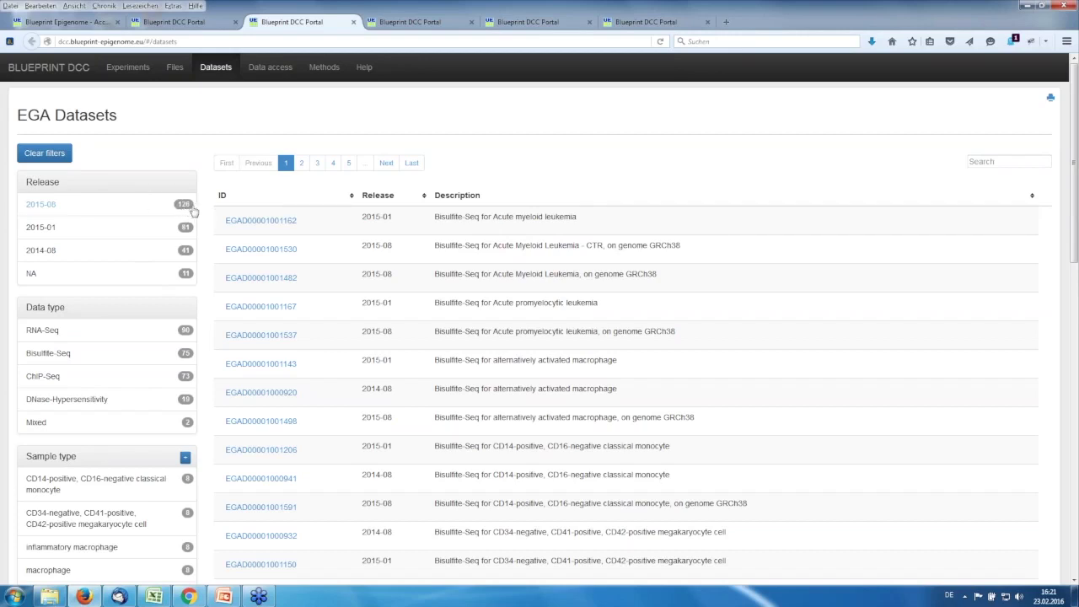
Filter the EGA datasets to release 2015-08 and data type RNA-Seq, leaving 44 datasets.
left_click(187, 210)
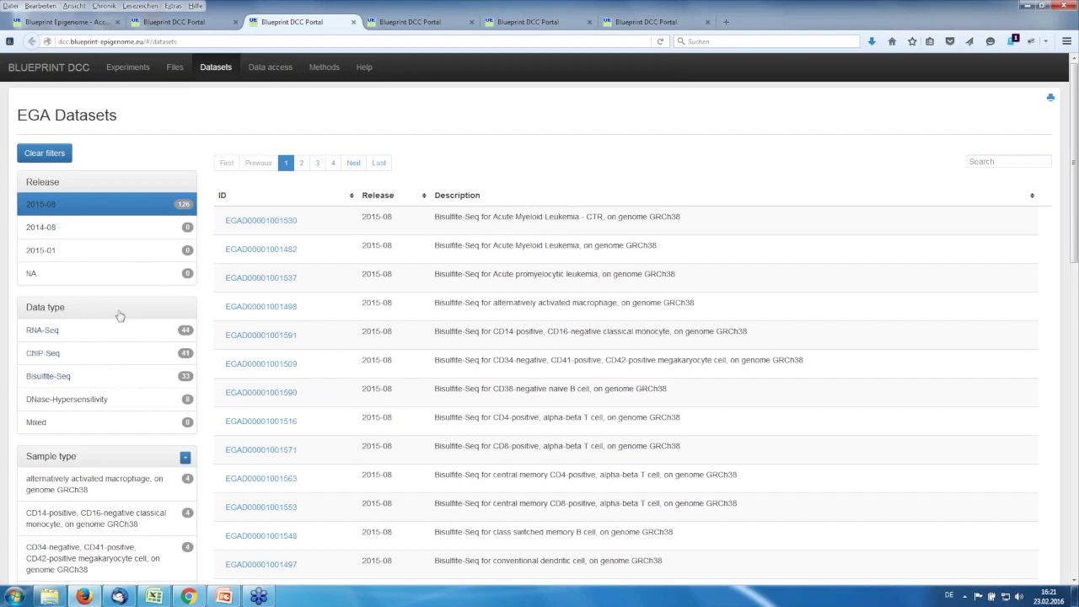
left_click(187, 333)
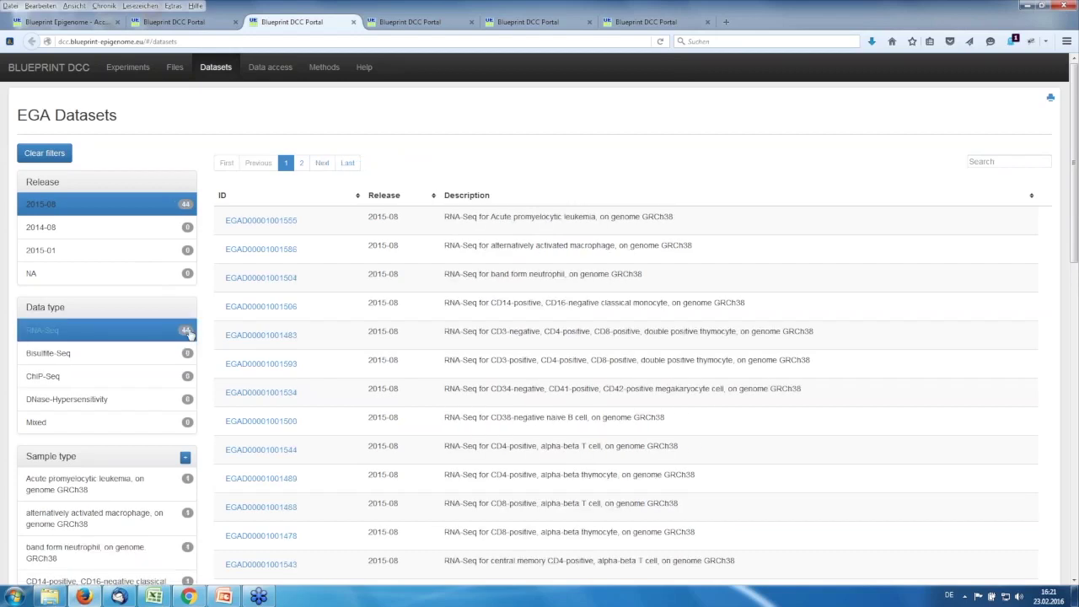
scroll(141, 350, "down", 3)
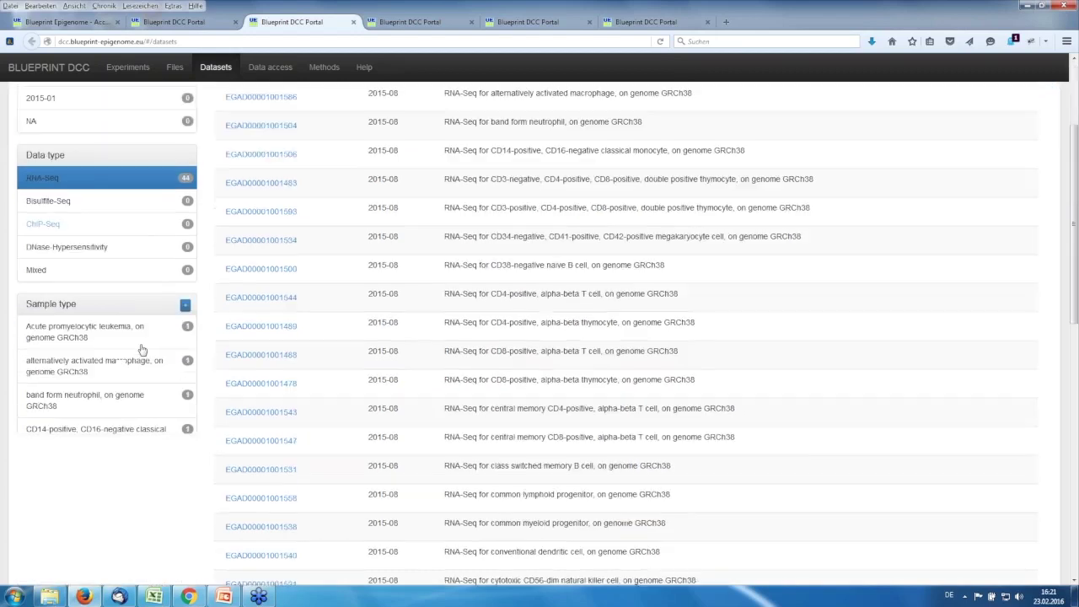
scroll(141, 349, "down", 1)
scroll(141, 350, "up", 3)
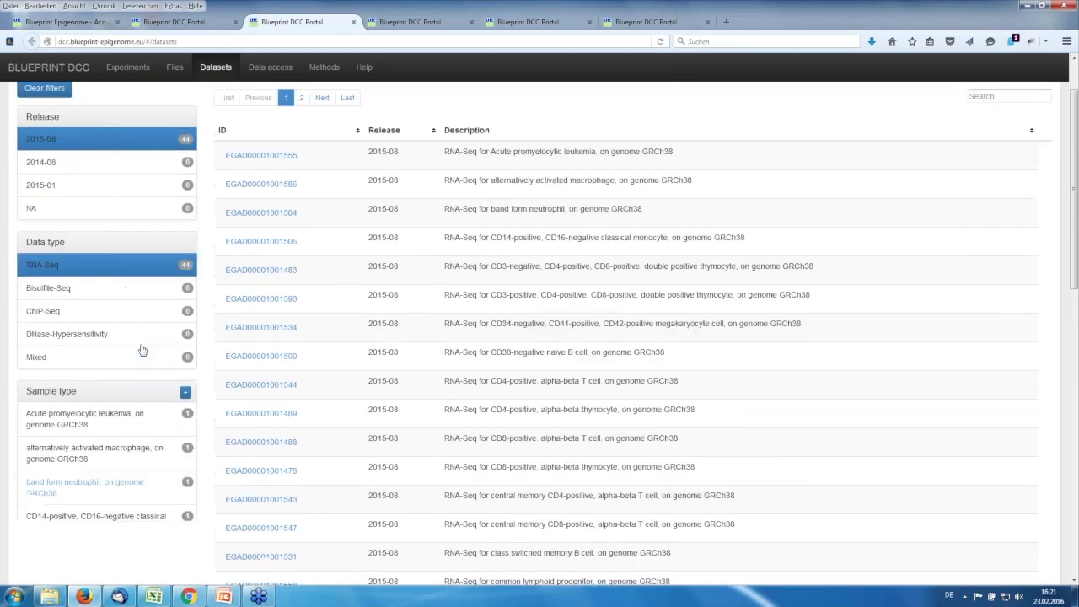
scroll(142, 350, "up", 1)
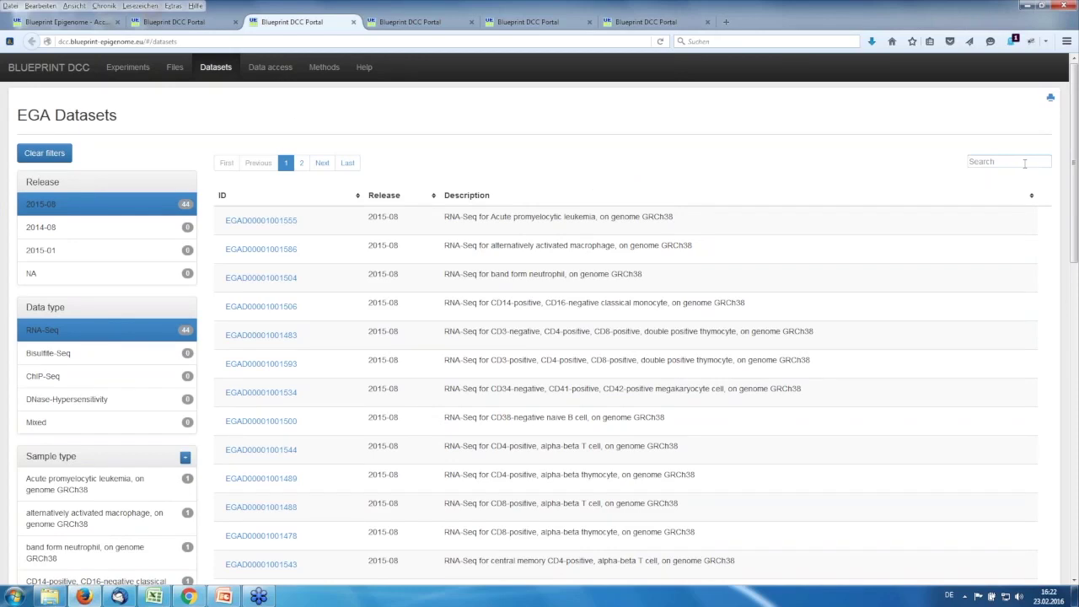
left_click(1025, 163)
type("macrophage")
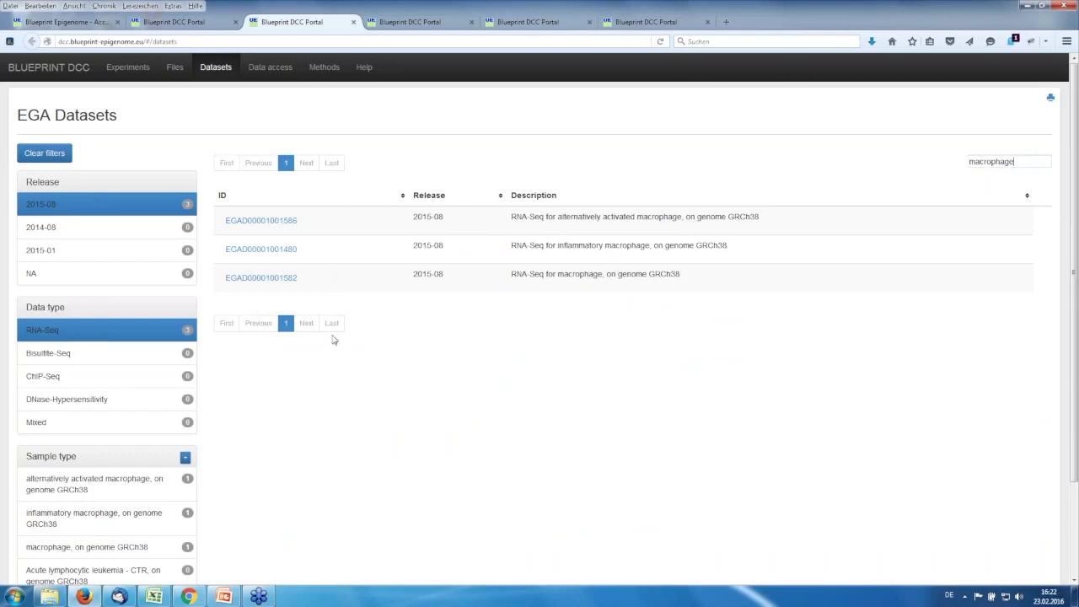
right_click(270, 281)
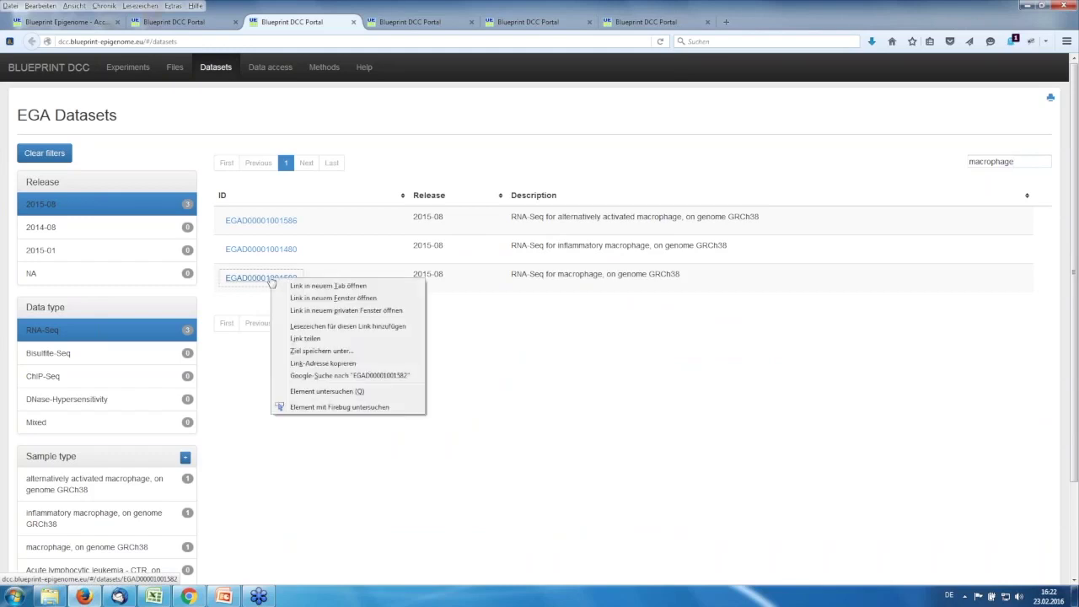
left_click(328, 285)
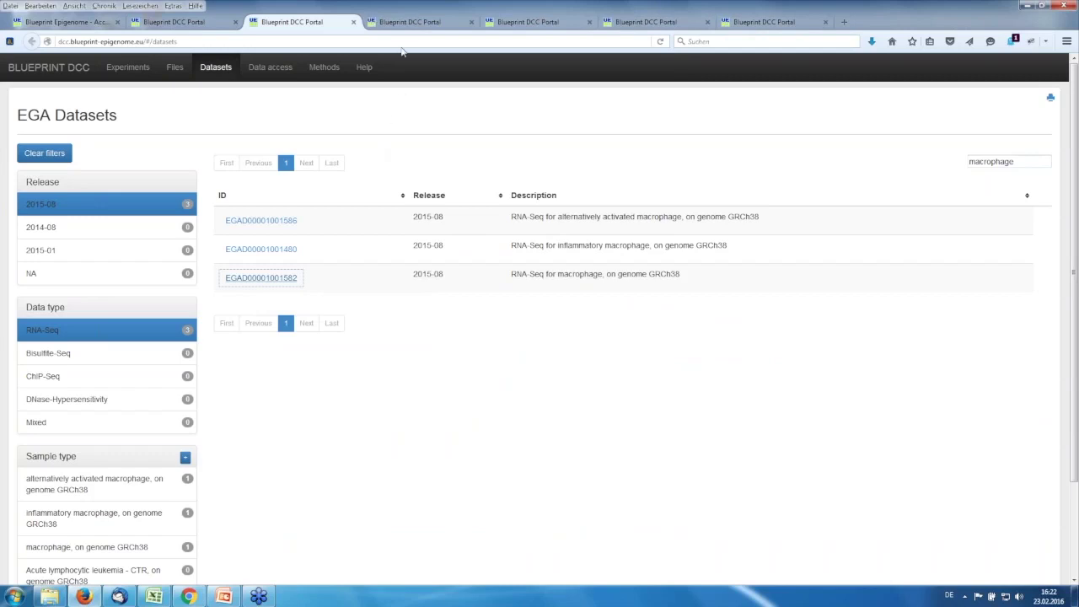
left_click(410, 23)
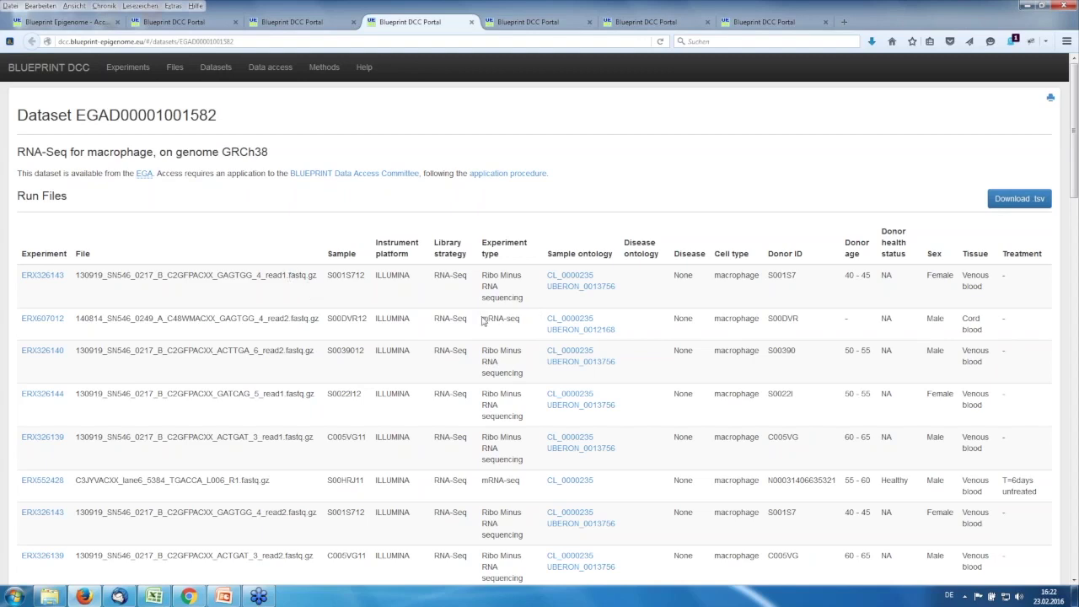
scroll(463, 342, "down", 1)
scroll(463, 343, "down", 20)
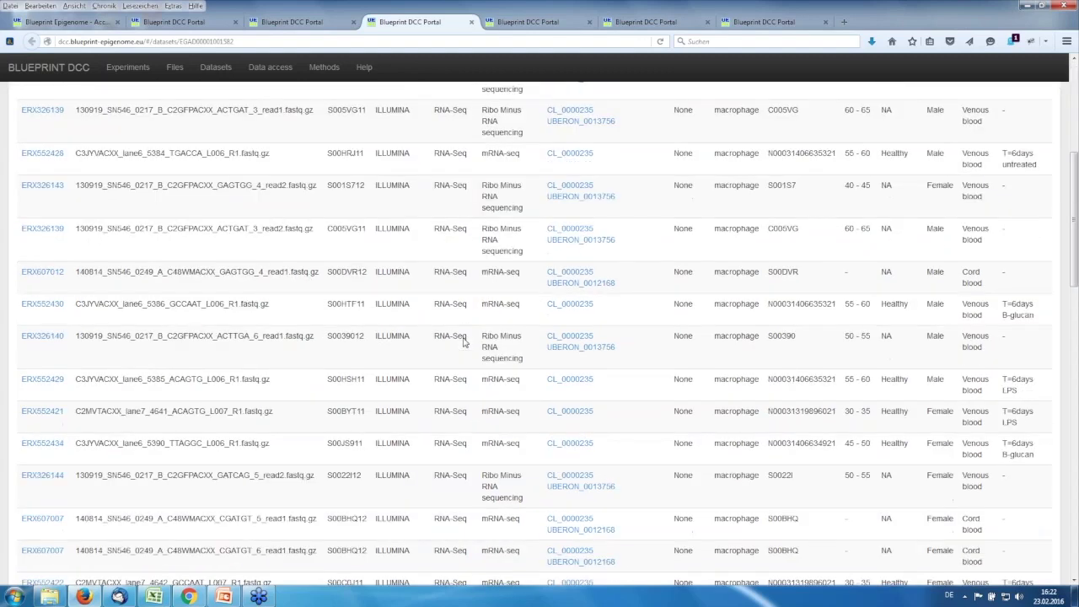
scroll(363, 336, "down", 4)
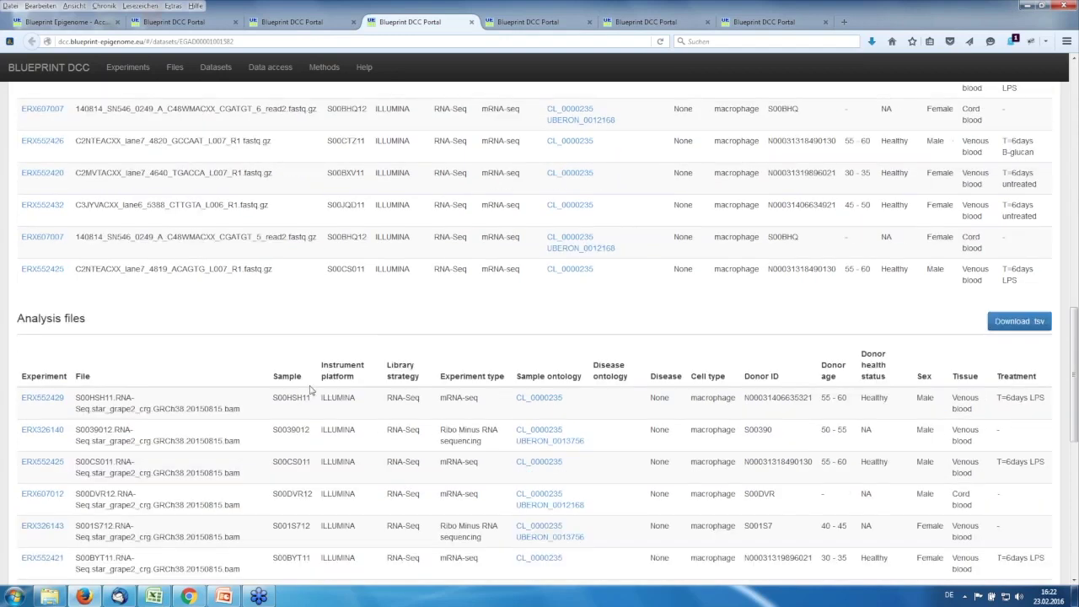
scroll(310, 389, "down", 3)
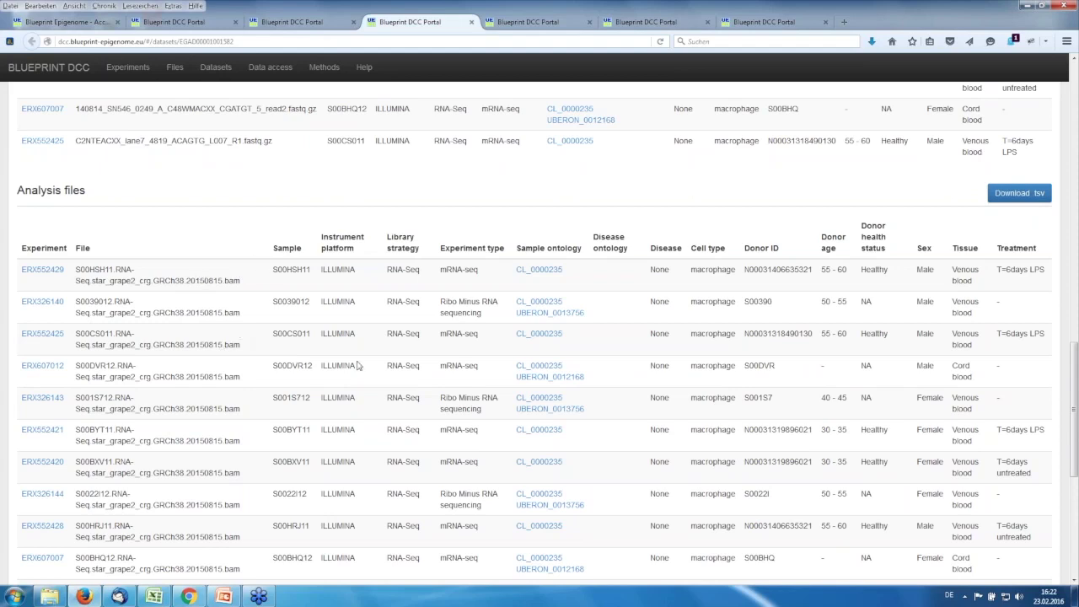
scroll(358, 364, "up", 10)
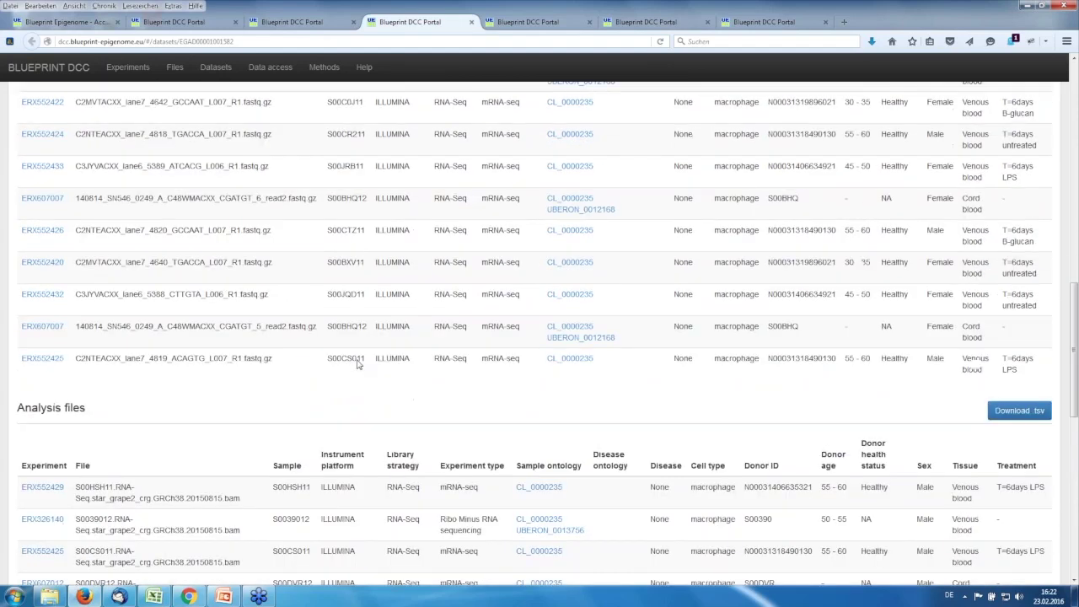
scroll(357, 364, "up", 5)
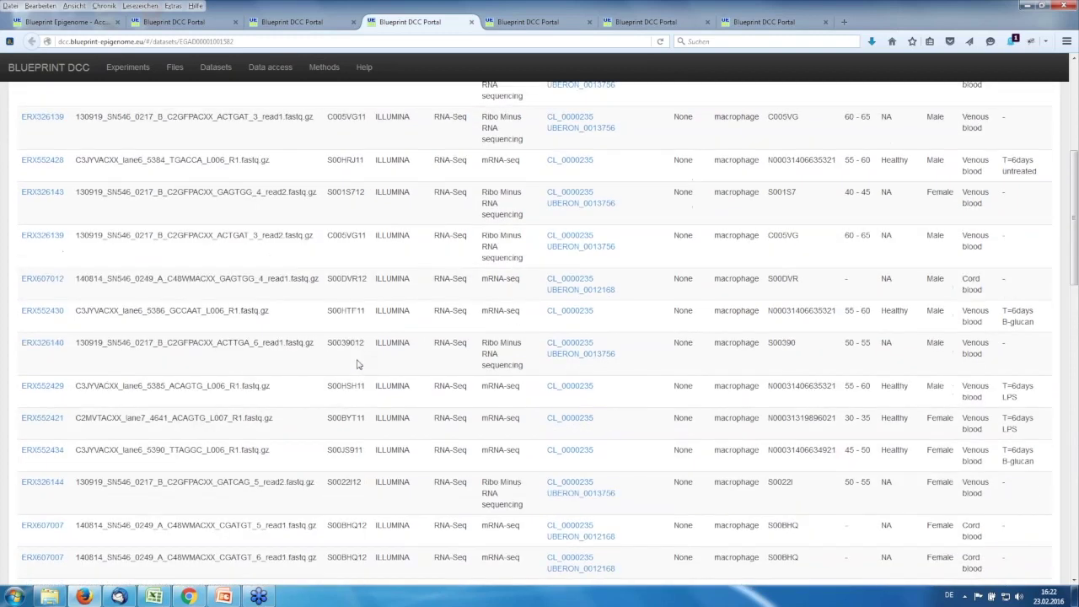
scroll(357, 364, "up", 7)
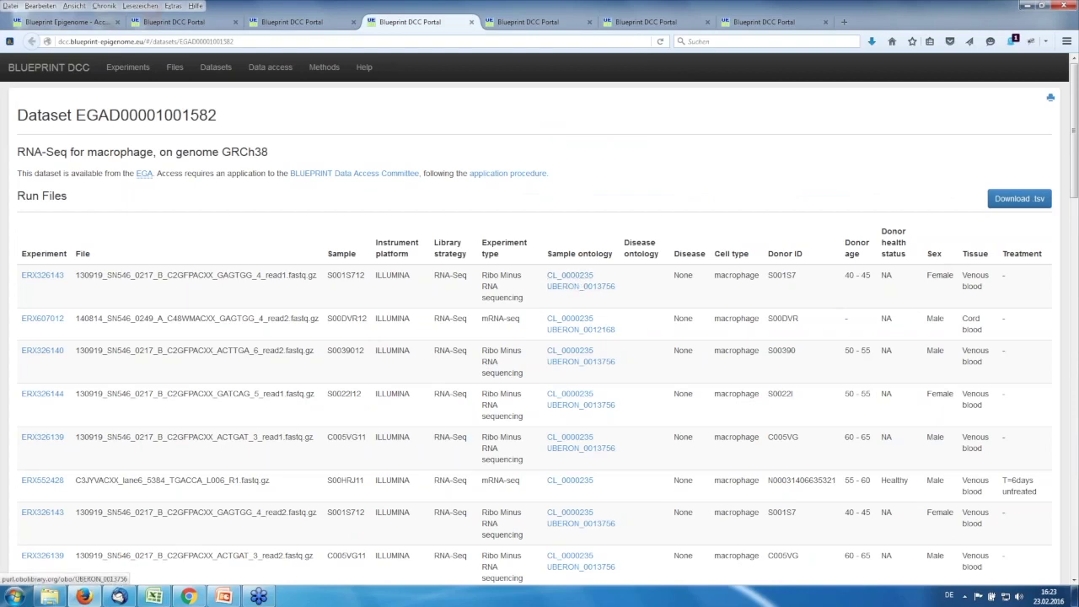
Open the macrophage term CL_0000235 in Ontobee in a new tab, read it, then return to the run files.
right_click(569, 281)
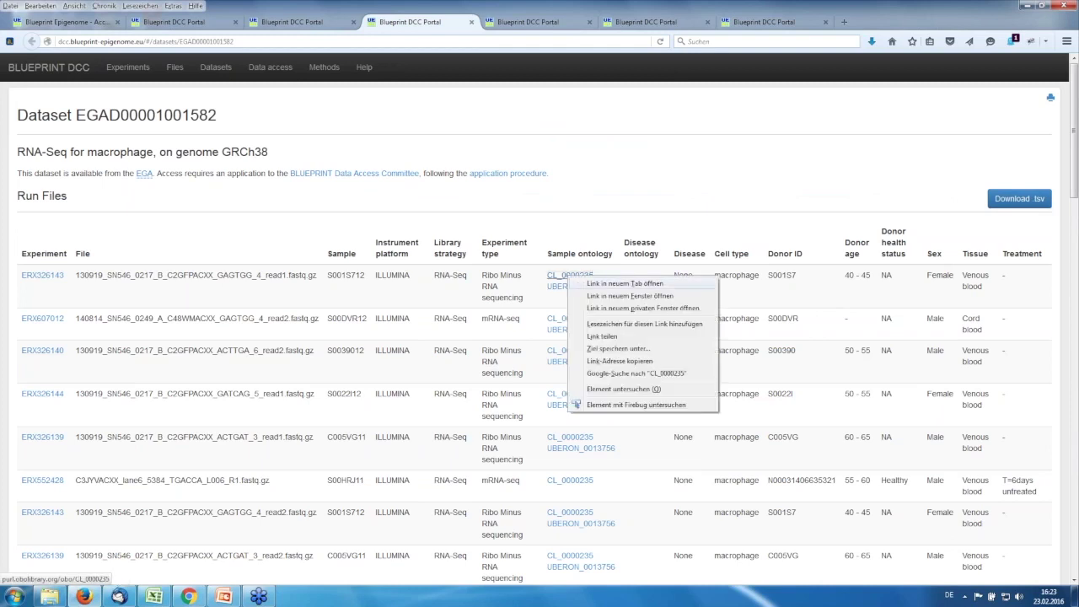
left_click(609, 283)
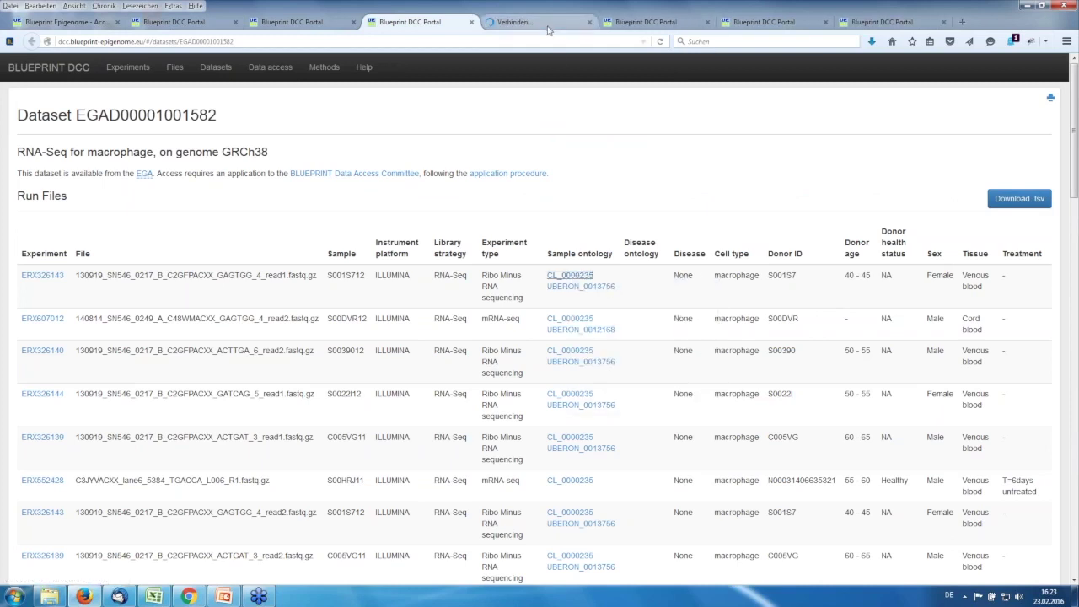
left_click(548, 25)
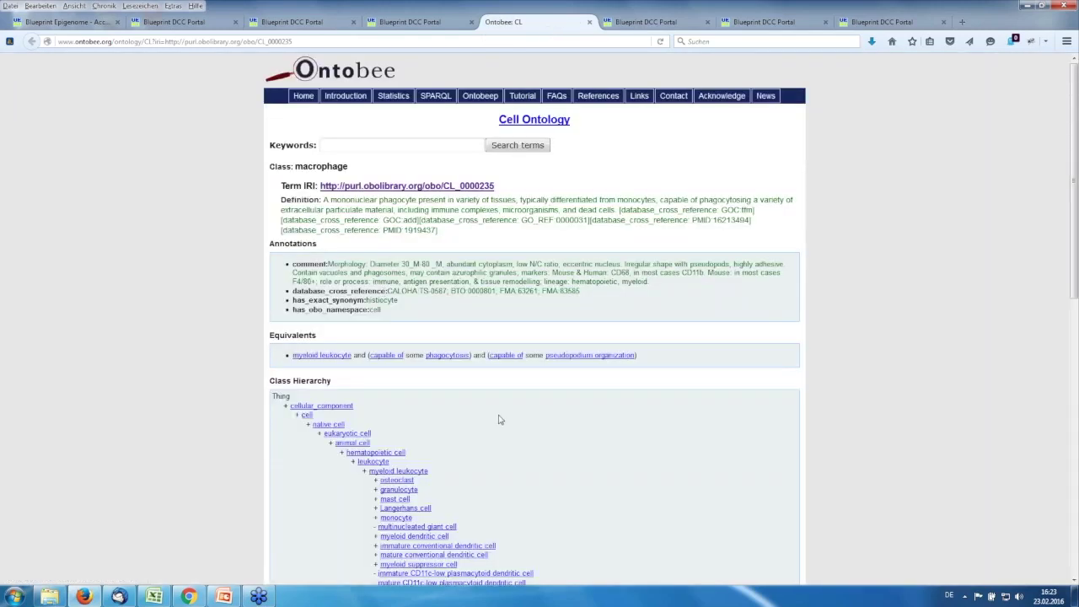
scroll(502, 405, "down", 3)
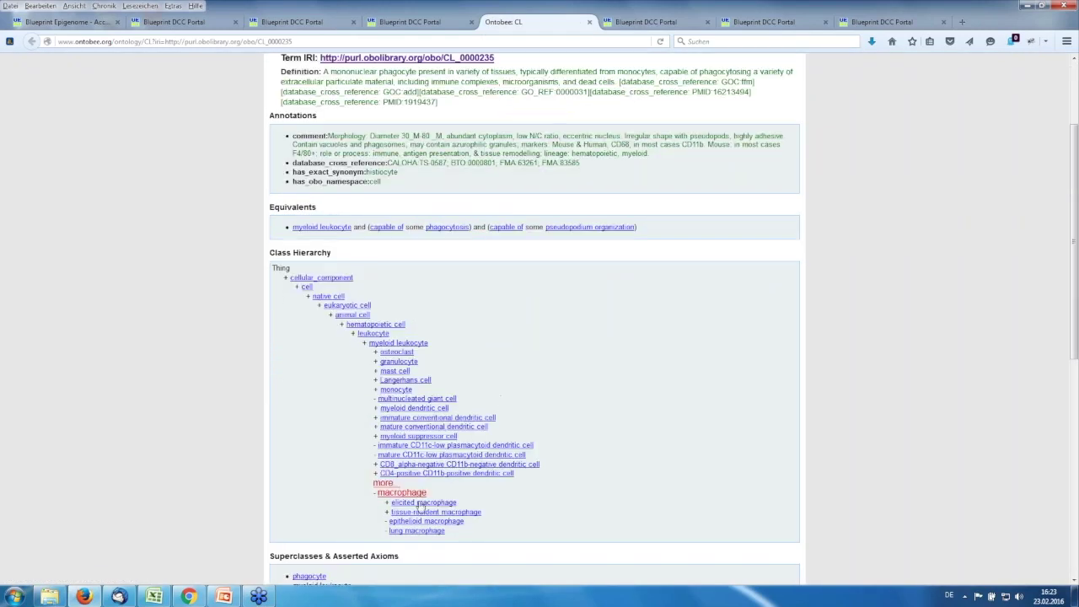
scroll(591, 309, "up", 5)
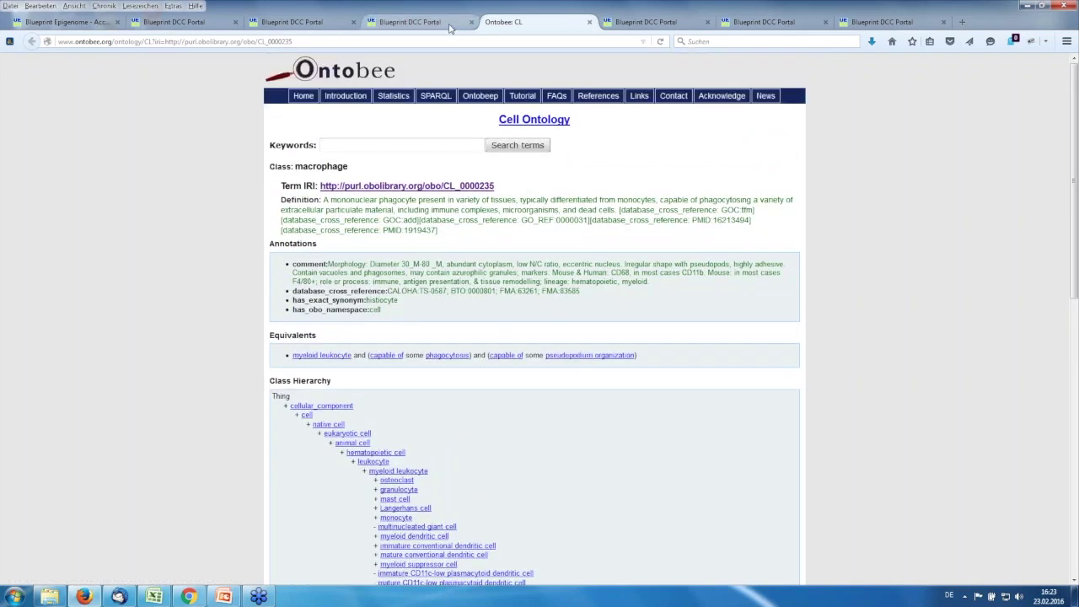
key("ctrl+Page_Up")
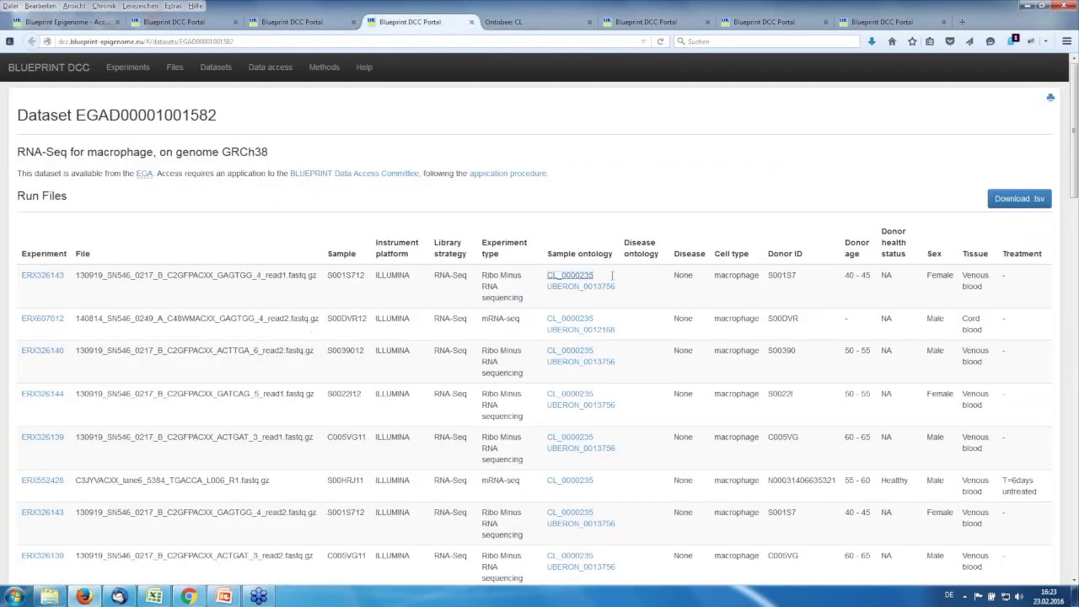
Open the venous blood term UBERON_0013756 in a new Ontobee tab, then return to the dataset tab.
right_click(565, 291)
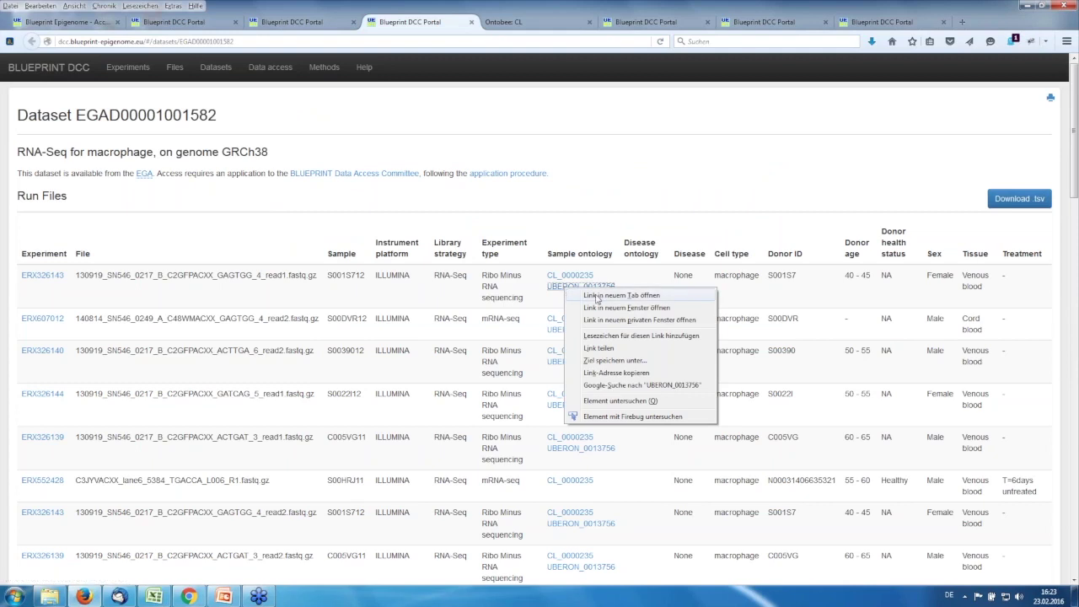
left_click(597, 299)
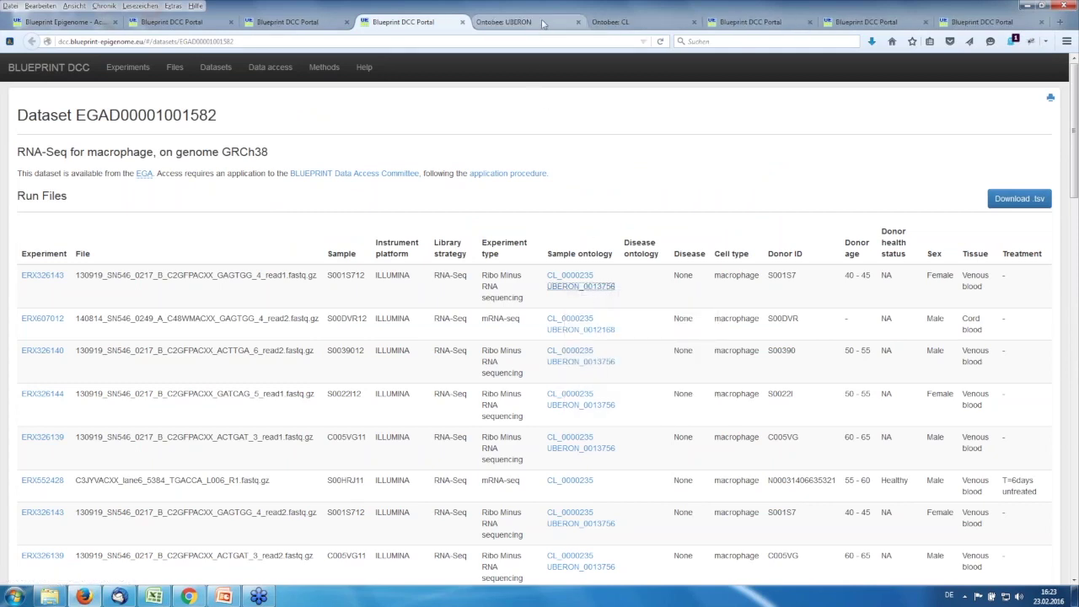
left_click(516, 22)
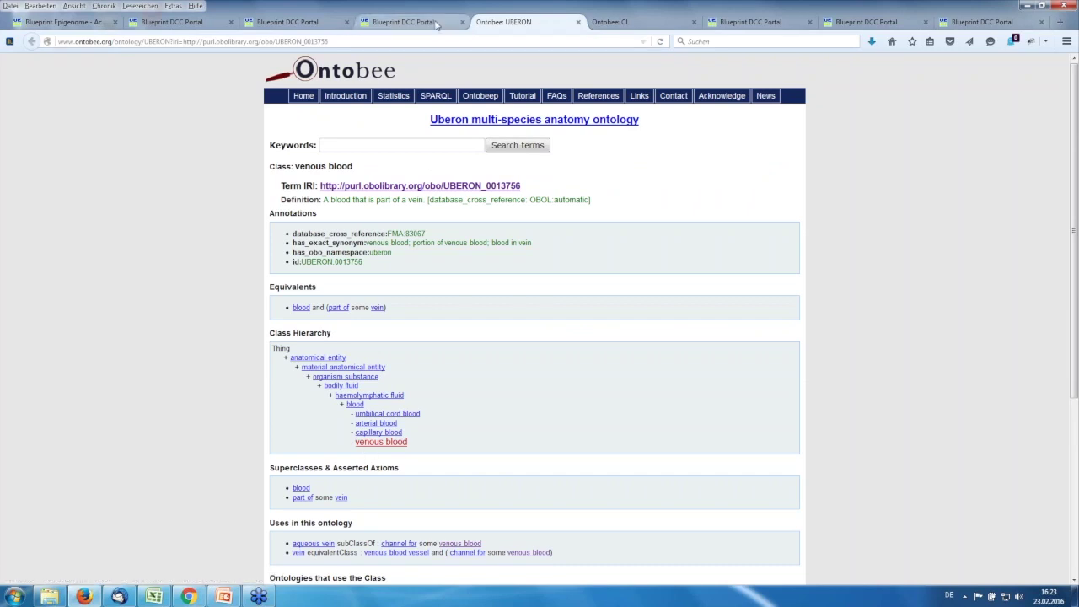
left_click(435, 24)
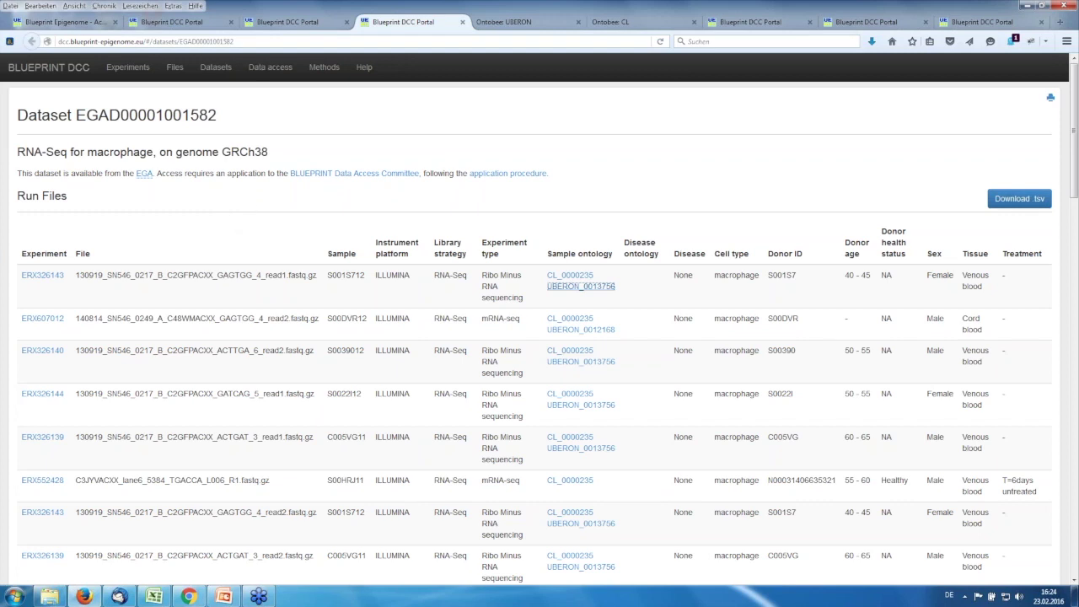
Open experiment ERX326143 in a new tab to see its seven CRG result files.
right_click(47, 281)
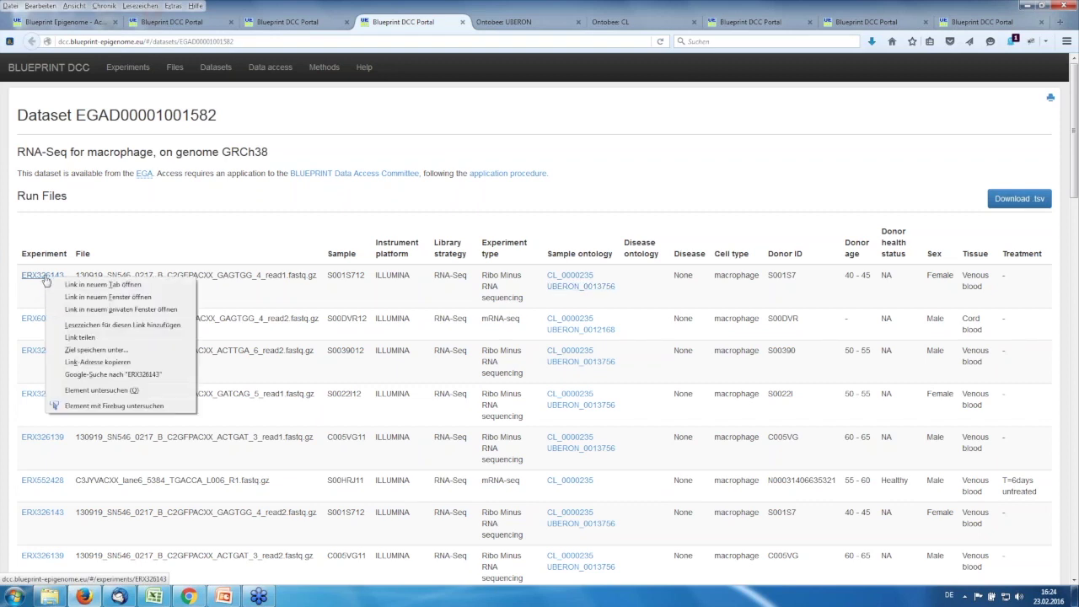
left_click(101, 285)
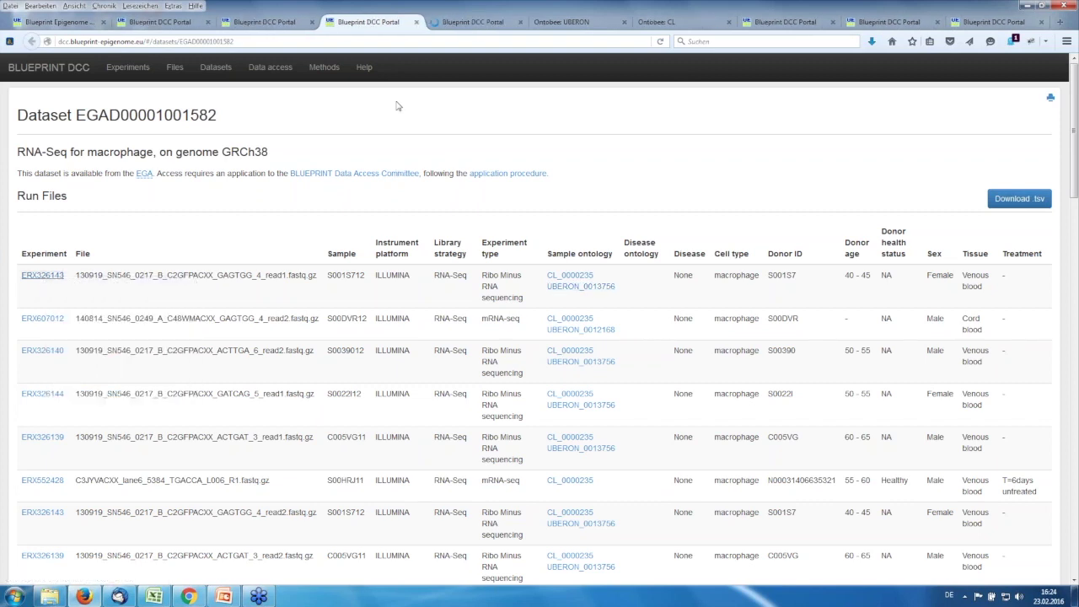
left_click(465, 29)
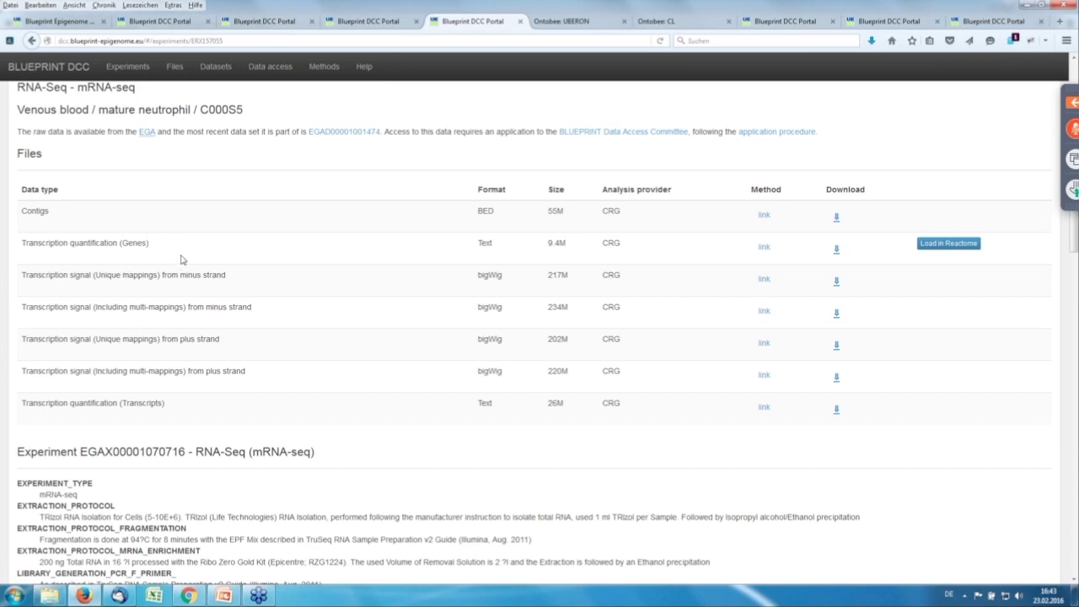
Load the Transcription quantification (Genes) file into Reactome and view its expression analysis.
left_click(948, 243)
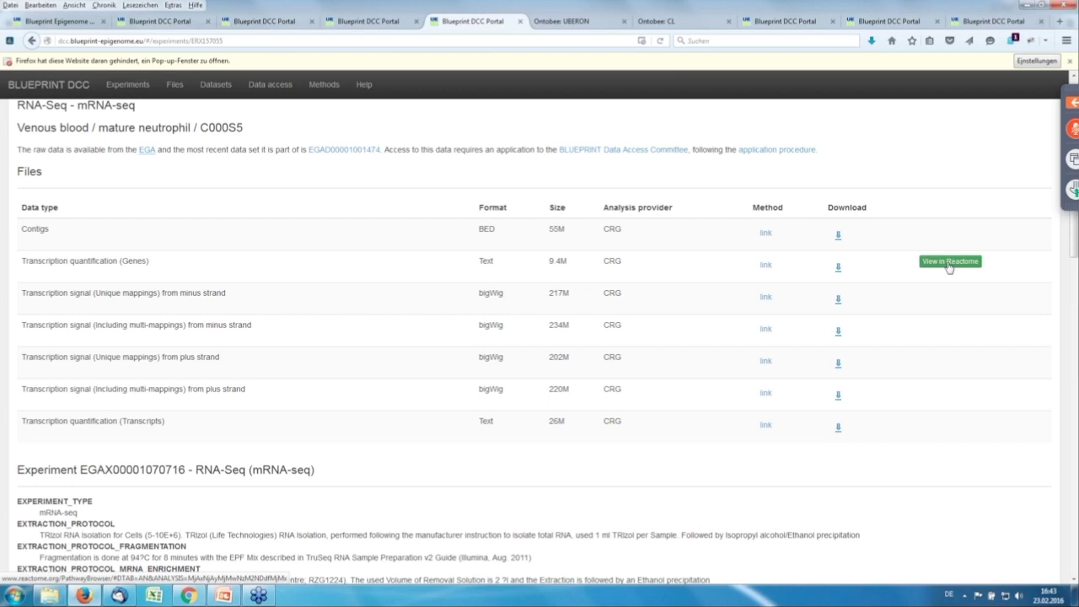
left_click(949, 264)
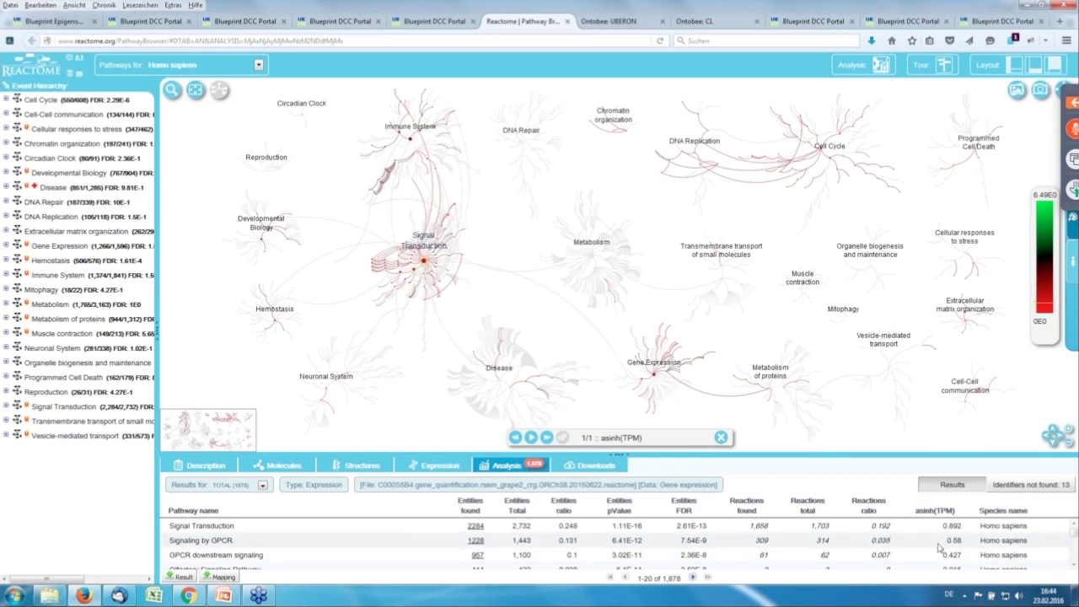
Open the Antigen processing-Cross presentation diagram under Immune System with the asinh(TPM) expression overlay.
mouse_move(937, 542)
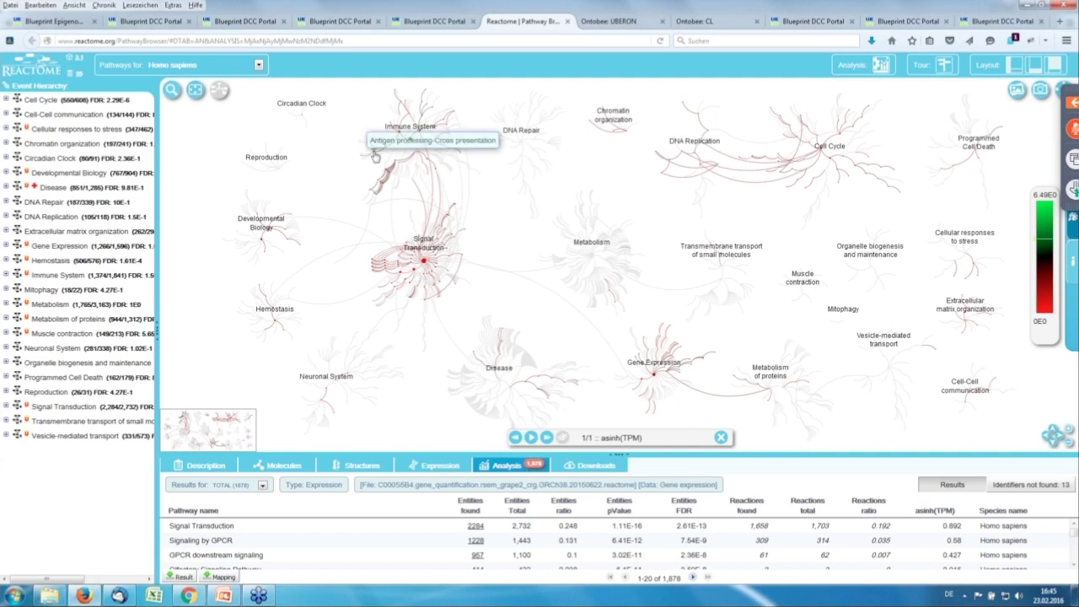
left_click(375, 156)
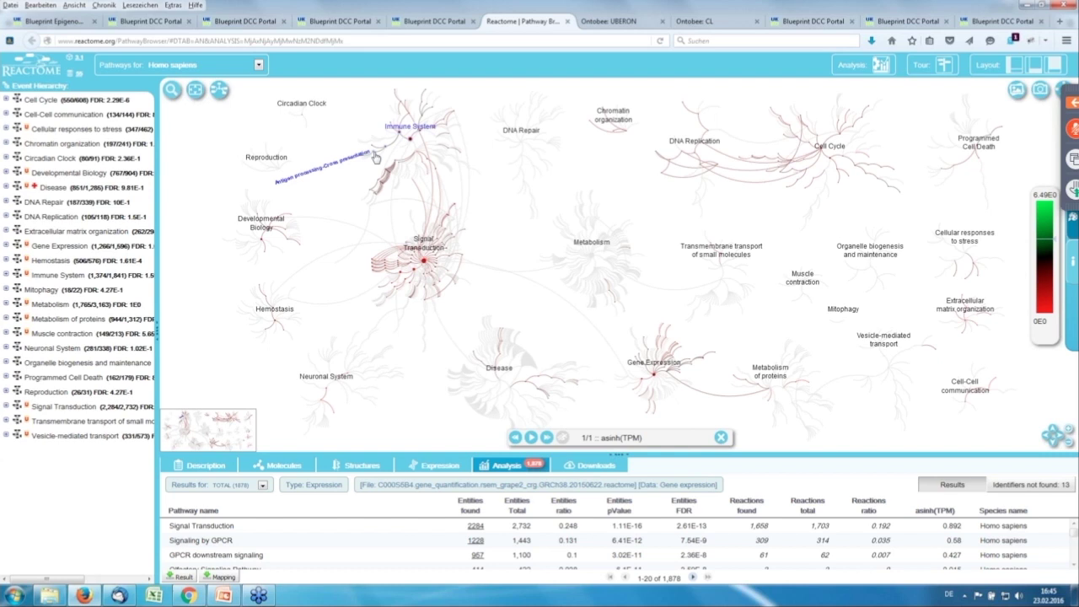
double_click(376, 156)
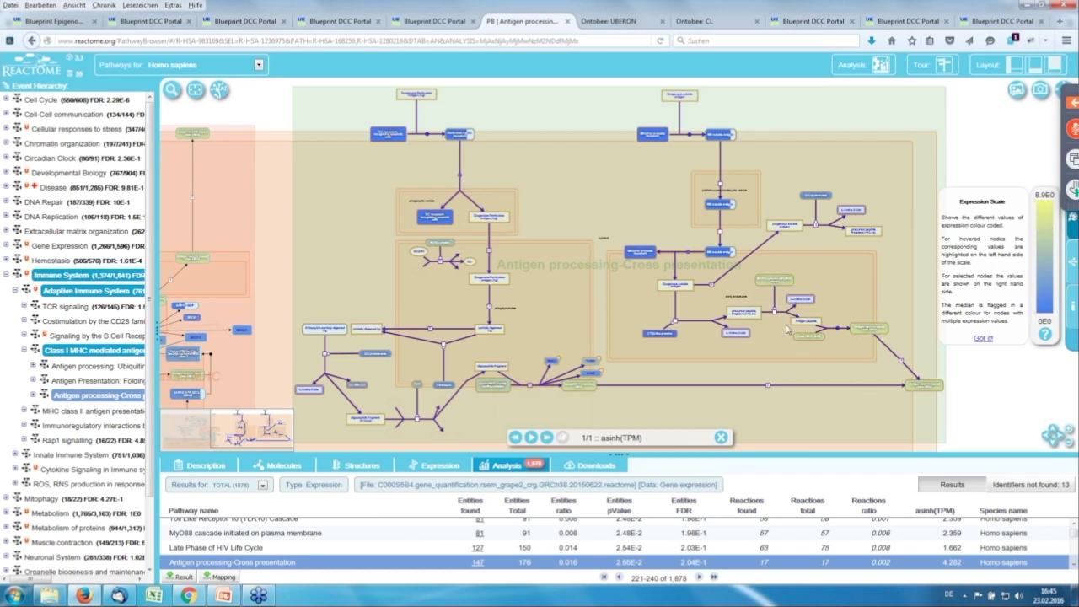
Show the HLA class I protein expression (asinh(TPM) ~6.2–7.1) for the class I MHC B27 complex.
scroll(790, 333, "up", 2)
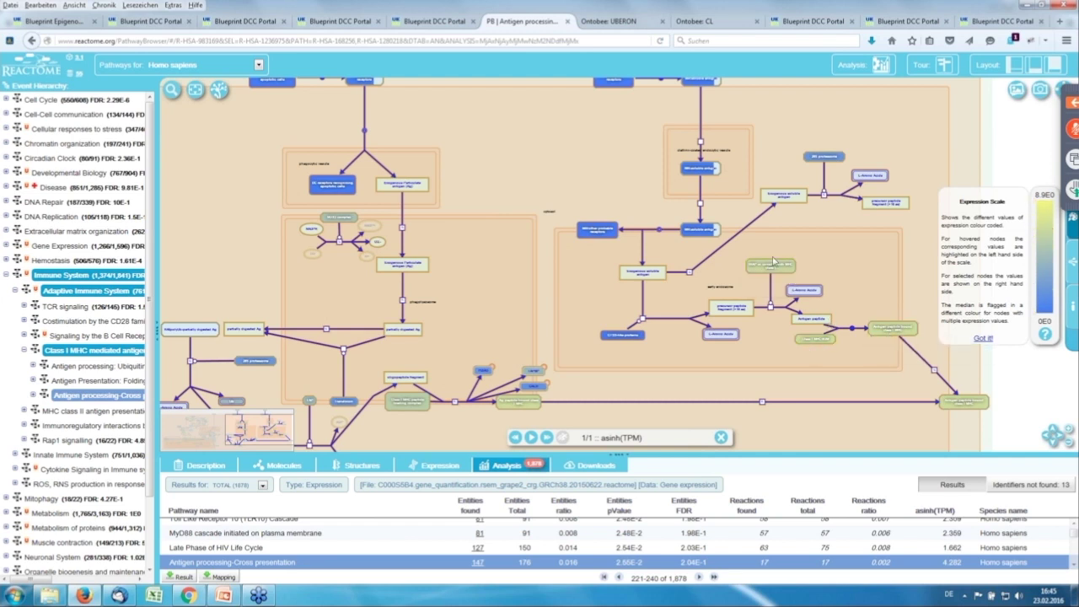
left_click(881, 330)
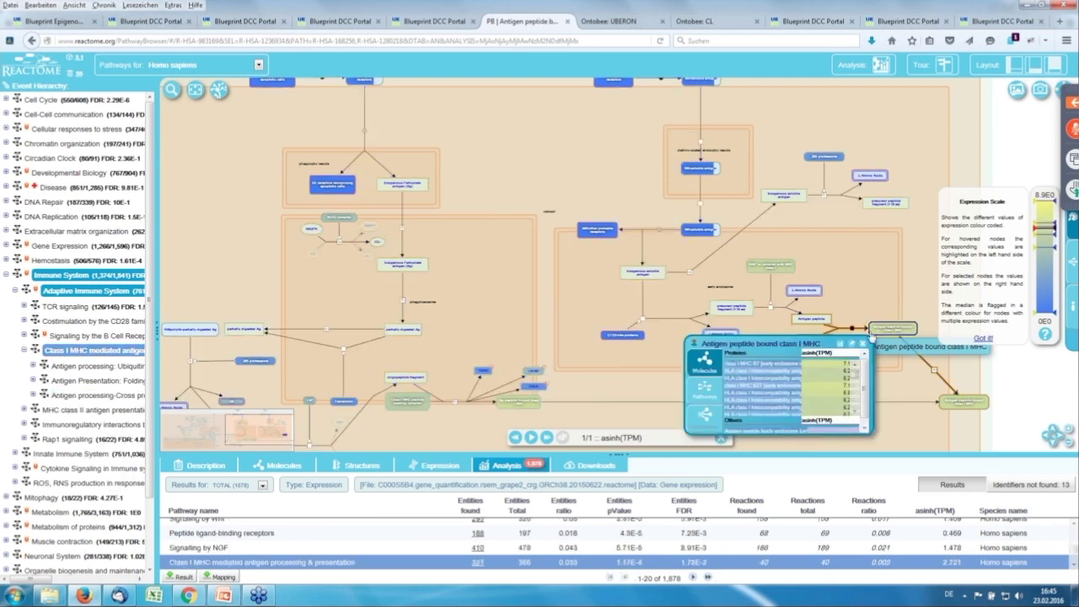
scroll(871, 335, "up", 1)
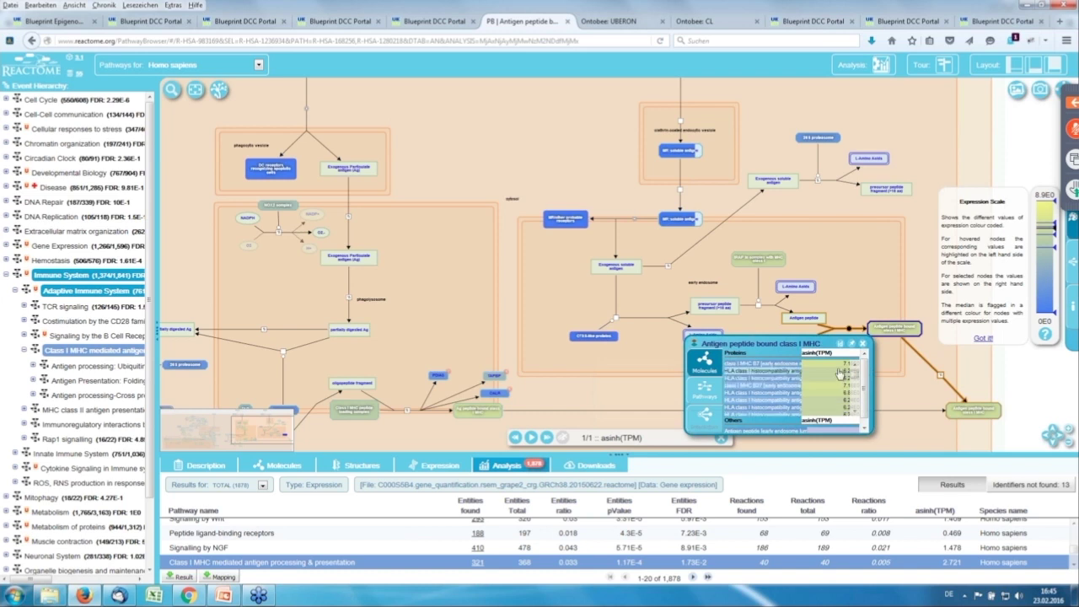
left_click(775, 390)
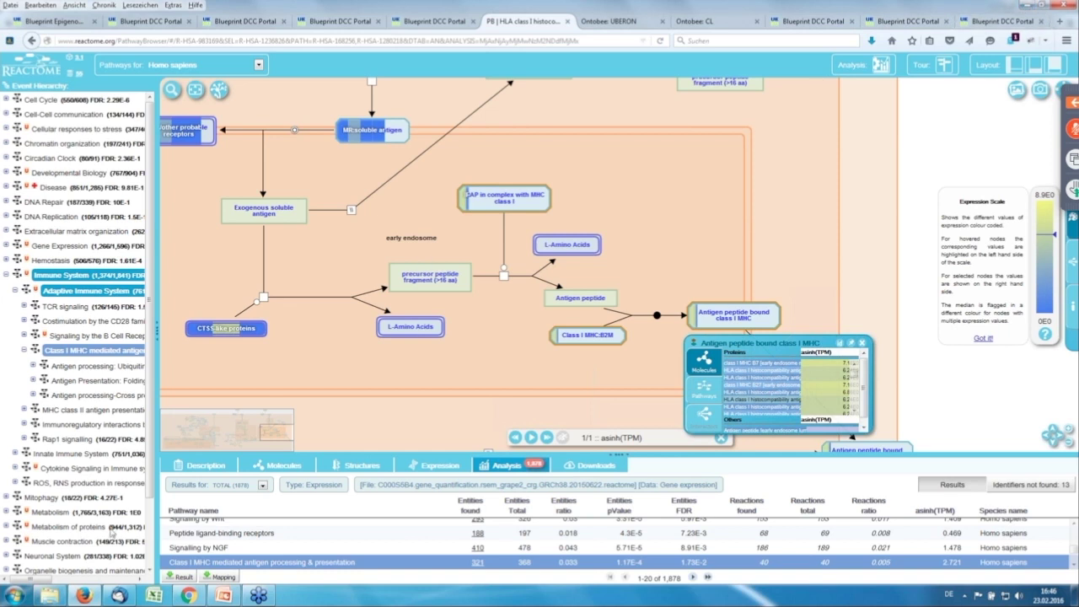
Run the PowerPoint slide show and advance to the 'Genomatix visual interface' slide.
left_click(225, 596)
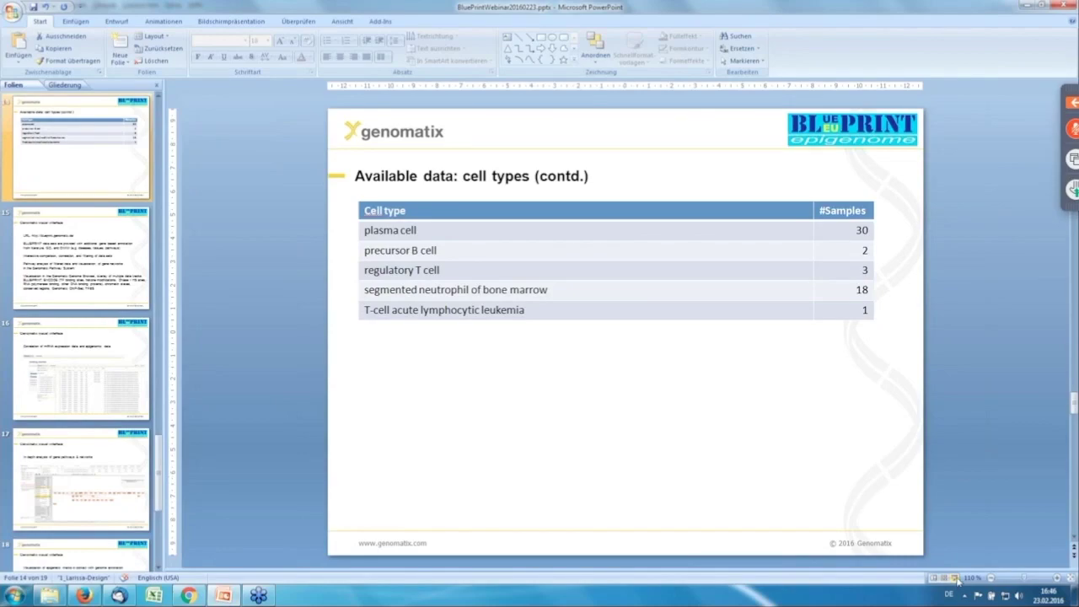
left_click(956, 579)
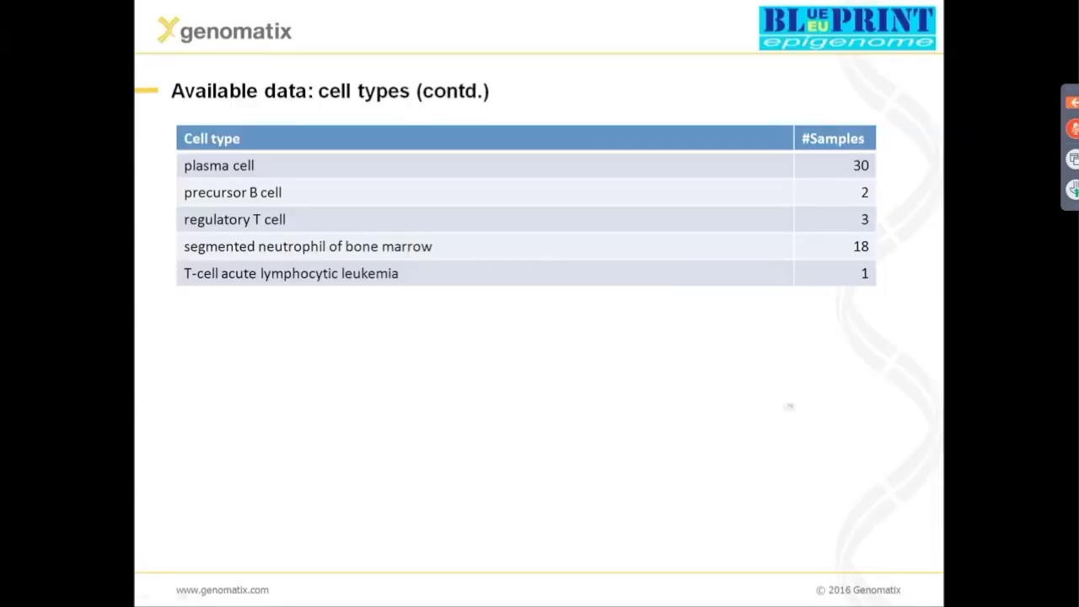
scroll(767, 446, "down", 2)
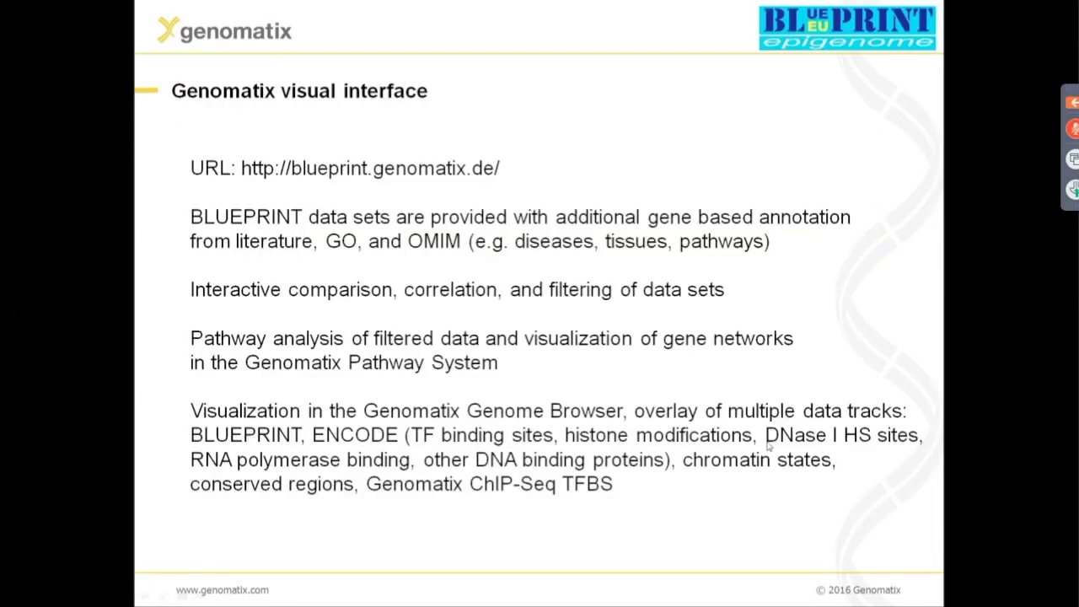
scroll(769, 446, "up", 1)
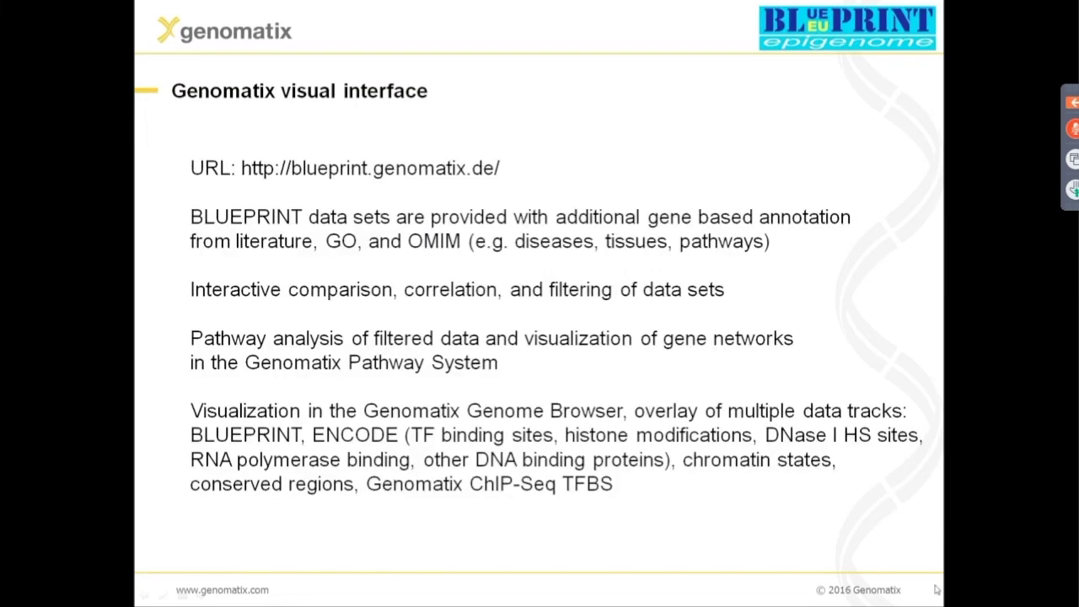
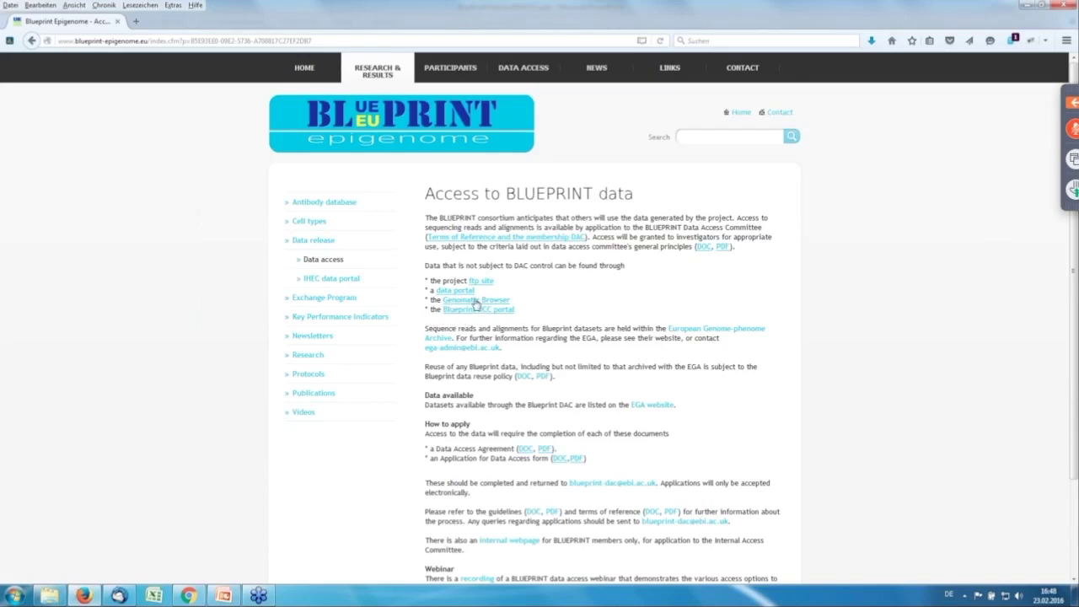
Open the Genomatix Browser link in a new tab and switch to its GeneGrid sign-in page.
right_click(475, 302)
left_click(506, 307)
left_click(201, 23)
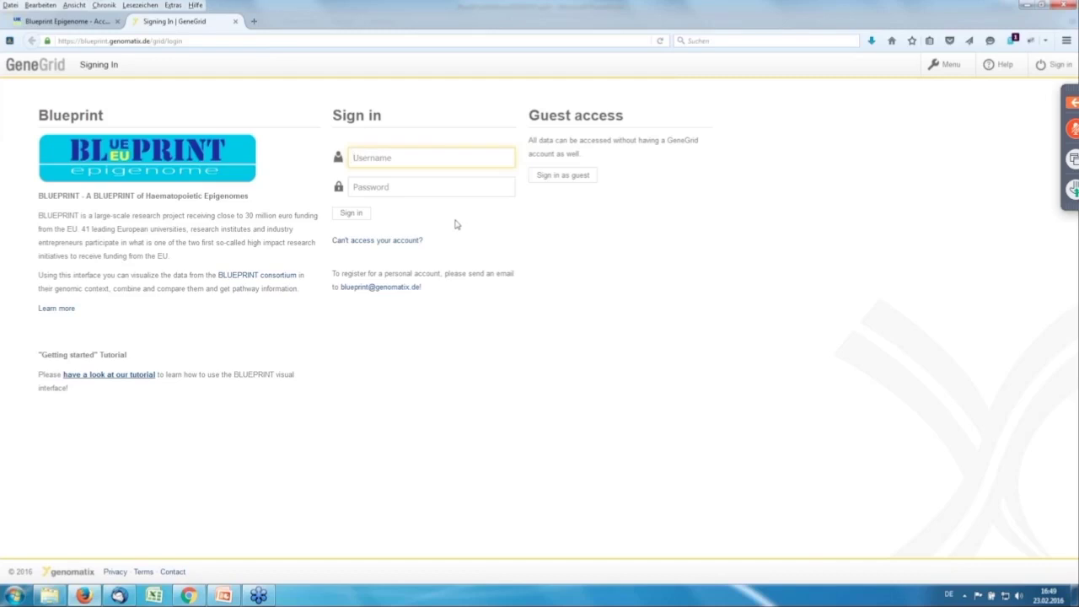
Sign in with the account username and password, decline saving the login, and zoom the page in.
type("zinser")
key("Tab")
type("•")
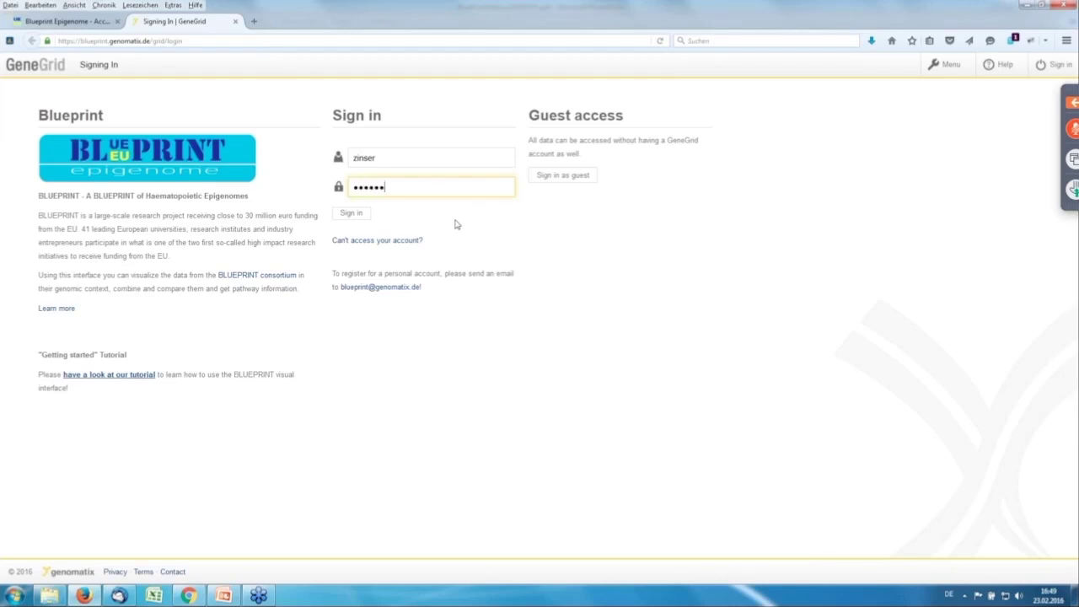
key("Return")
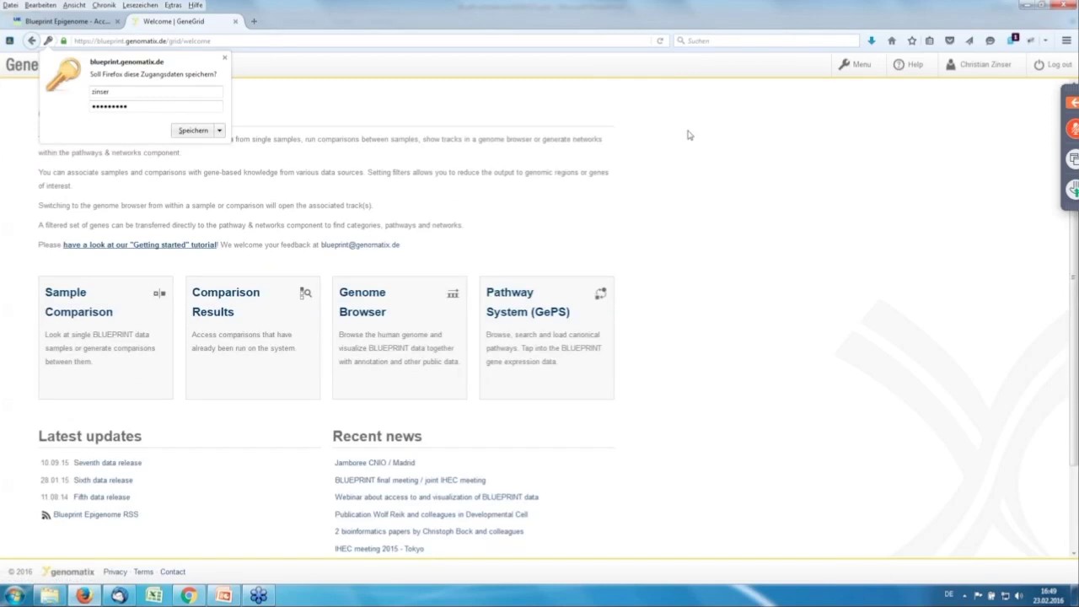
left_click(225, 59)
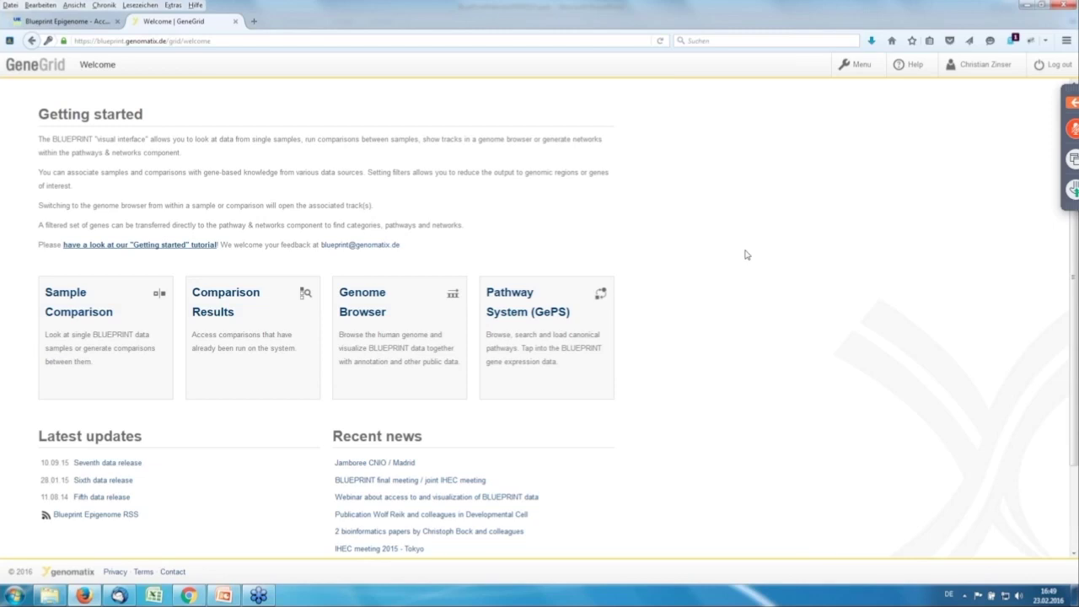
key("ctrl+plus")
key("ctrl+plus")
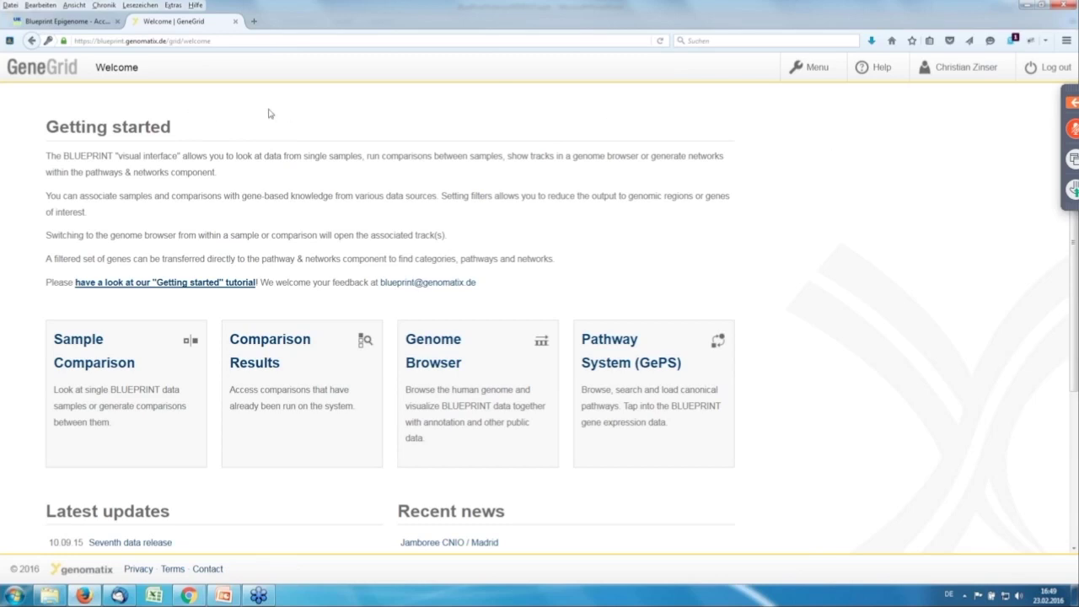
left_click(833, 73)
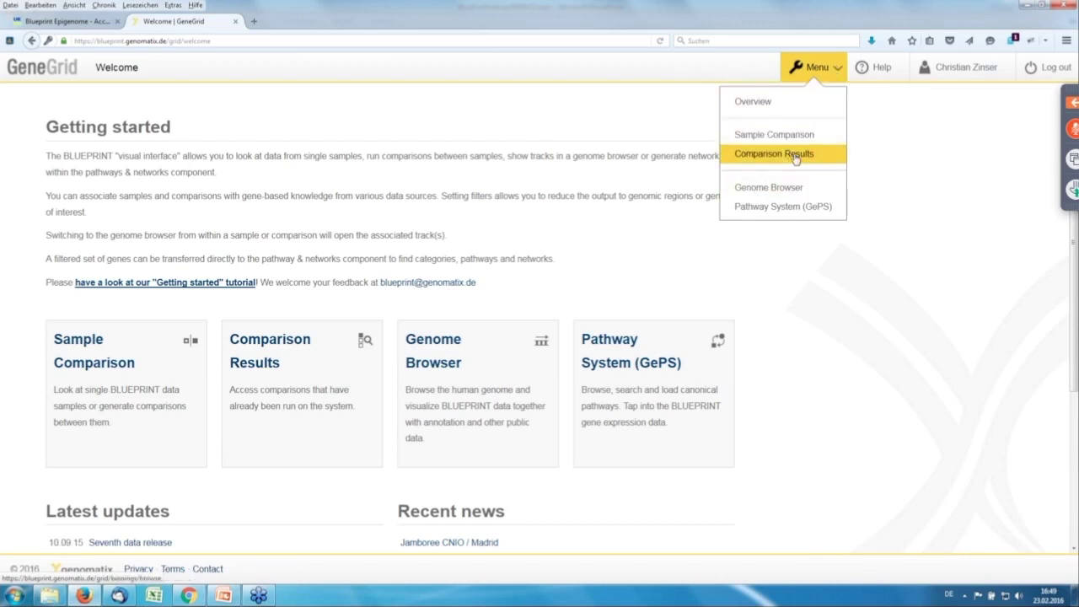
left_click(901, 70)
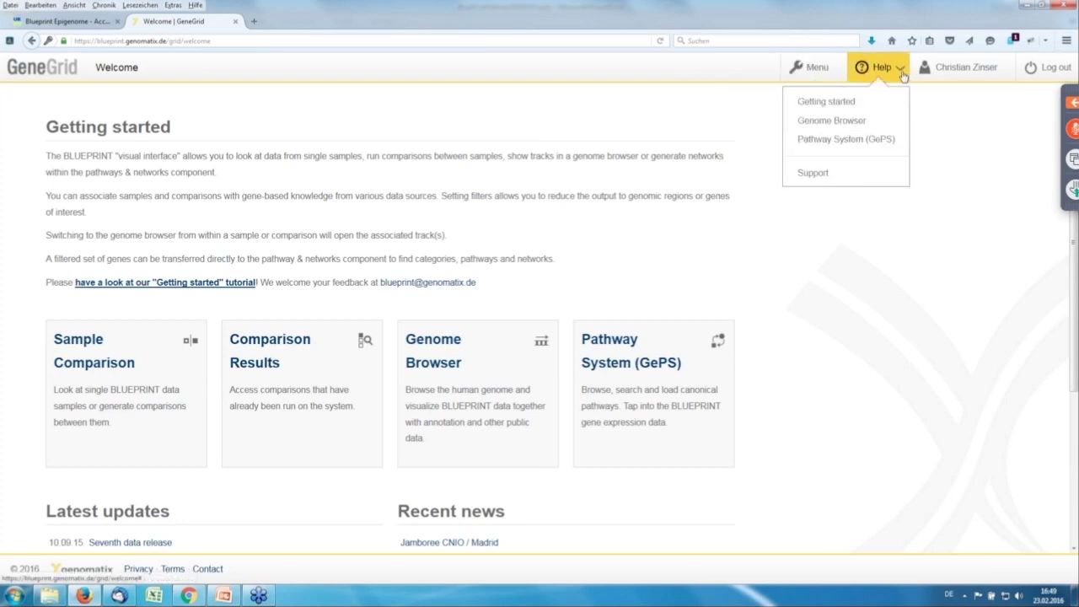
left_click(988, 155)
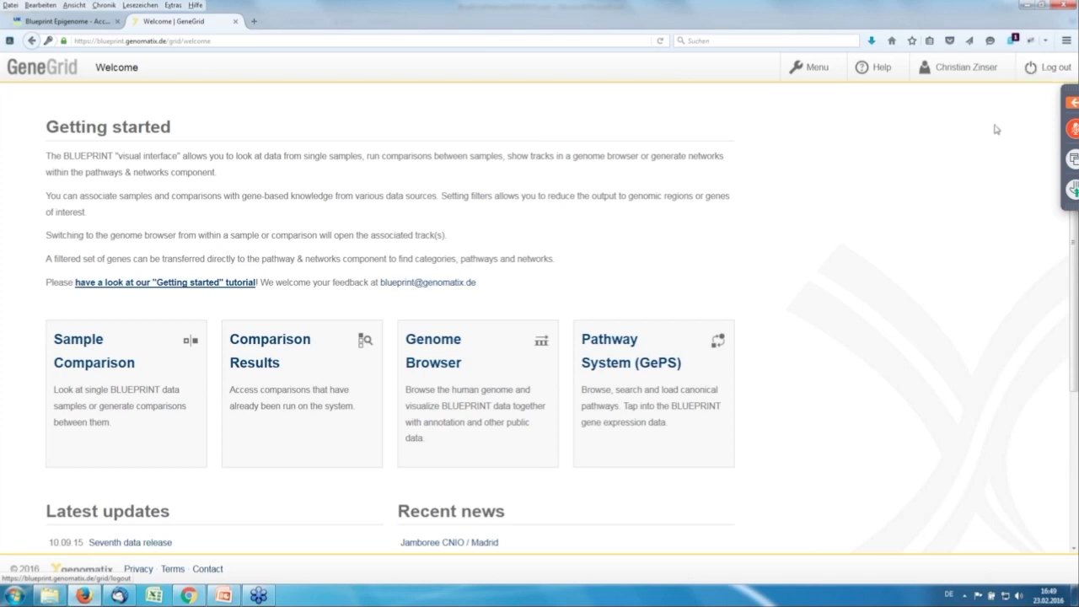
left_click(1008, 74)
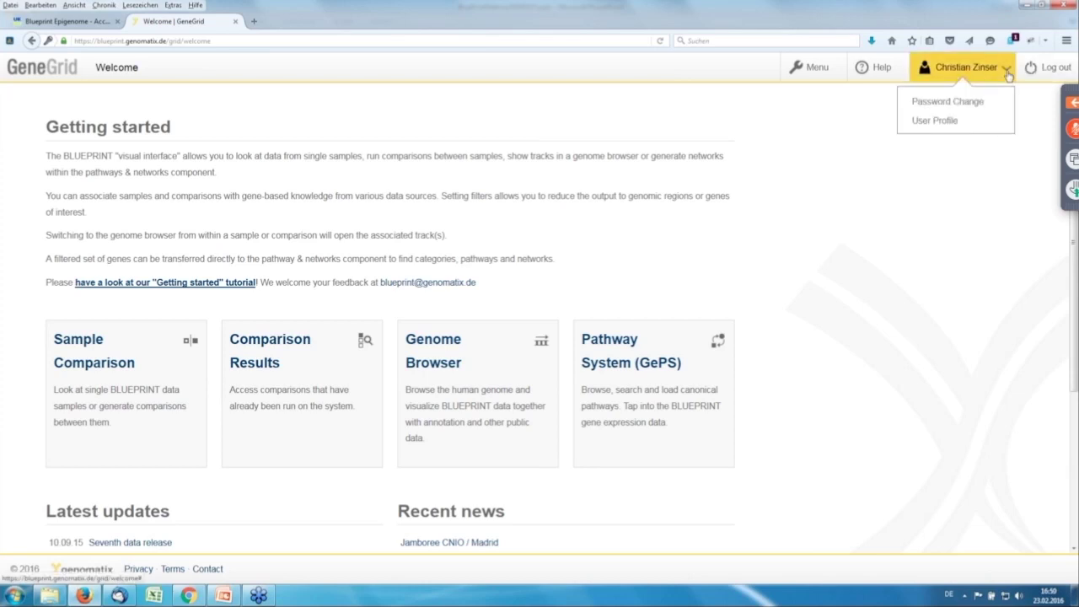
left_click(910, 210)
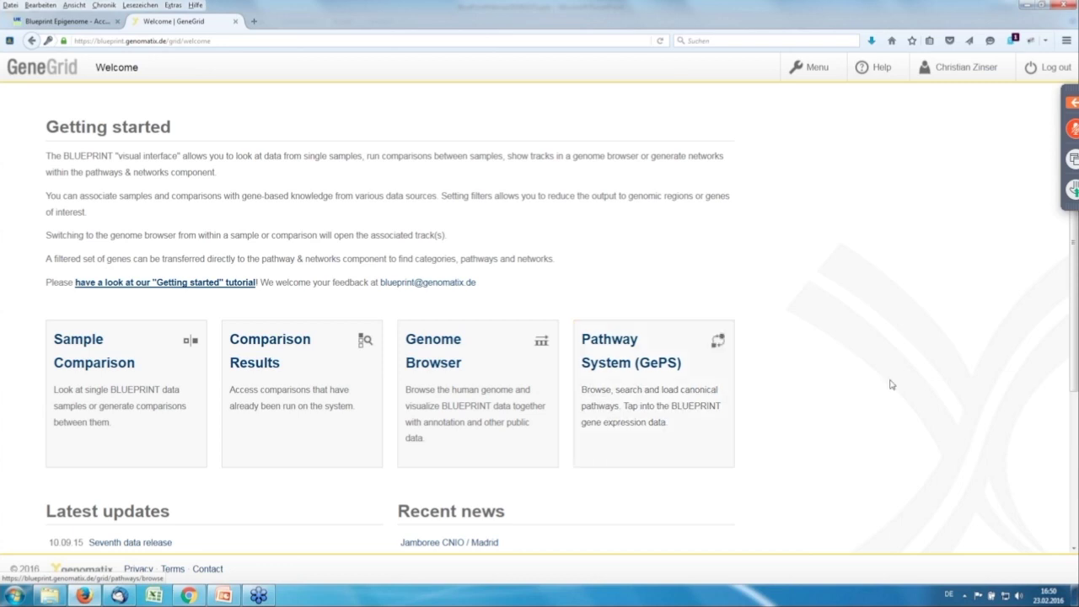
Open Sample Comparison's 984-experiment table and scroll across its tissue, cell type and donor columns.
left_click(108, 419)
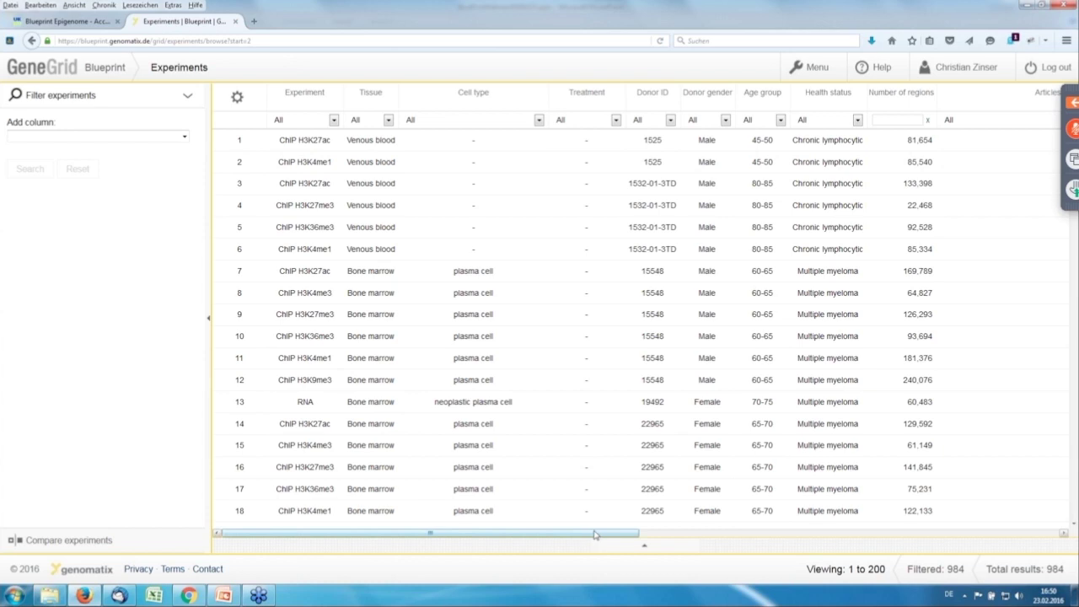
scroll(654, 536, "right", 1)
scroll(655, 536, "right", 8)
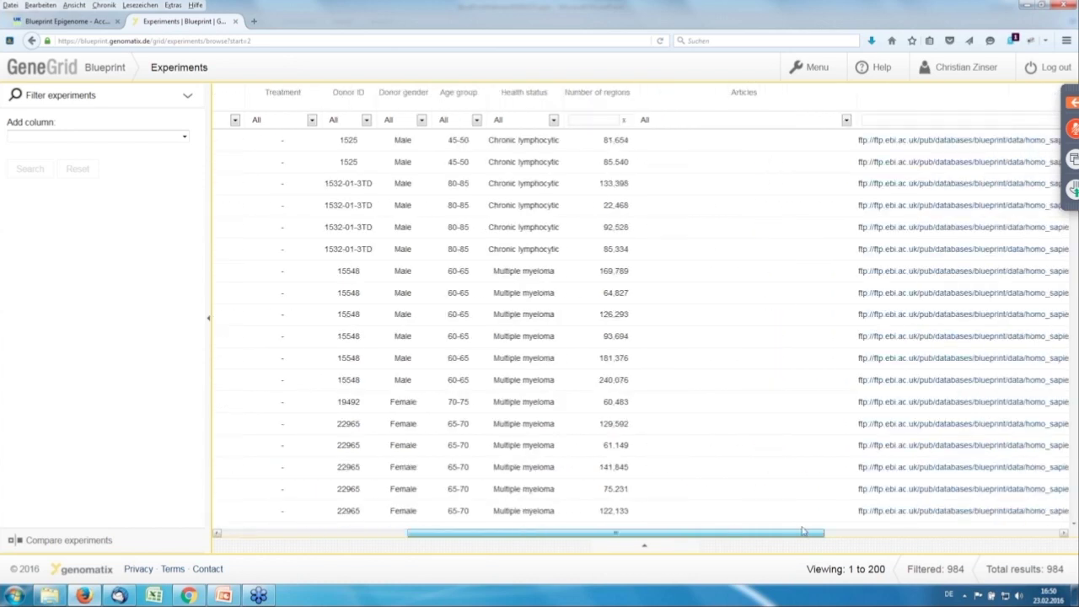
scroll(705, 533, "right", 3)
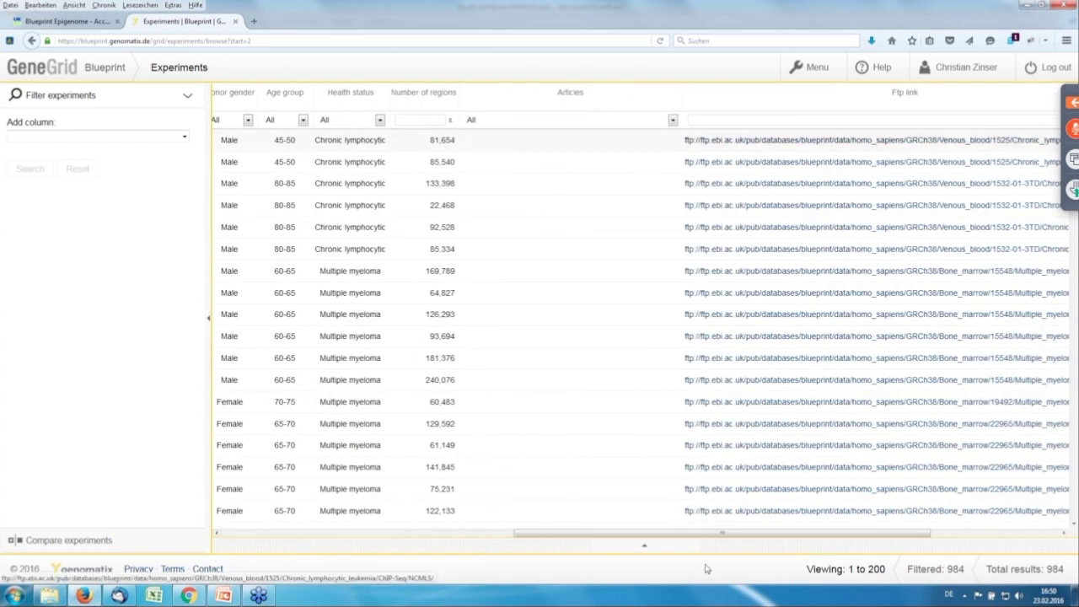
scroll(705, 533, "left", 10)
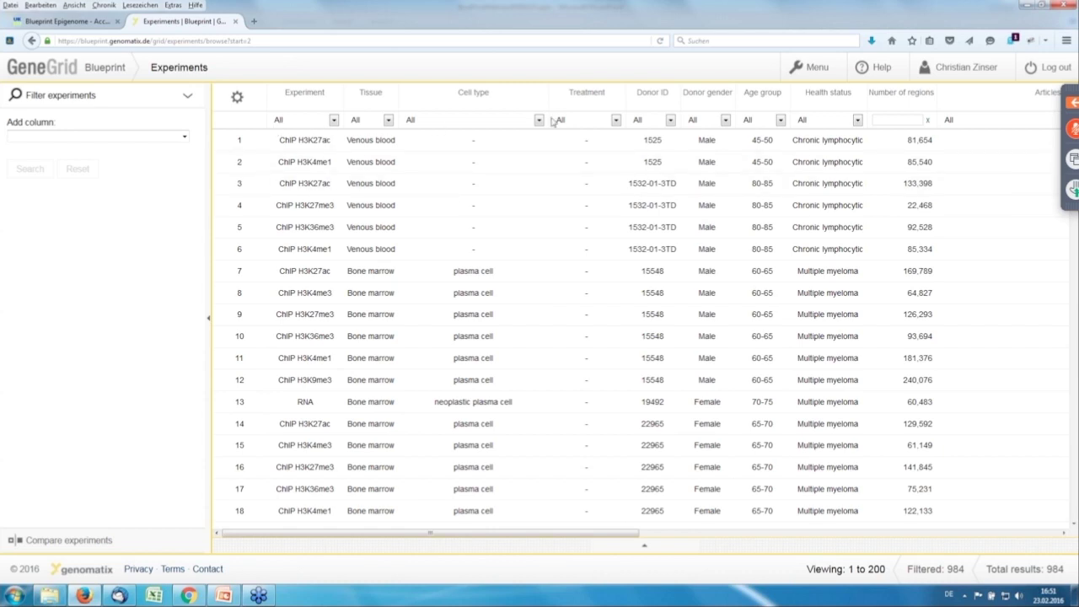
Look over the Experiment type filter choices, then present the neutrophil maturation slide full screen.
left_click(334, 121)
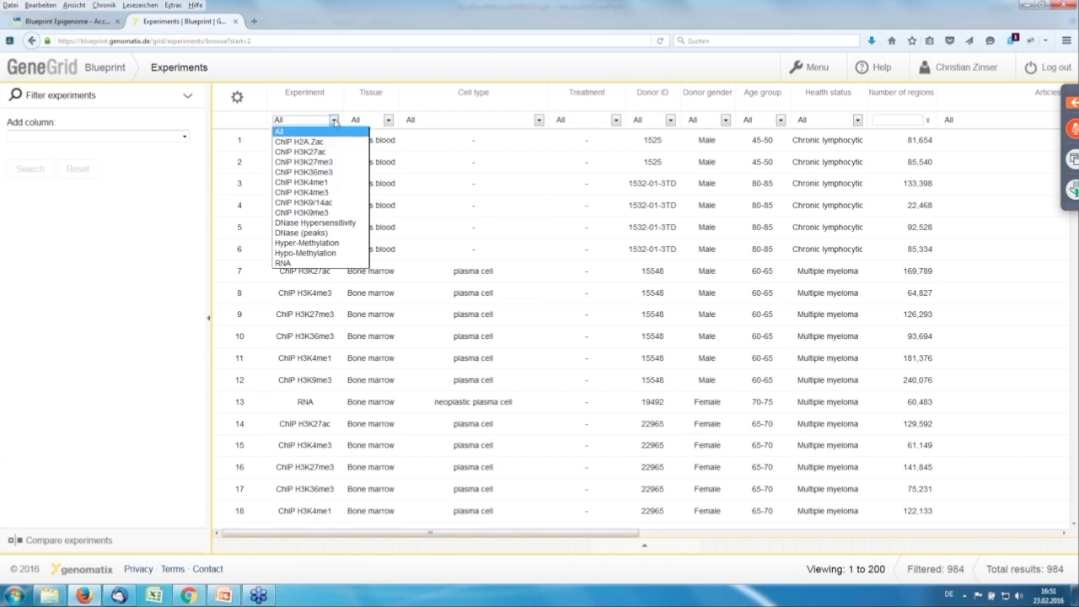
left_click(337, 122)
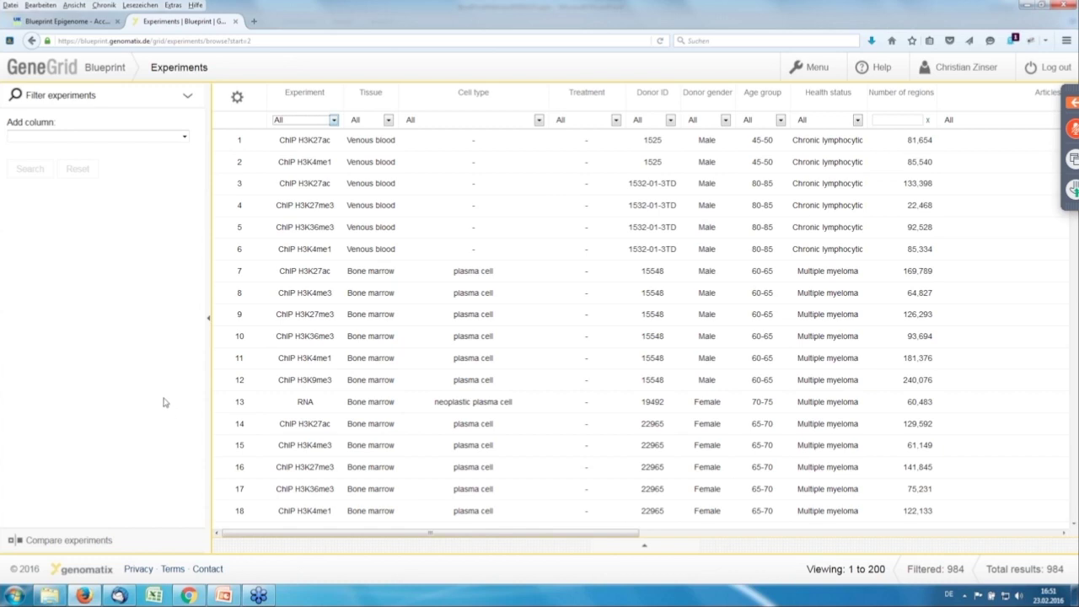
left_click(231, 598)
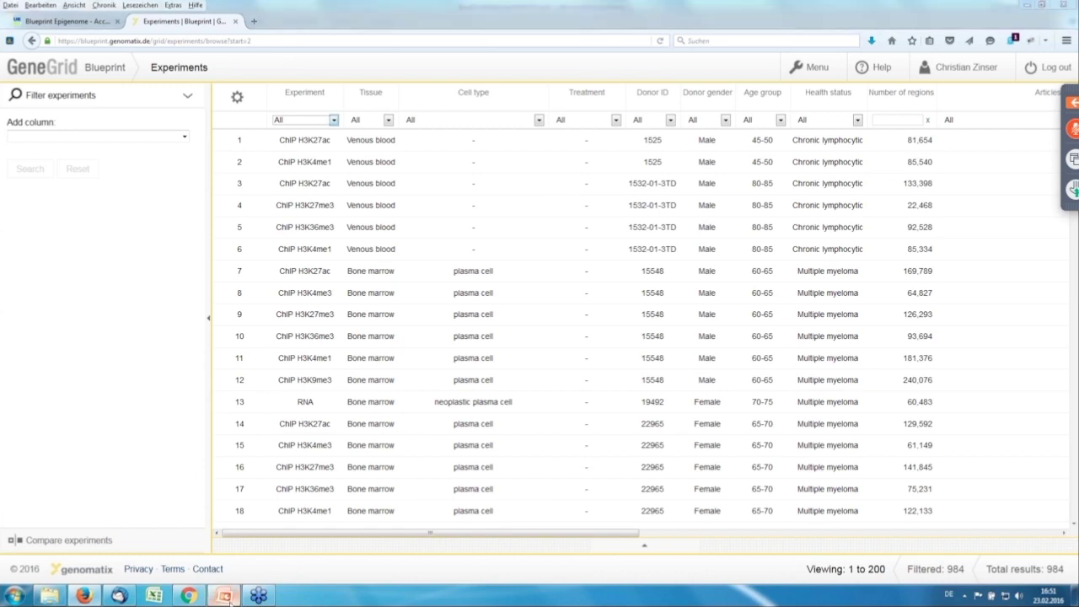
key("shift+F5")
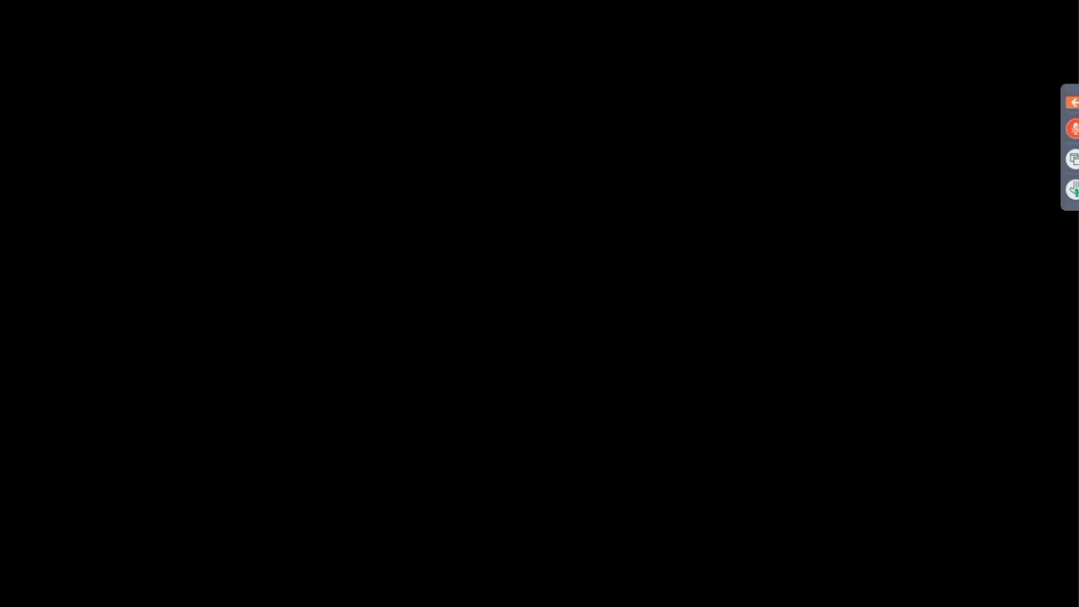
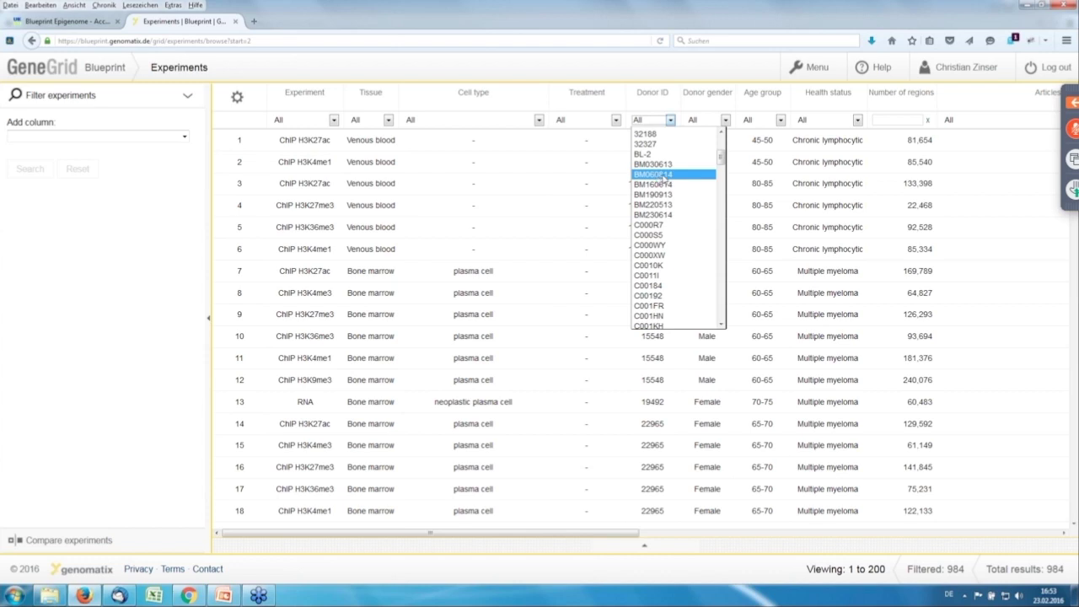
Open the Donor ID column filter to choose donor BM060814.
left_click(664, 175)
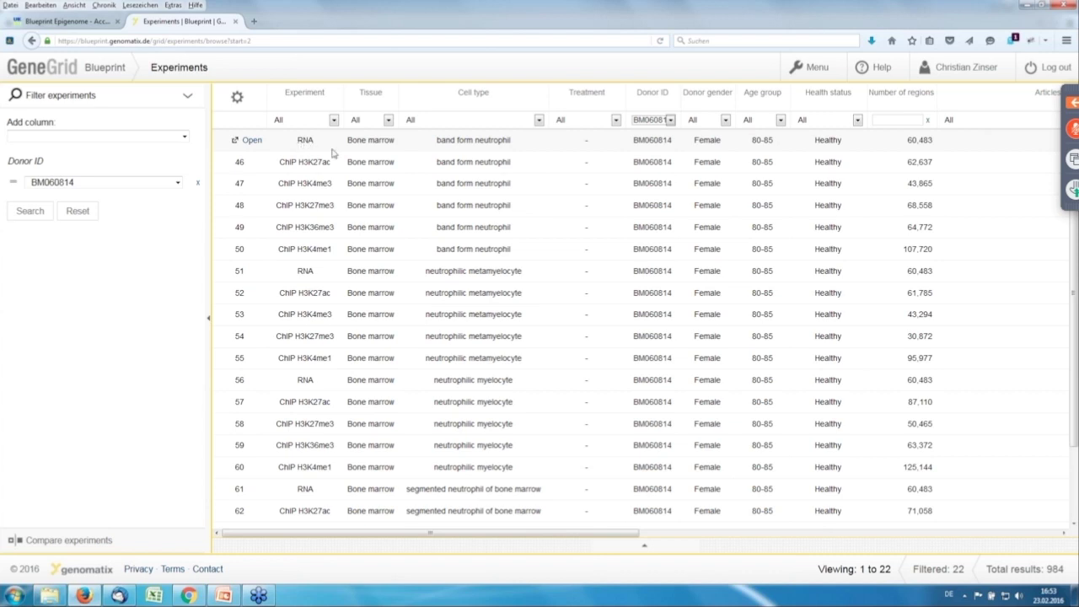
Open row 45's RNA band form neutrophil region table in a new tab and show the column options.
right_click(255, 143)
left_click(295, 151)
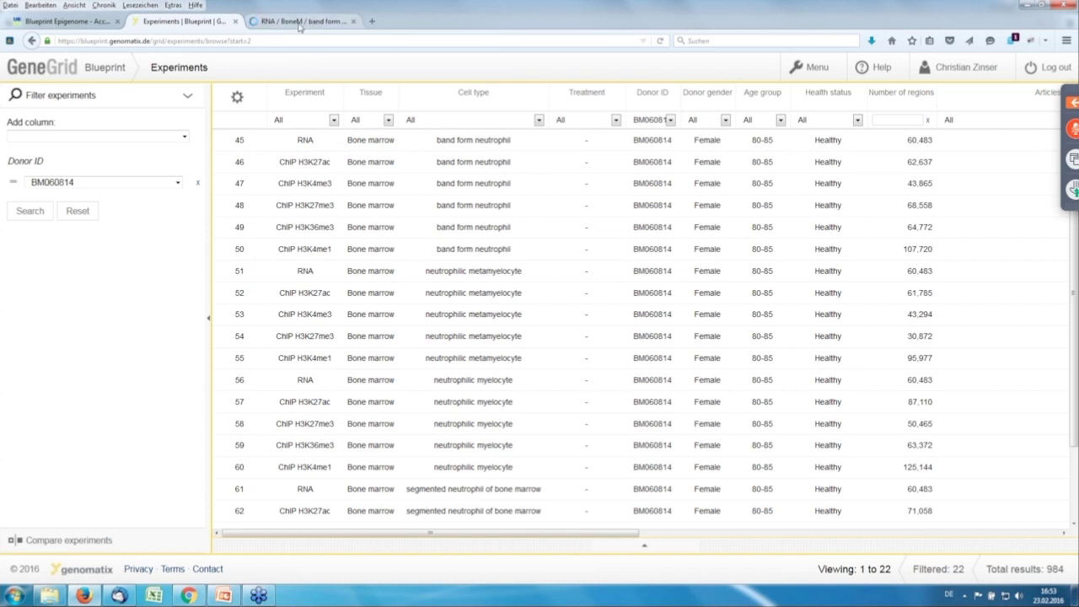
left_click(299, 22)
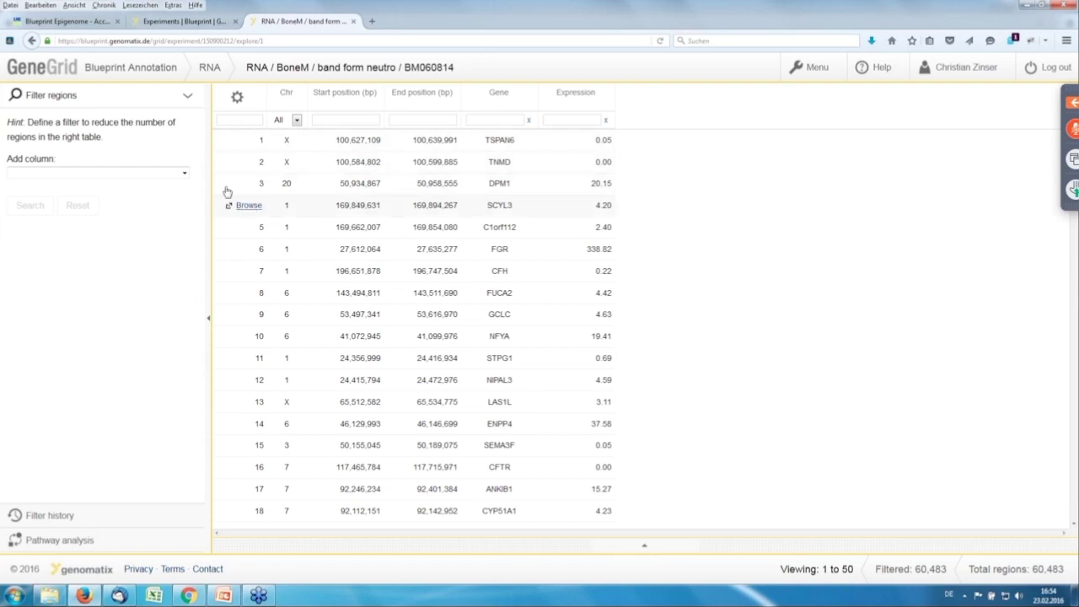
left_click(238, 98)
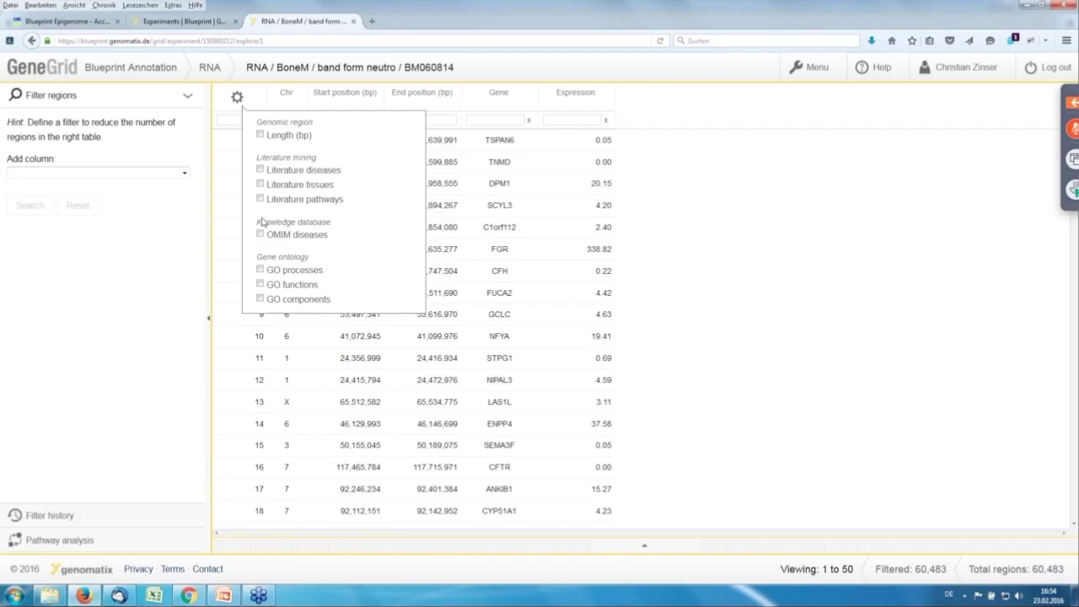
Add the Literature diseases and Literature tissues columns and filter tissues by 'neutrop'.
left_click(260, 170)
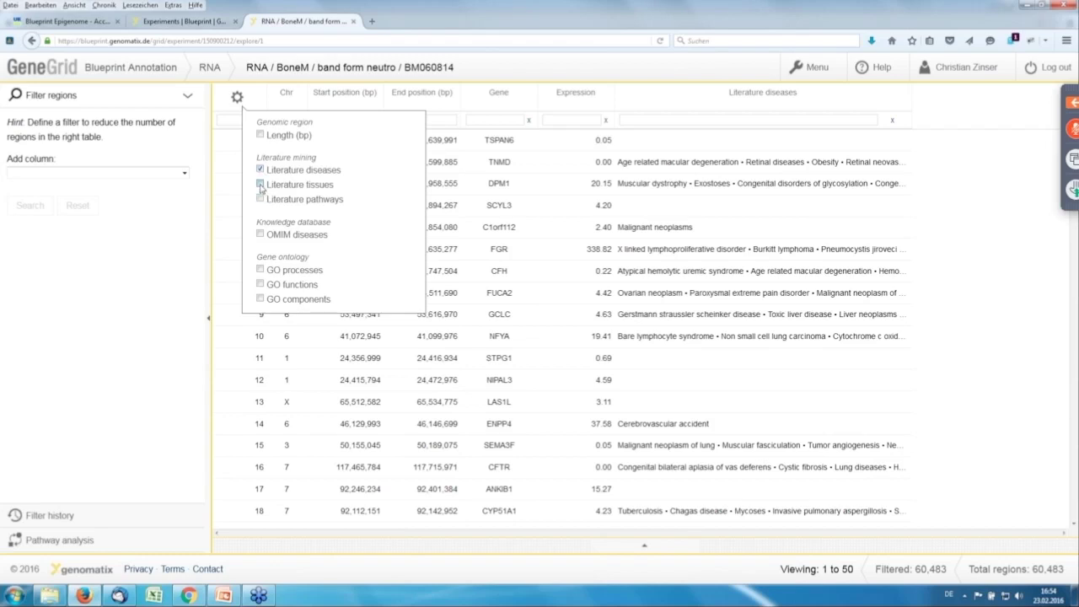
left_click(261, 185)
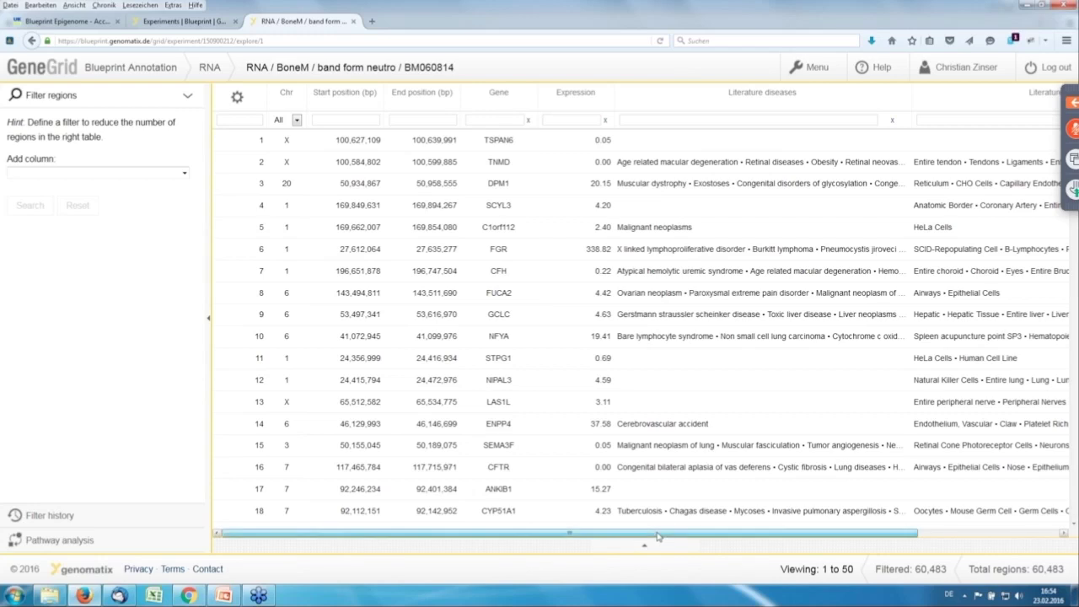
left_click_drag(665, 535, 755, 537)
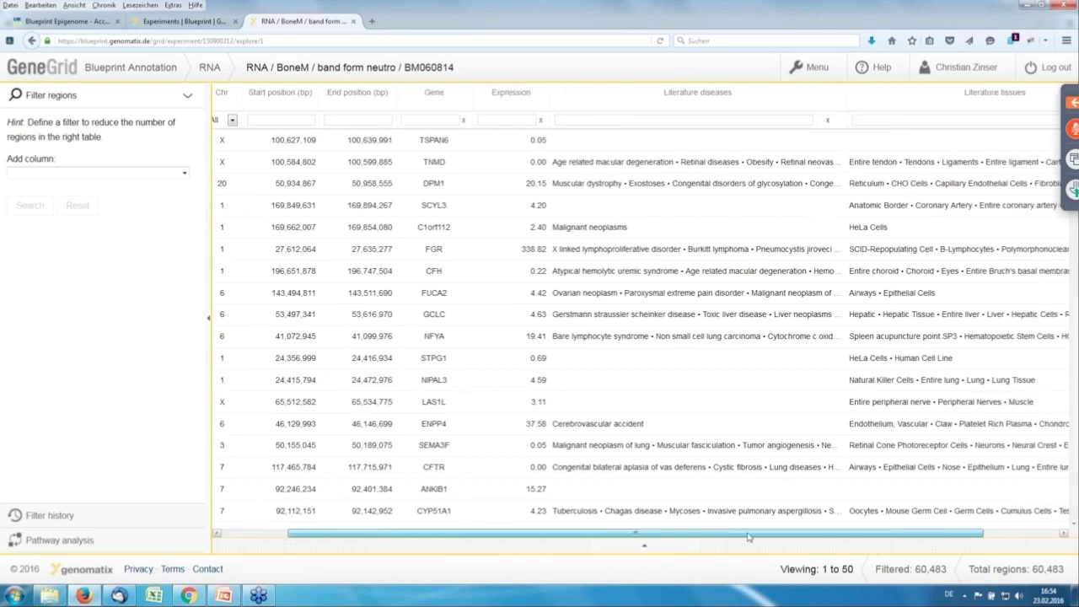
left_click_drag(791, 482, 794, 479)
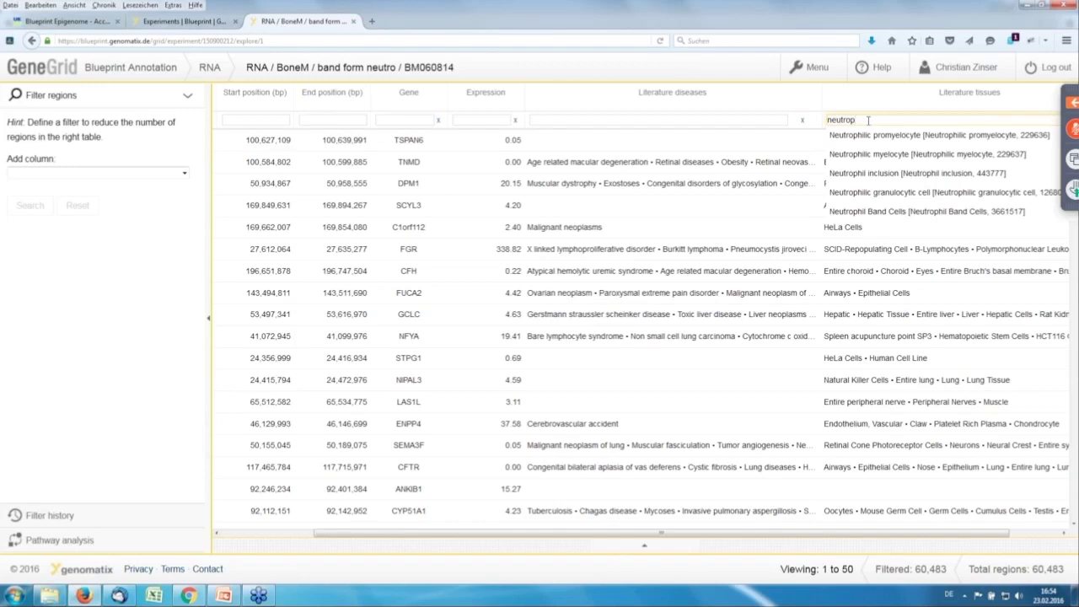
Filter regions to Neutrophil Band Cells (14 genes), then go back to the Experiments list.
left_click(883, 217)
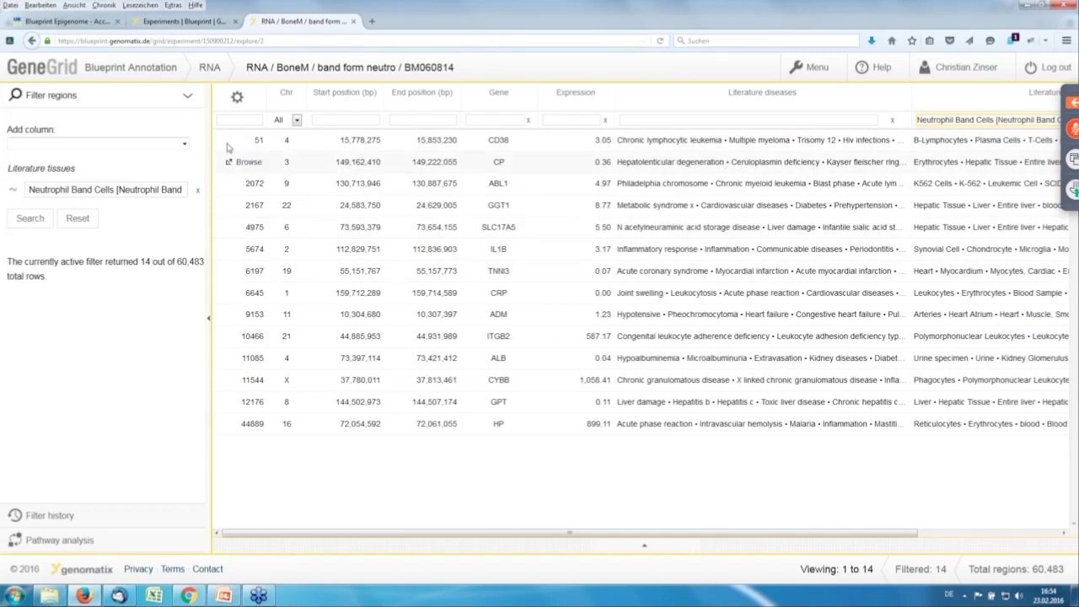
left_click(227, 27)
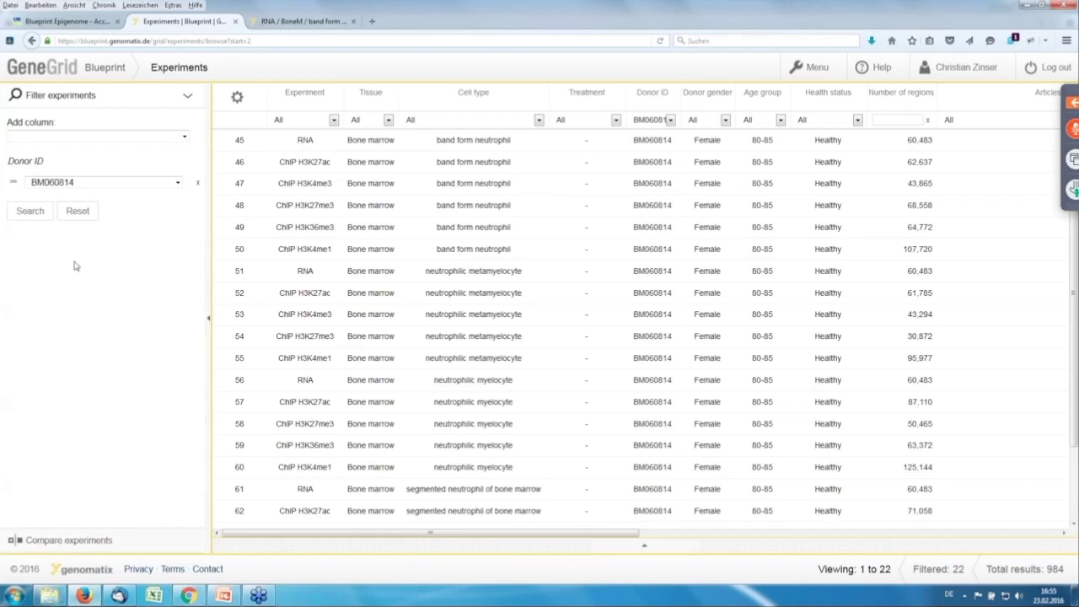
Add five neutrophilic metamyelocyte experiments (RNA, H3K27ac, H3K4me3, H3K27me3, H3K4me1) to the comparison.
left_click(76, 541)
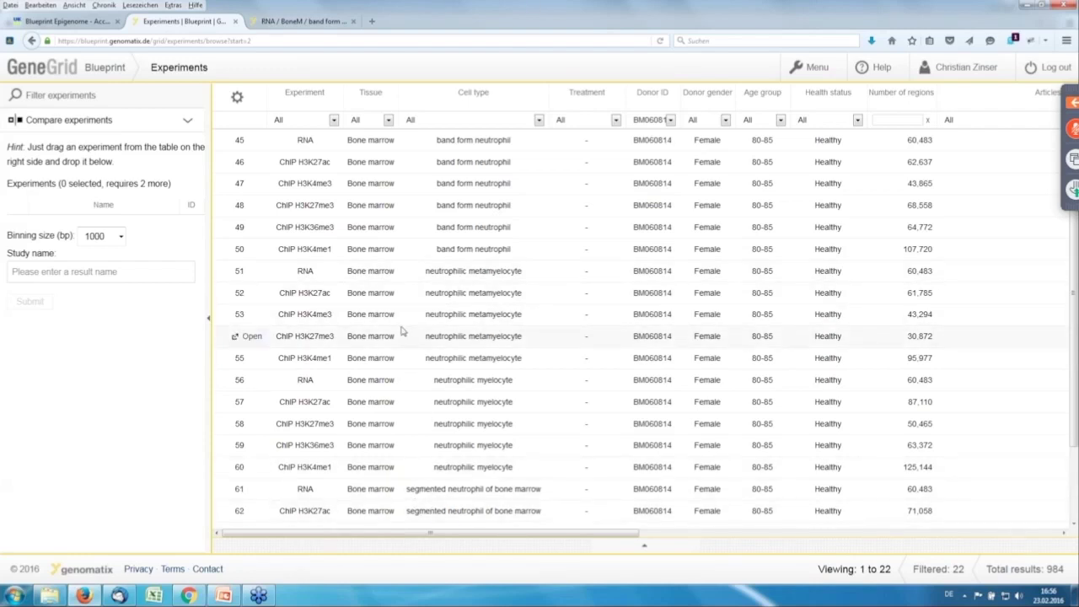
left_click_drag(308, 274, 140, 226)
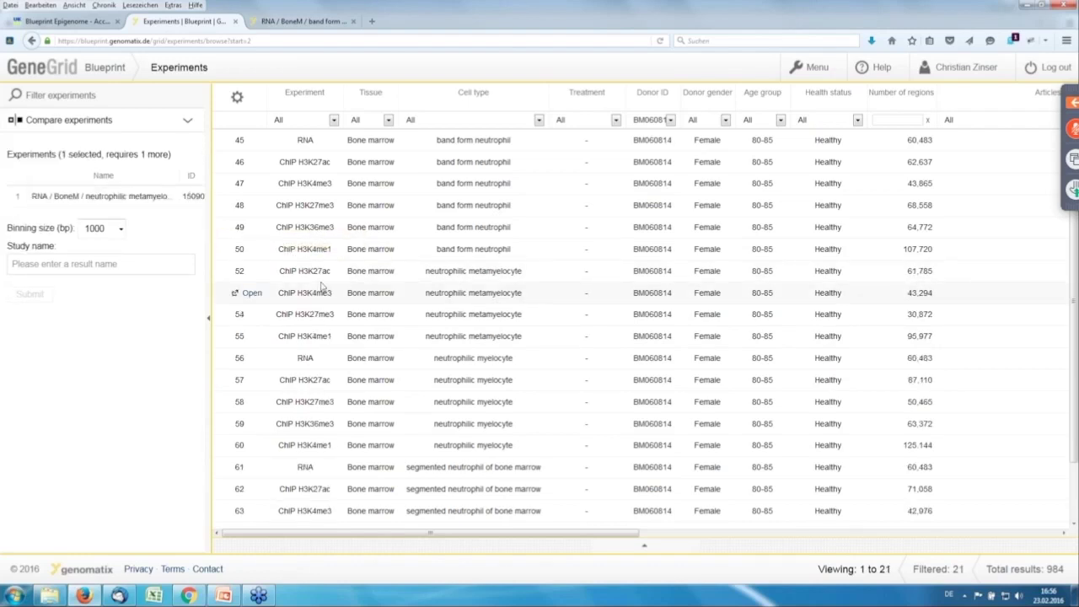
left_click_drag(310, 272, 152, 206)
left_click_drag(317, 273, 216, 246)
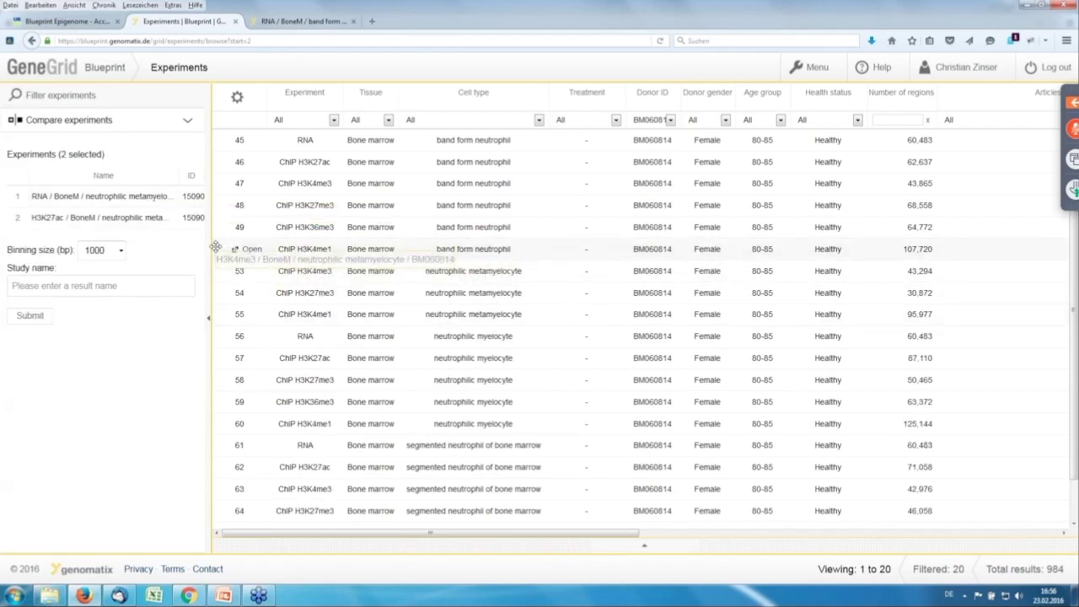
left_click_drag(216, 246, 172, 220)
left_click_drag(320, 275, 178, 263)
left_click_drag(305, 271, 157, 244)
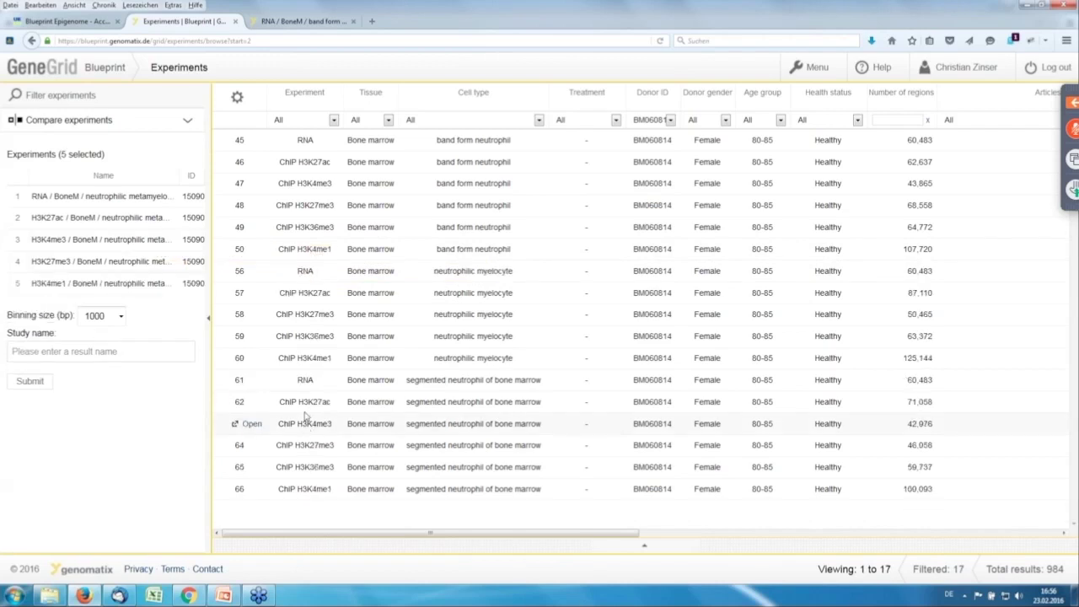
Add five segmented neutrophil experiments (RNA, H3K27ac, H3K4me3, H3K27me3, H3K36me3) to the comparison.
left_click_drag(305, 380, 167, 329)
left_click_drag(312, 380, 168, 330)
left_click_drag(314, 383, 122, 329)
left_click_drag(313, 379, 168, 354)
left_click_drag(304, 381, 139, 393)
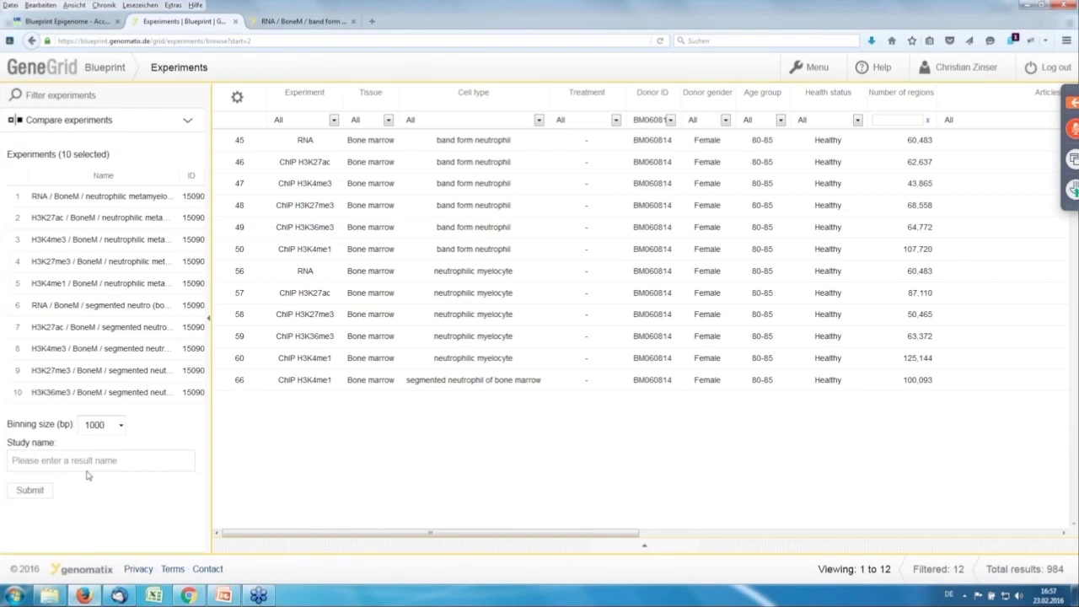
Keep 1000 bp binning, name the study demoFeb, and submit the comparison.
left_click(121, 426)
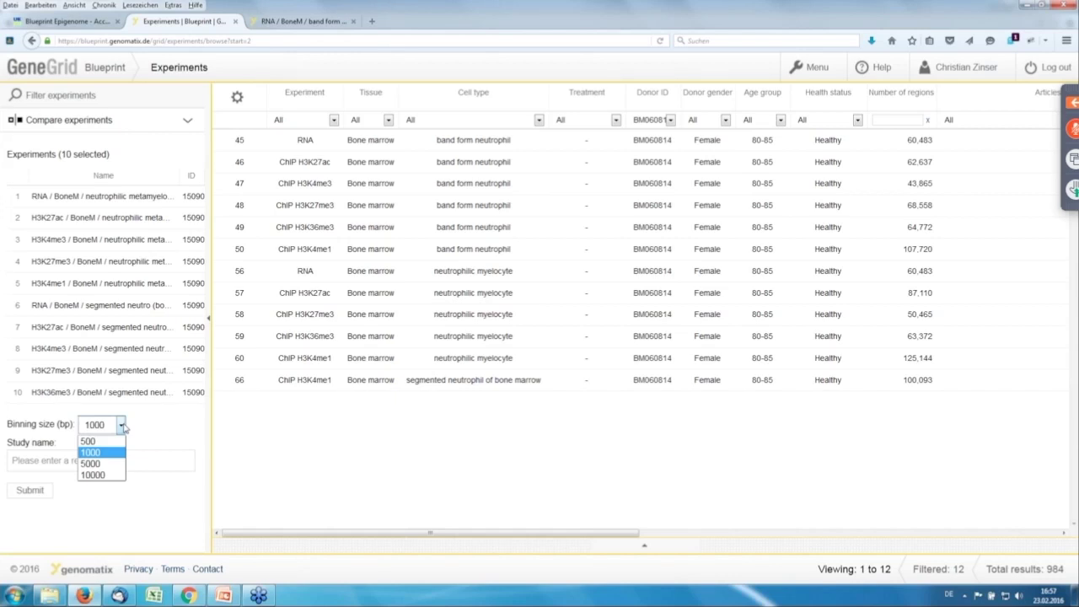
left_click(123, 428)
left_click(109, 459)
type("d")
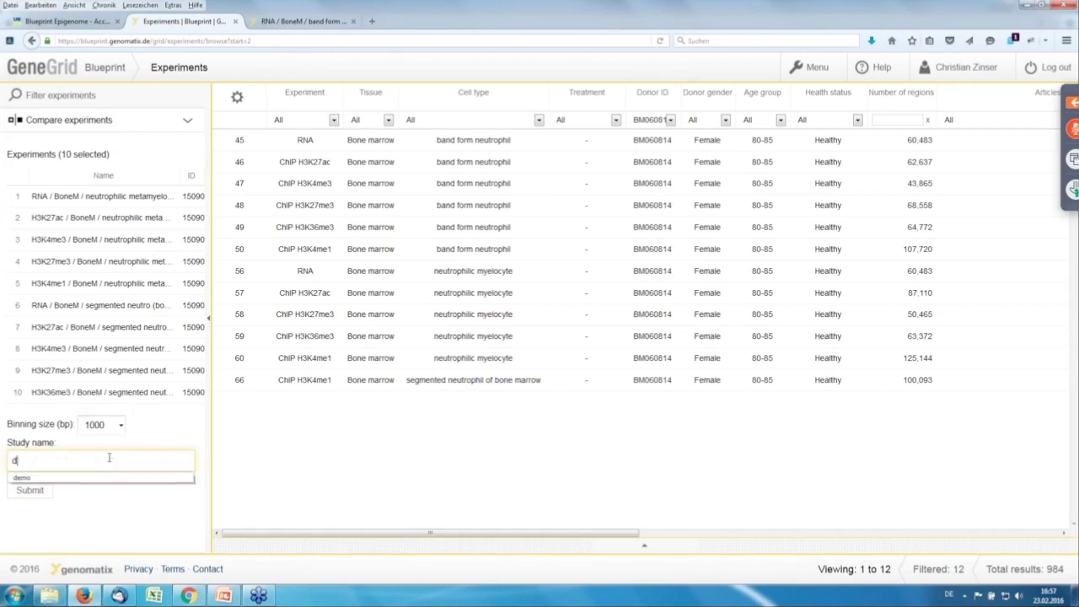
type("emoFeb")
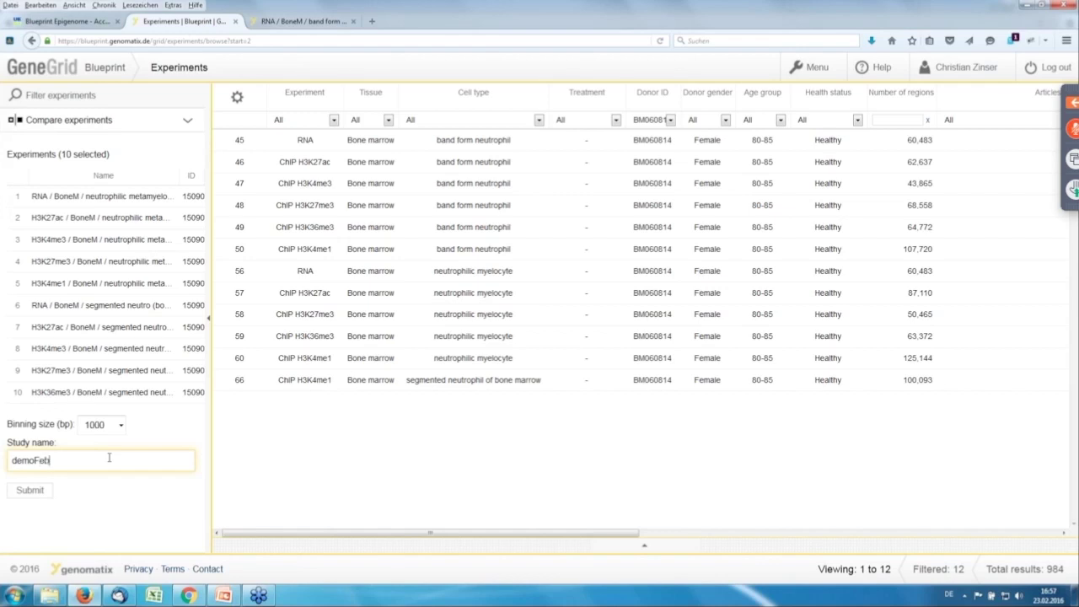
left_click(31, 492)
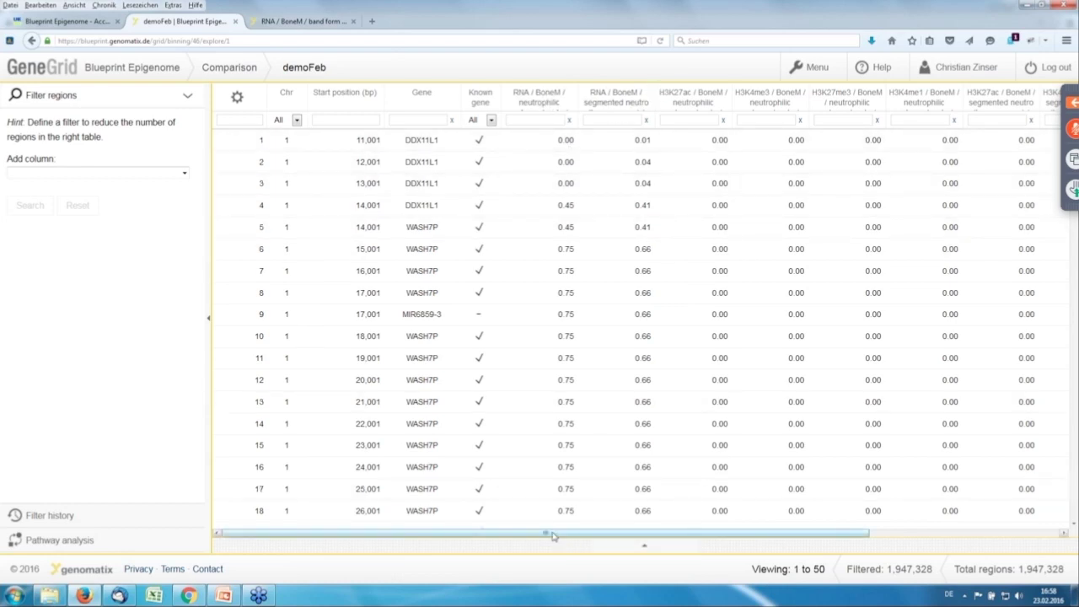
Widen the RNA neutrophilic metamyelocyte and segmented neutrophil columns and scroll them into view.
left_click_drag(552, 534, 550, 534)
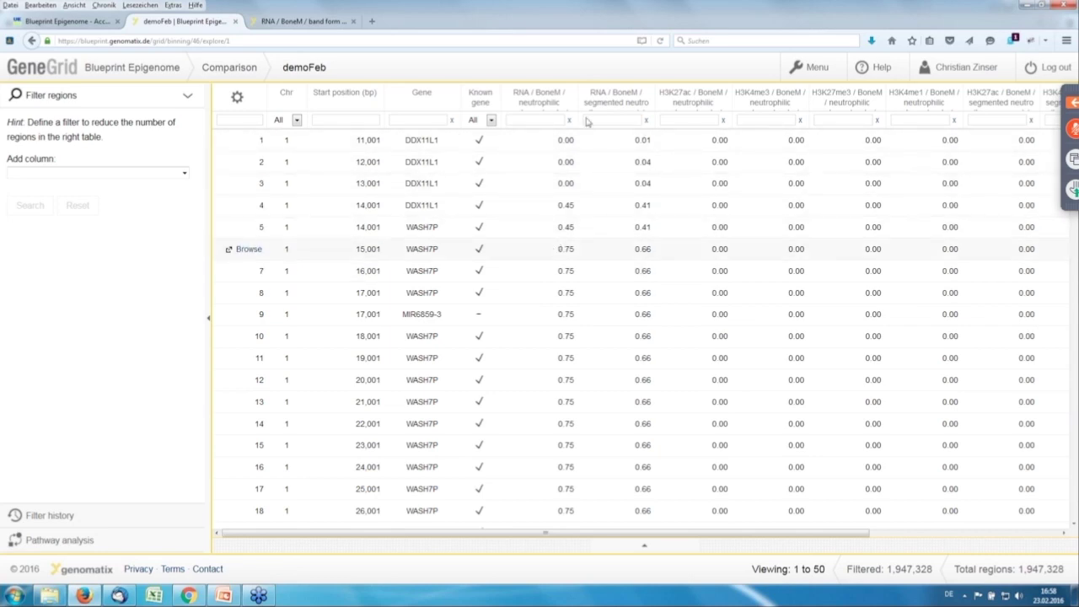
left_click_drag(579, 92, 623, 91)
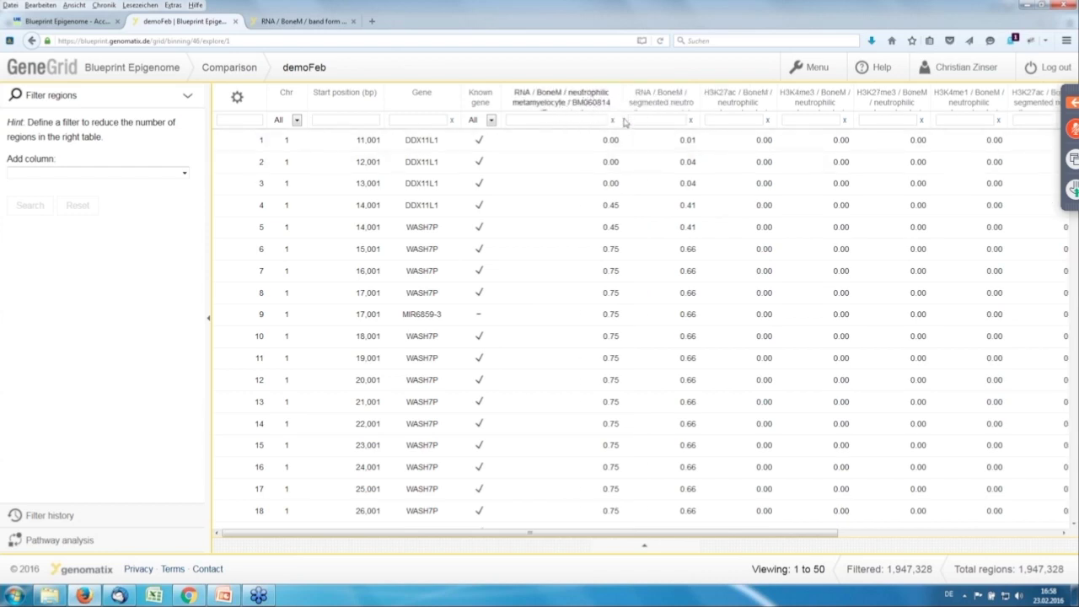
left_click_drag(629, 97, 656, 95)
left_click_drag(732, 88, 792, 95)
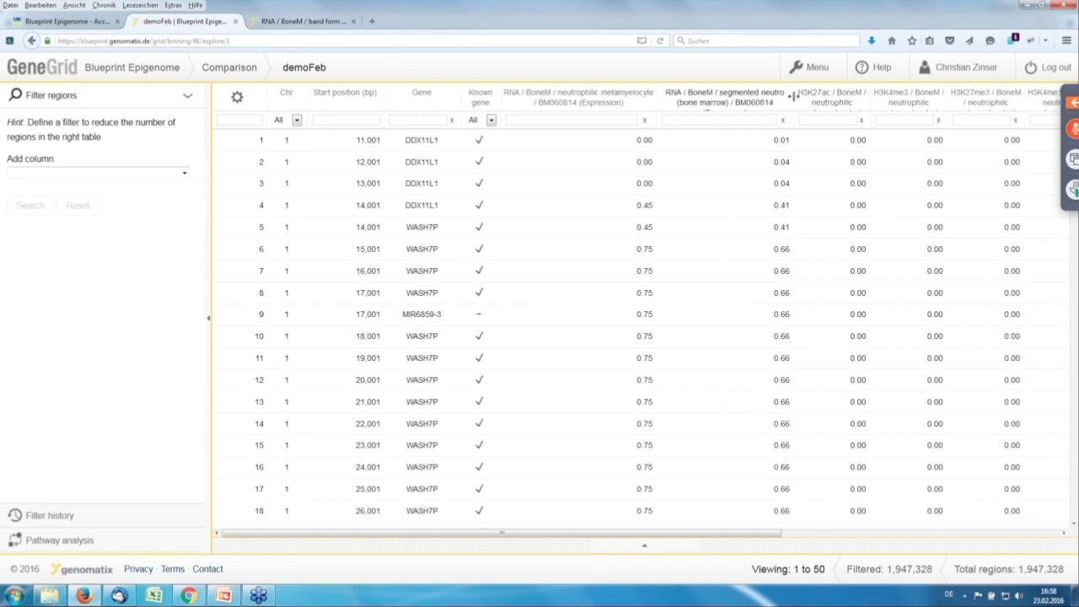
left_click_drag(792, 95, 810, 92)
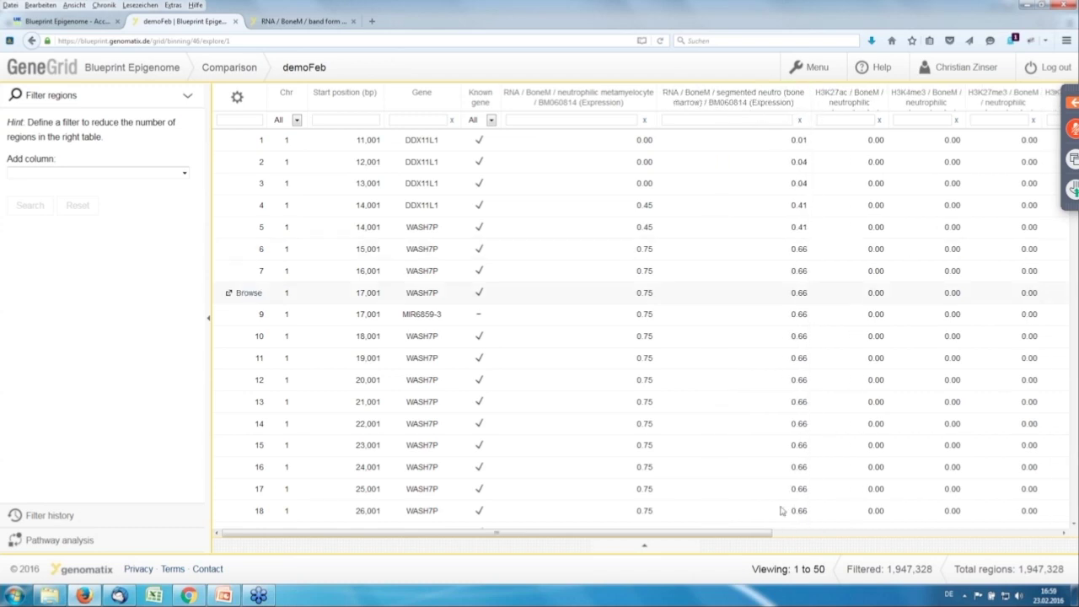
left_click_drag(720, 537, 1011, 542)
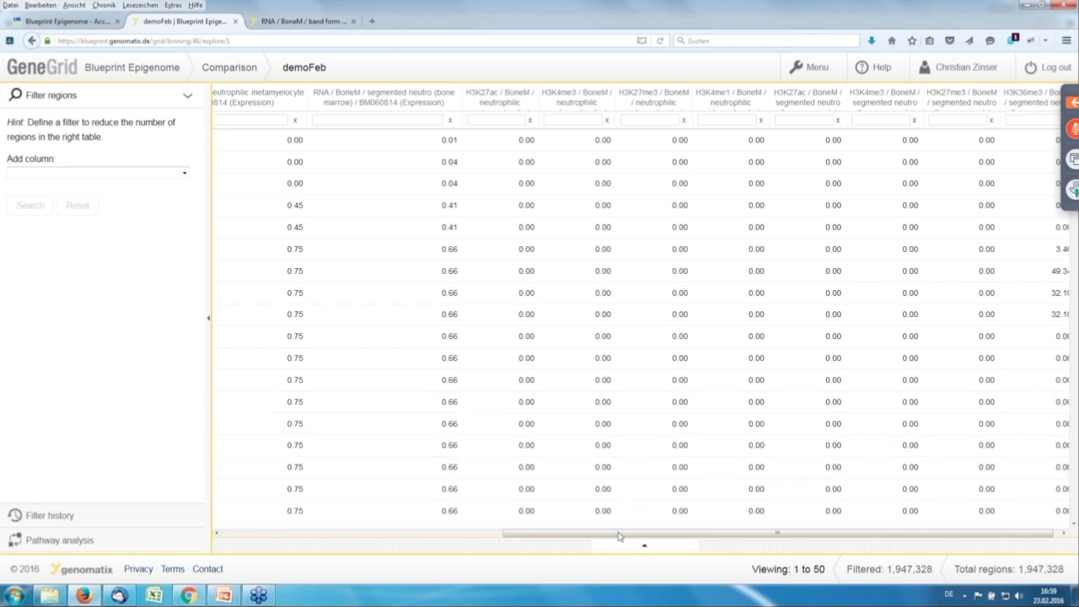
left_click_drag(620, 536, 161, 161)
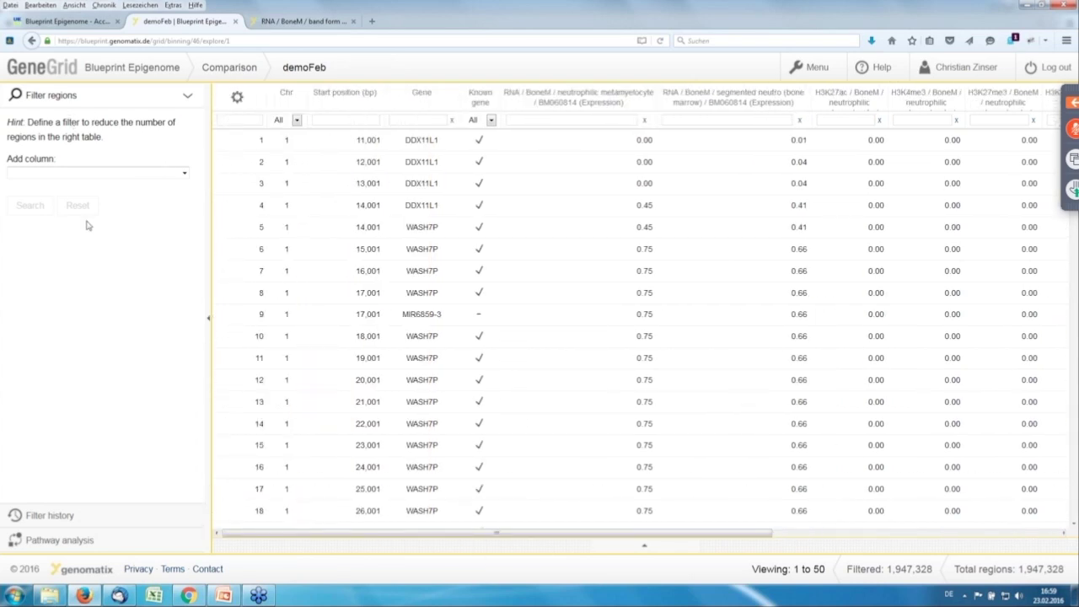
Add a Known gene region filter set to Yes.
left_click(184, 174)
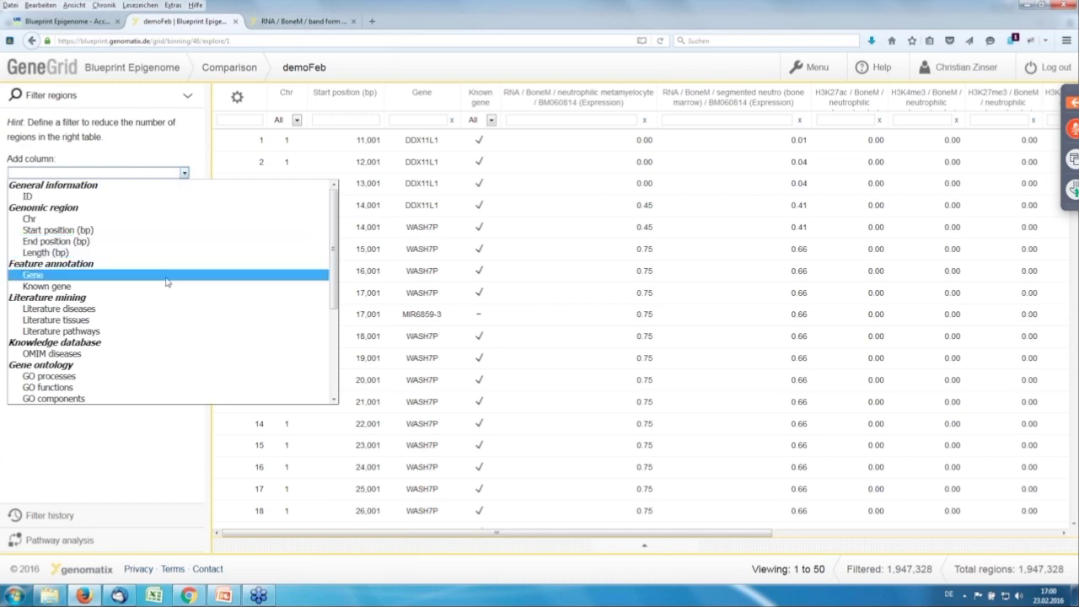
left_click(70, 289)
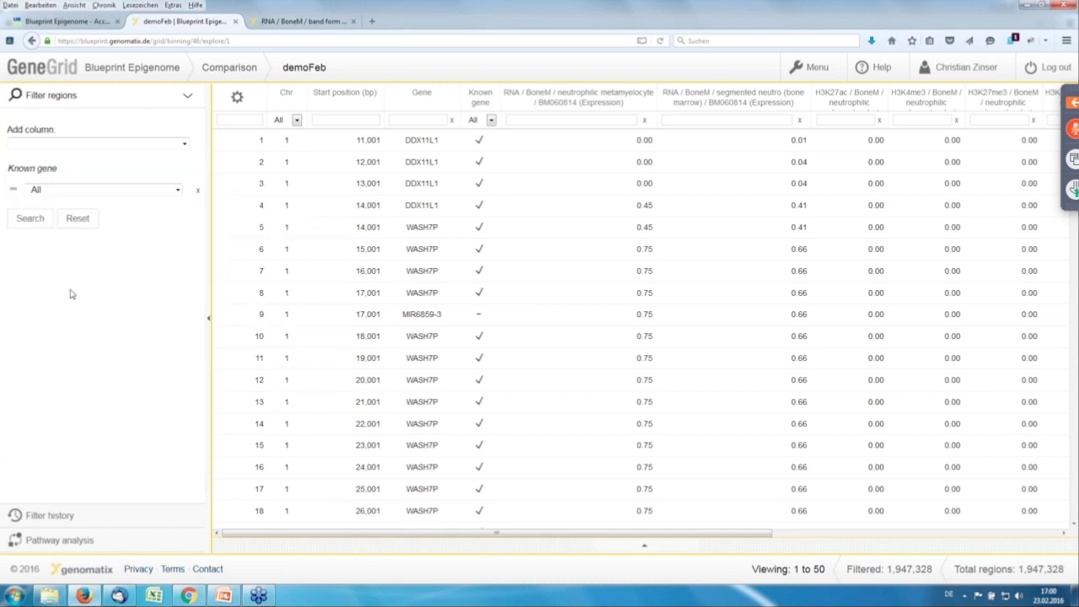
left_click(174, 190)
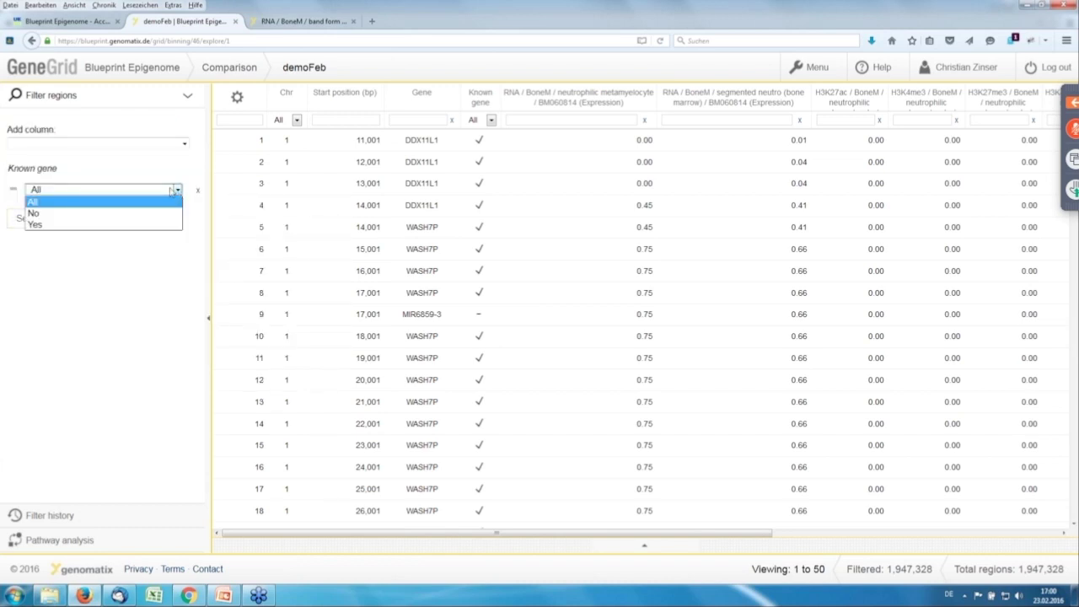
left_click(63, 226)
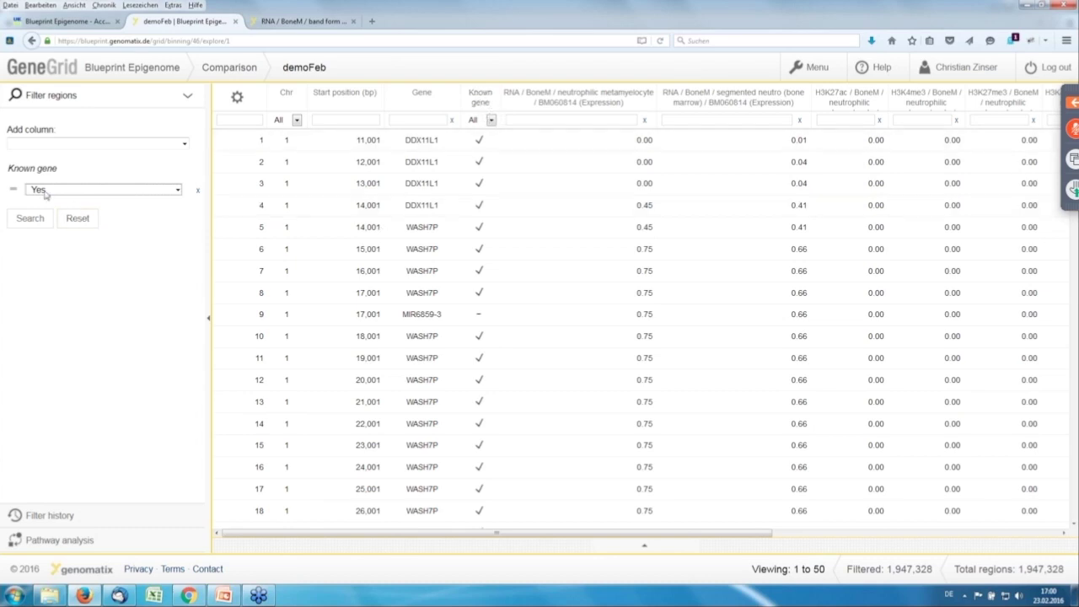
left_click(185, 146)
Add H3K27ac and H3K4me3 binding filters for the neutrophilic metamyelocyte sample.
scroll(341, 259, "down", 3)
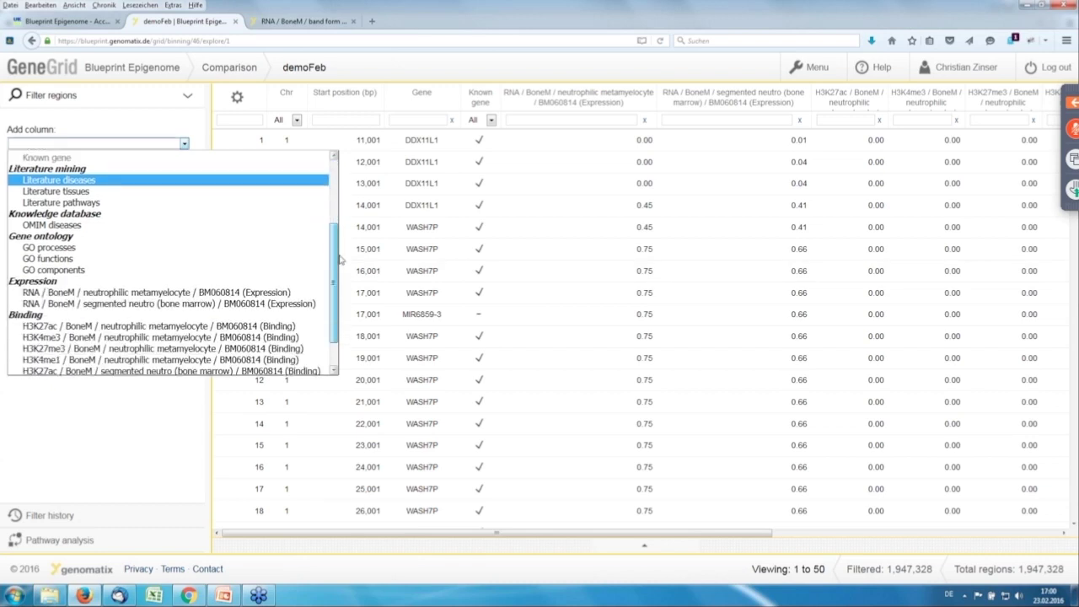
scroll(341, 262, "down", 1)
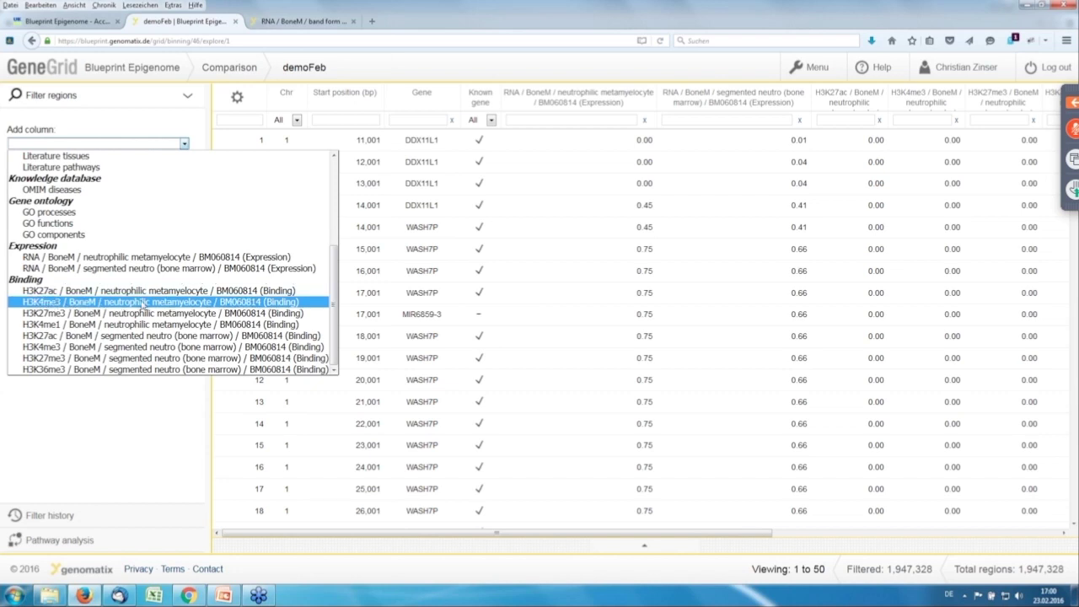
left_click(88, 291)
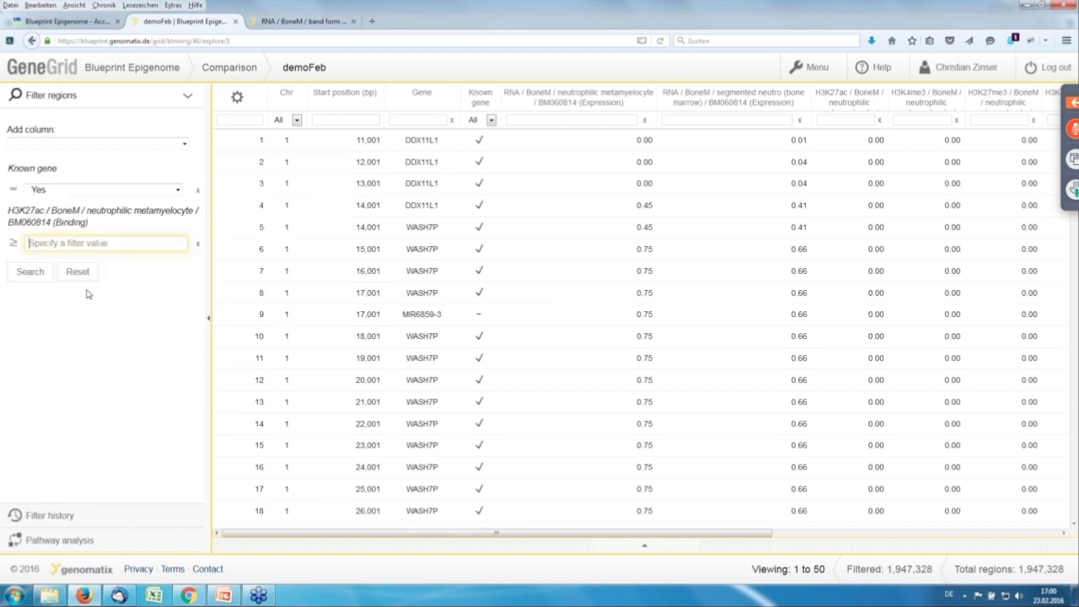
left_click(185, 144)
scroll(332, 268, "down", 1)
scroll(332, 269, "down", 3)
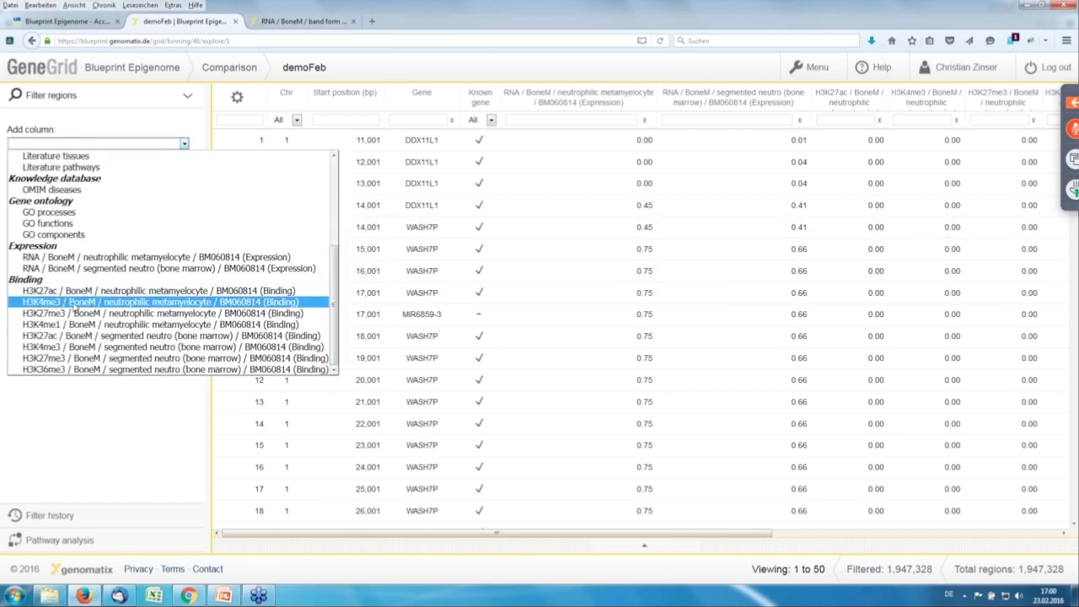
left_click(75, 304)
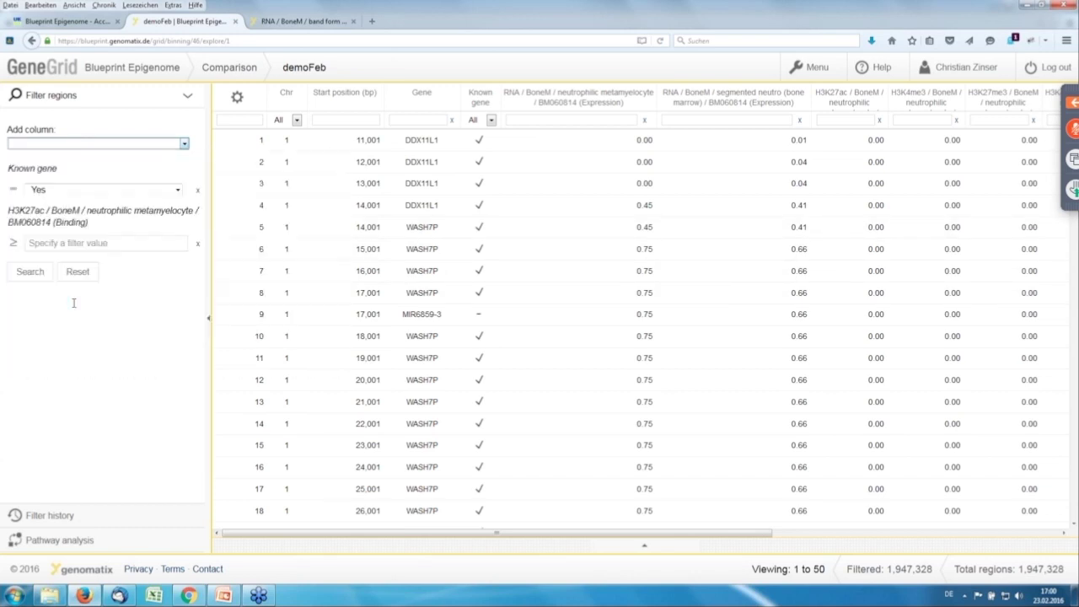
Add H3K27ac and H3K4me3 binding filters for the segmented neutro (bone marrow) sample.
left_click(185, 145)
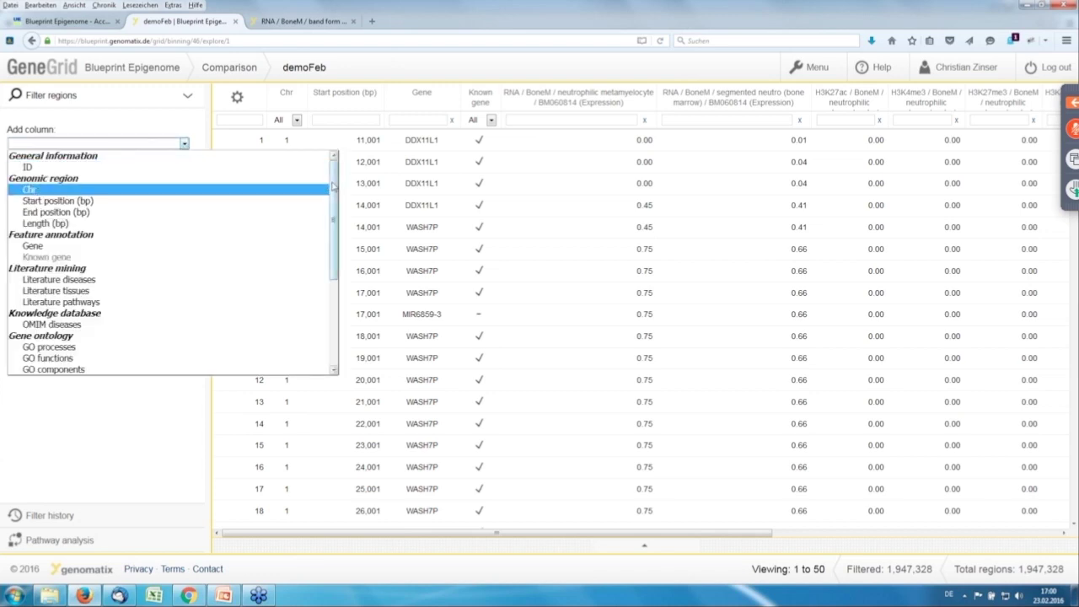
scroll(332, 323, "down", 5)
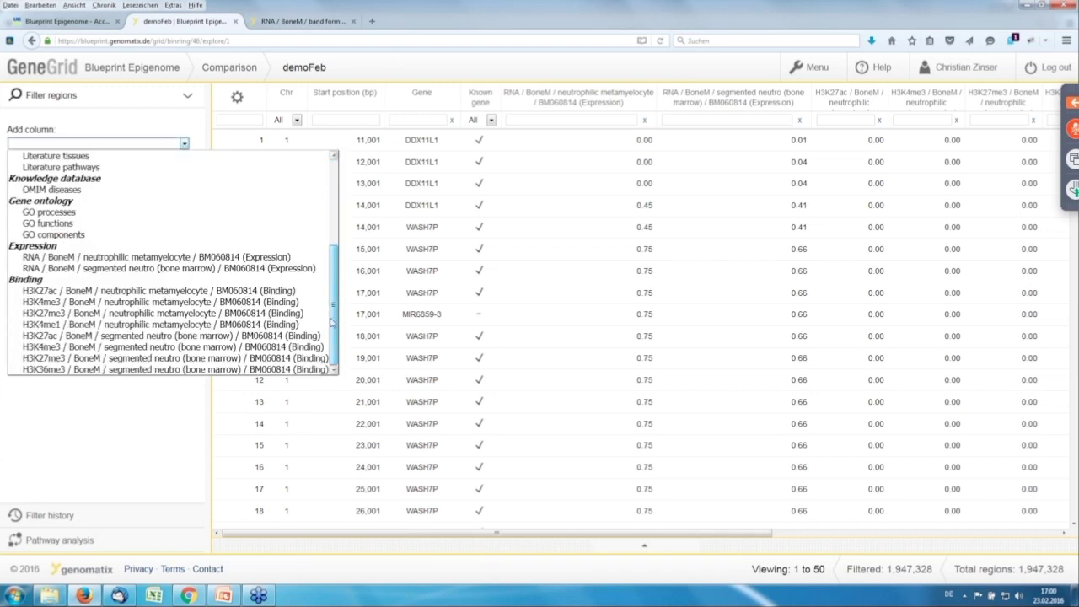
left_click(61, 336)
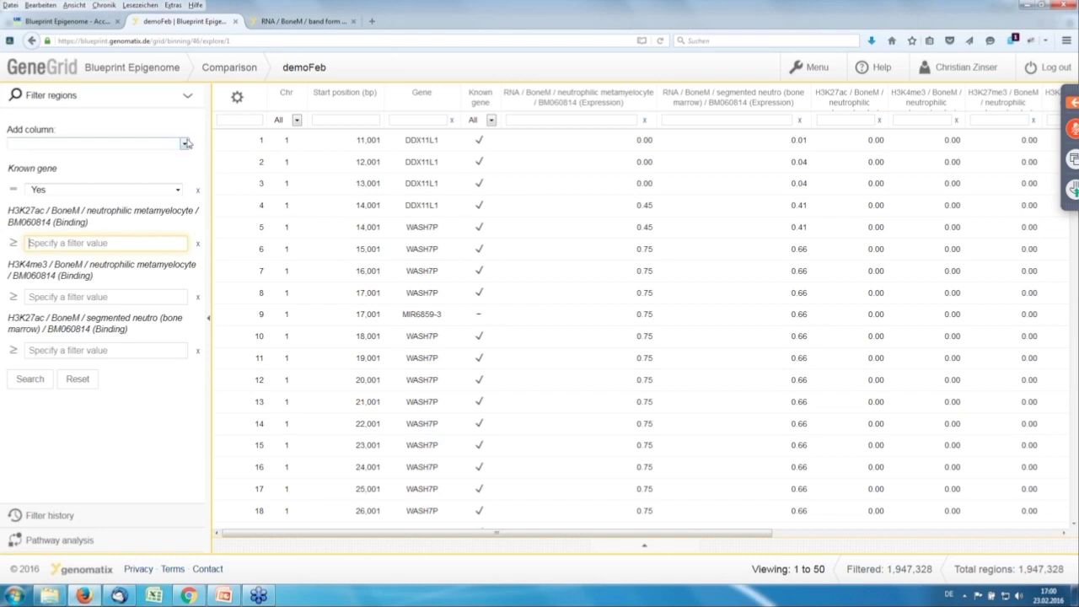
left_click(185, 144)
scroll(333, 219, "down", 5)
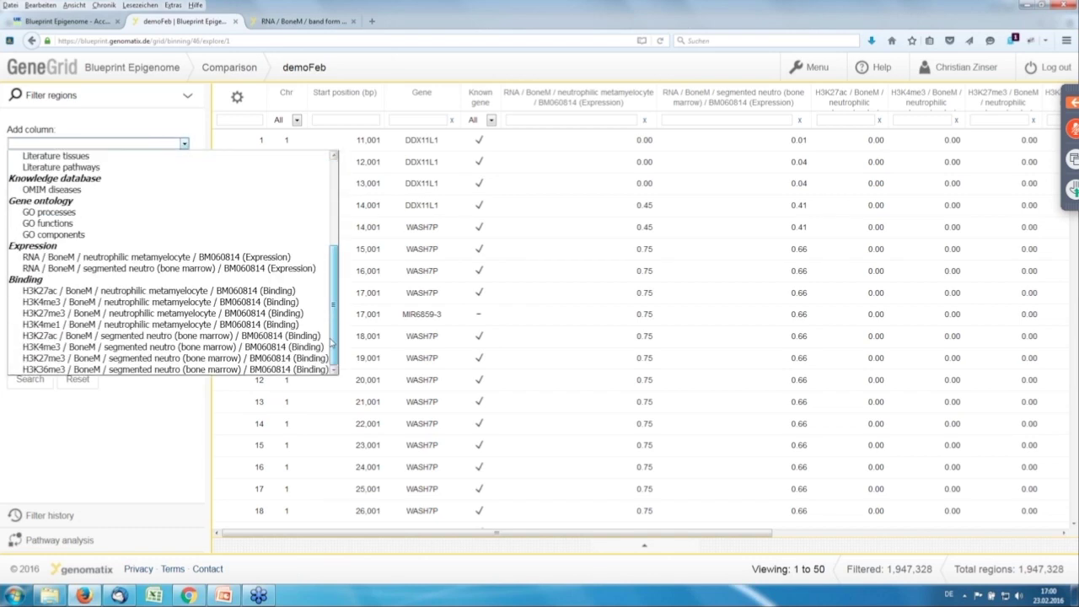
left_click(57, 346)
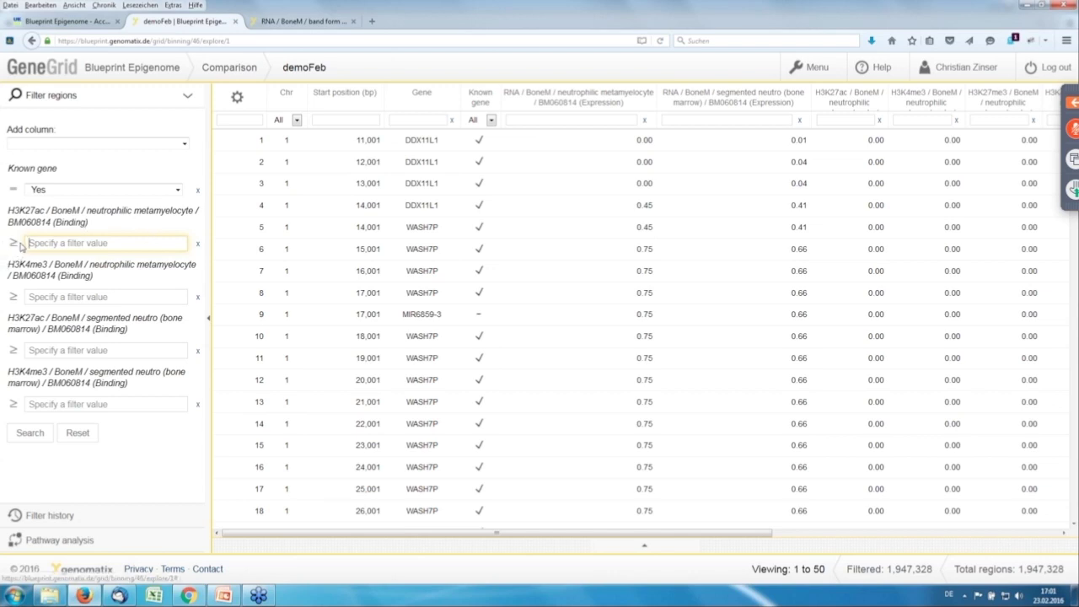
Set both metamyelocyte binding filters (H3K27ac, H3K4me3) to at most 0.1.
type("0.1")
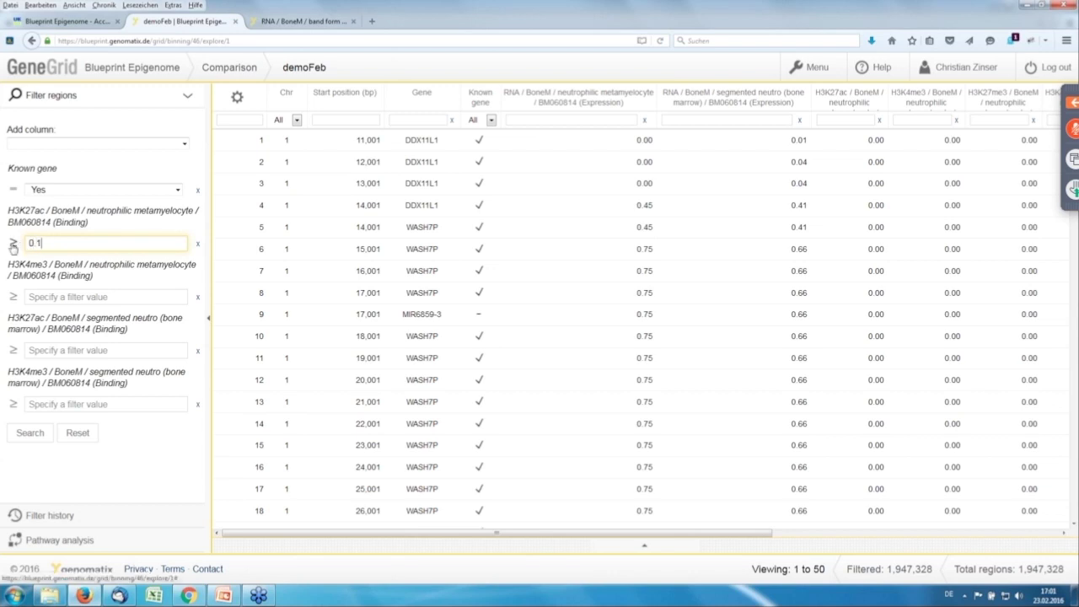
left_click(13, 245)
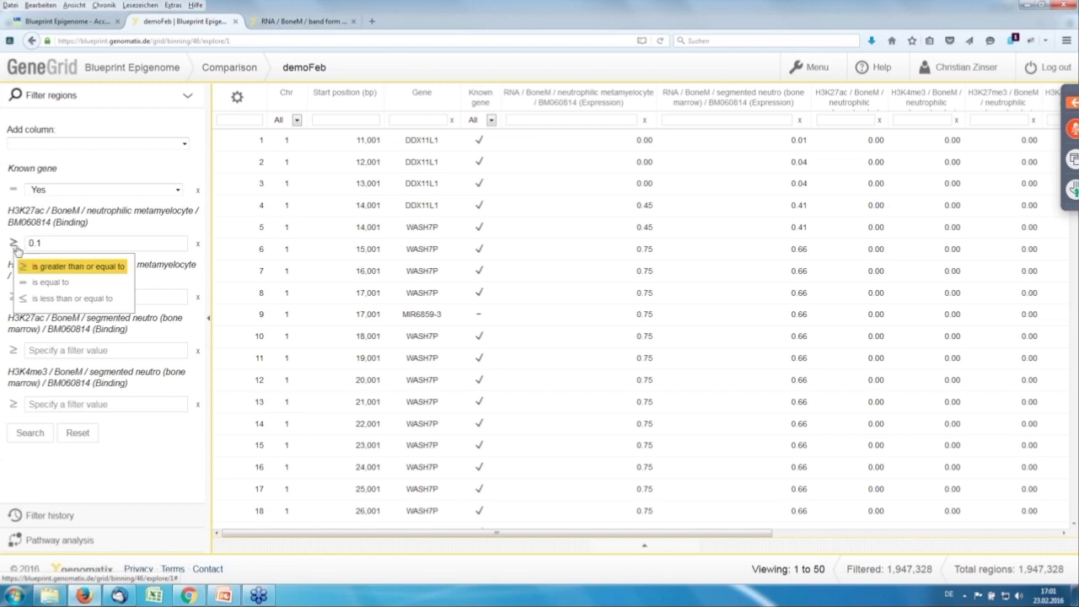
left_click(44, 298)
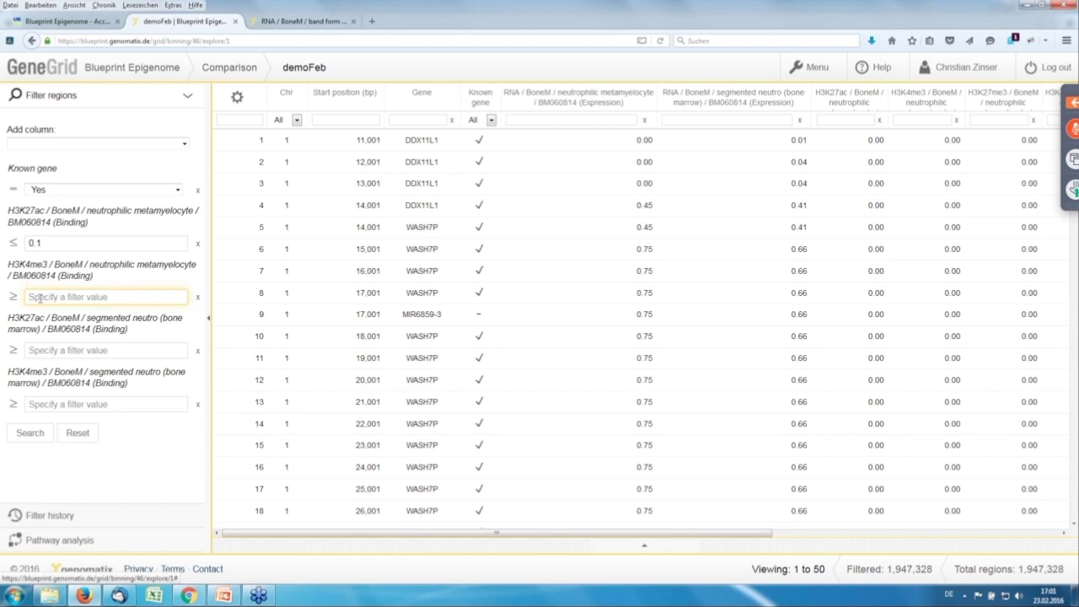
type("0")
left_click(13, 299)
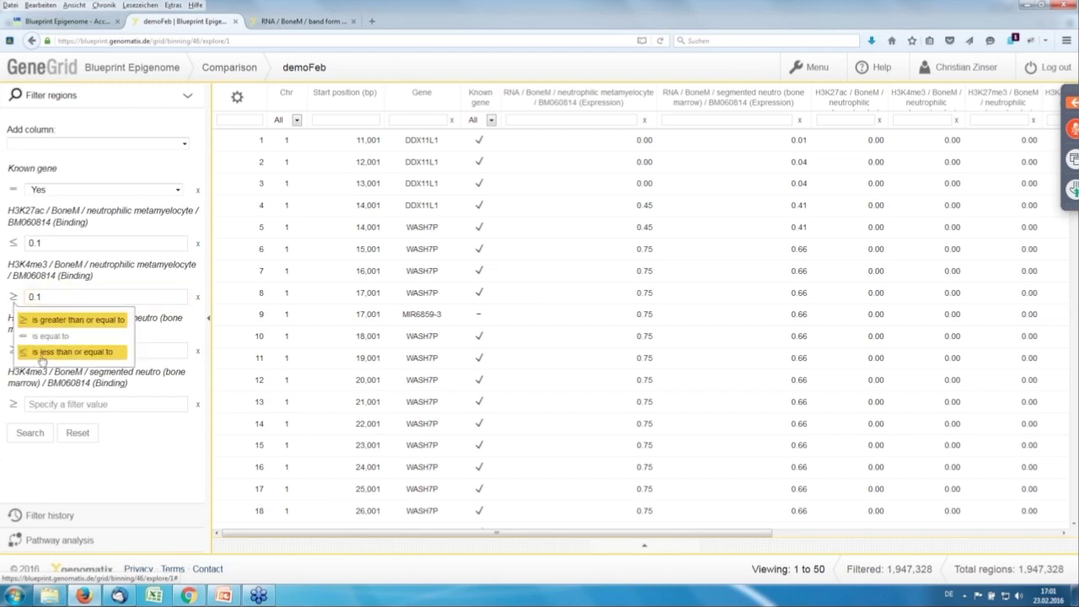
left_click(25, 349)
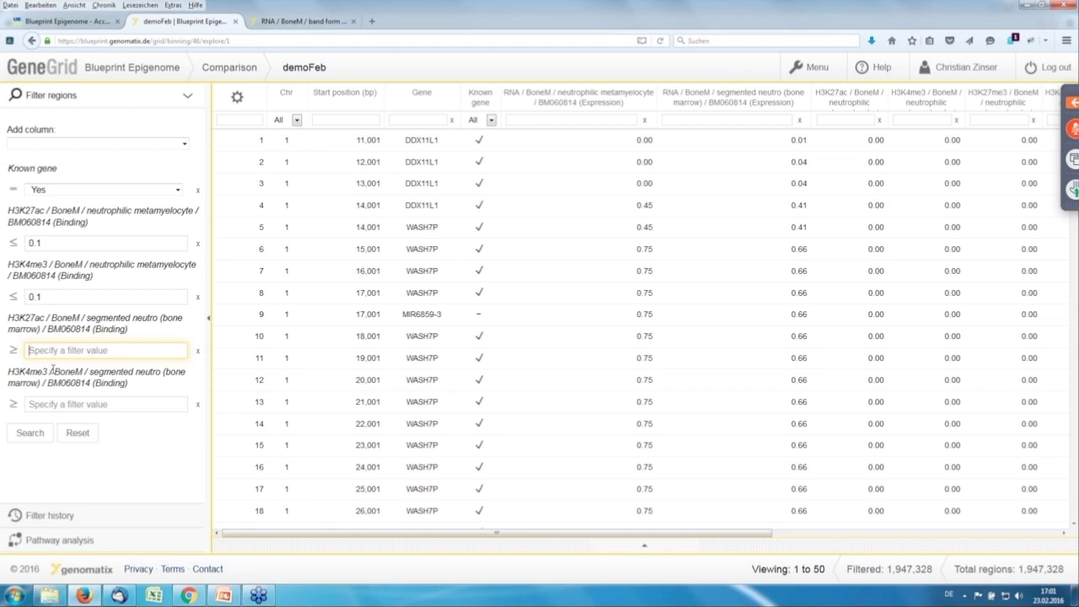
Require at least 50 for both segmented neutro binding filters.
type("50")
left_click(60, 405)
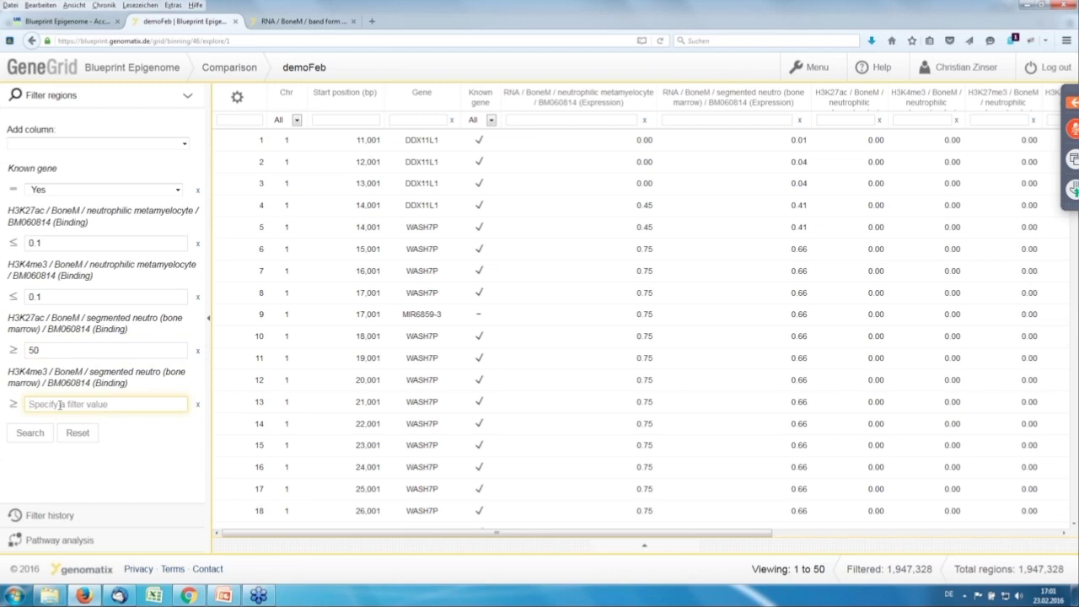
type("50")
left_click(32, 434)
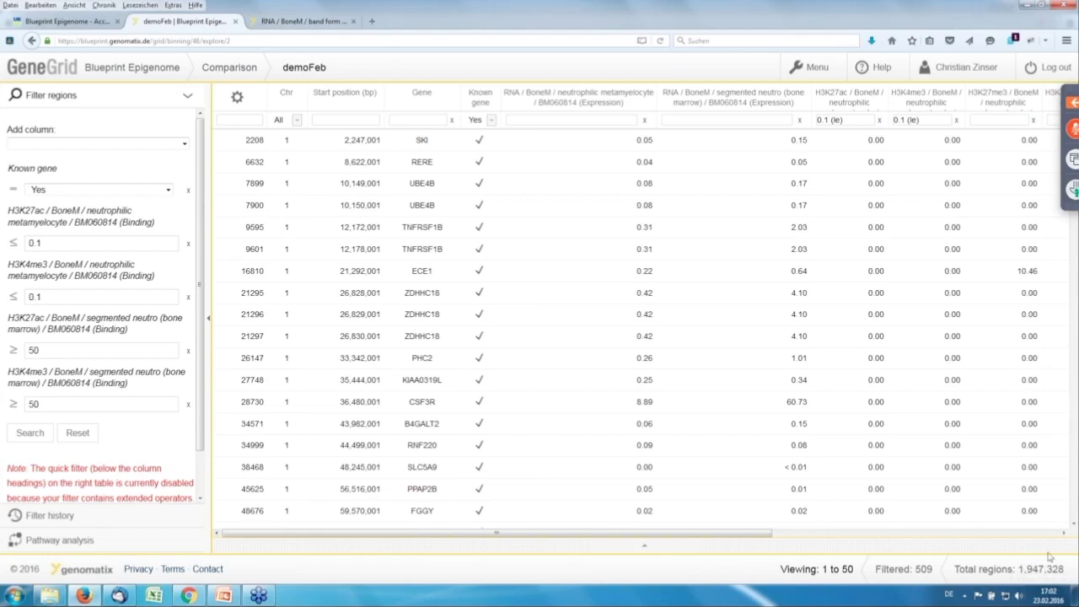
left_click(850, 189)
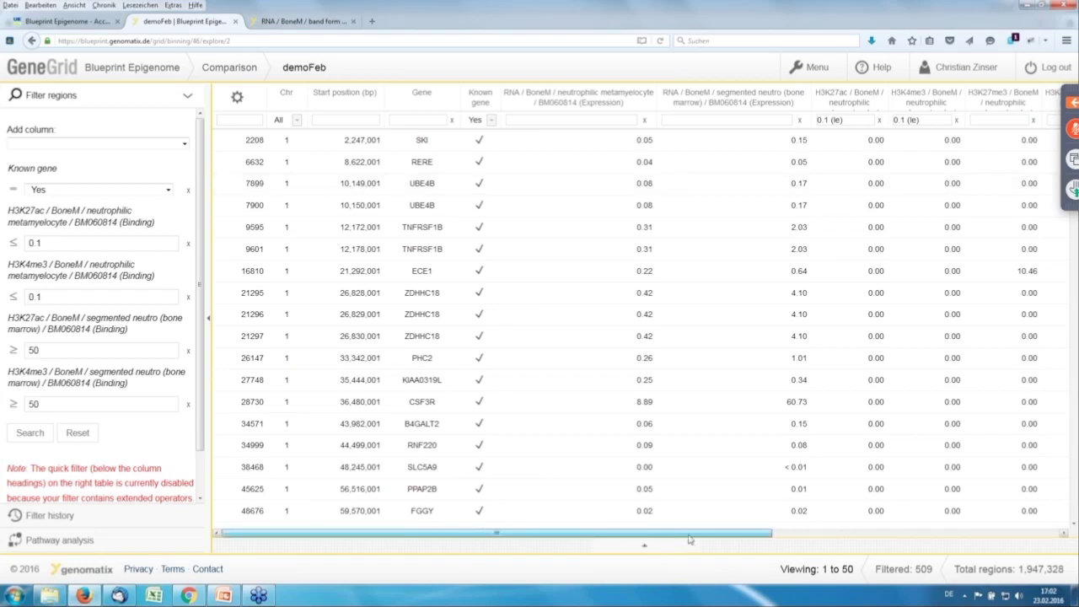
left_click_drag(690, 540, 881, 540)
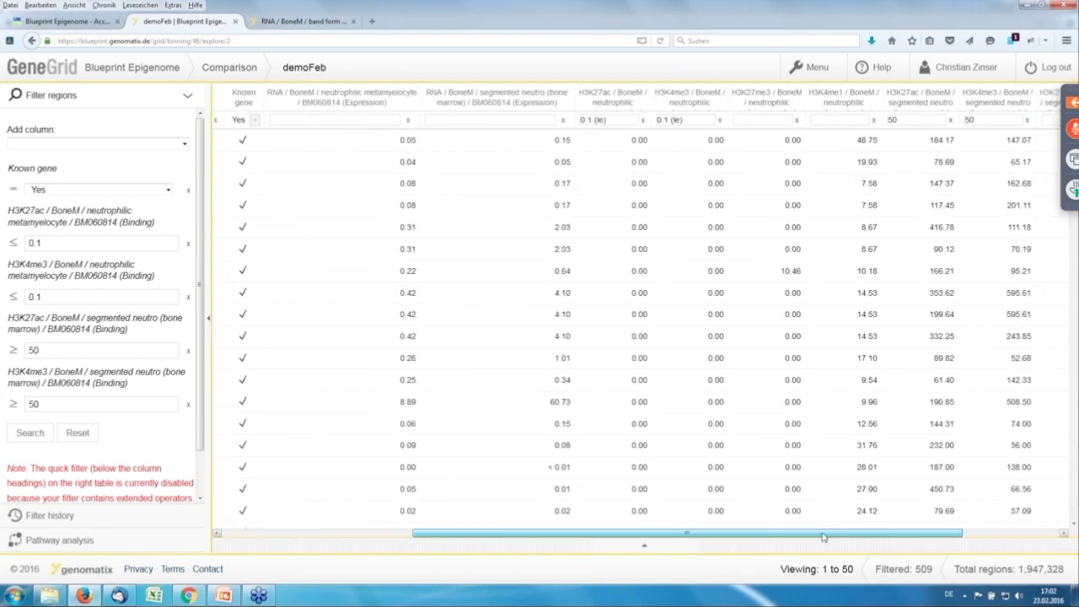
left_click_drag(643, 541, 451, 540)
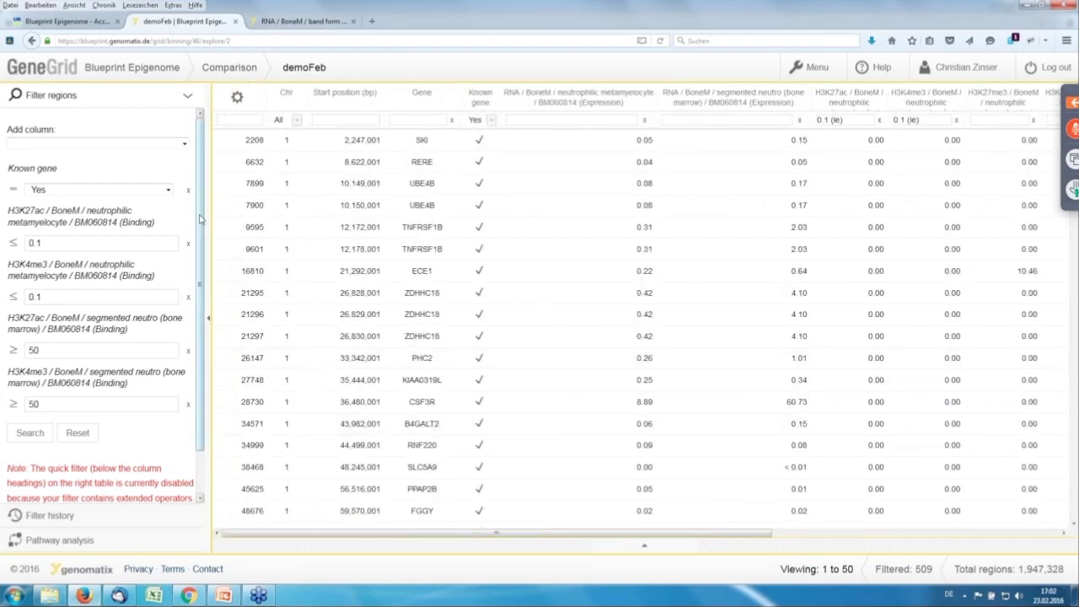
left_click_drag(200, 223, 212, 293)
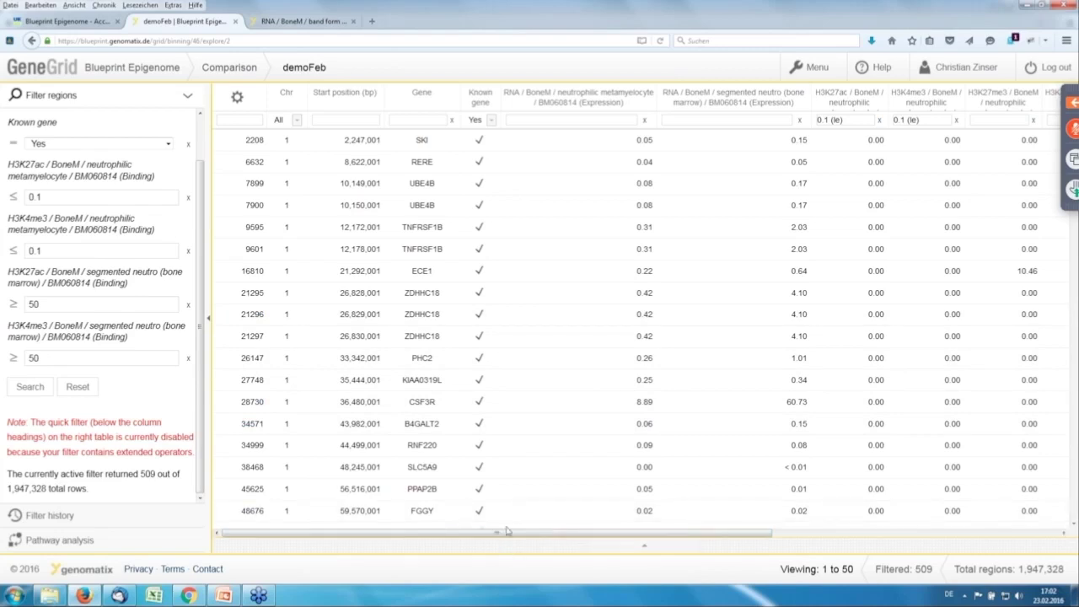
Title the pathway analysis of the 405 filtered genes 'demoPathway'.
left_click(66, 543)
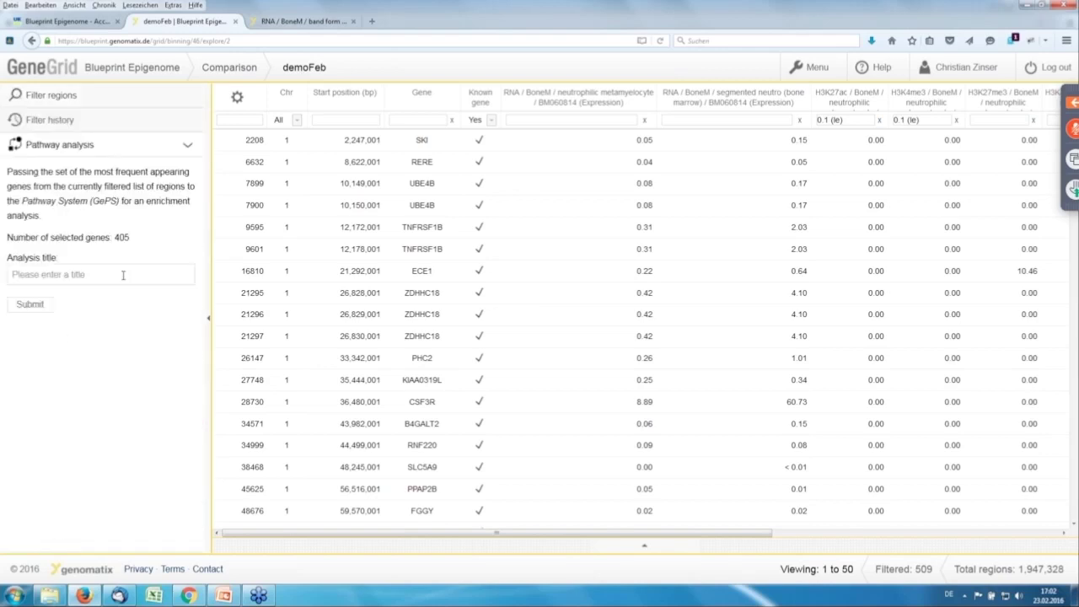
left_click(114, 274)
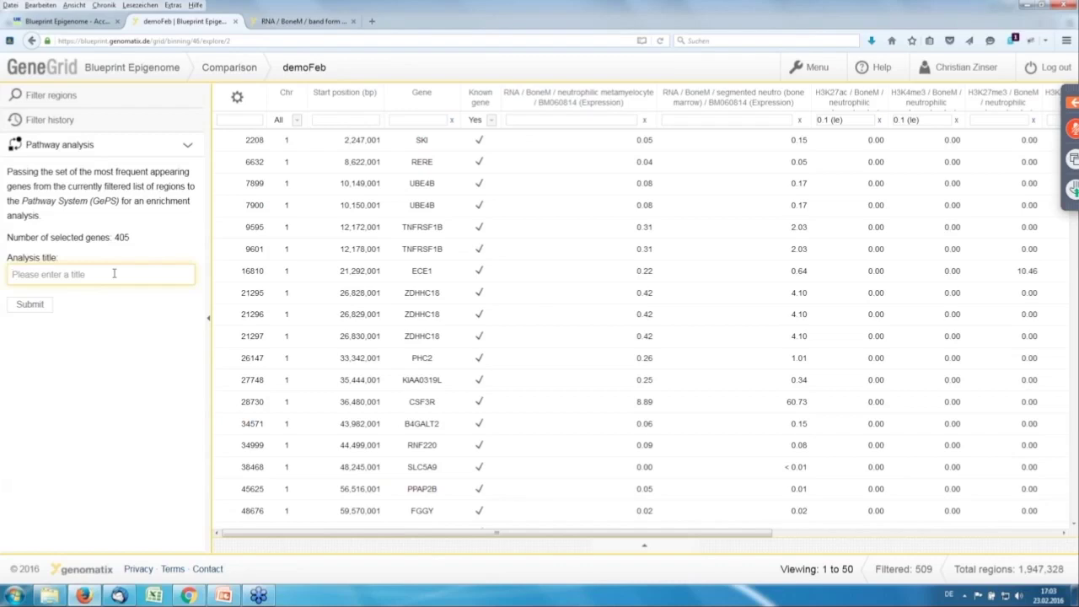
type("demoPath")
type("way")
Submit the demoPathway analysis and widen the gene list panel in the Pathway System.
left_click(37, 308)
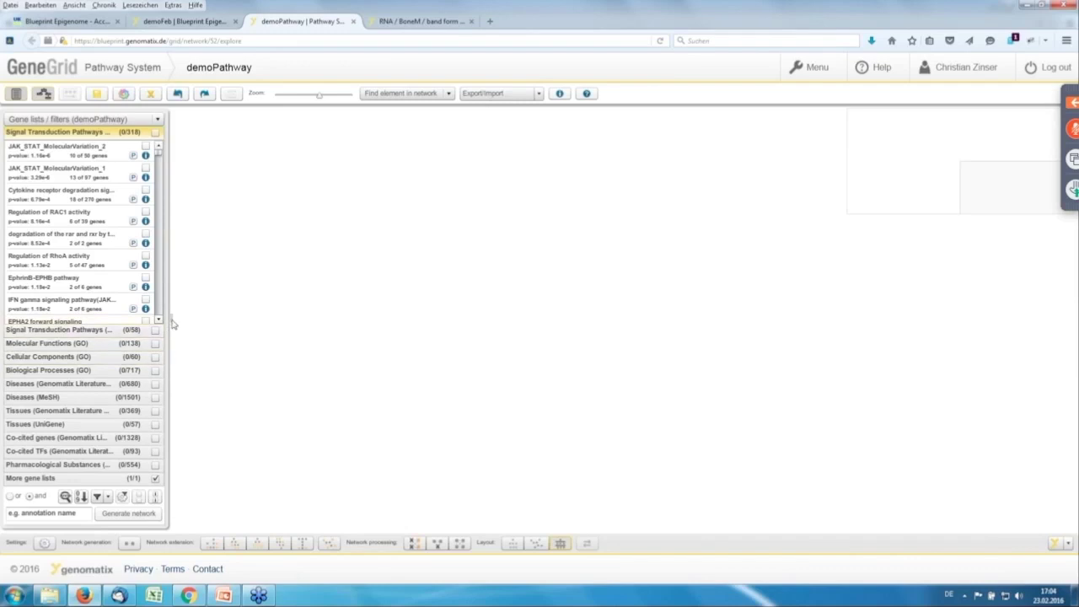
left_click_drag(171, 318, 243, 331)
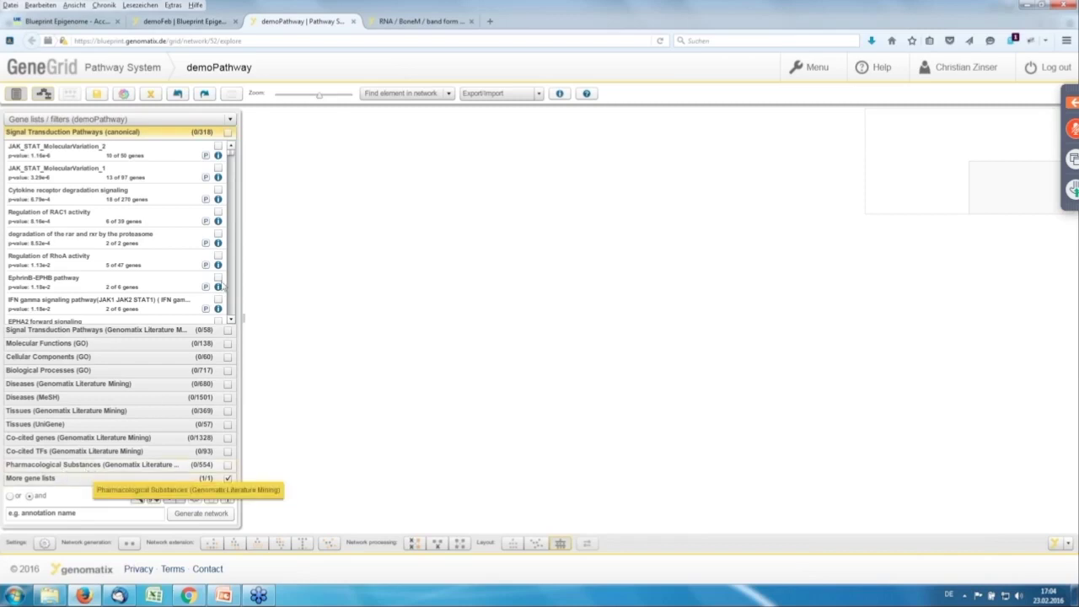
left_click(120, 242)
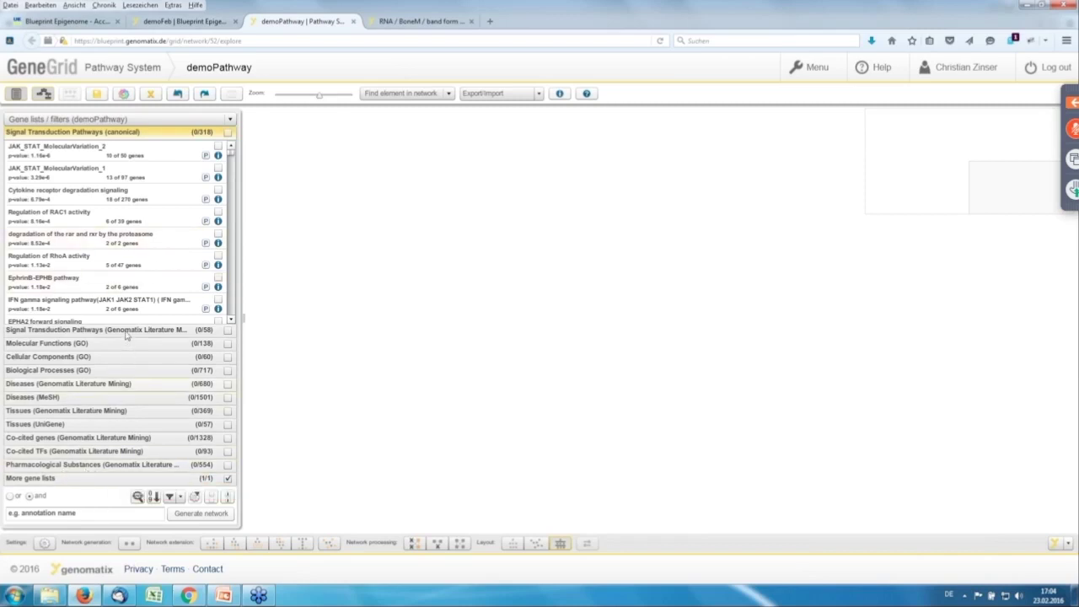
left_click(115, 152)
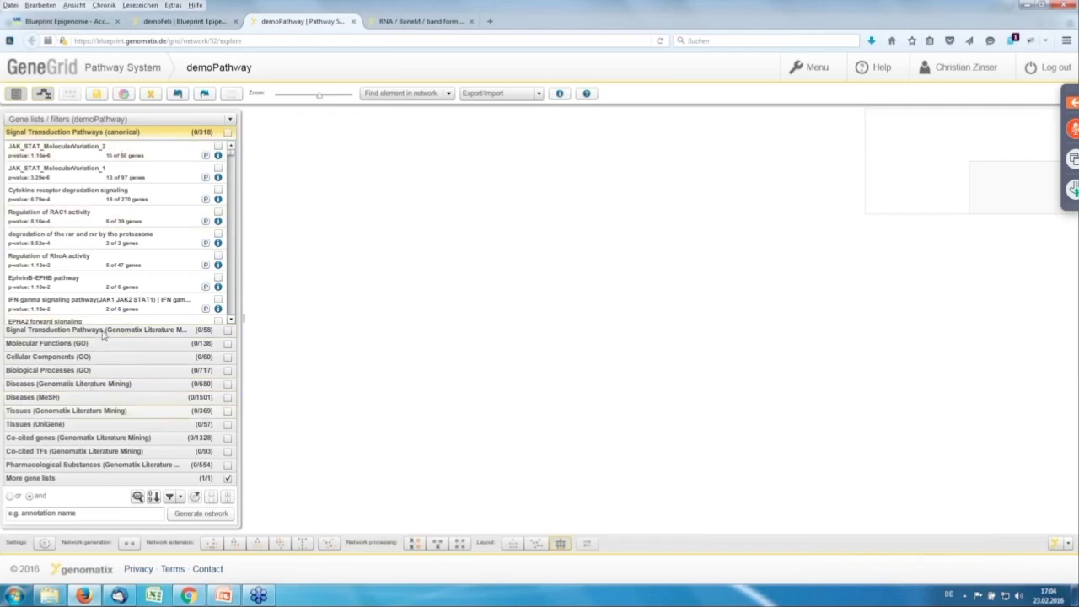
left_click(102, 330)
left_click(77, 185)
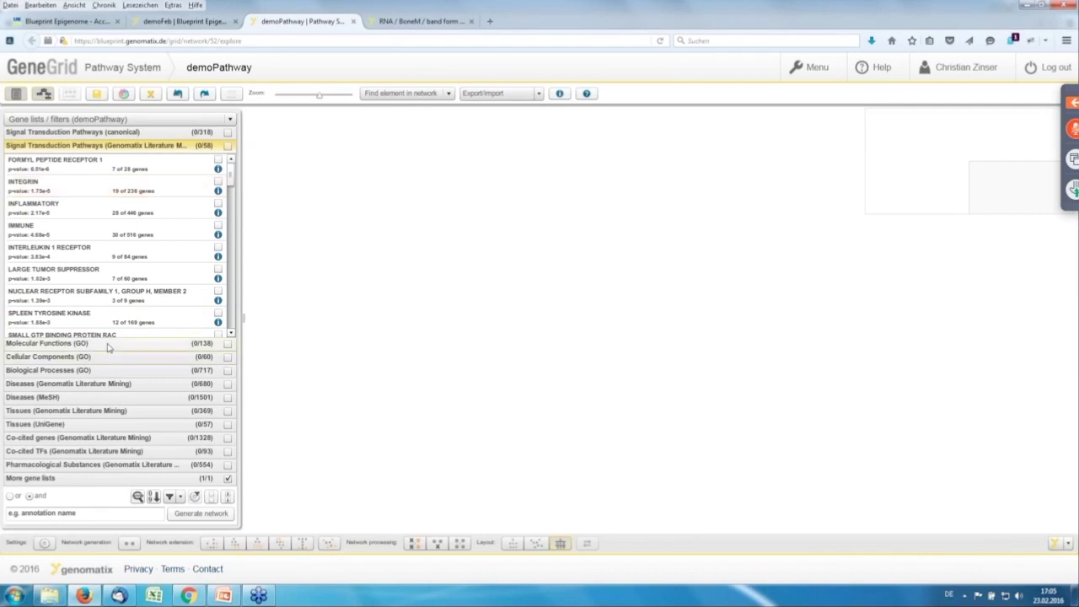
left_click(107, 344)
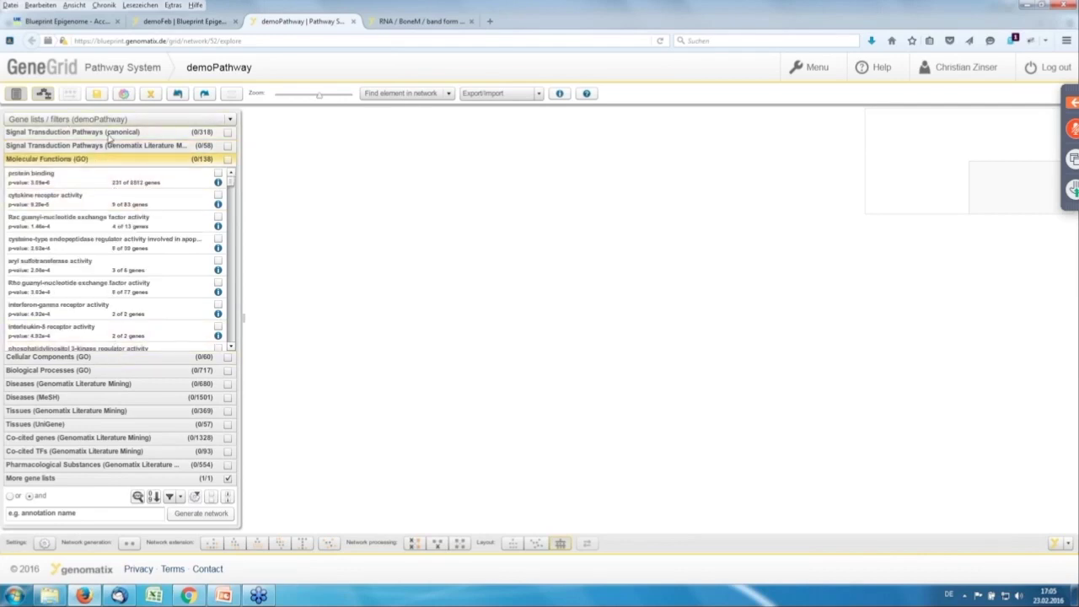
left_click(108, 132)
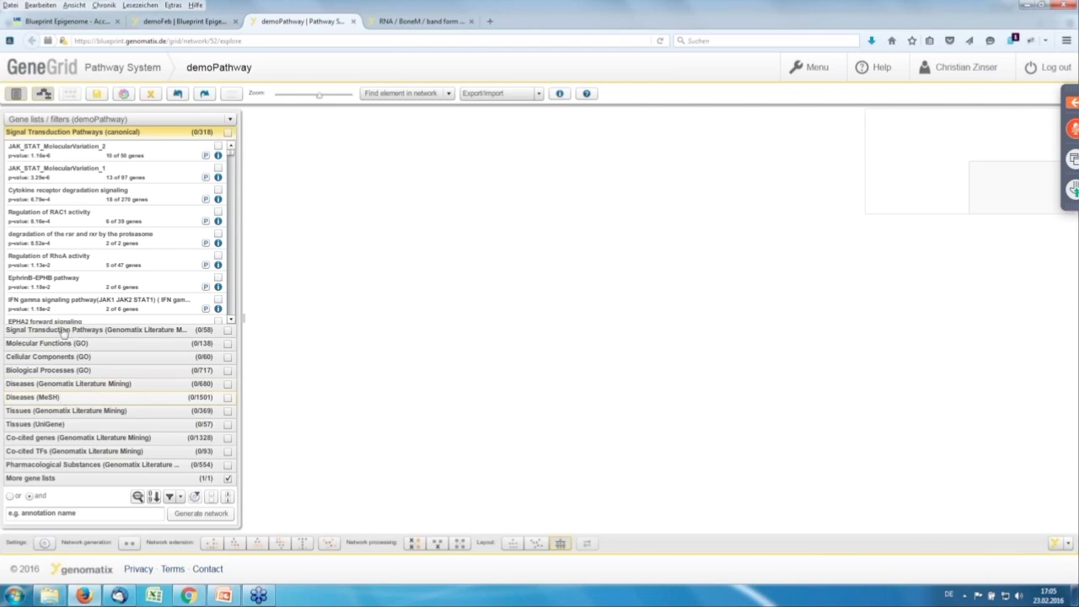
Expand the Genomatix literature-mined Tissues lists and build a network from the NEUTROPHIL list.
left_click(26, 412)
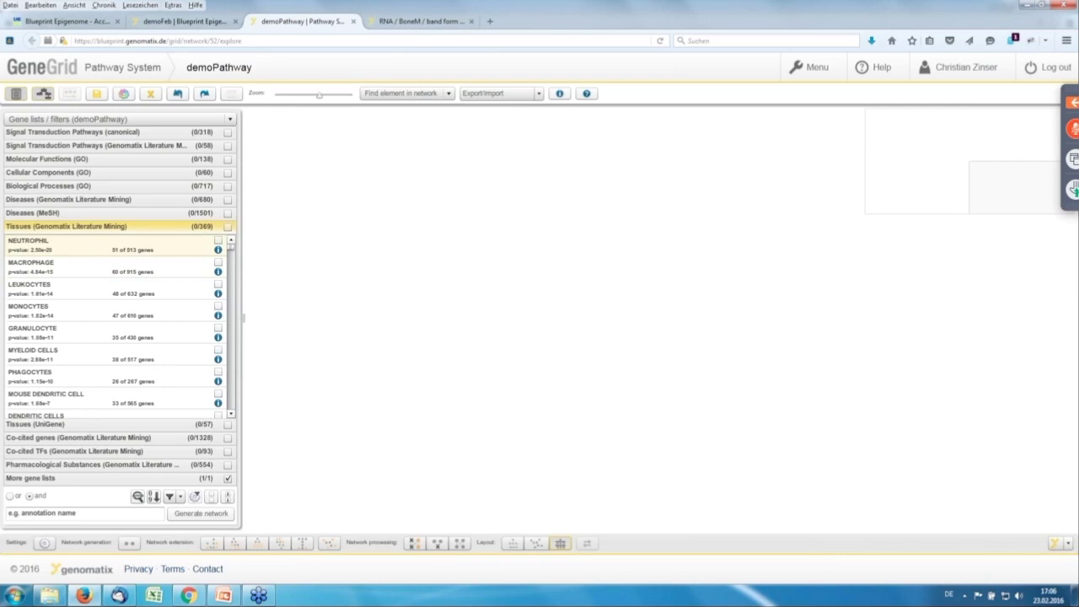
double_click(91, 245)
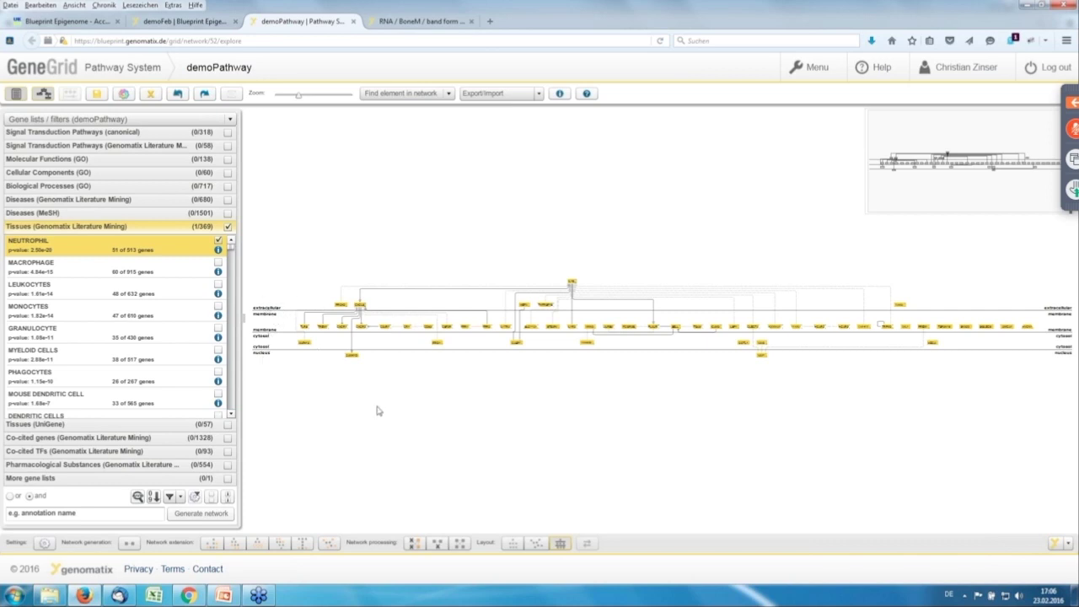
Zoom into the NEUTROPHIL network and pan to show its left part.
scroll(371, 407, "up", 2)
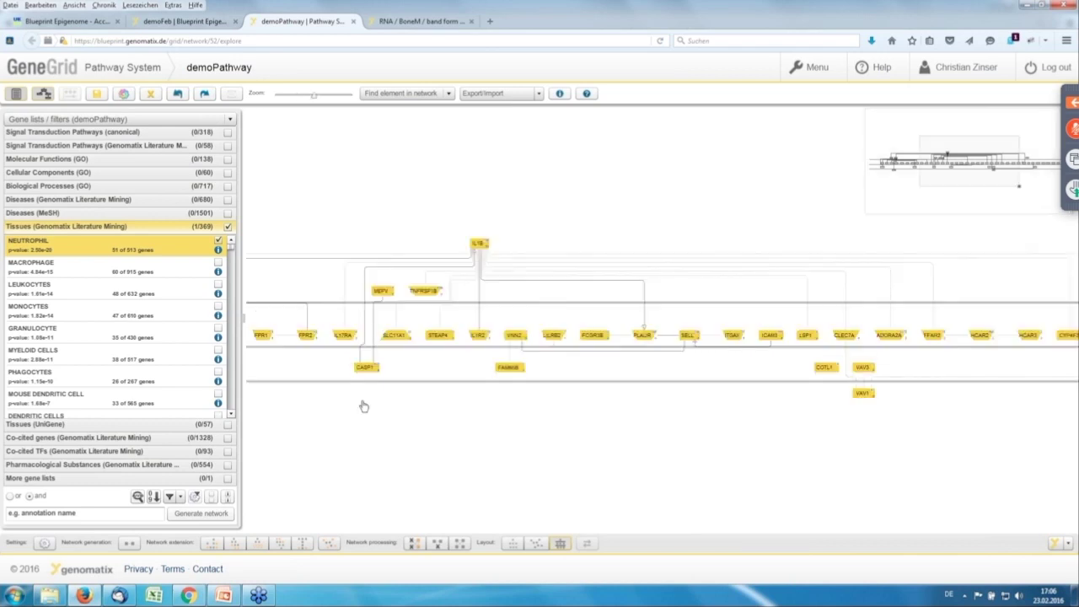
left_click_drag(364, 407, 709, 376)
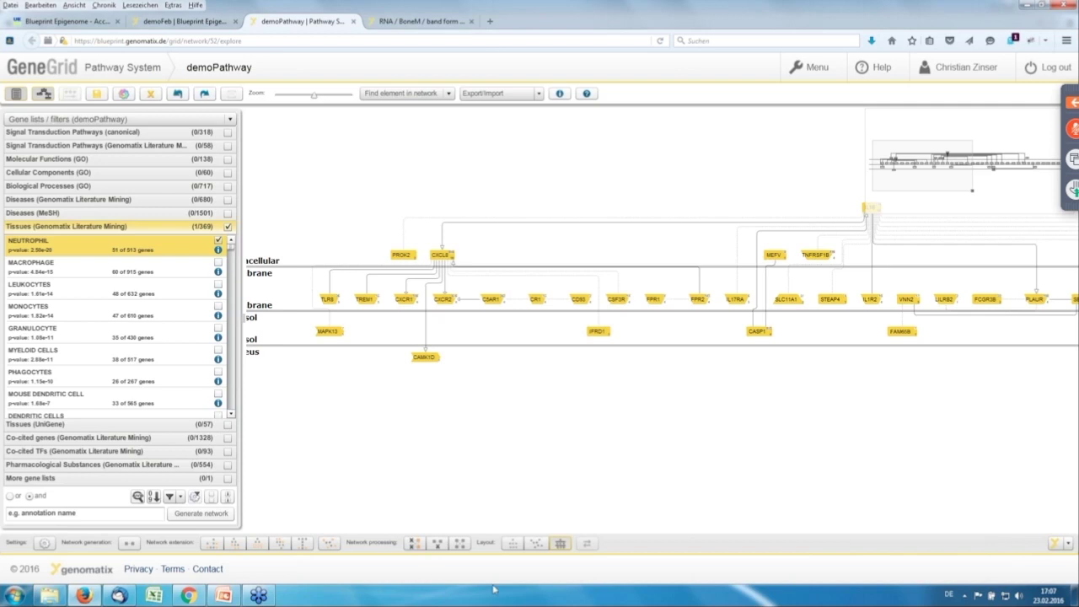
Apply the hierarchical layout to the neutrophil network and zoom in.
left_click(535, 545)
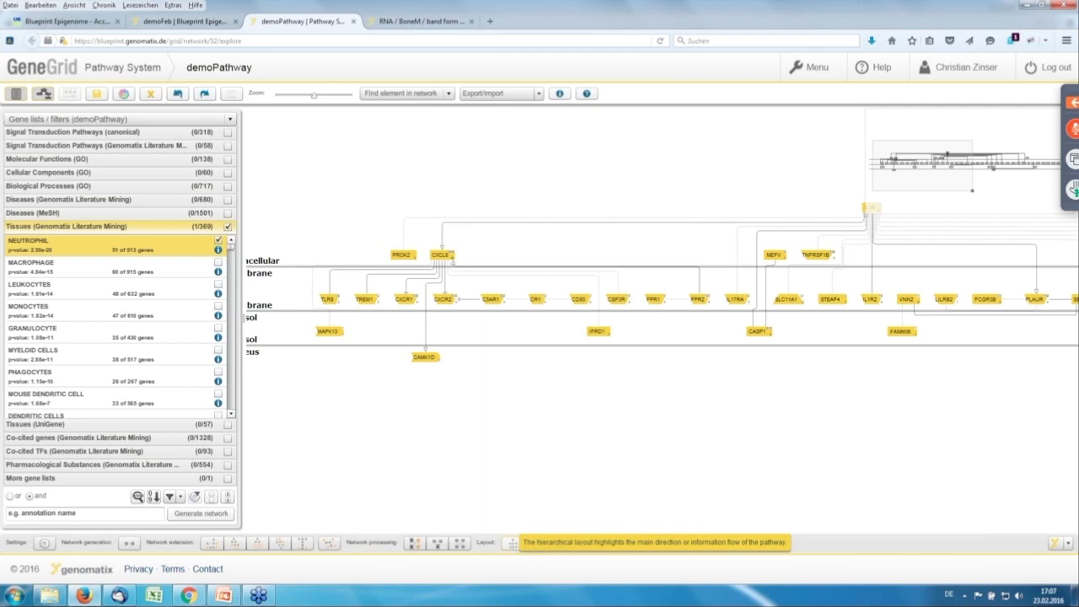
left_click(512, 544)
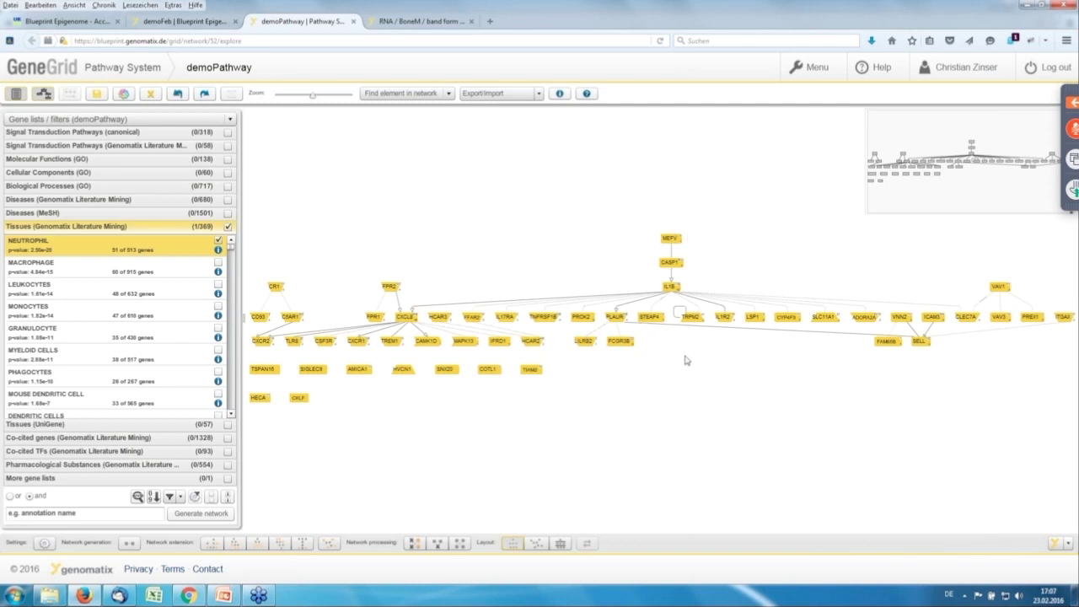
scroll(685, 360, "up", 1)
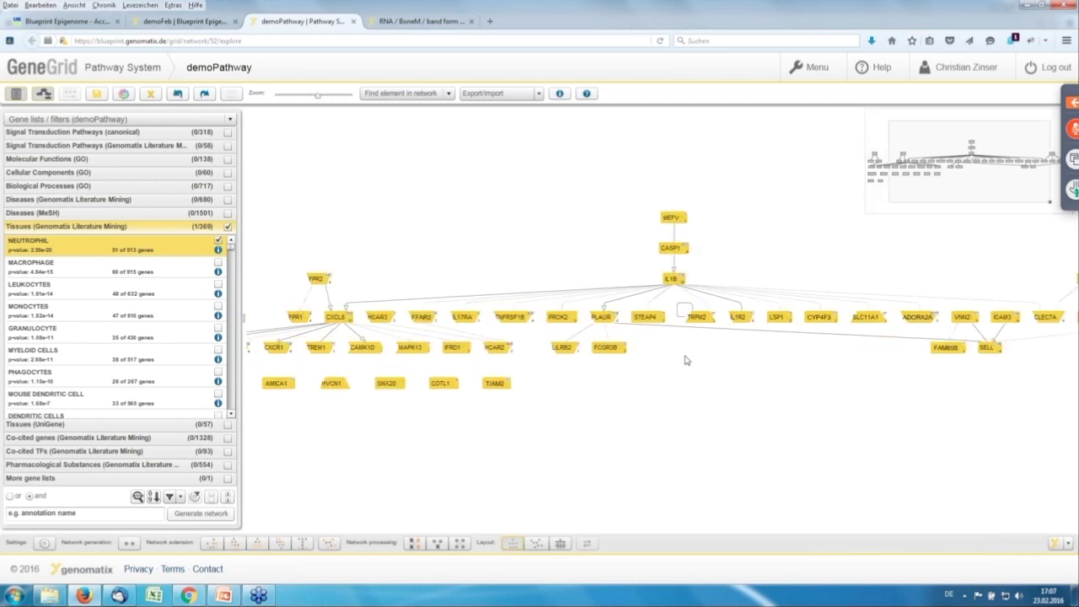
scroll(685, 360, "up", 1)
scroll(686, 360, "up", 1)
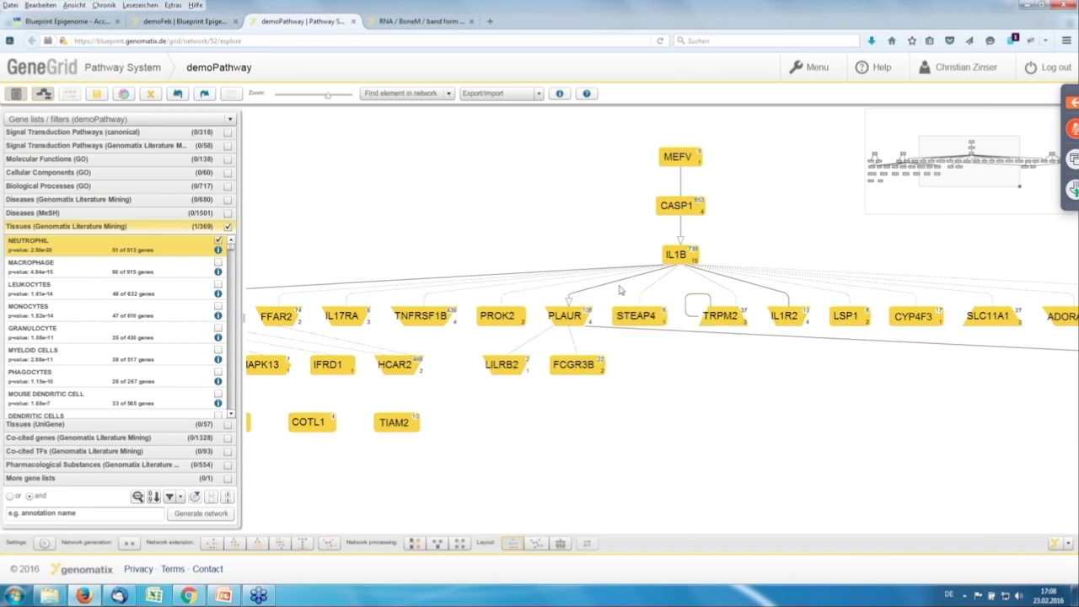
Open the interaction info for the PLAUR–IL1B link.
mouse_move(619, 287)
mouse_move(538, 292)
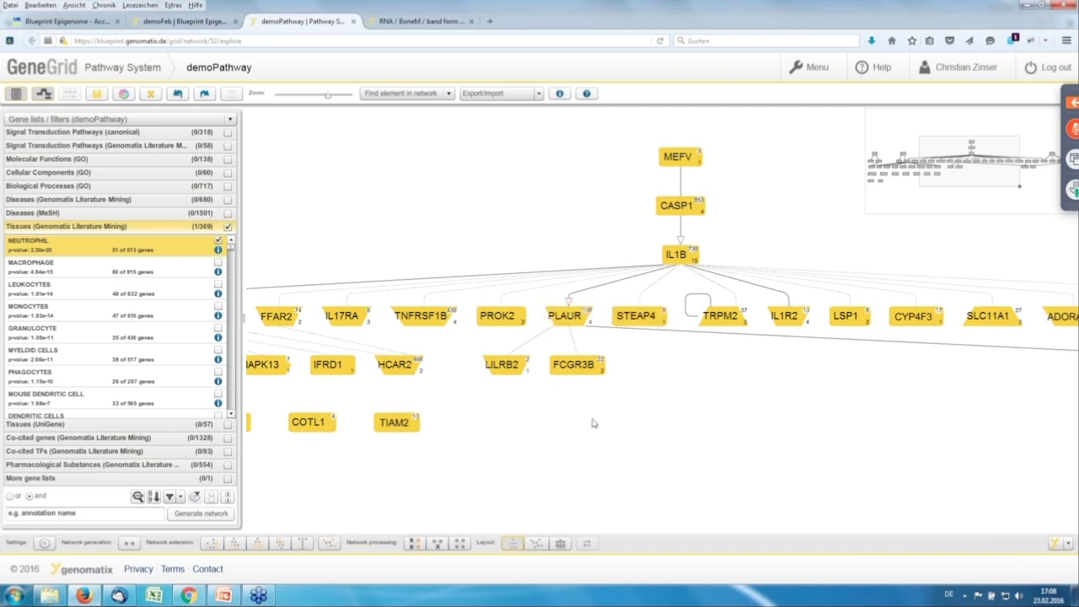
left_click(605, 289)
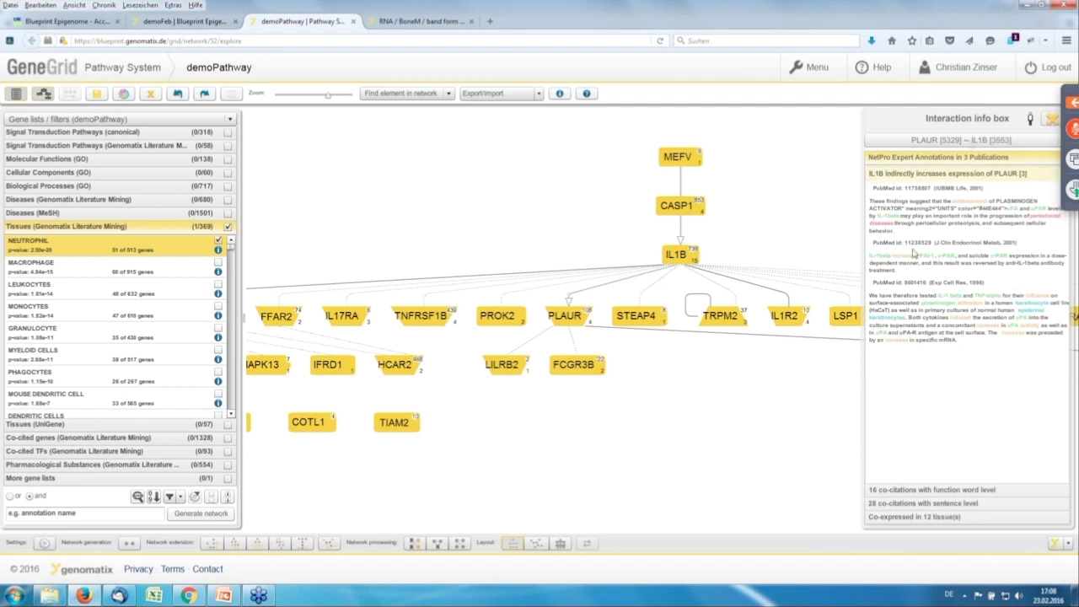
Open the first cited paper's PubMed abstract, then return to the demoPathway tab.
left_click(906, 198)
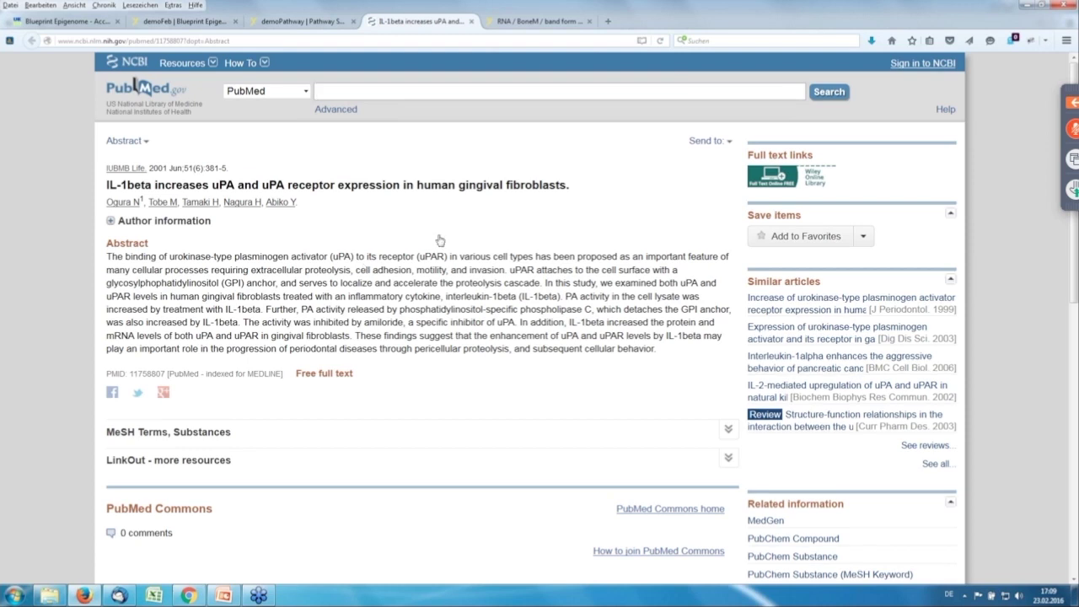
left_click(297, 24)
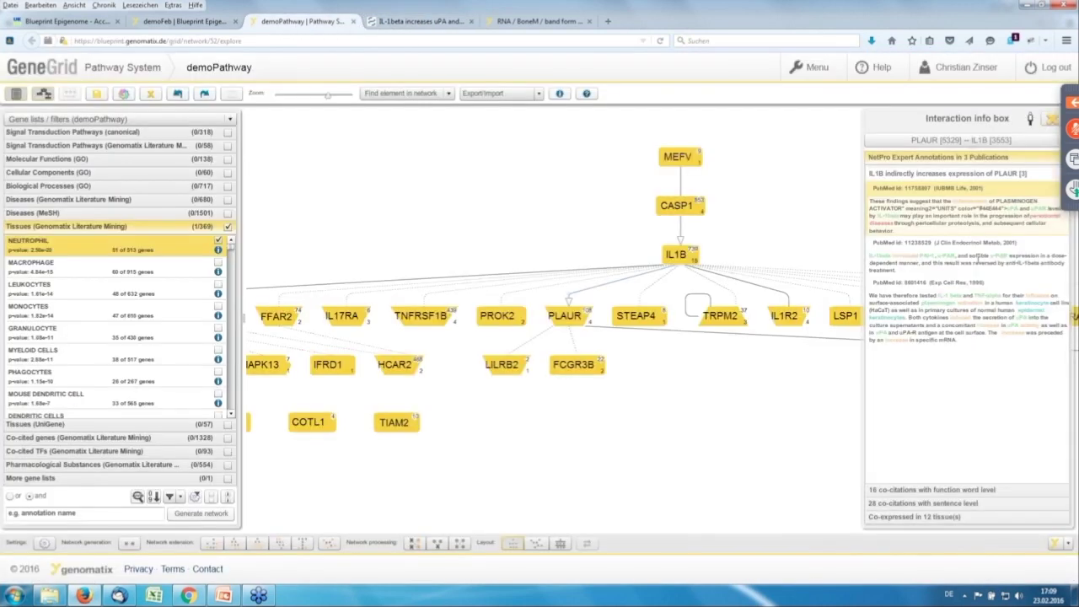
Show the gene info for the FCGR3B node (Gene ID 2215).
left_click(568, 368)
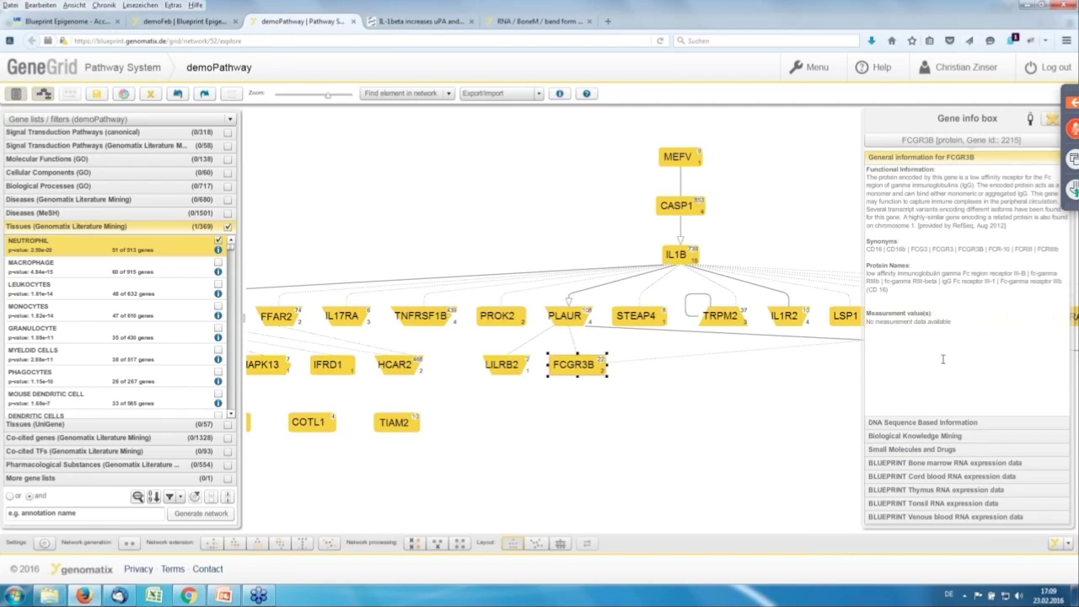
Expand FCGR3B's Biological Knowledge Mining section, listing 232 abstracts and 168 associated genes.
left_click(902, 440)
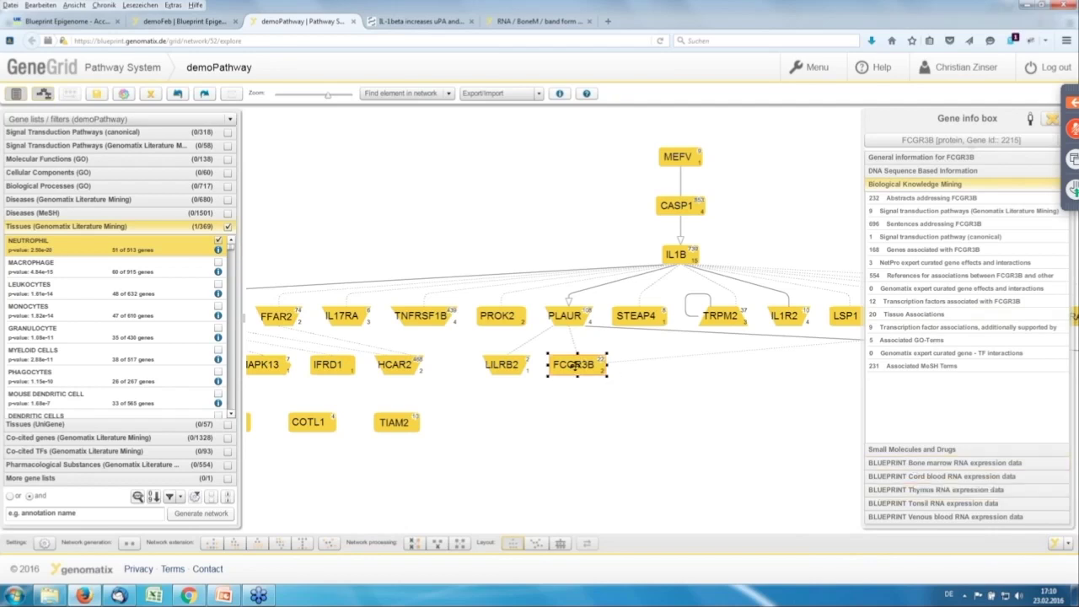
Expand FCGR3B's BLUEPRINT bone marrow RNA expression section and scroll through its values.
left_click(911, 463)
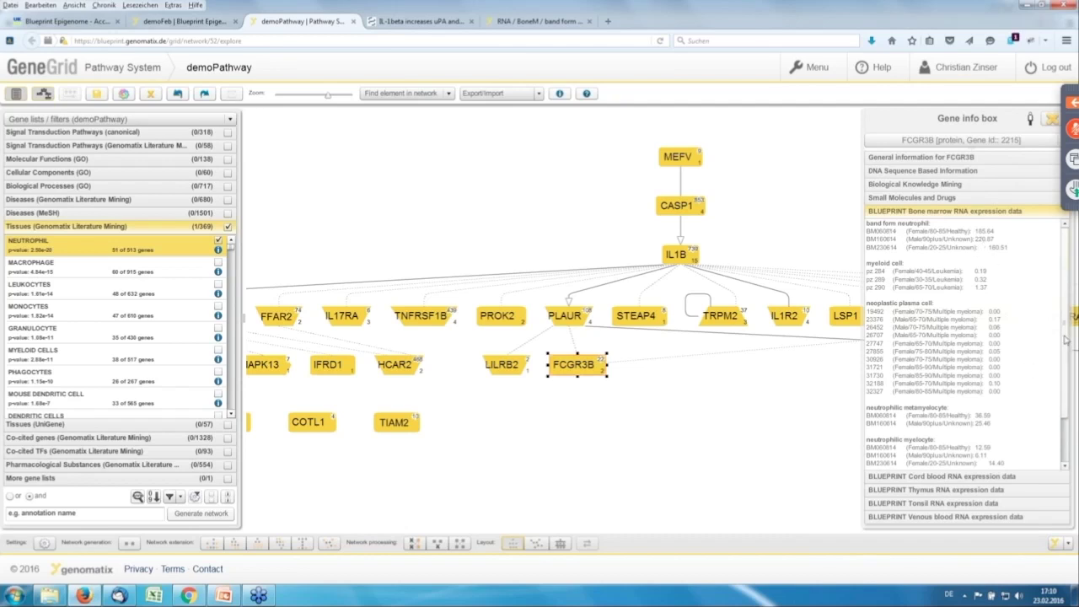
scroll(1067, 372, "down", 1)
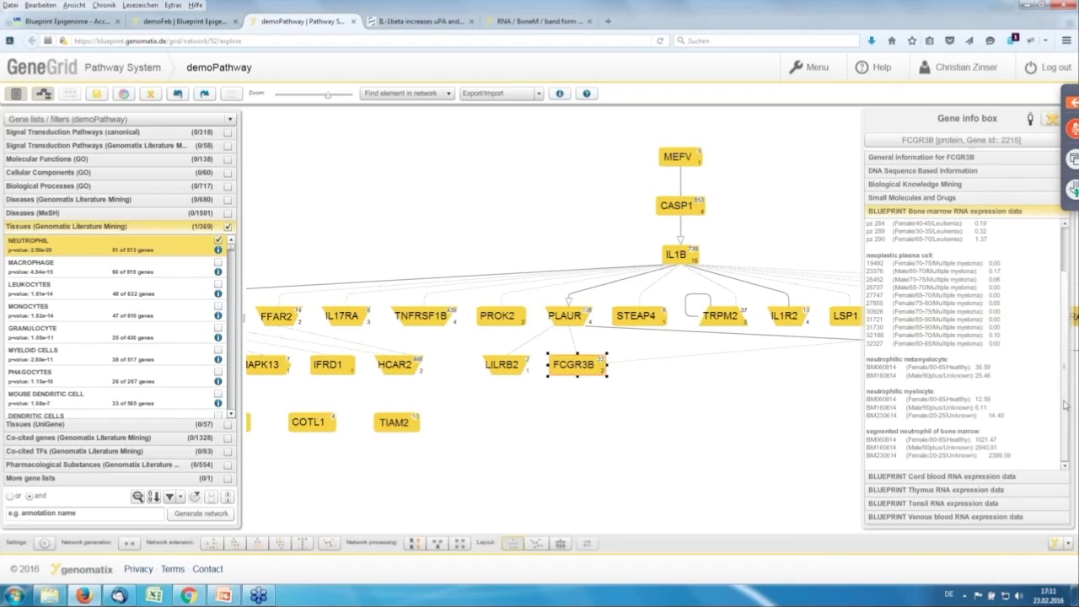
scroll(1061, 312, "up", 1)
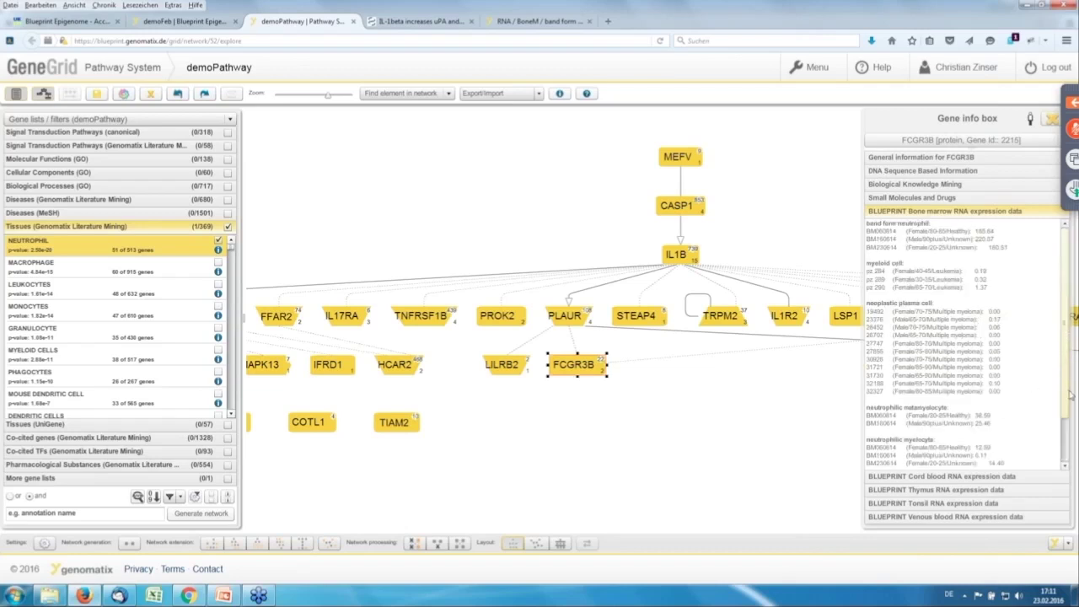
scroll(1069, 396, "down", 2)
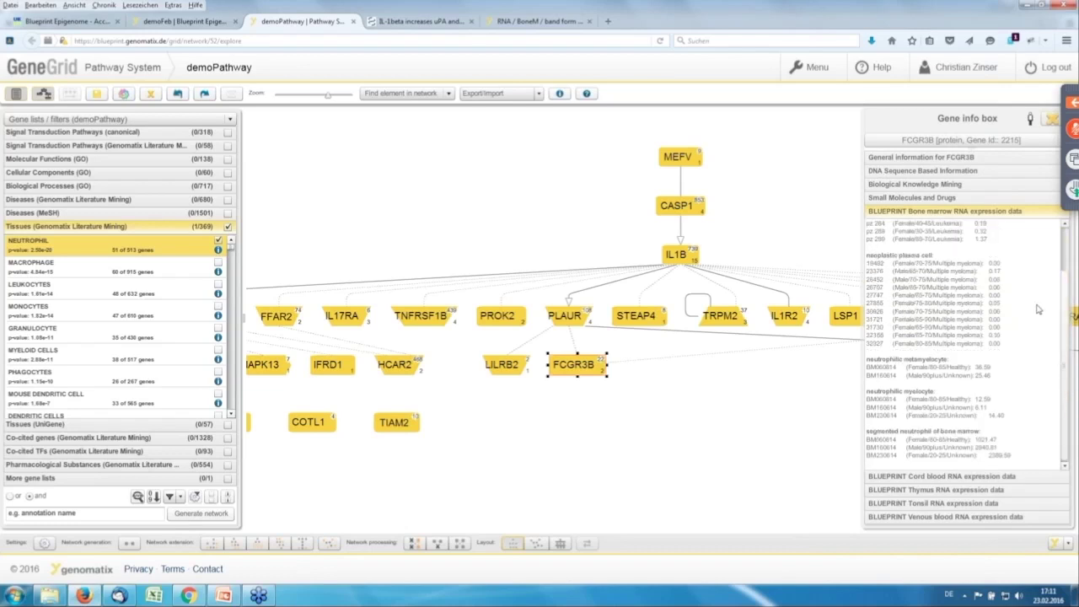
Review FCGR3B's BLUEPRINT cord blood RNA expression by cell type, then switch to venous blood data.
left_click(956, 478)
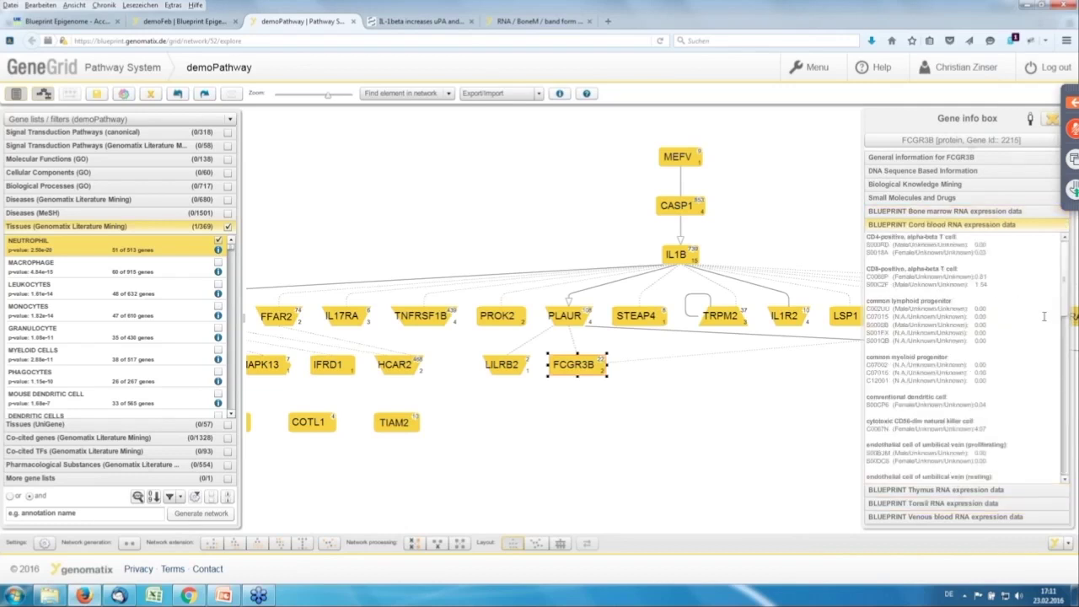
scroll(1066, 315, "down", 1)
scroll(1066, 315, "down", 5)
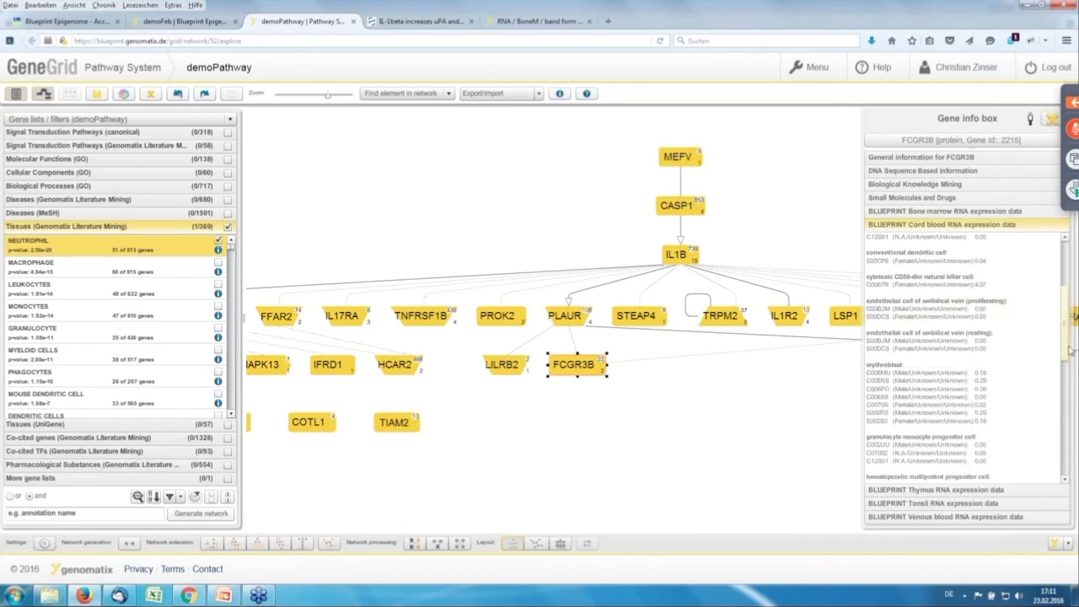
scroll(1067, 396, "down", 10)
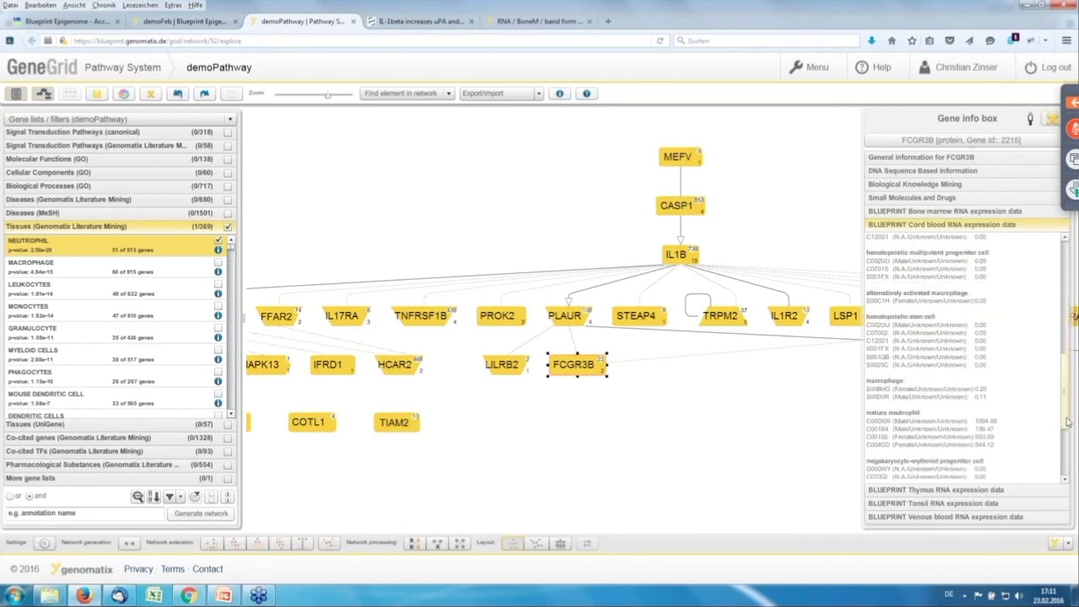
scroll(1067, 422, "down", 3)
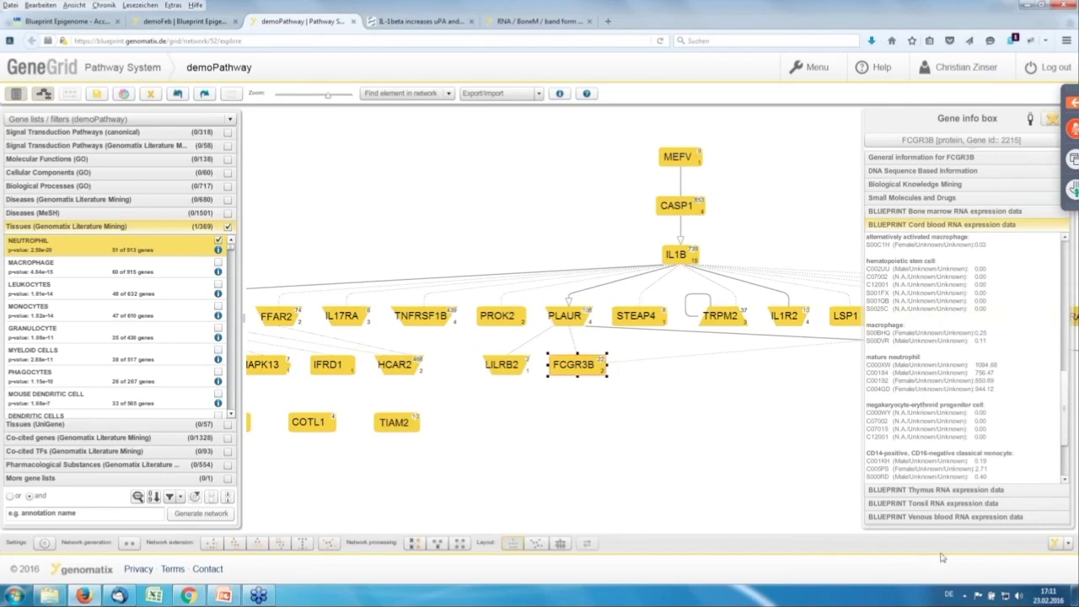
left_click(939, 517)
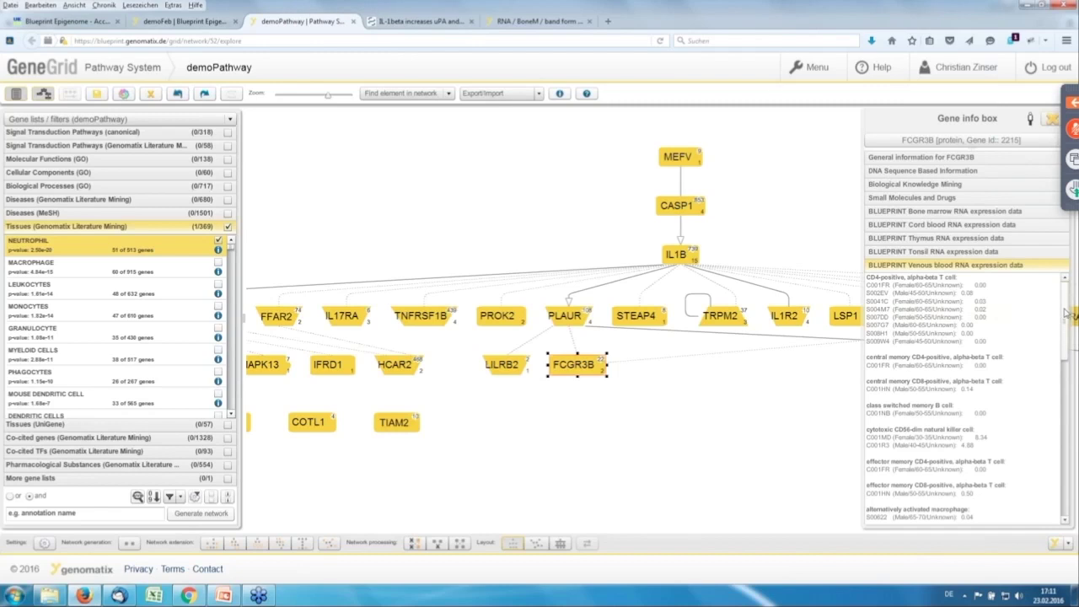
Scroll through FCGR3B's BLUEPRINT venous blood expression values, from T cells near 0 to CD56-dim NK cells at 4.88.
scroll(1071, 337, "down", 2)
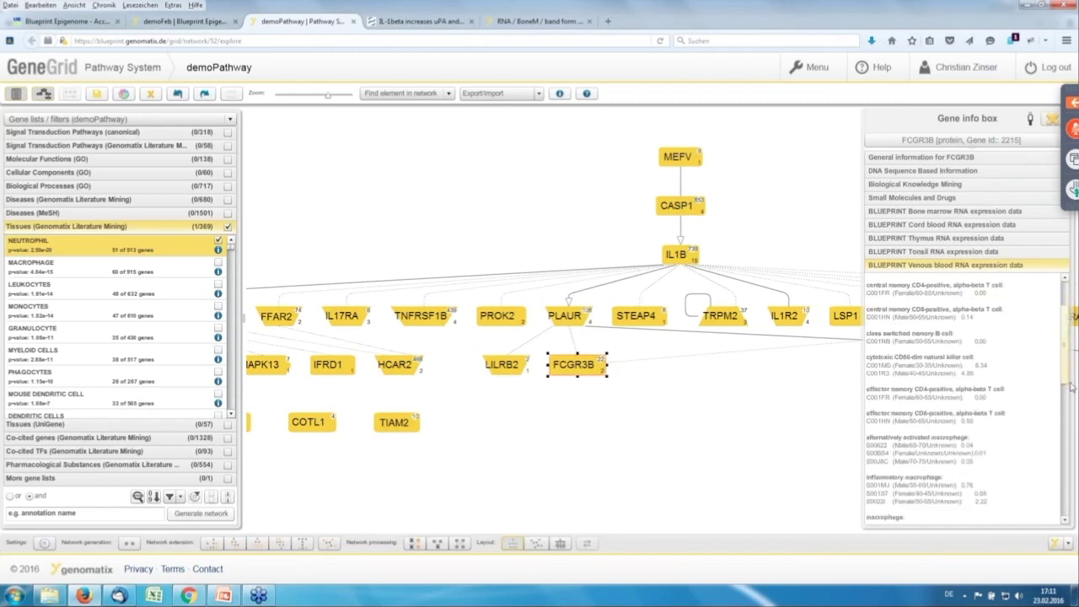
scroll(1072, 396, "down", 5)
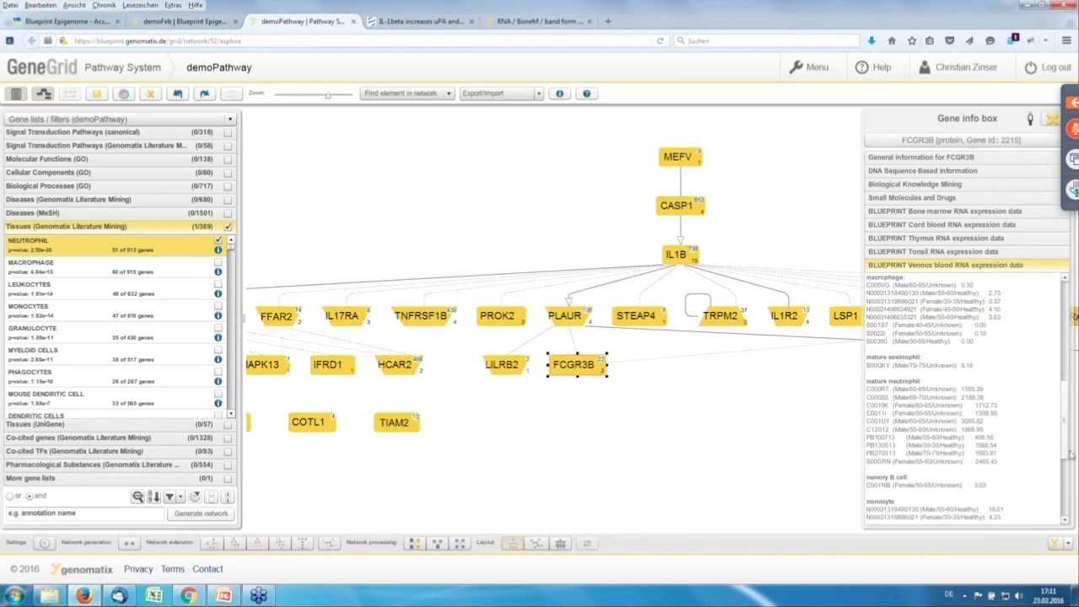
left_click_drag(1064, 421, 1063, 287)
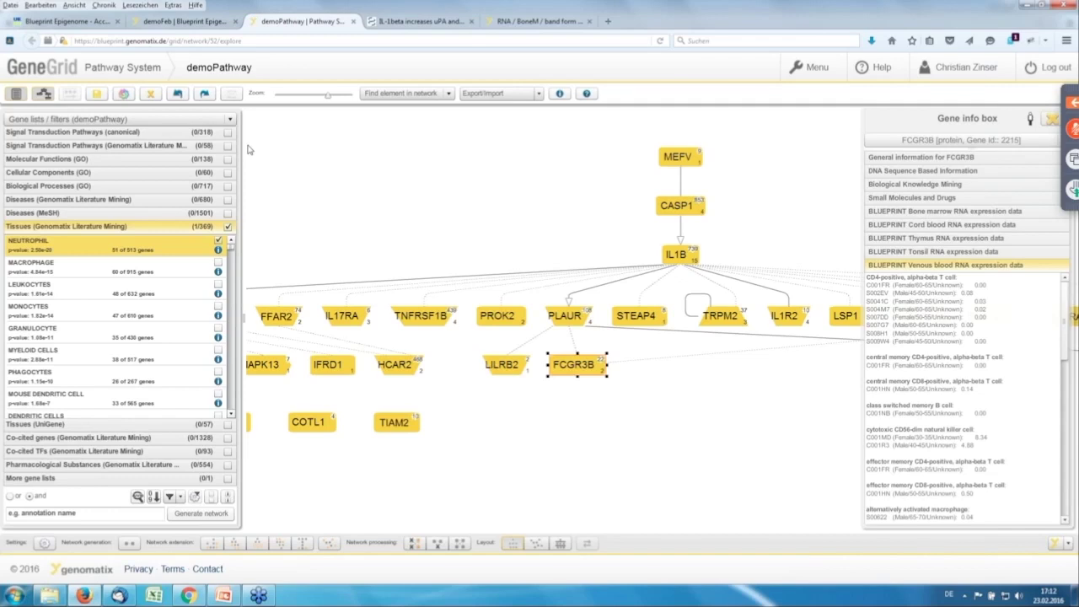
Return to the demoFeb region table and expand its region filters (Known gene Yes, 509 regions).
left_click(202, 24)
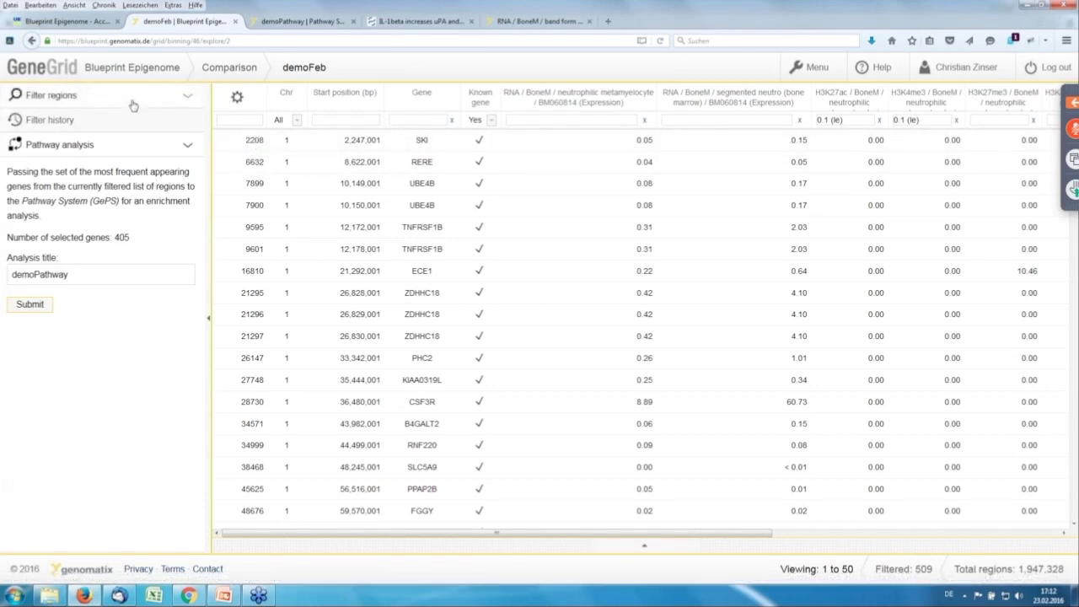
left_click(190, 99)
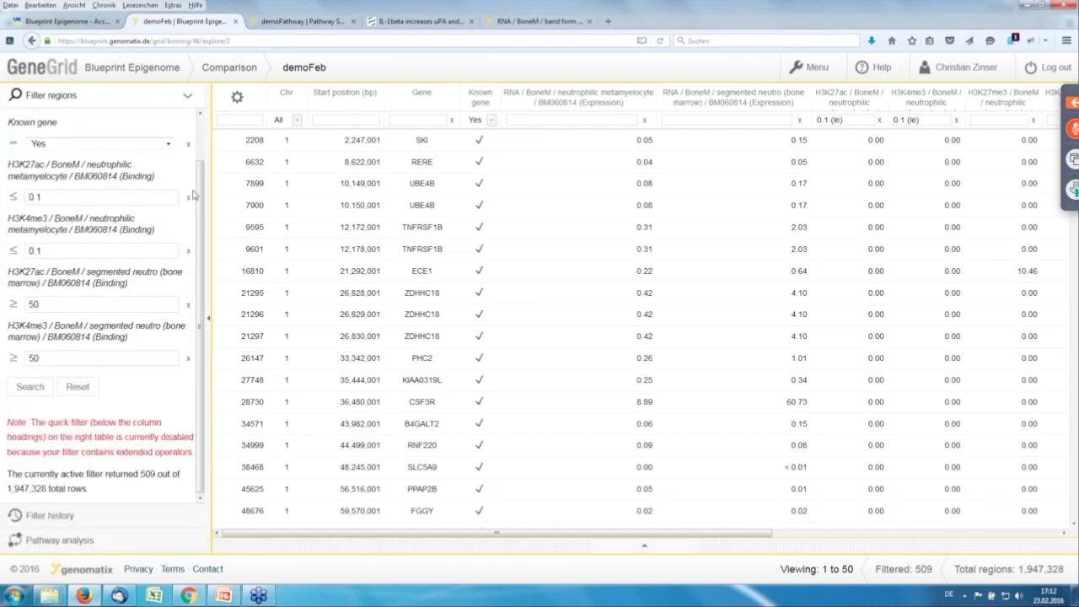
scroll(202, 184, "up", 2)
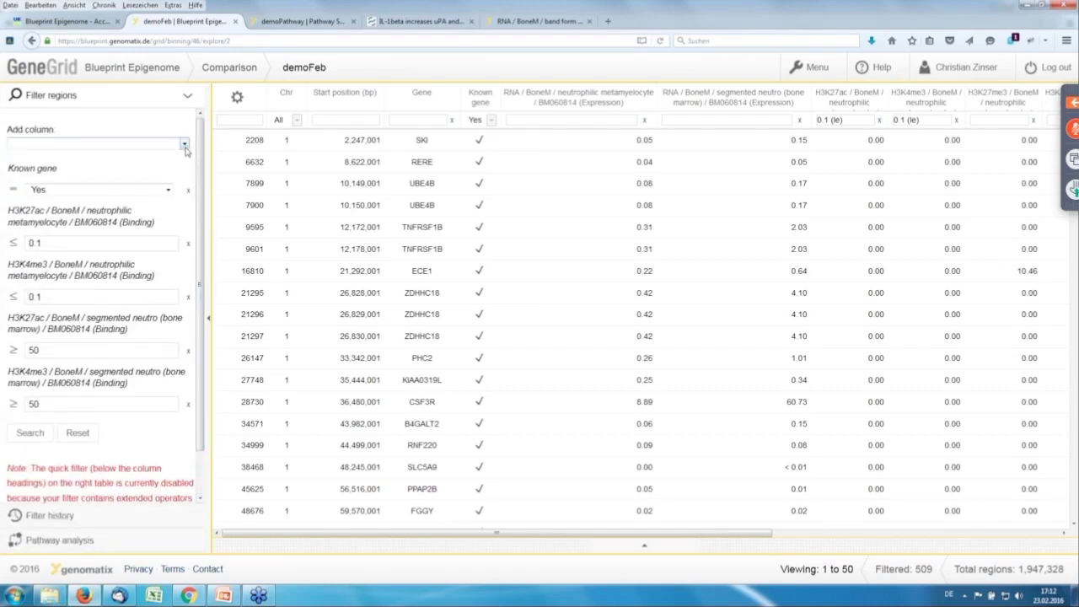
Add a Gene filter for FCGR3B [FCGR3B, 2215] and search, leaving 2 regions on chromosome 1.
left_click(184, 144)
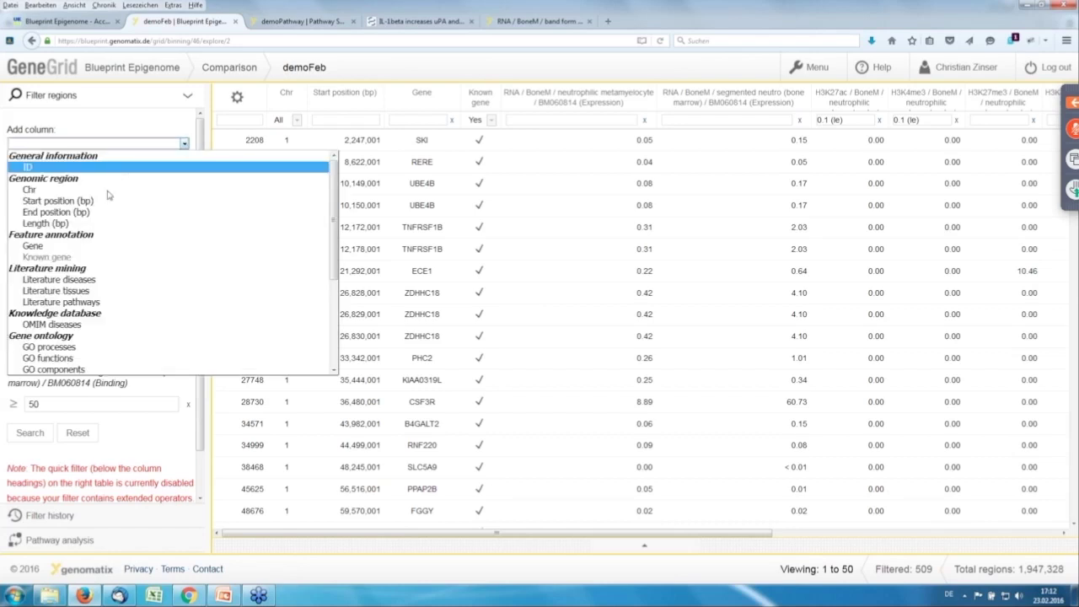
left_click(75, 246)
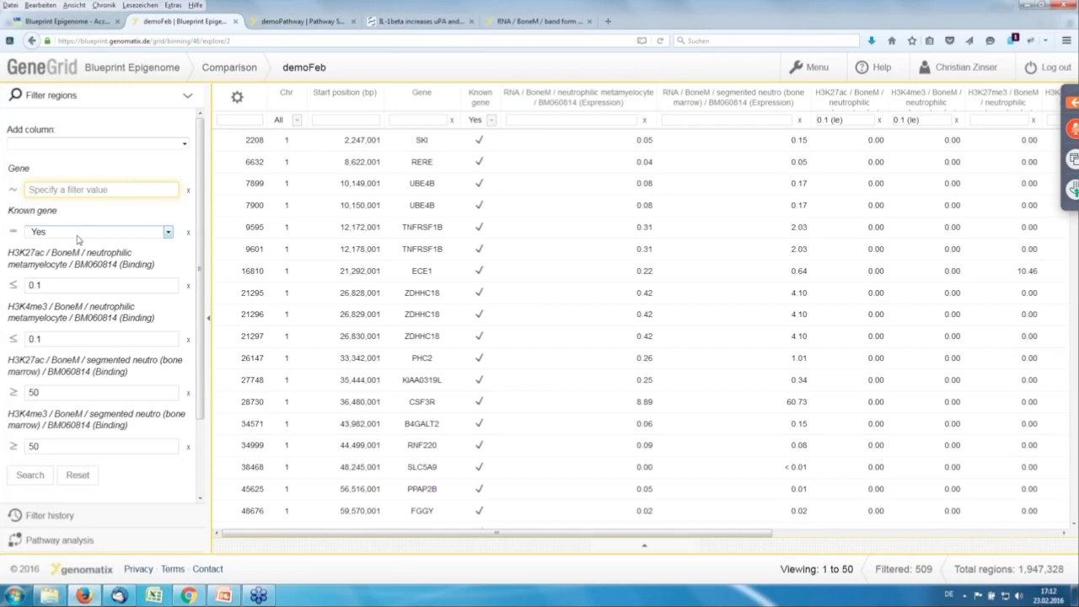
type("fcgr3b")
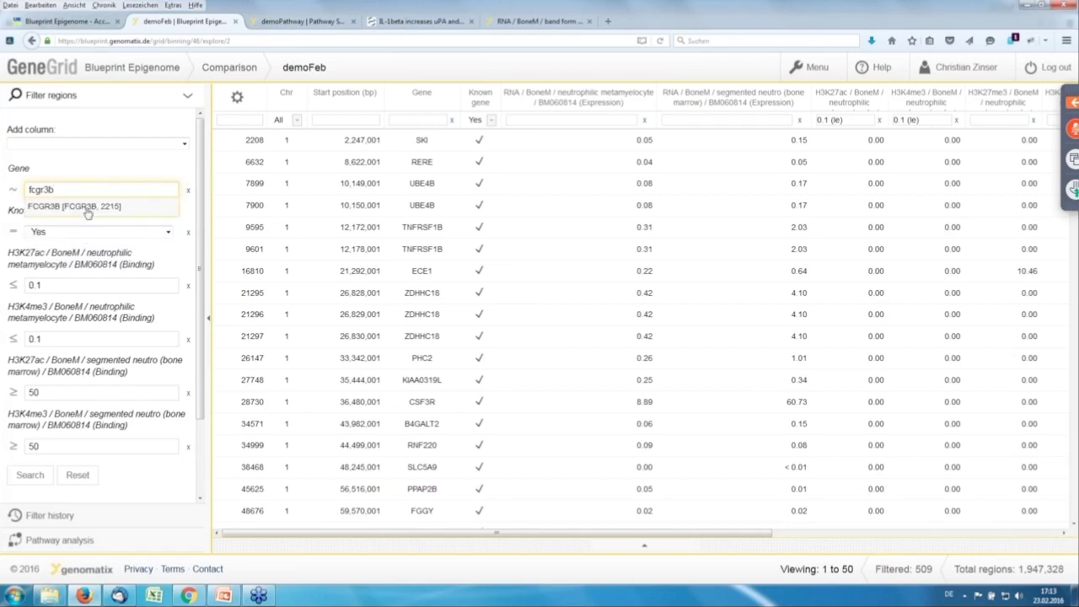
left_click(88, 207)
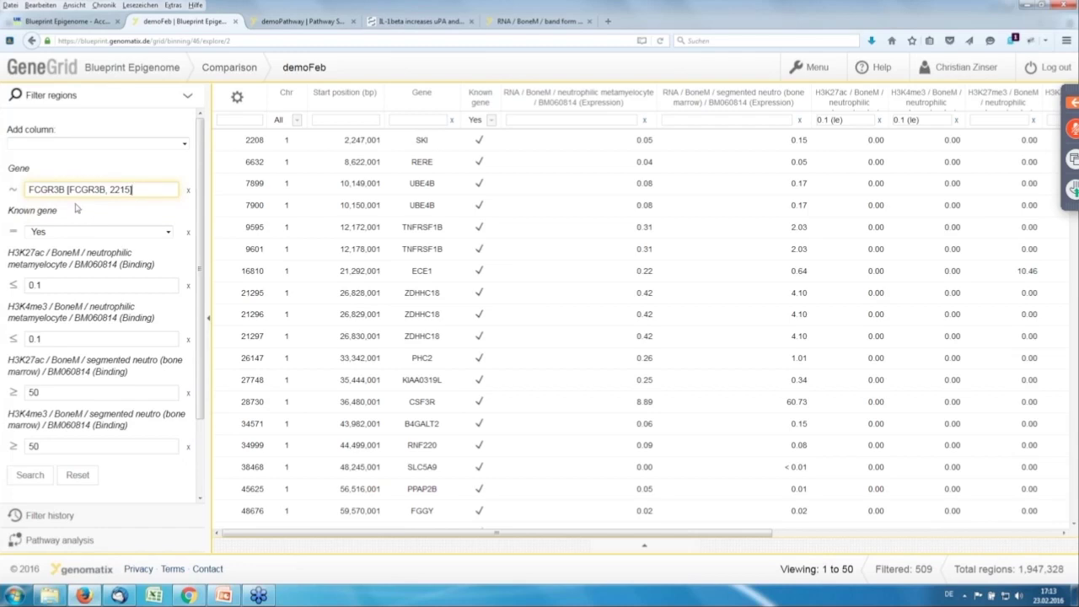
left_click(34, 477)
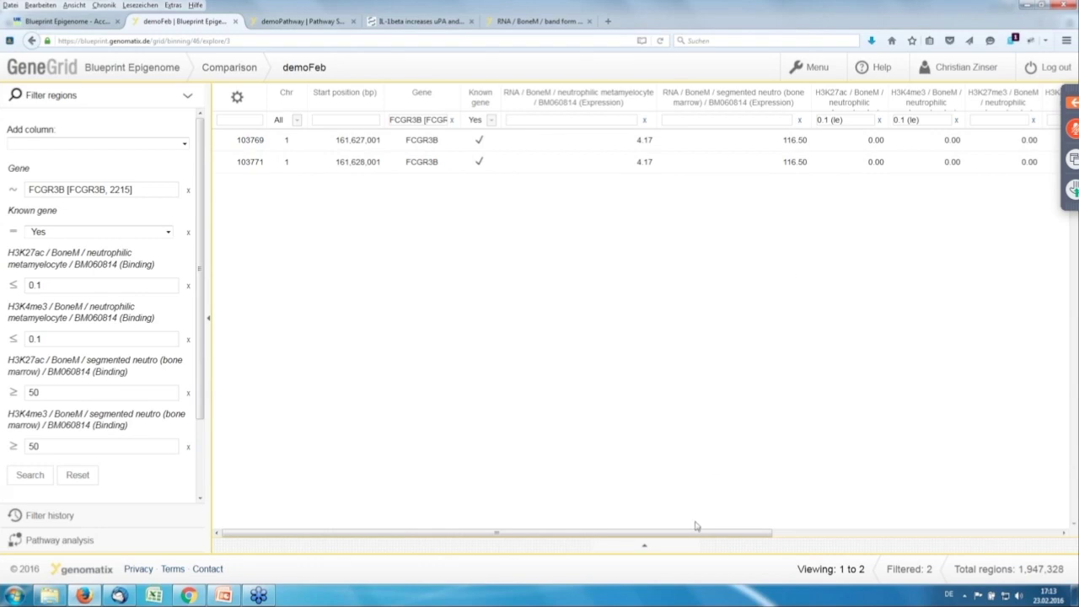
Check the table's columns, then browse the second FCGR3B region (161,628,001) in the GRCh38 genome browser.
left_click_drag(691, 541, 997, 547)
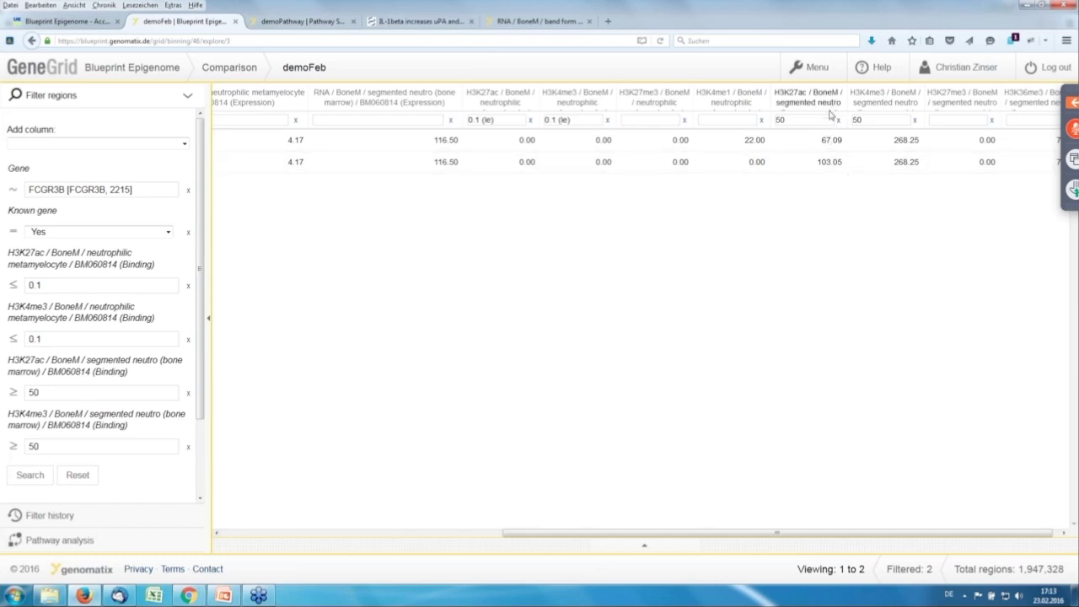
left_click_drag(790, 534, 459, 498)
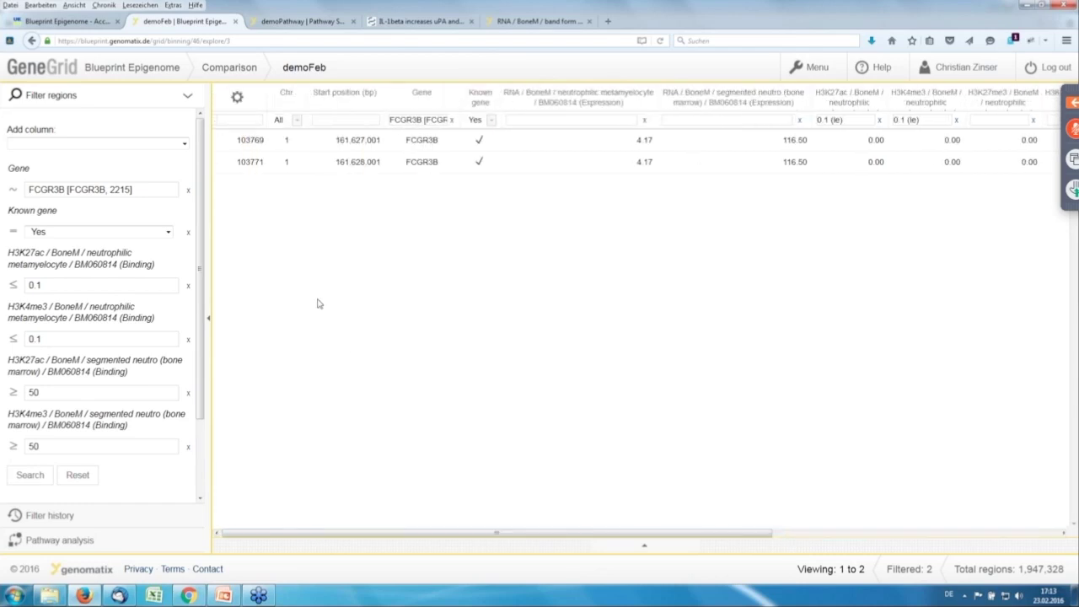
mouse_move(254, 169)
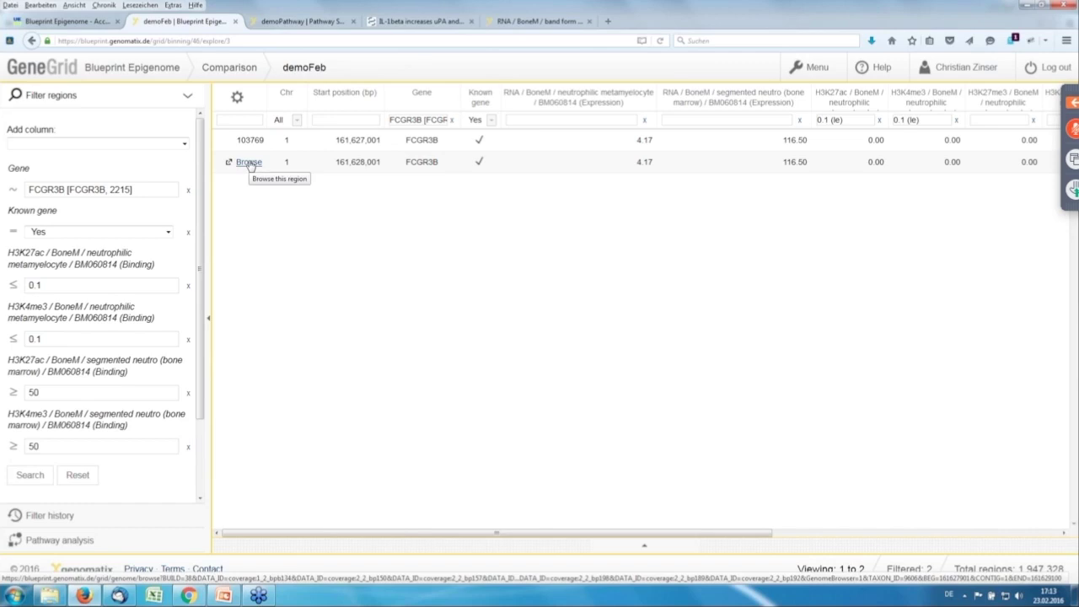
left_click(248, 162)
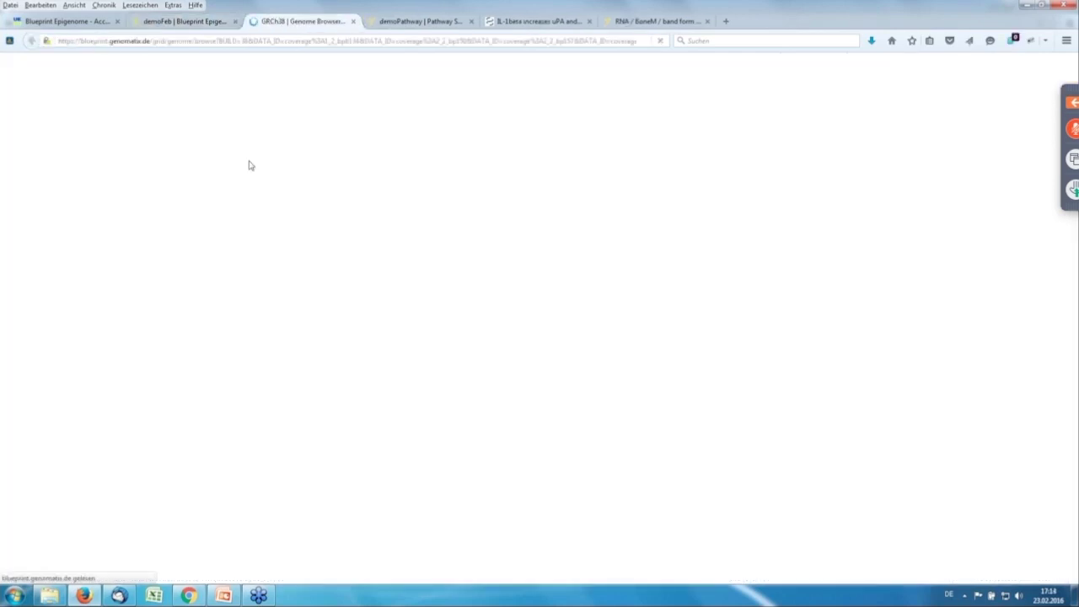
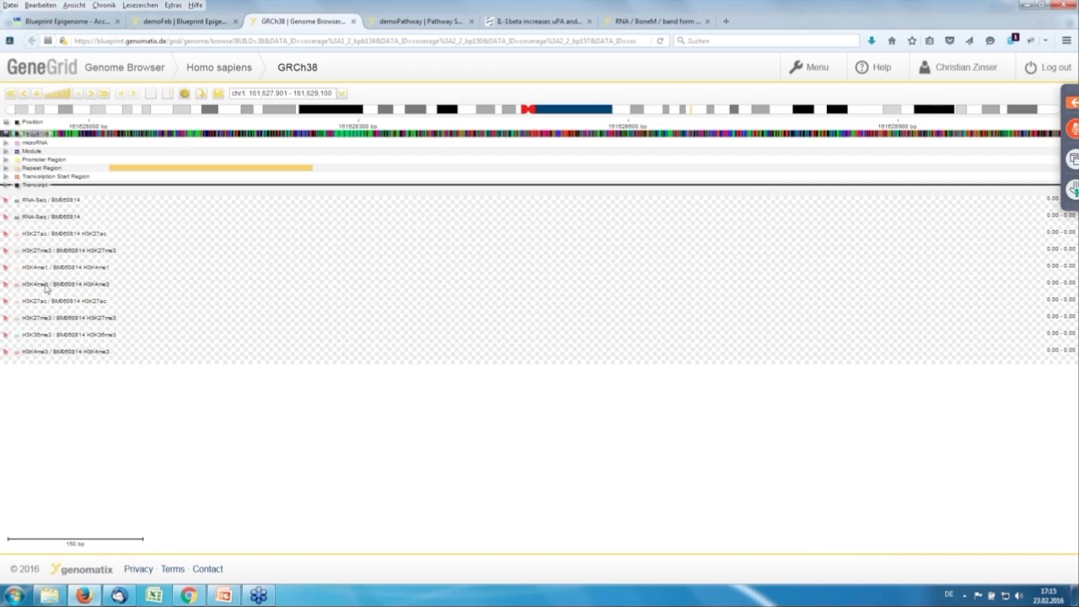
Expand the FCGR3B transcript track and inspect transcript, RNA-Seq and H3K27ac/H3K36me3/H3K4me3 coverage tooltips.
mouse_move(46, 288)
left_click(5, 186)
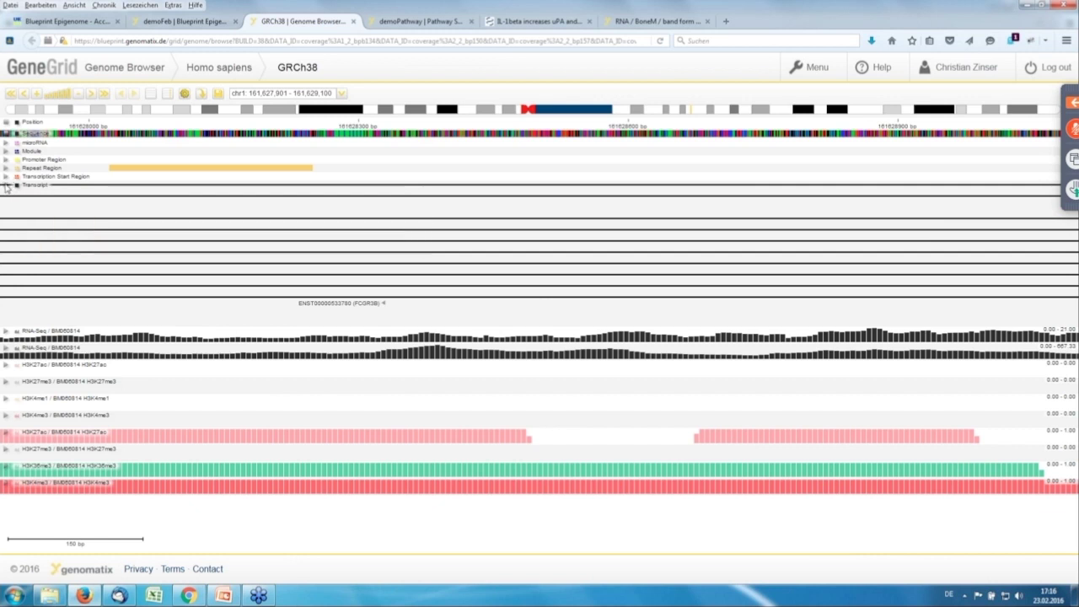
mouse_move(38, 213)
mouse_move(180, 283)
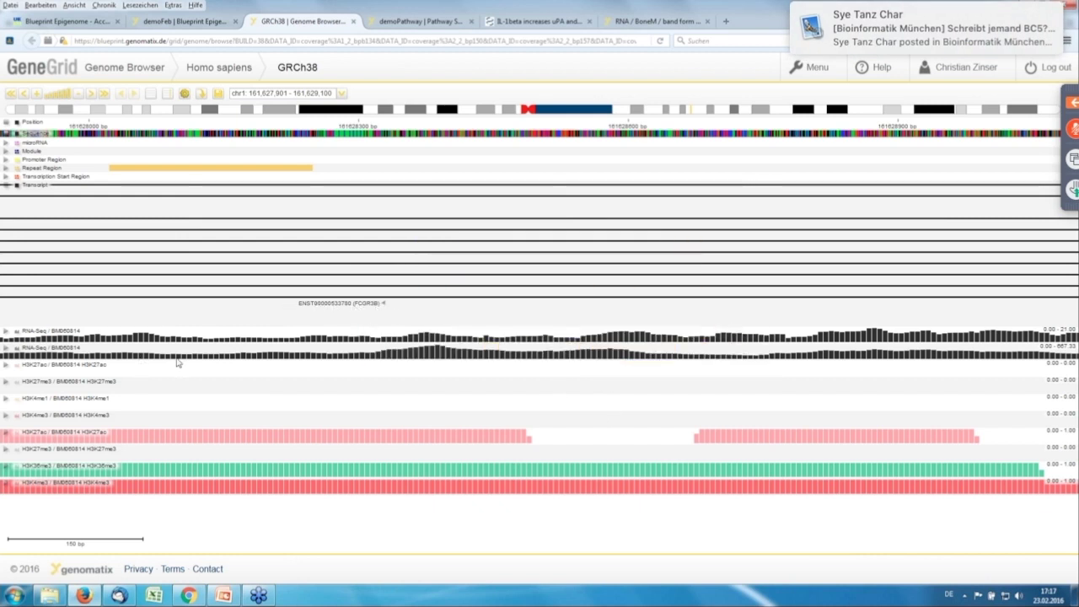
mouse_move(165, 344)
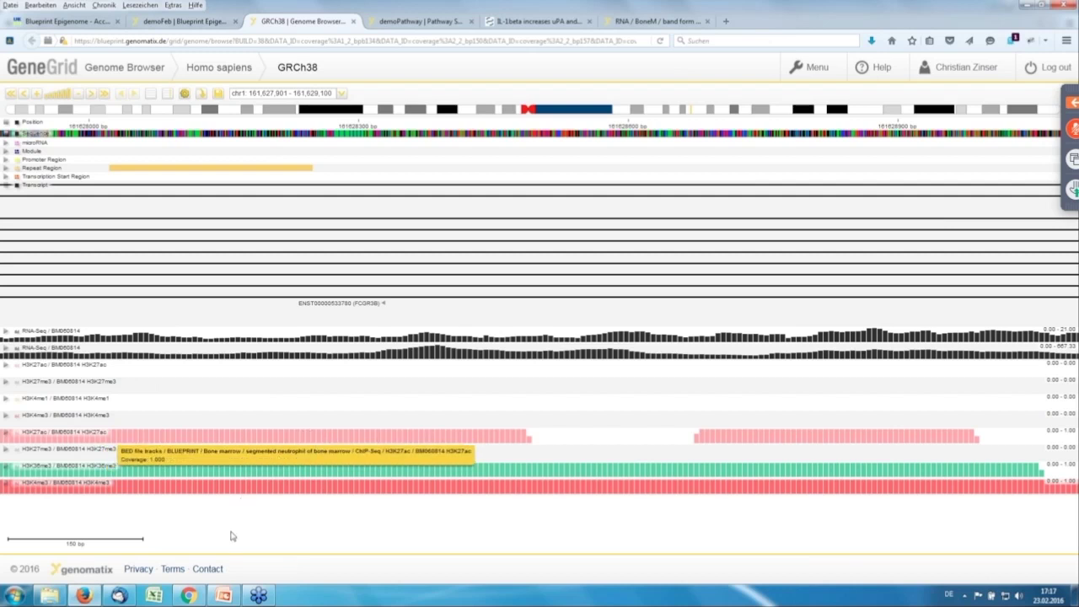
mouse_move(94, 486)
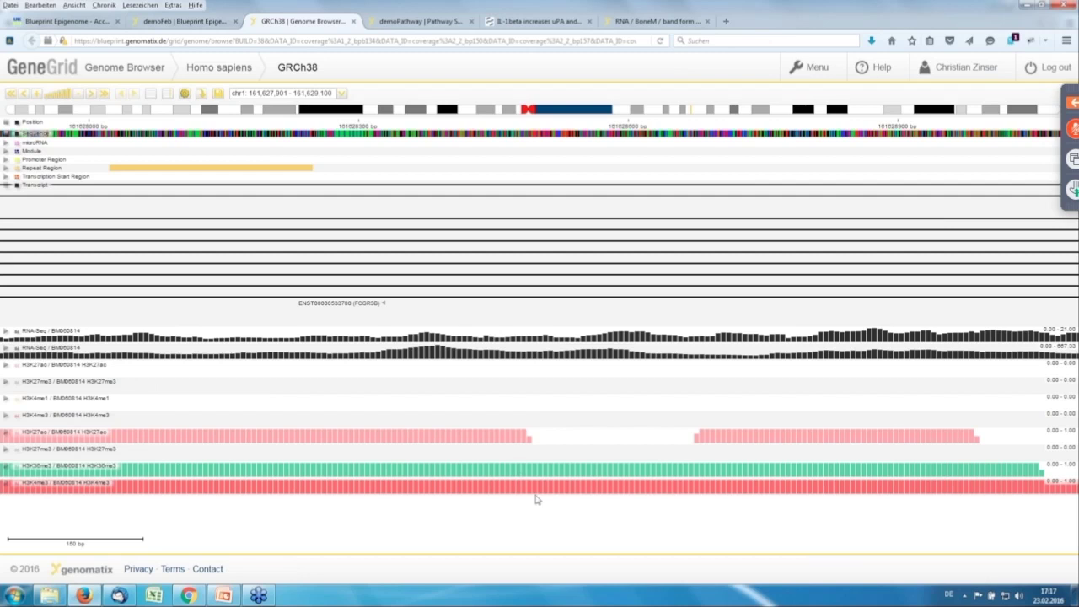
mouse_move(537, 499)
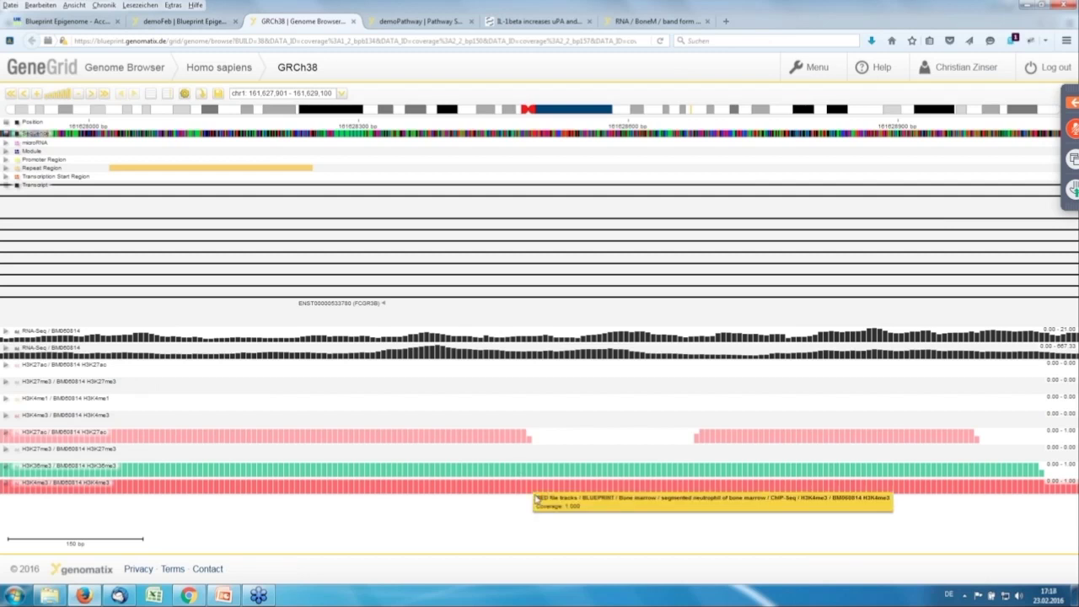
Zoom out to chr1:161,617,672–161,636,866 so every FCGR3B transcript variant is visible.
scroll(537, 499, "down", 1)
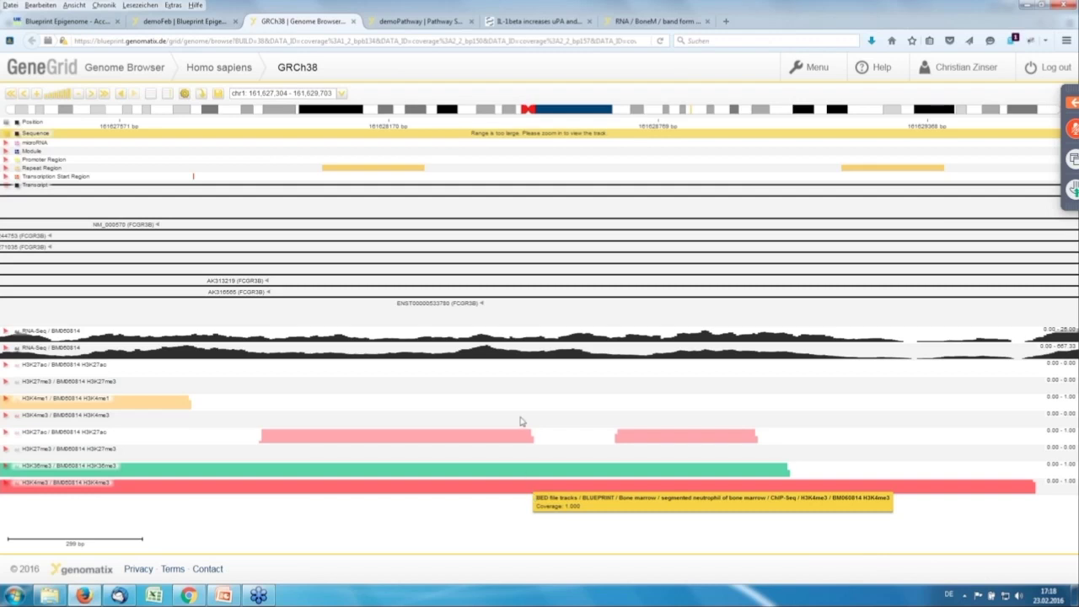
scroll(520, 422, "down", 2)
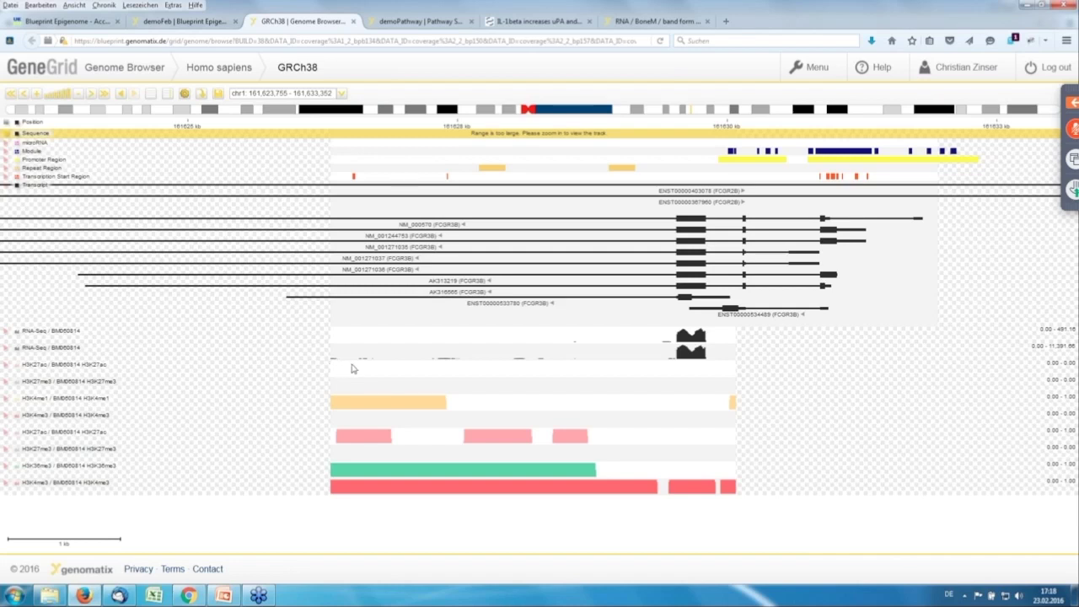
scroll(352, 368, "down", 2)
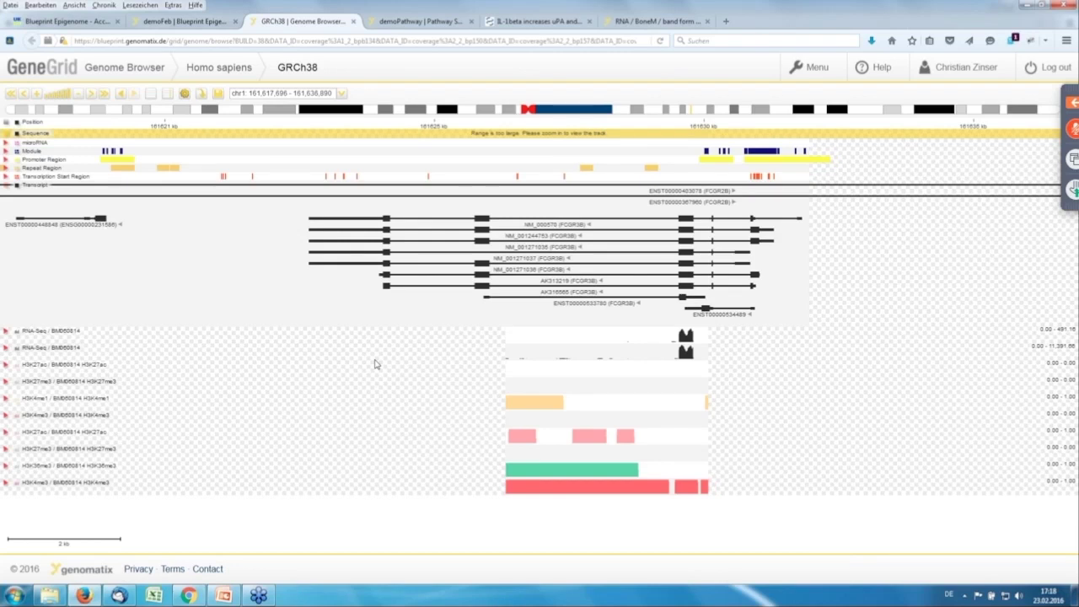
scroll(381, 364, "up", 2)
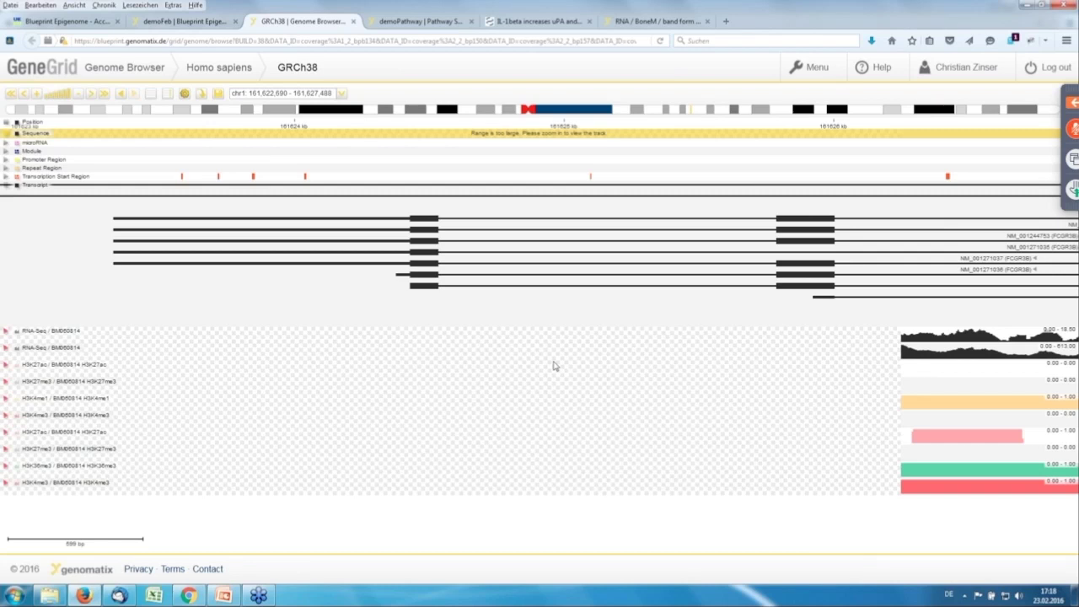
scroll(554, 365, "down", 2)
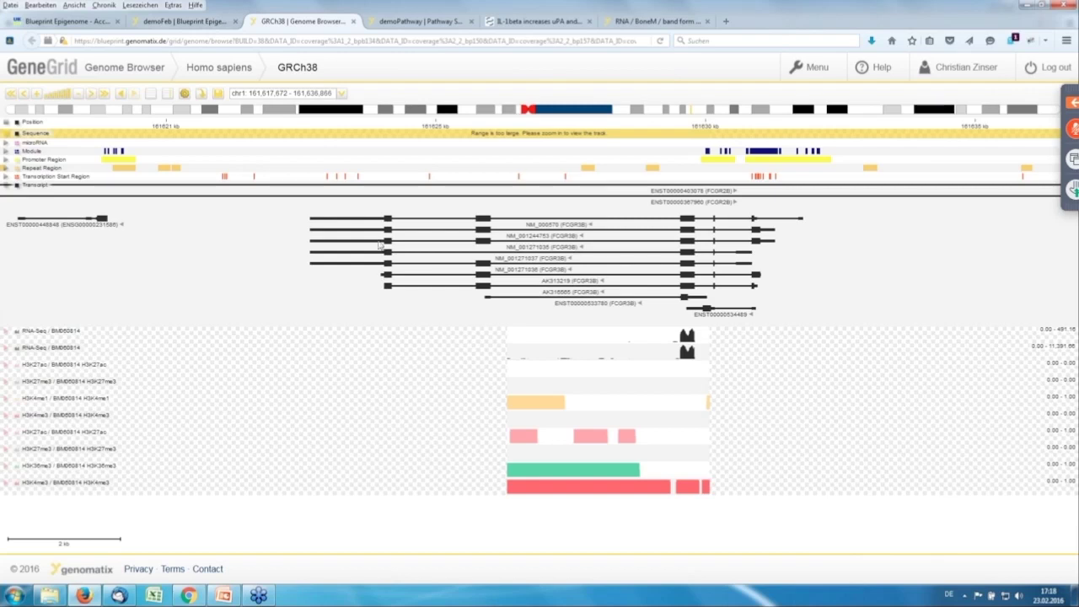
mouse_move(381, 246)
mouse_move(650, 339)
mouse_move(567, 340)
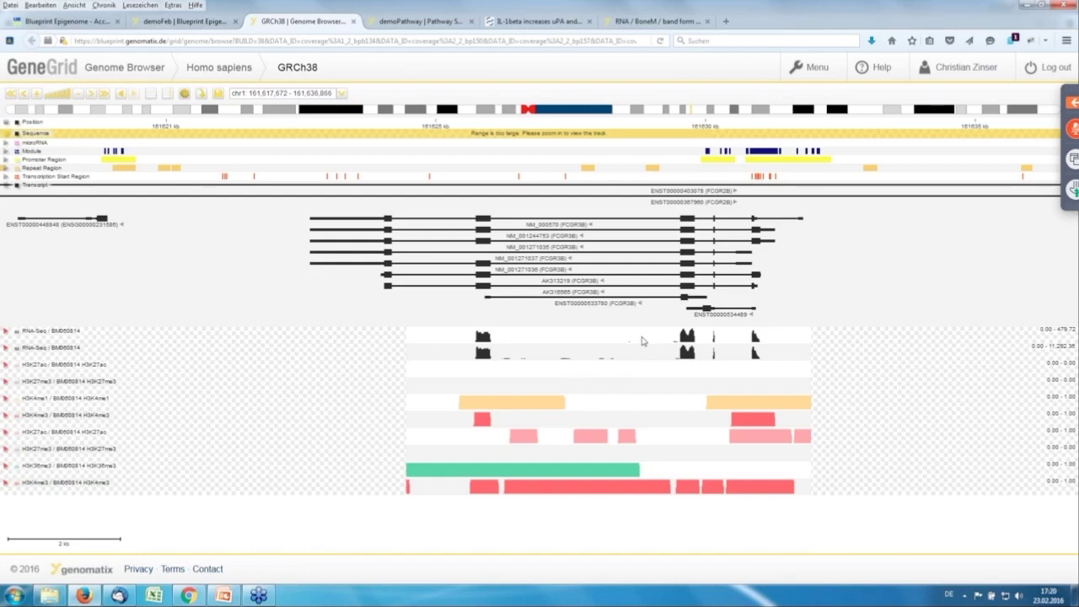
Close the demoPathway, IL-1beta article and RNA / BoneM pages, then look over the RNA-Seq coverage.
mouse_move(641, 340)
left_click(471, 21)
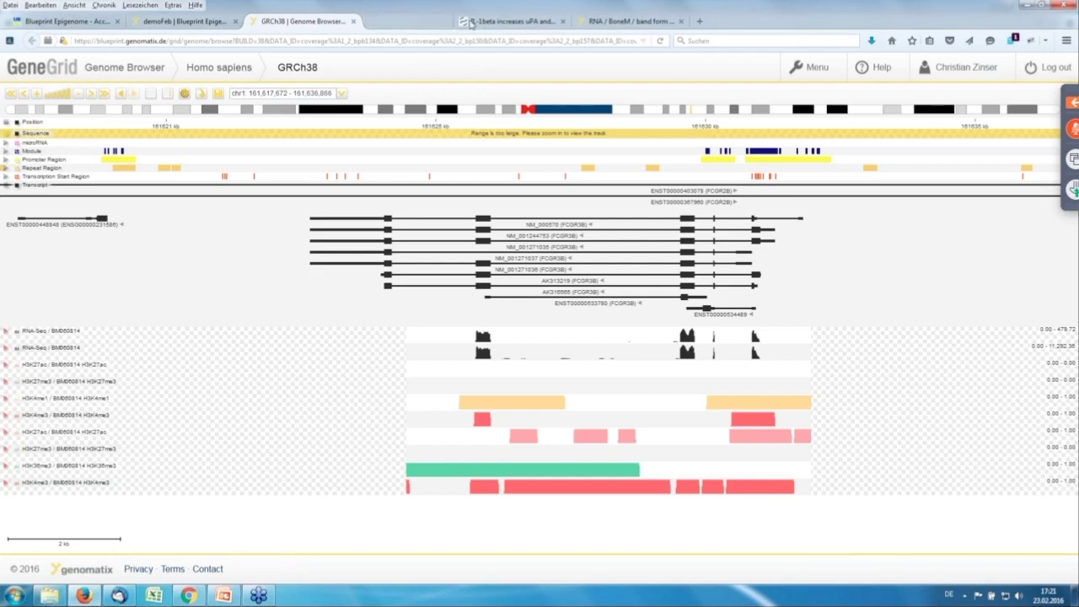
left_click(471, 21)
left_click(471, 21)
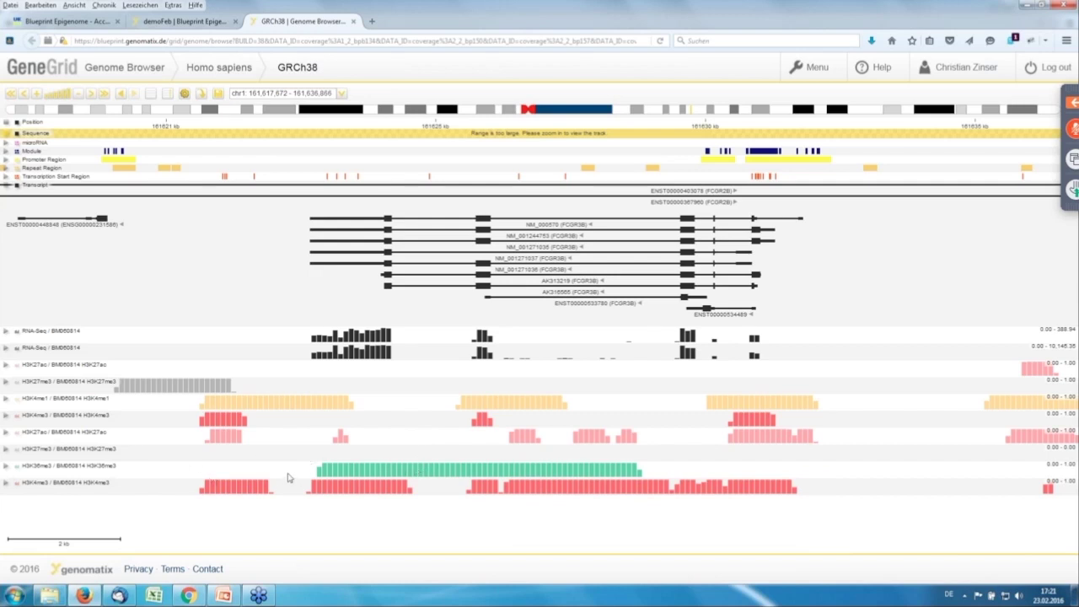
mouse_move(223, 489)
mouse_move(228, 422)
mouse_move(98, 416)
mouse_move(625, 496)
mouse_move(656, 337)
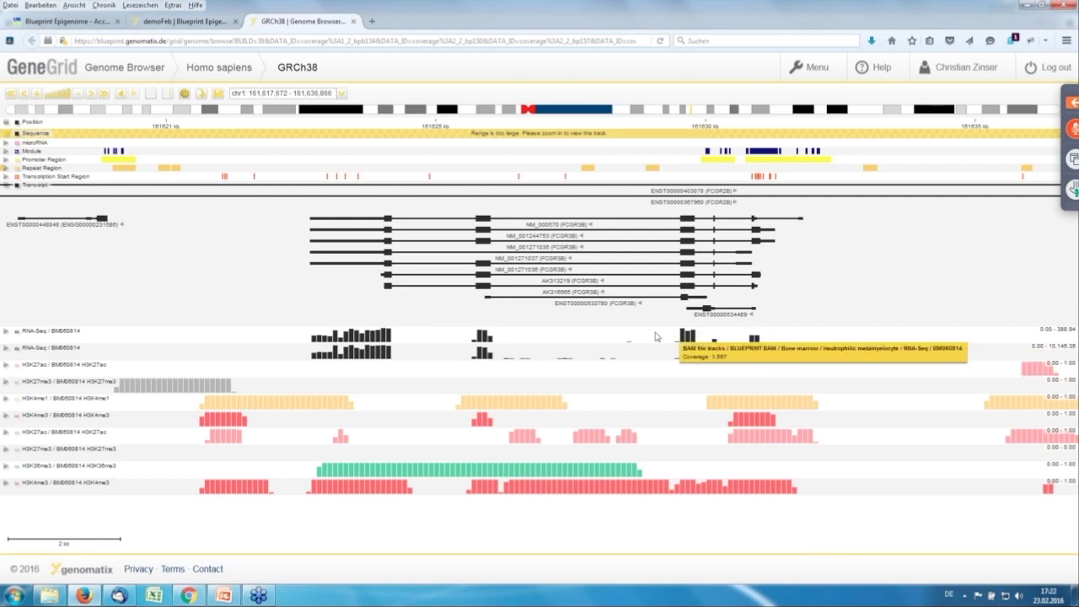
Set both RNA-Seq BM060814 tracks to Global common auto scale together.
right_click(656, 337)
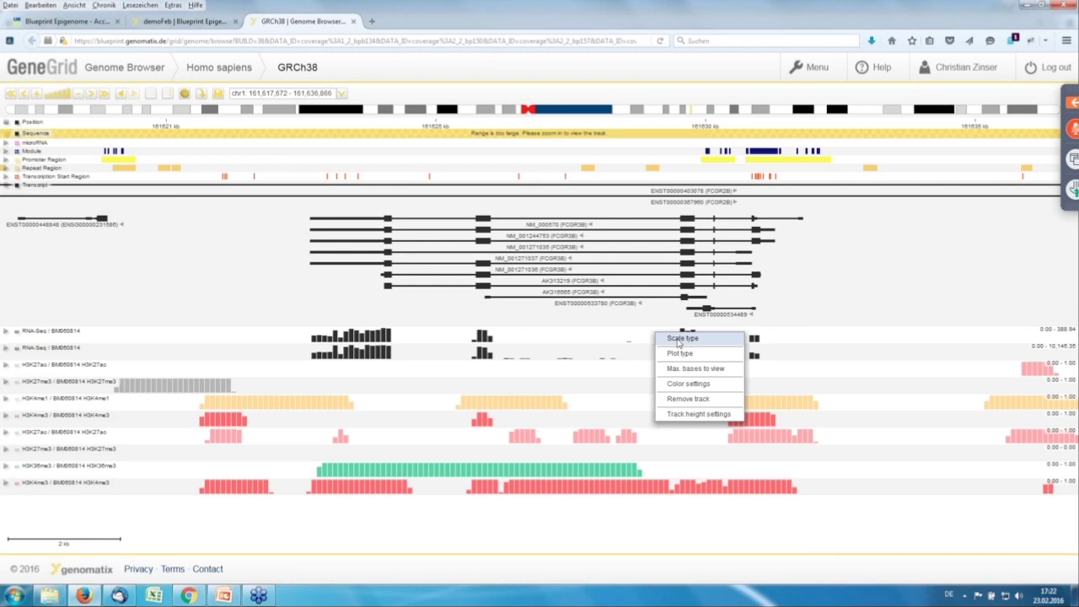
left_click(678, 339)
left_click(640, 299)
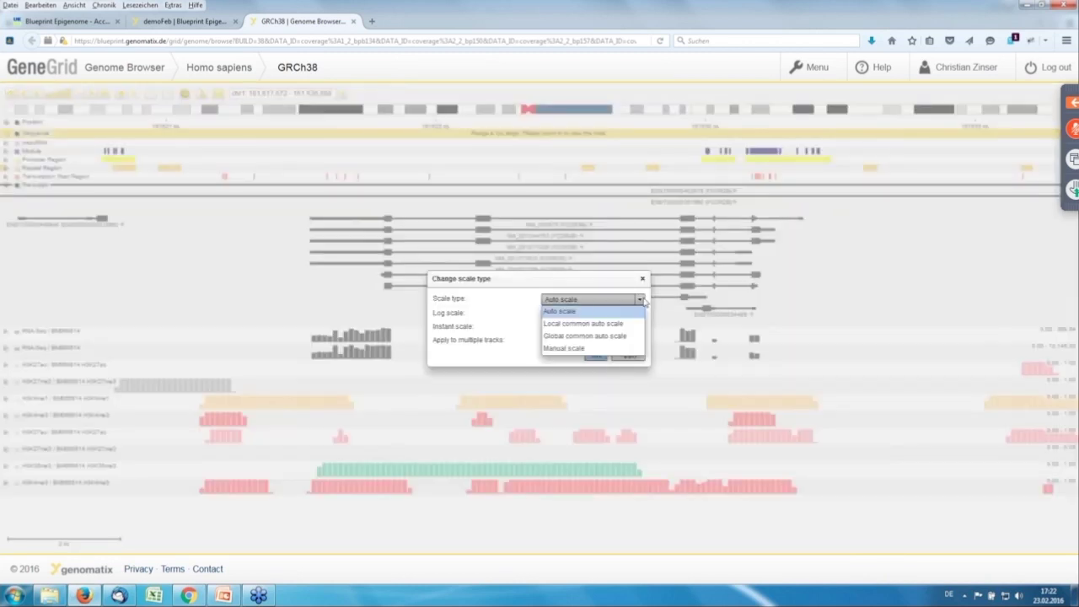
left_click(570, 336)
left_click(545, 341)
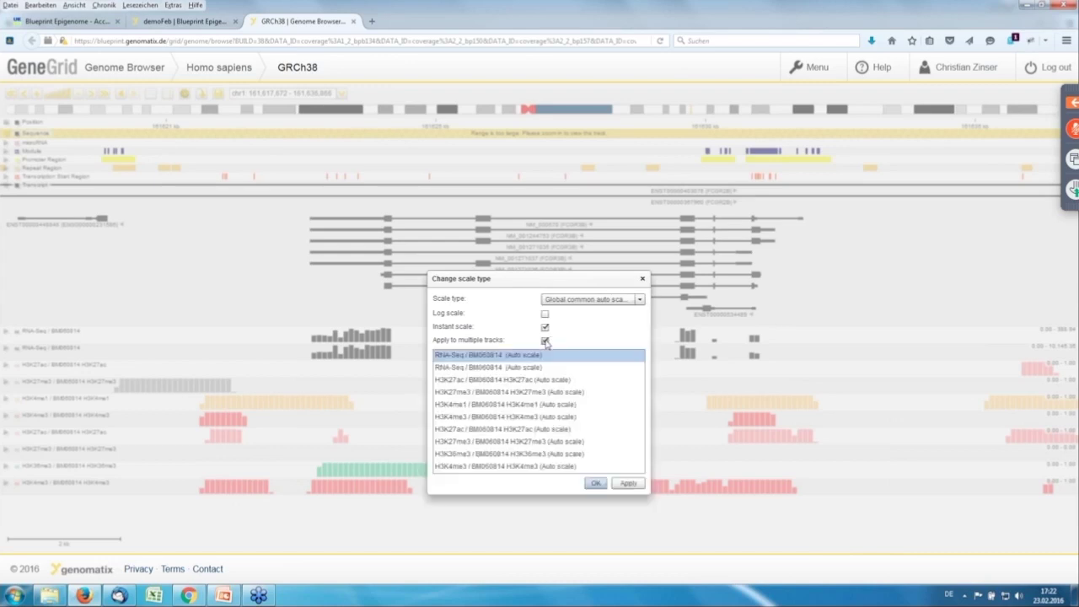
left_click(514, 368, "ctrl")
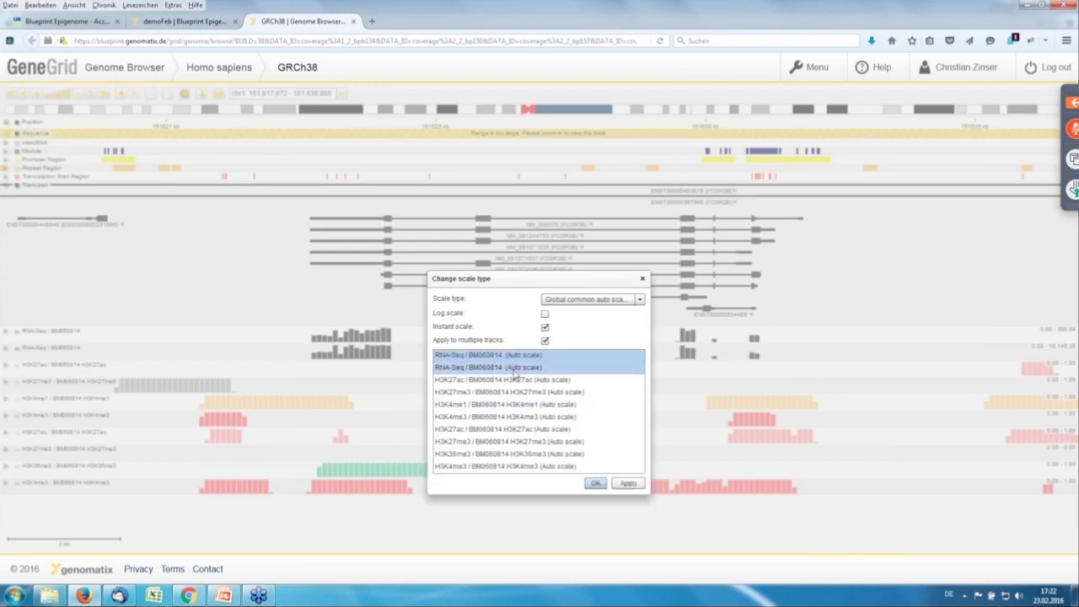
left_click(596, 484)
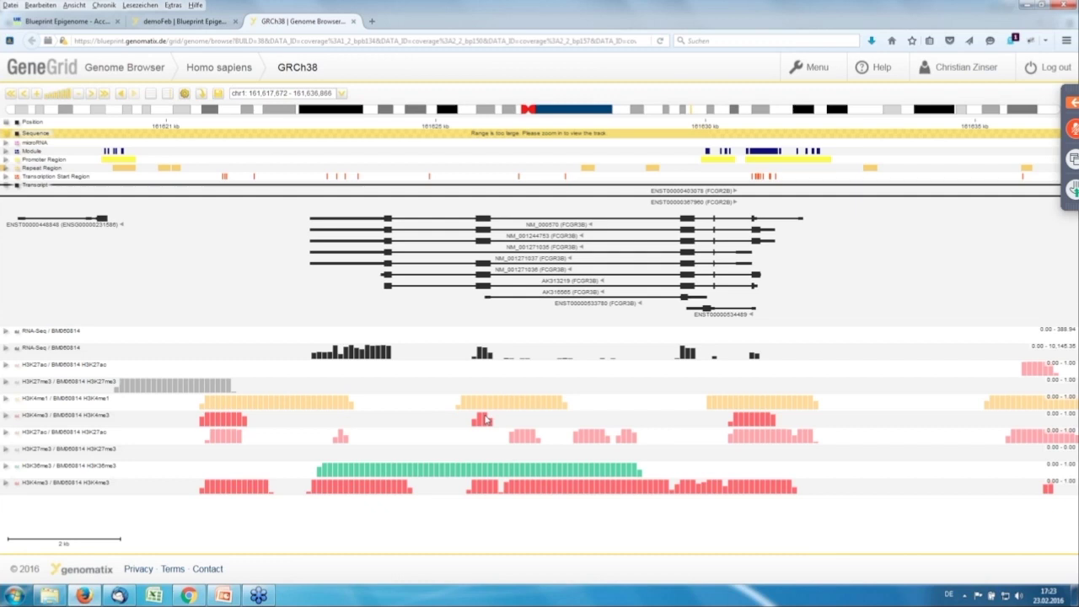
Change the plot type of all eight histone tracks, H3K27ac through H3K4me3, to Region map.
mouse_move(482, 407)
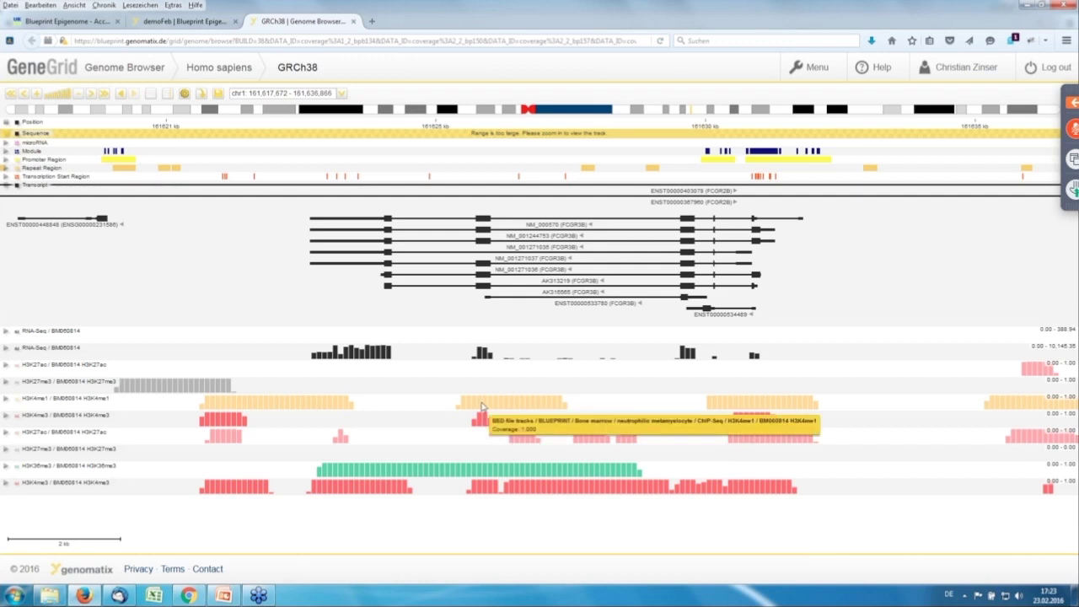
right_click(482, 407)
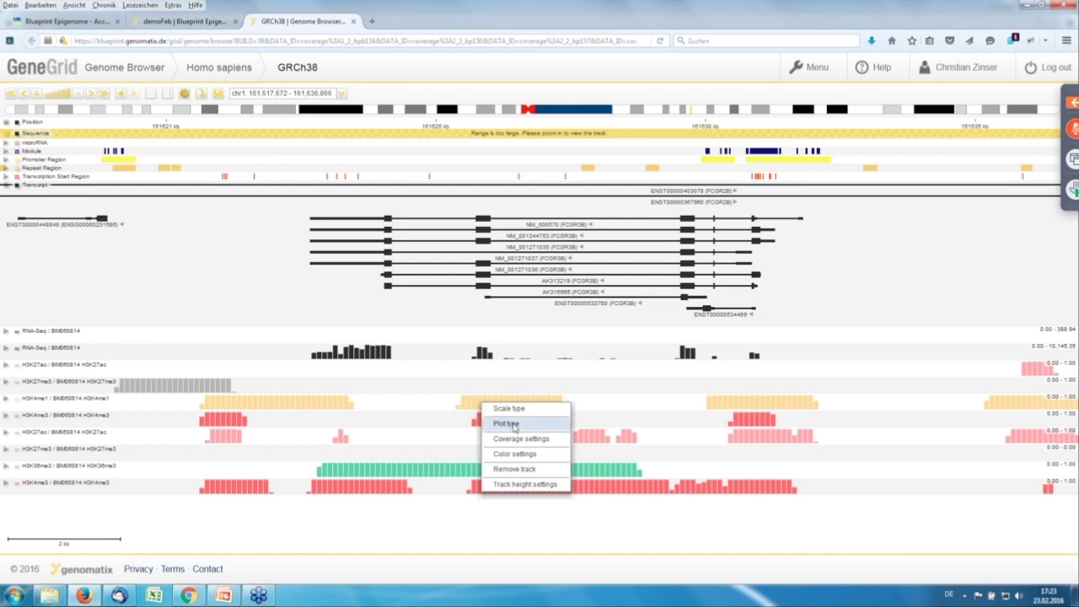
left_click(508, 423)
left_click(604, 313)
left_click(573, 338)
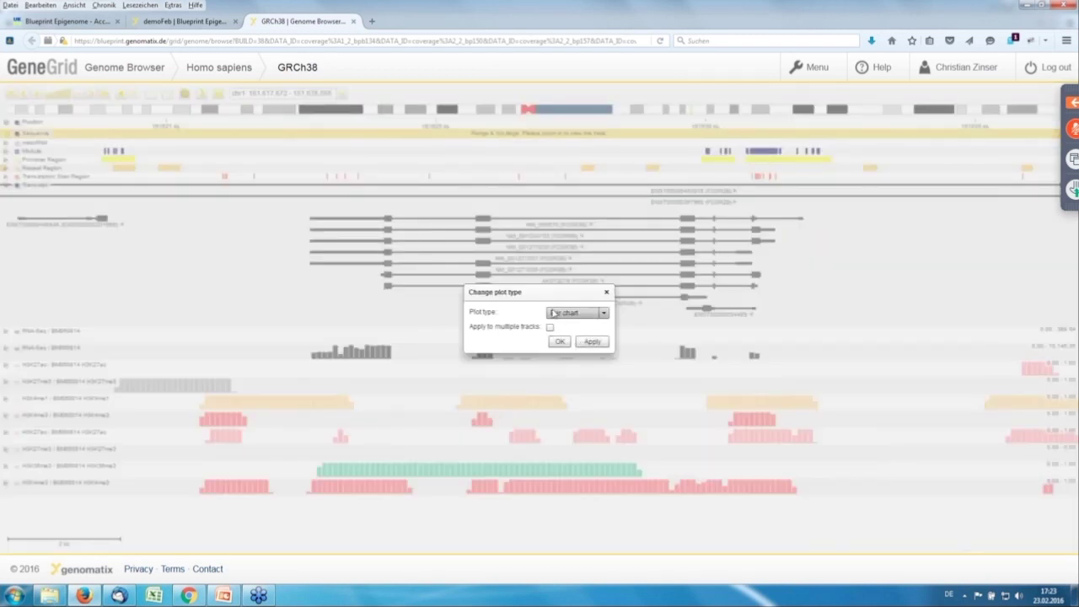
left_click(604, 312)
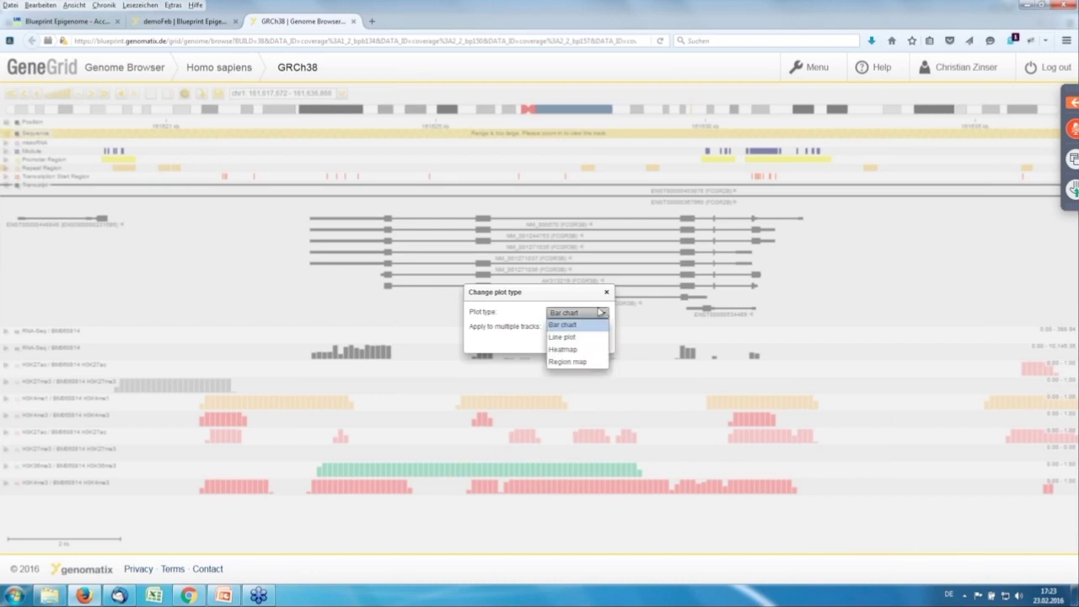
left_click(583, 362)
left_click(549, 328)
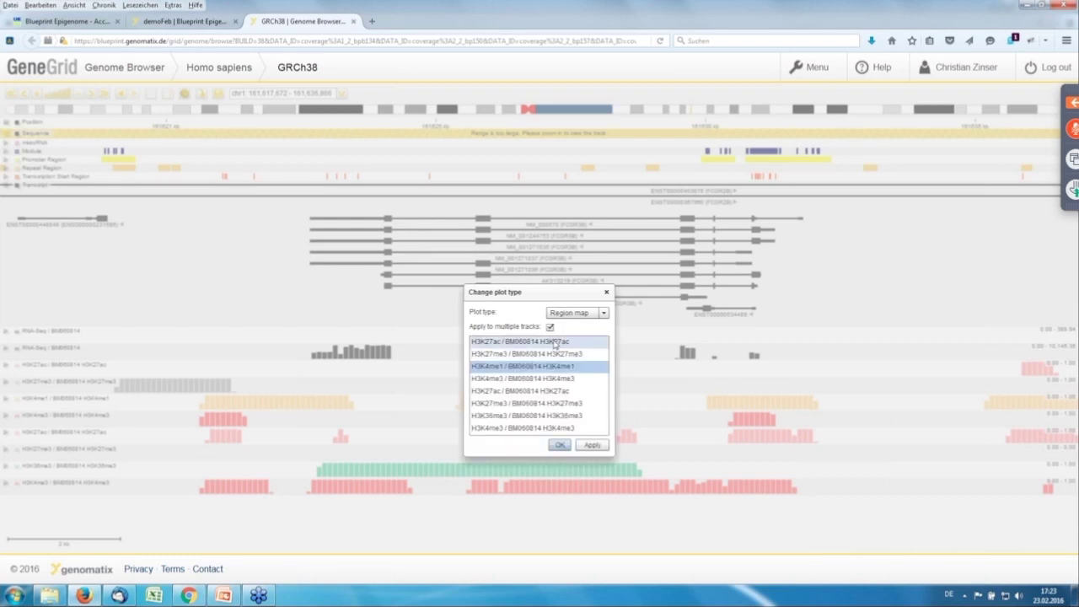
left_click(553, 343)
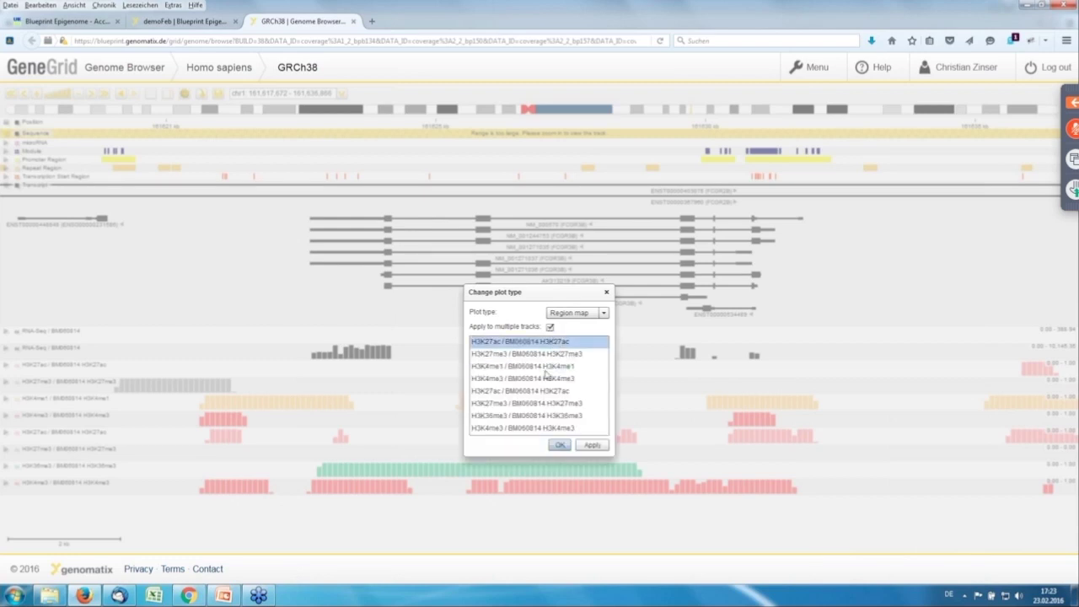
left_click(538, 430, "shift")
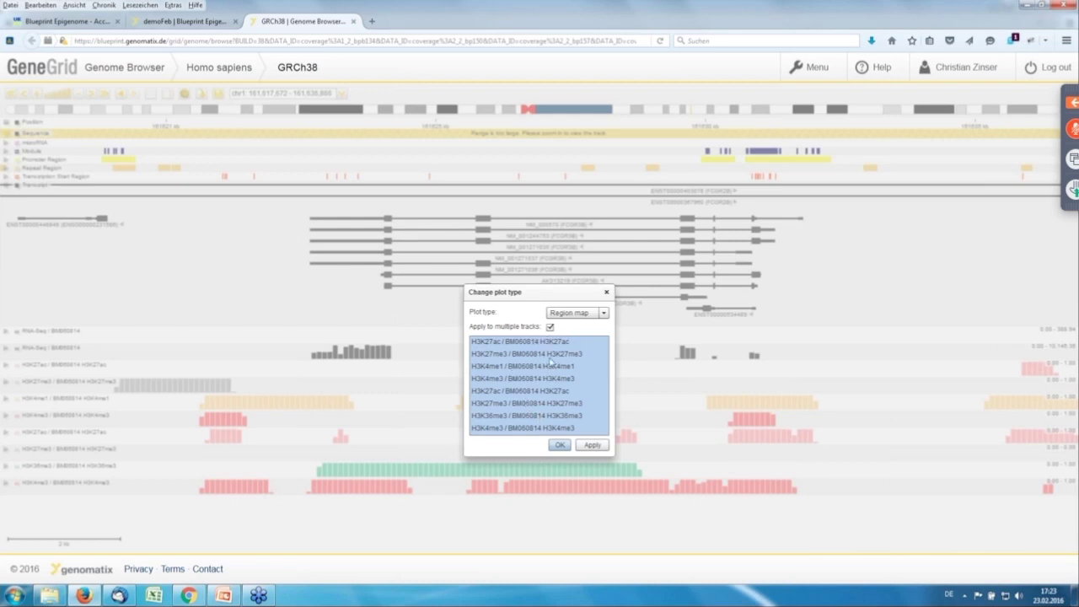
left_click(561, 446)
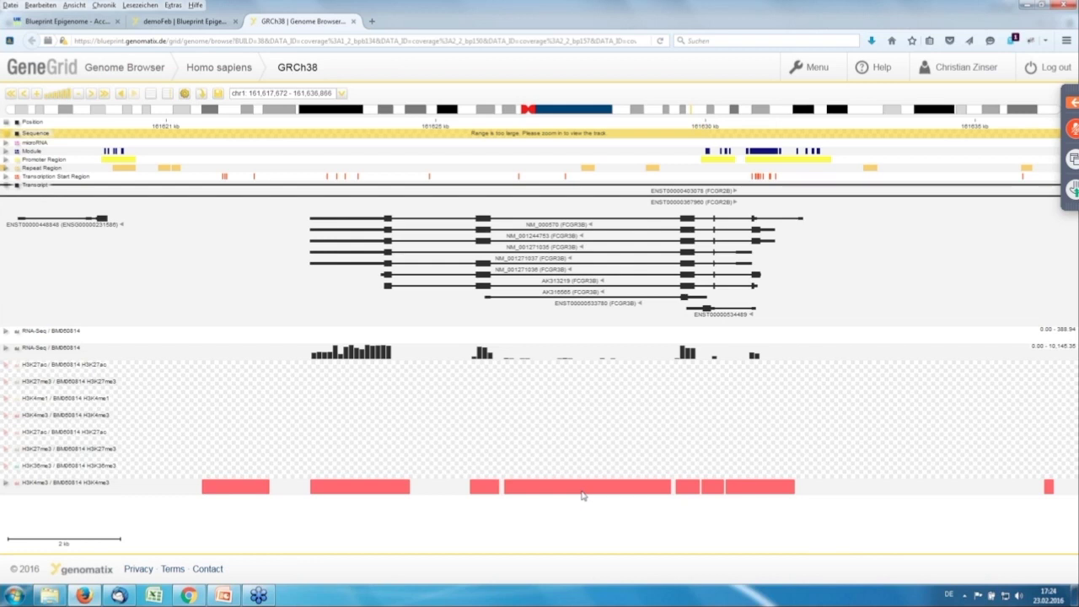
mouse_move(572, 495)
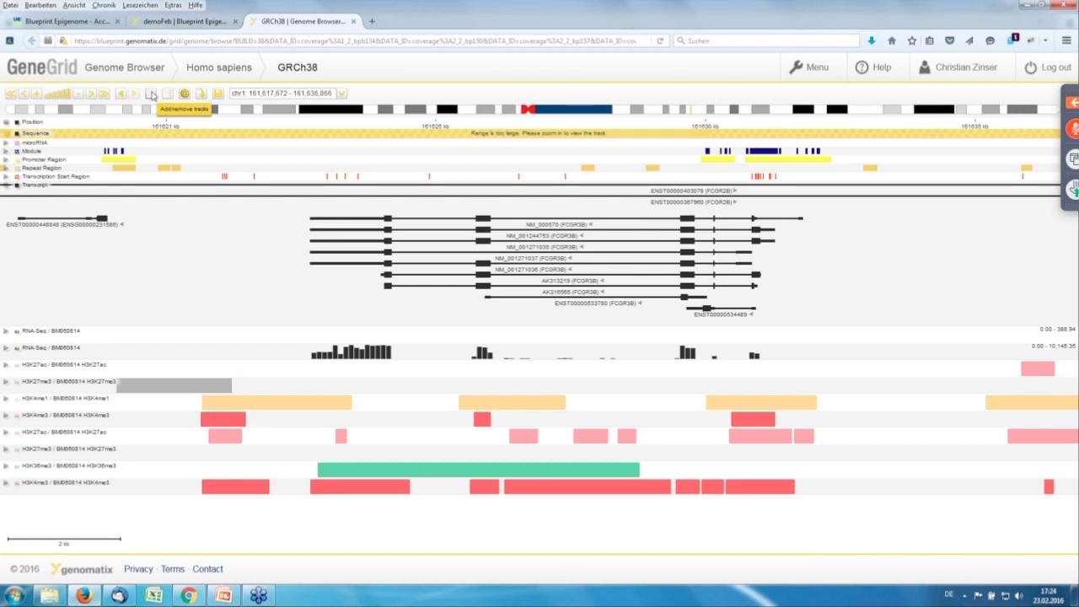
Tick BAM file tracks > BLUEPRINT > Bone marrow > band form neutrophil > RNA-Seq / BM060814.
left_click(151, 94)
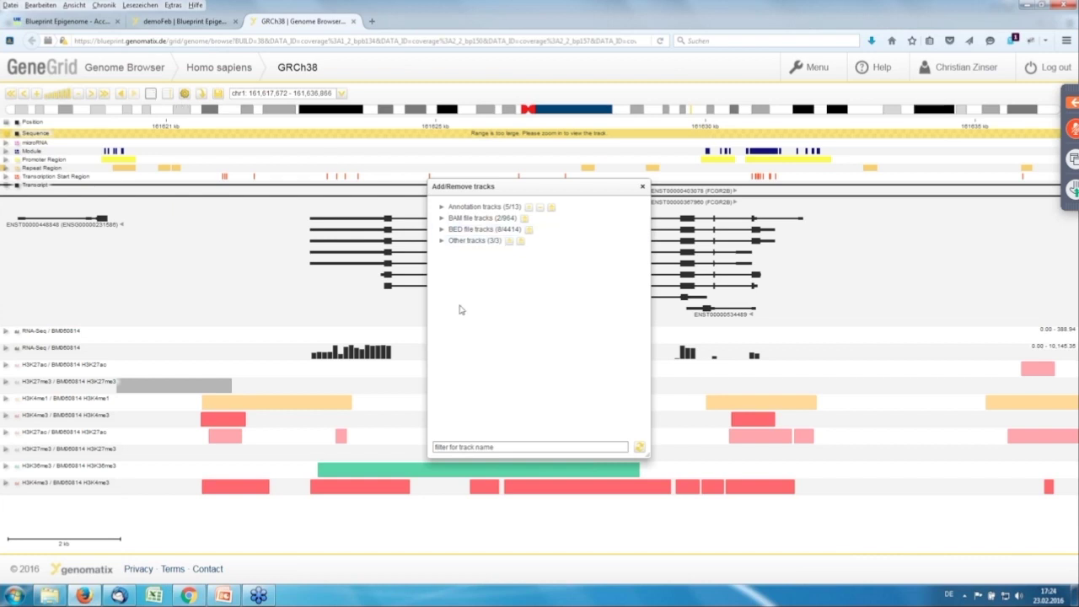
left_click(440, 218)
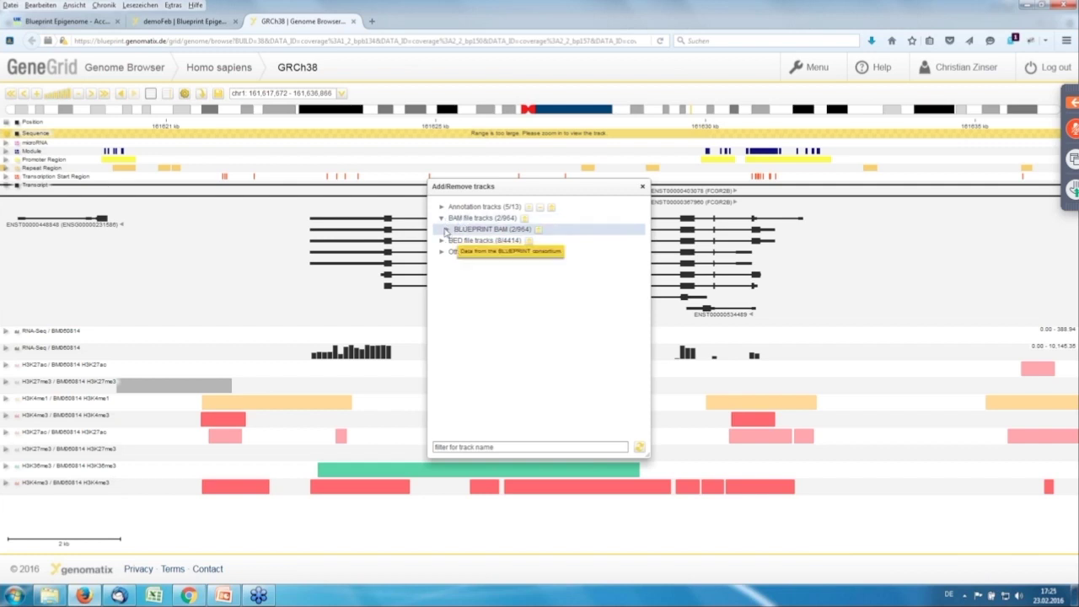
left_click(447, 231)
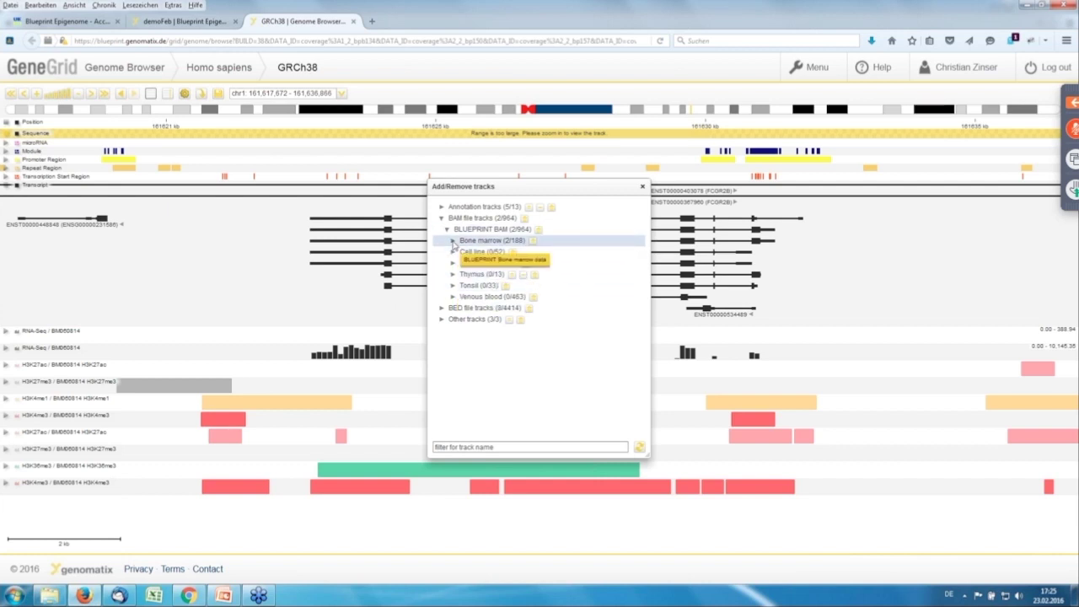
left_click(453, 242)
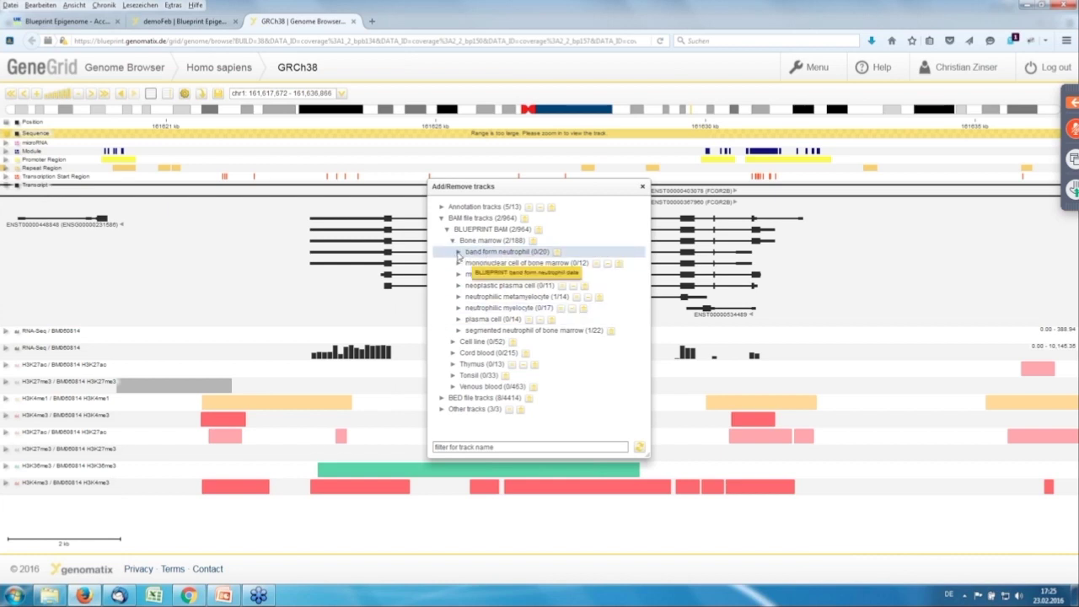
left_click(459, 252)
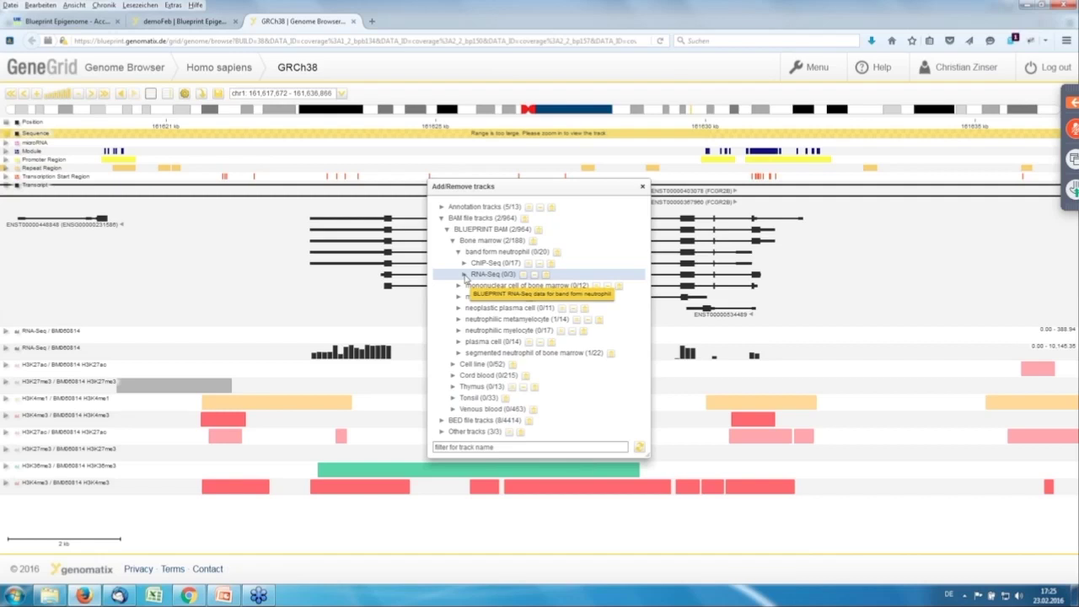
left_click(464, 275)
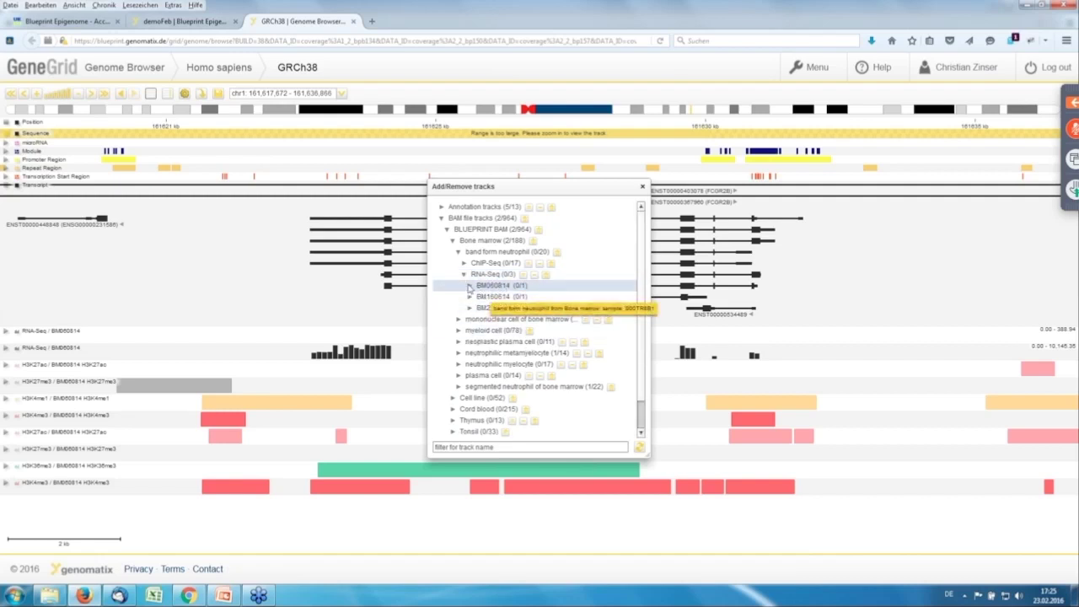
left_click(469, 286)
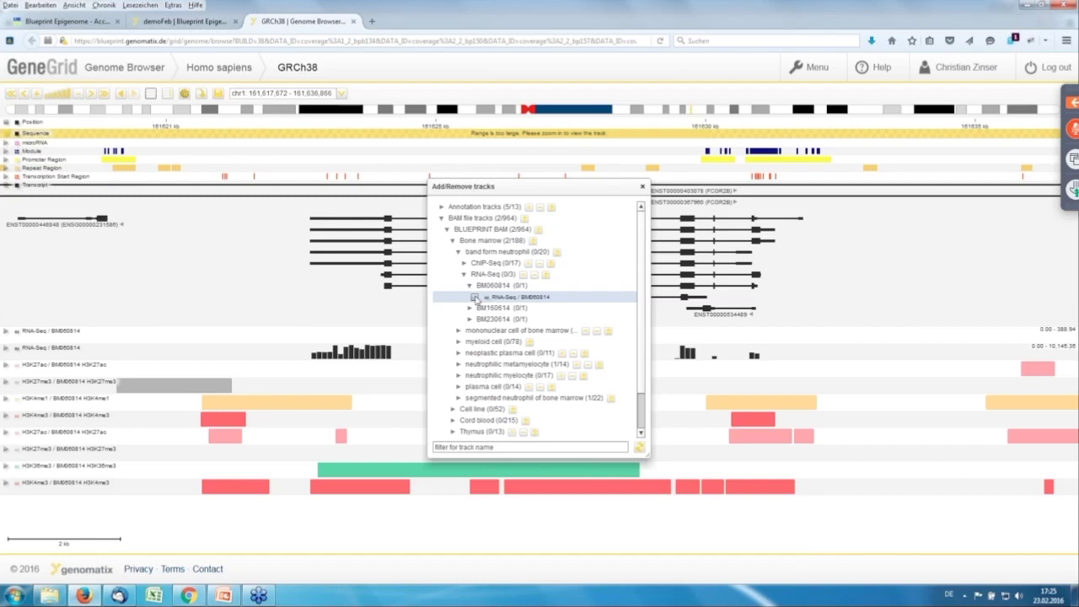
left_click(476, 299)
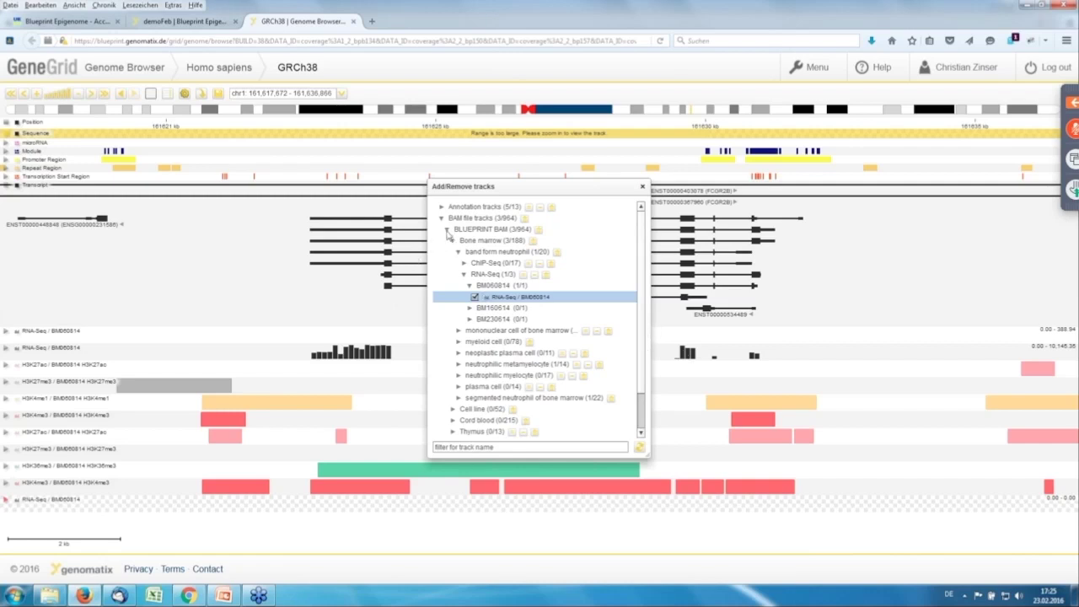
scroll(442, 222, "down", 2)
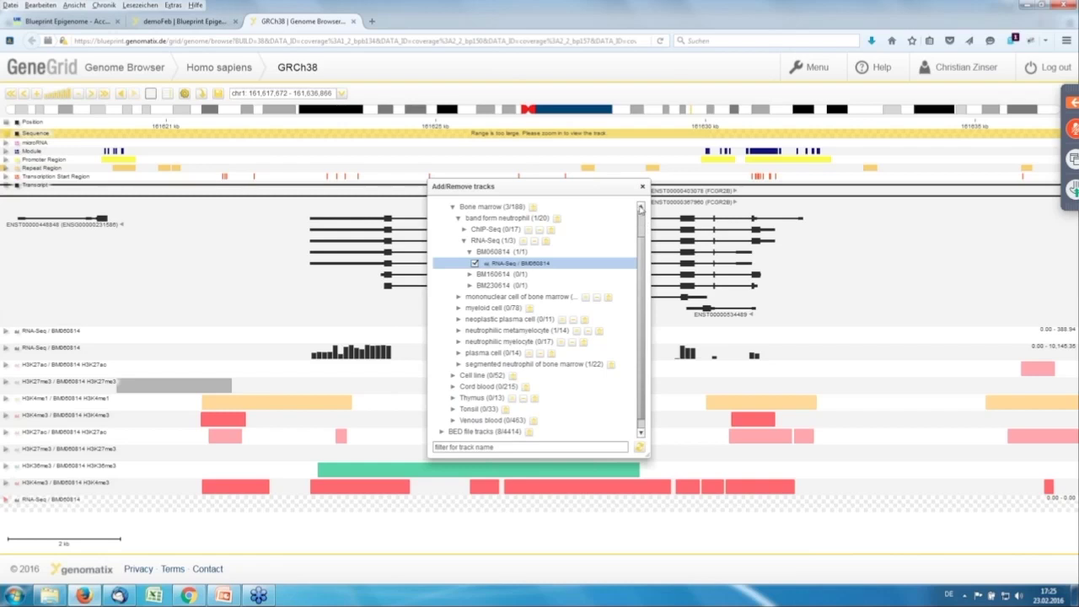
left_click(640, 208)
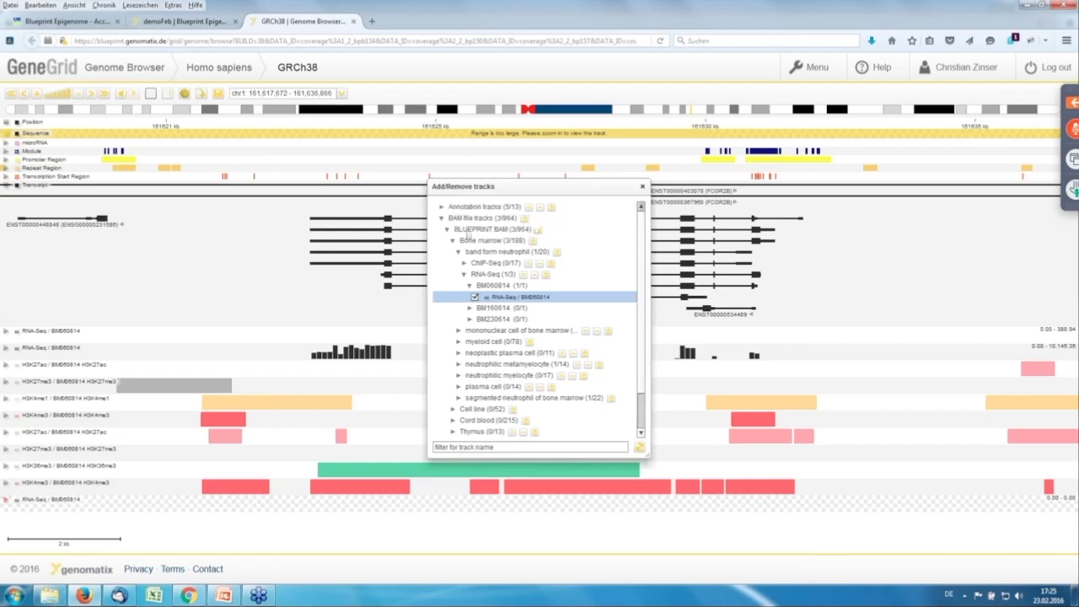
Add the band form neutrophil ChIP-Seq H3K27ac BM060814 track from BLUEPRINT BED file tracks.
left_click(441, 218)
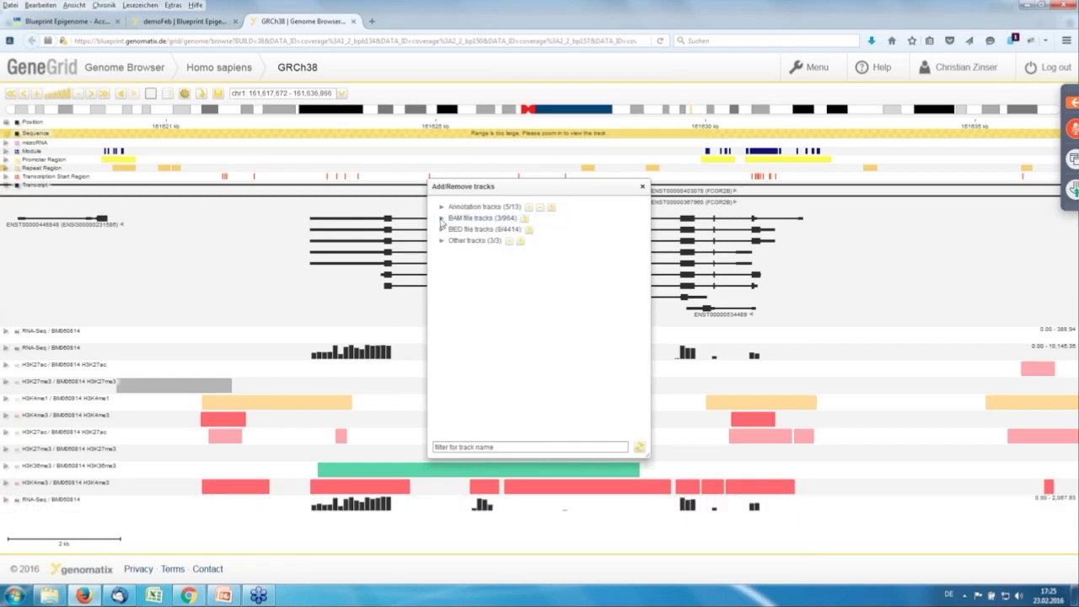
left_click(441, 230)
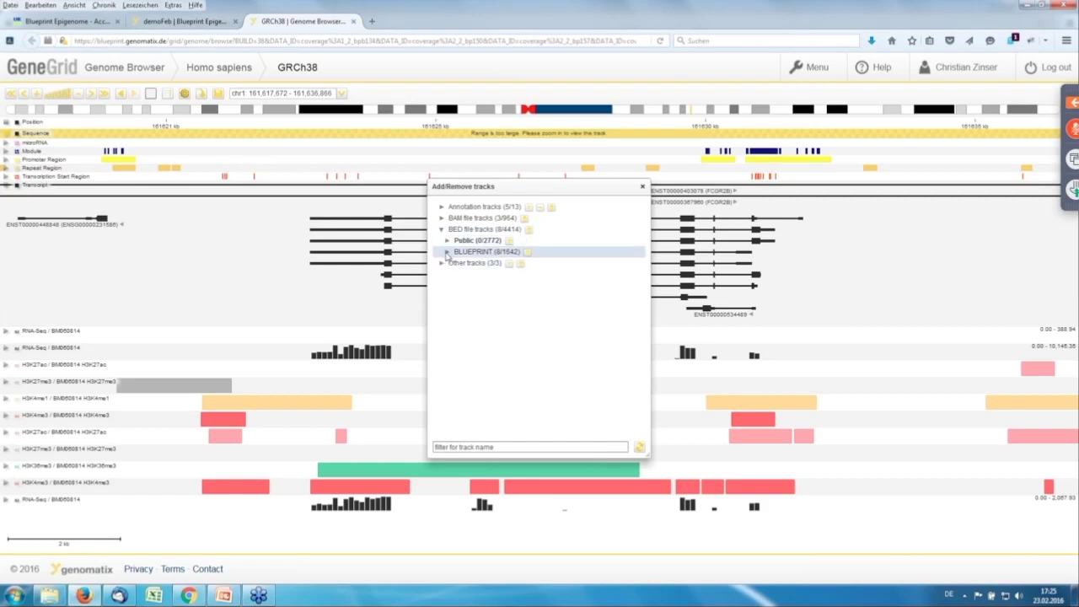
left_click(447, 252)
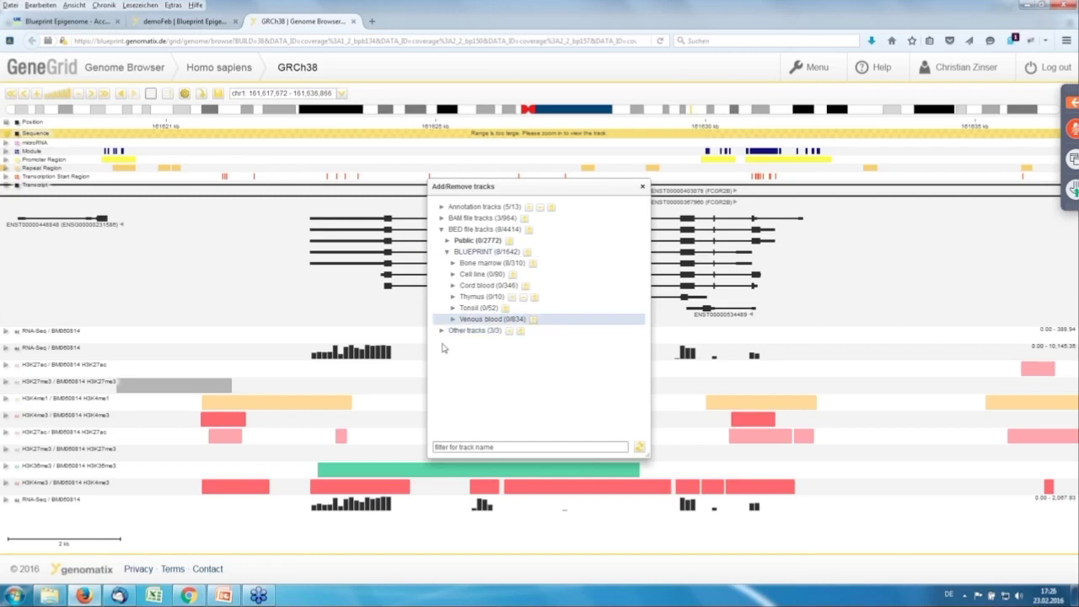
left_click(453, 264)
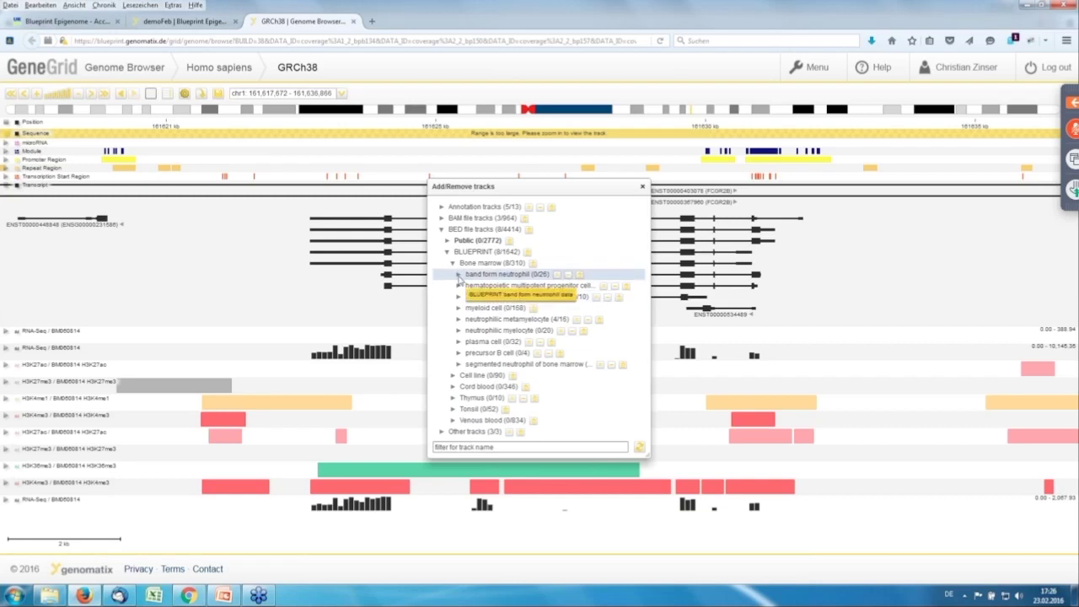
left_click(459, 275)
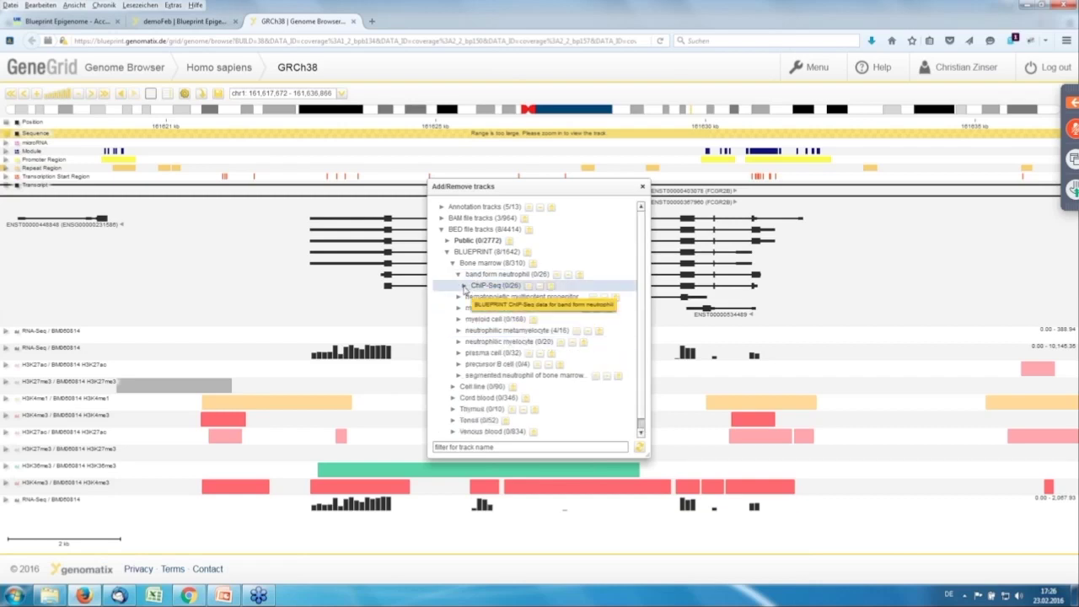
left_click(464, 287)
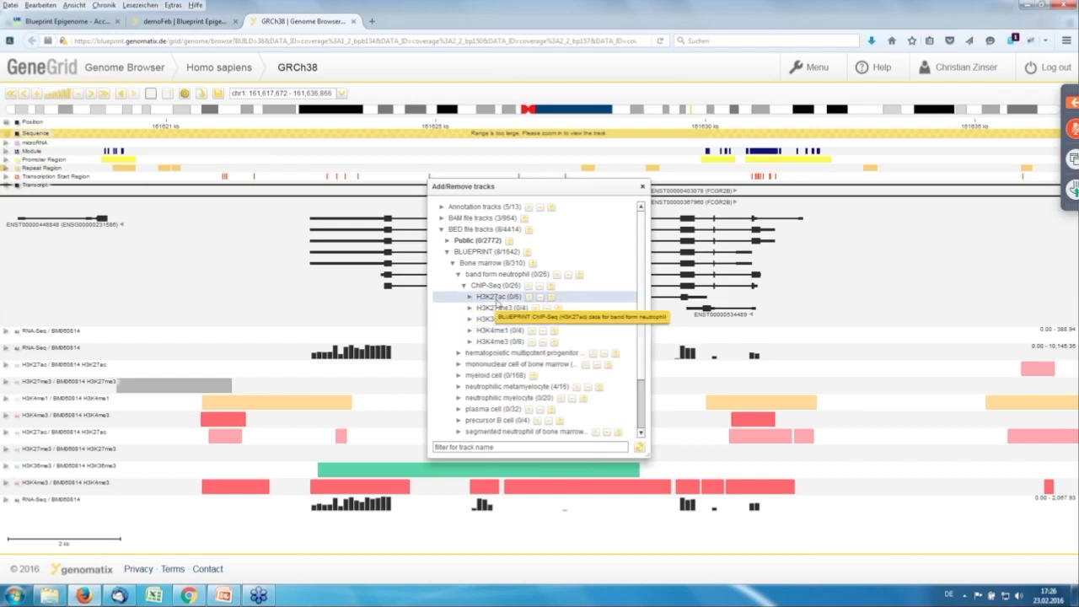
left_click(470, 298)
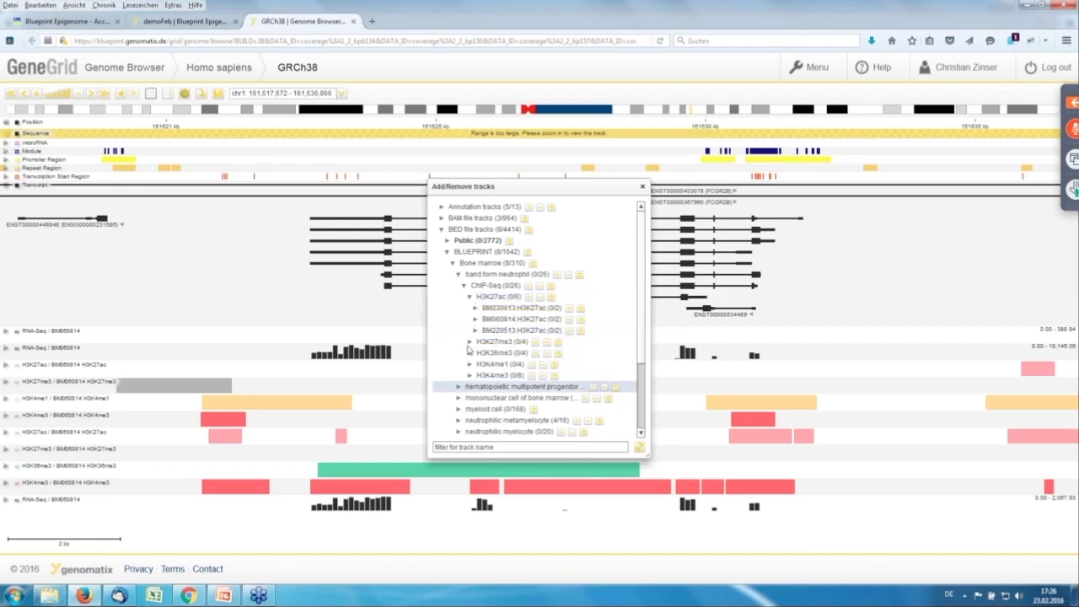
left_click(475, 320)
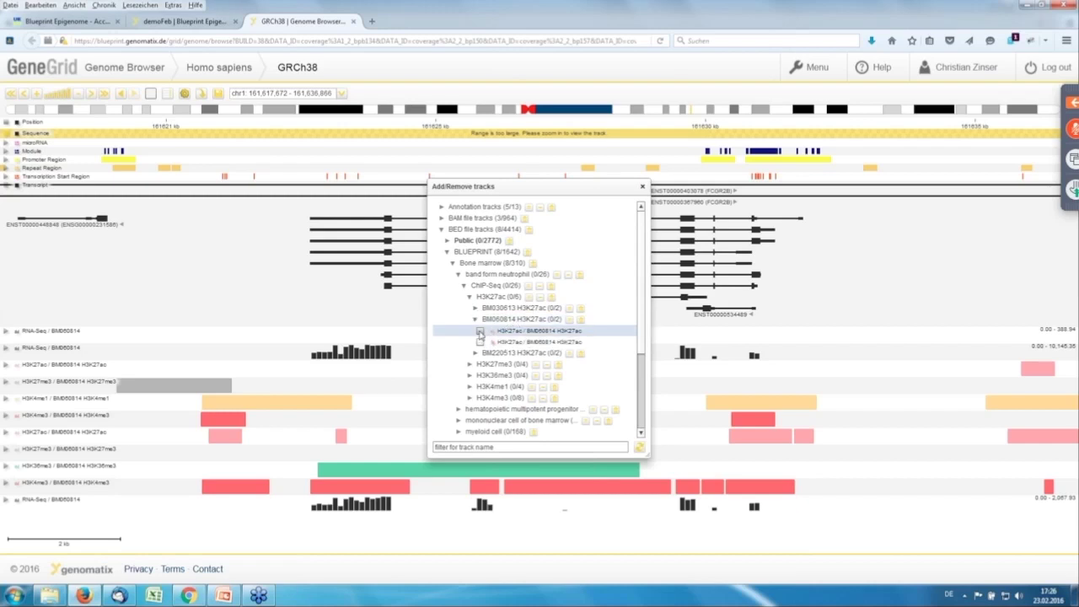
left_click(481, 332)
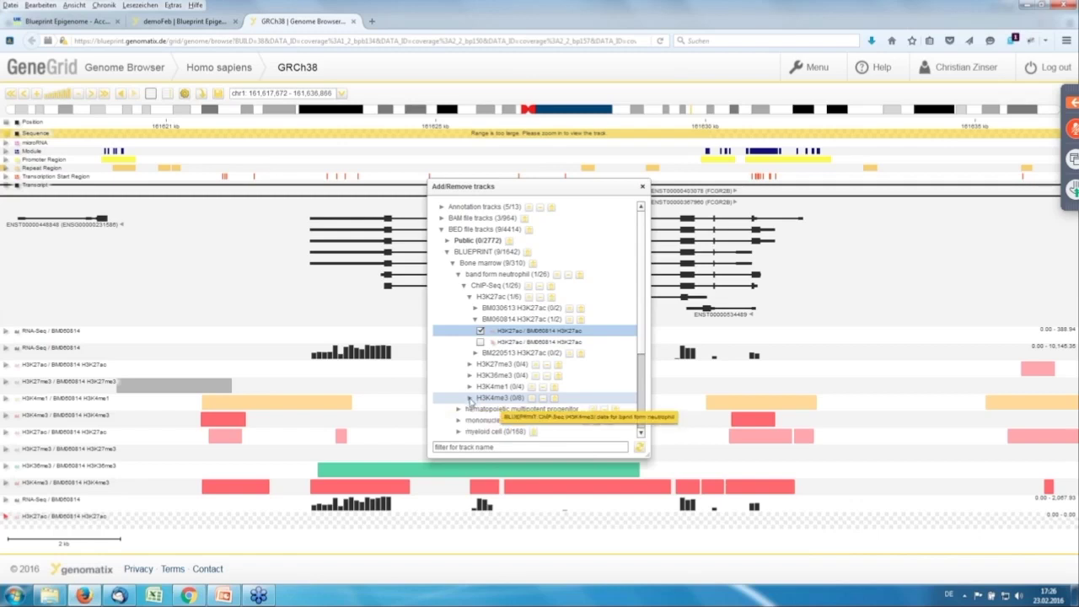
Add the band form neutrophil H3K4me3 BM060814 track as well.
left_click(470, 397)
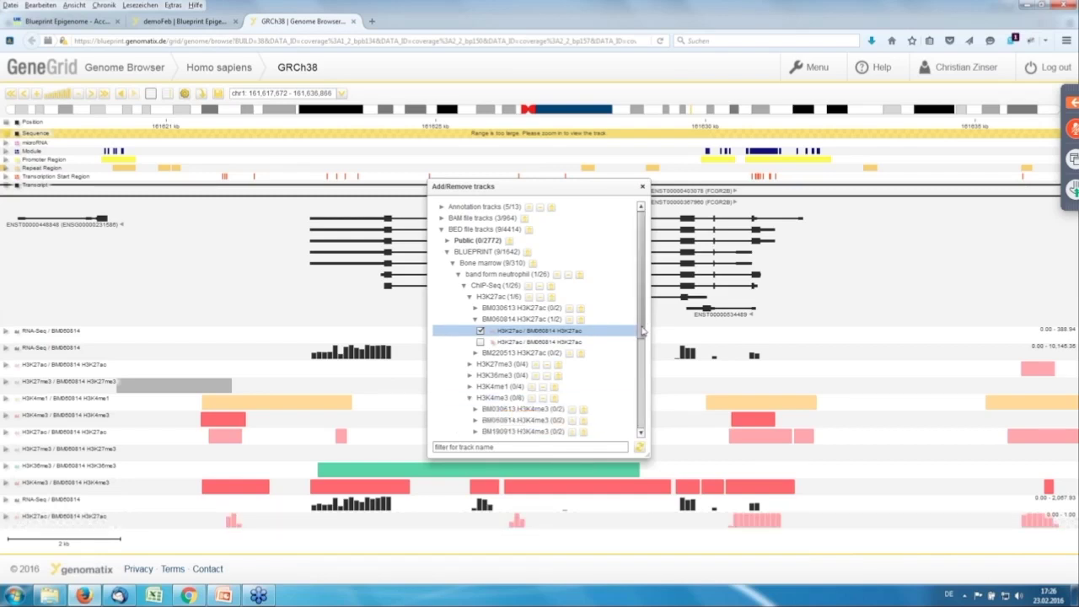
scroll(642, 331, "down", 1)
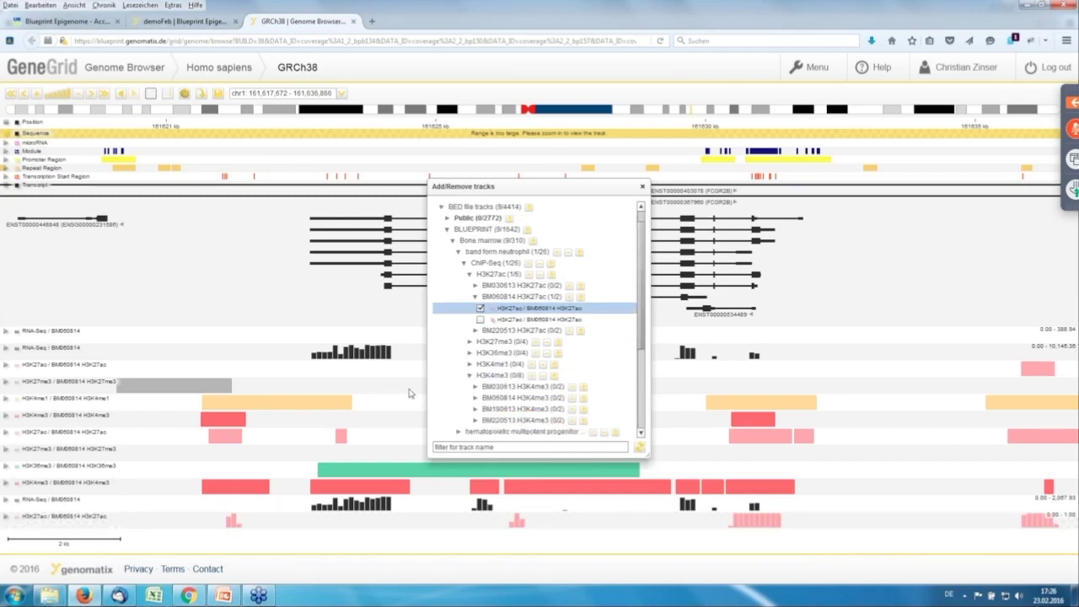
left_click(474, 399)
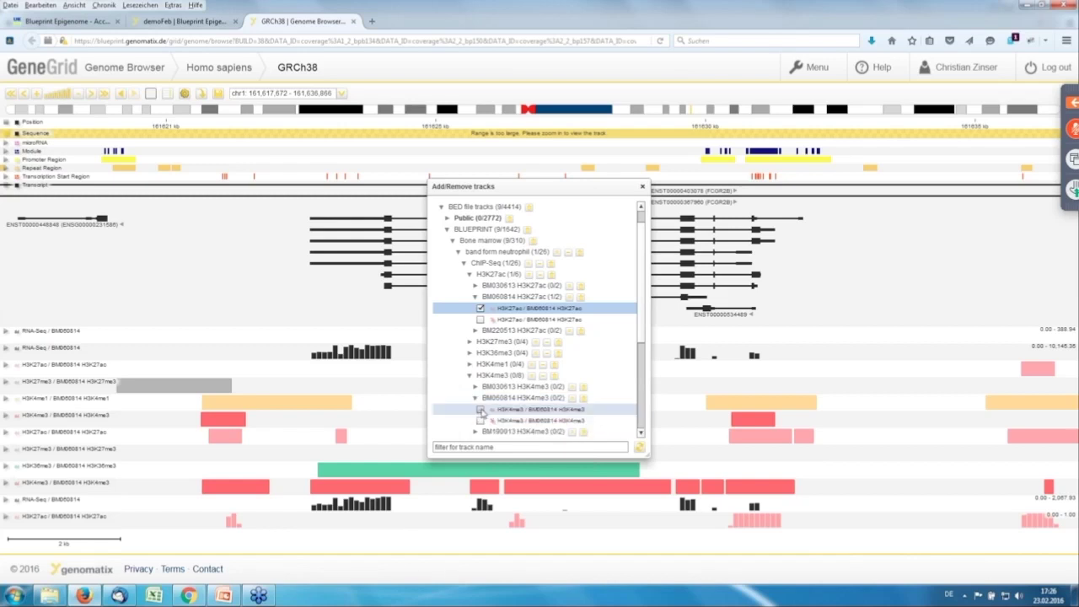
left_click(480, 411)
left_click(481, 410)
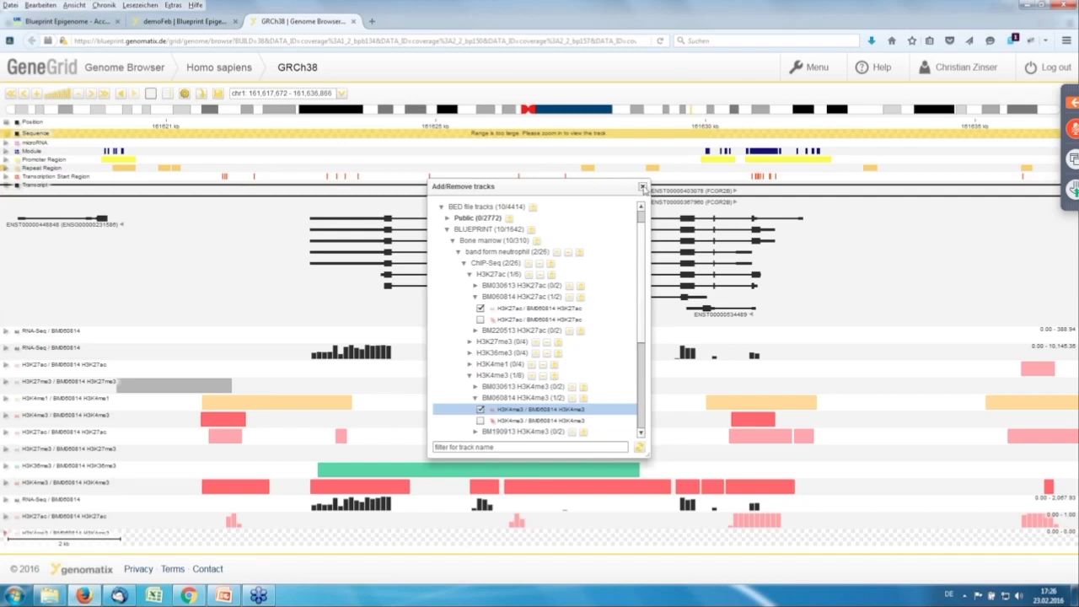
Put the band form neutrophil RNA-Seq track on Global common auto scale.
left_click(642, 186)
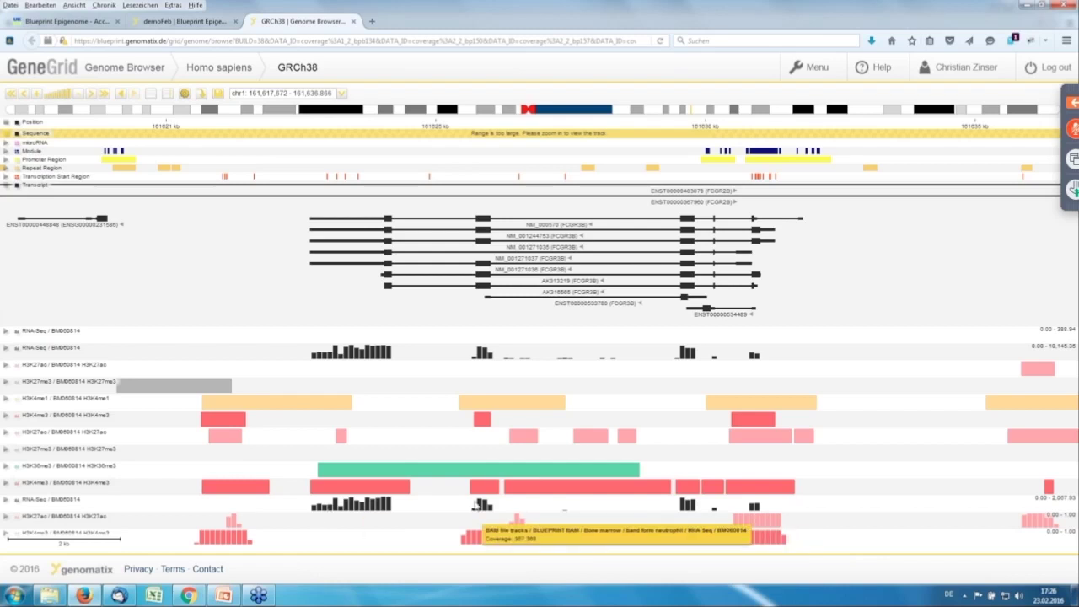
right_click(477, 504)
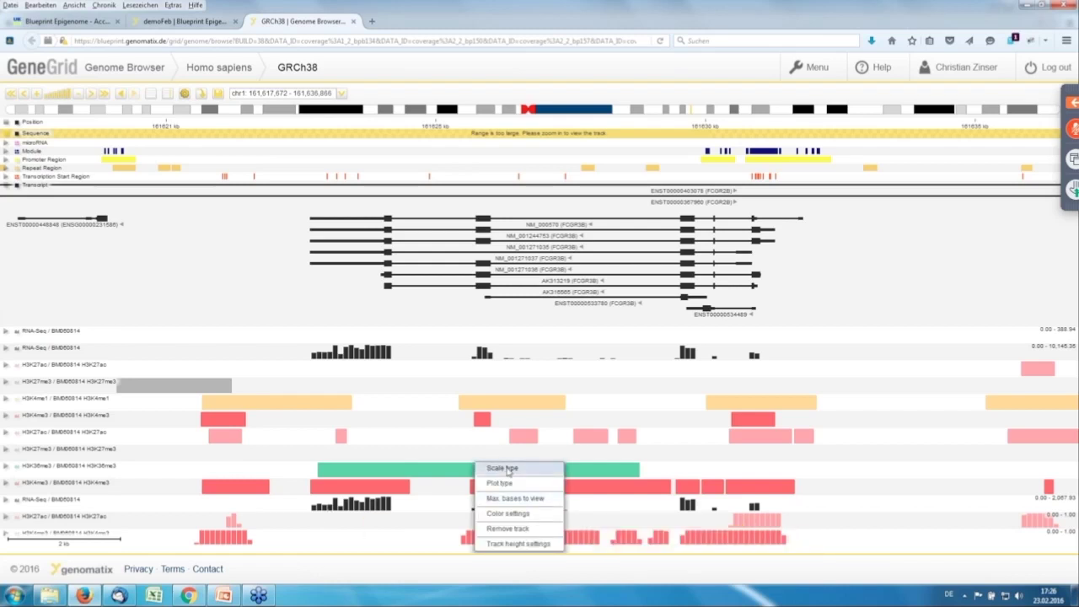
left_click(508, 470)
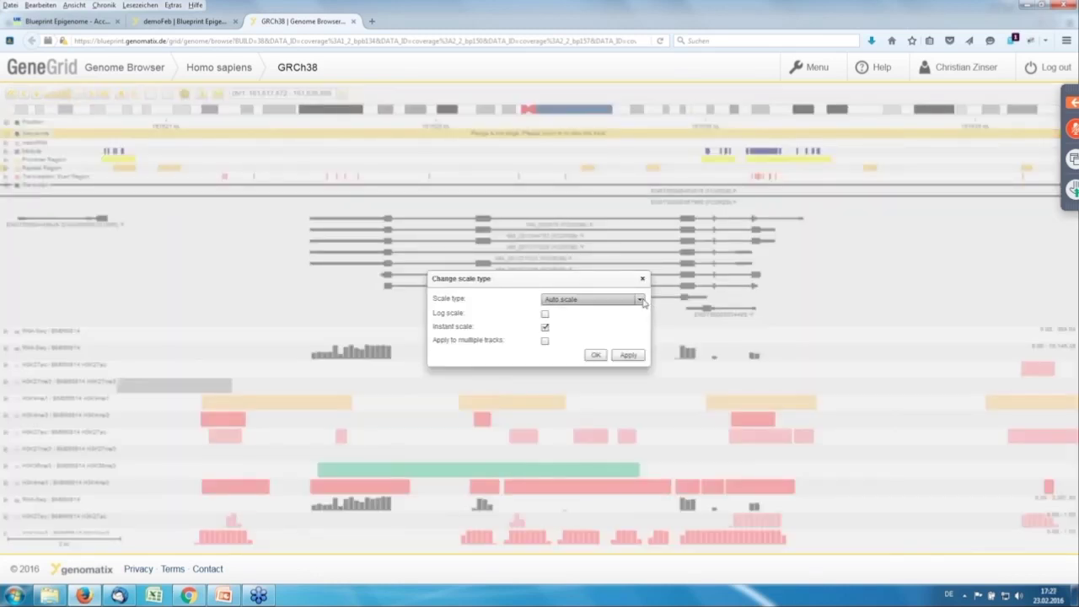
left_click(639, 301)
left_click(581, 336)
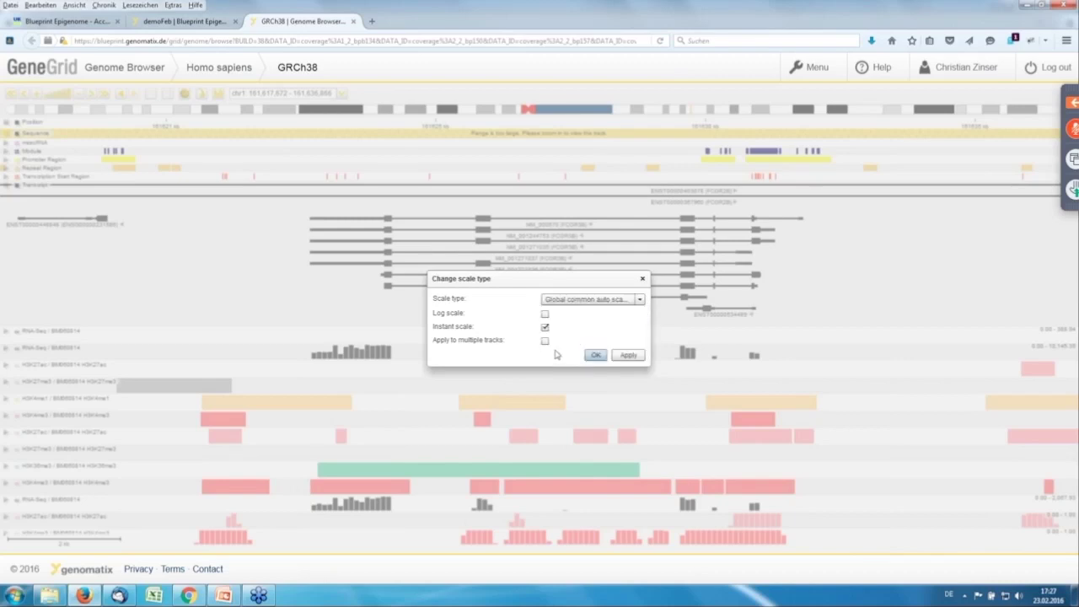
left_click(596, 356)
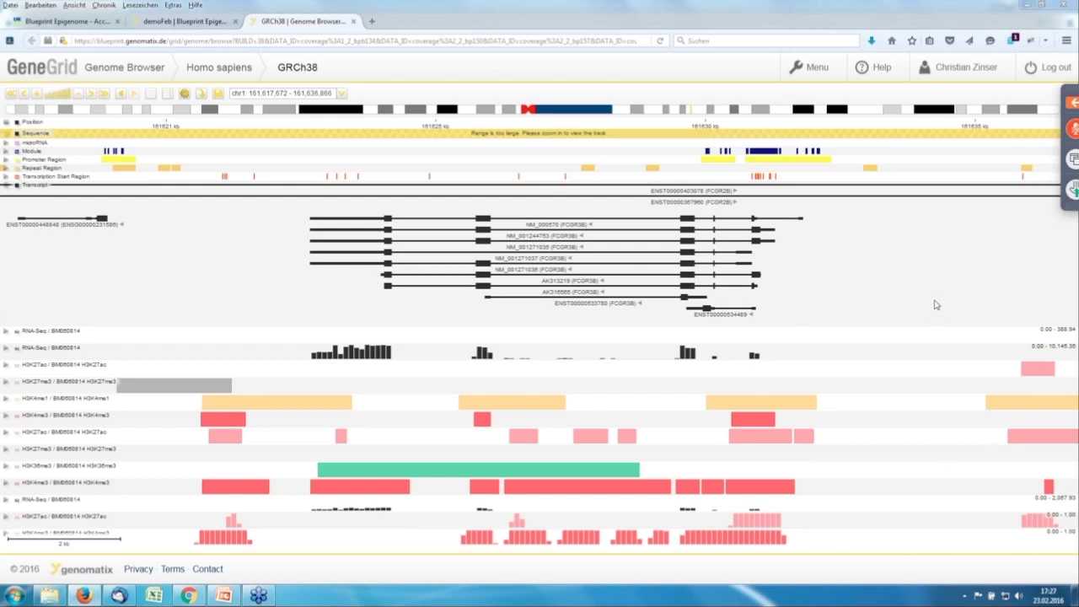
Return to the demoFeb comparison table.
mouse_move(848, 359)
mouse_move(804, 350)
mouse_move(903, 361)
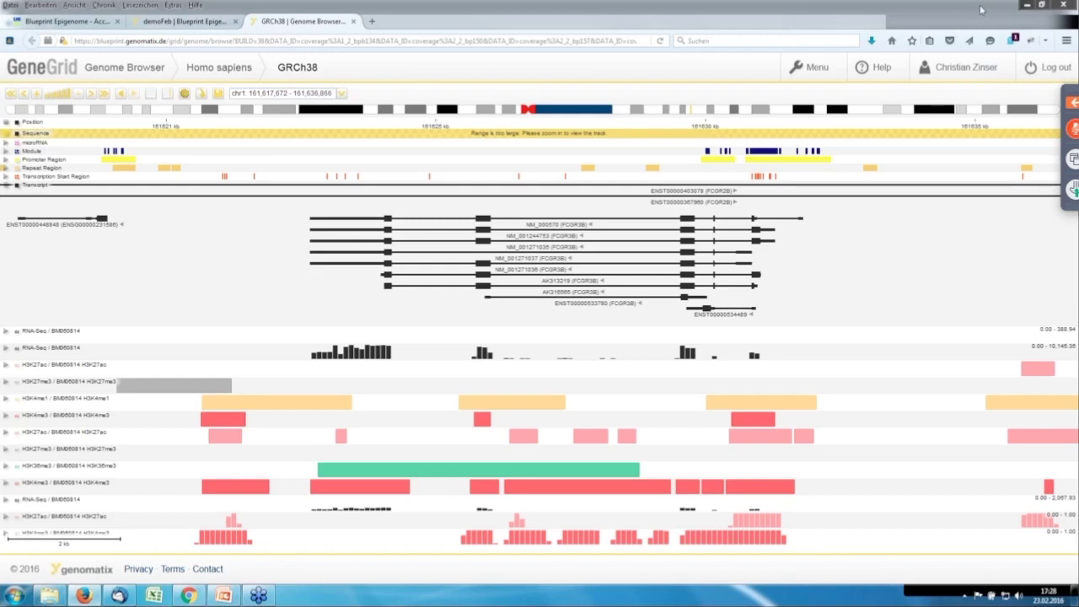
right_click(971, 95)
key("Escape")
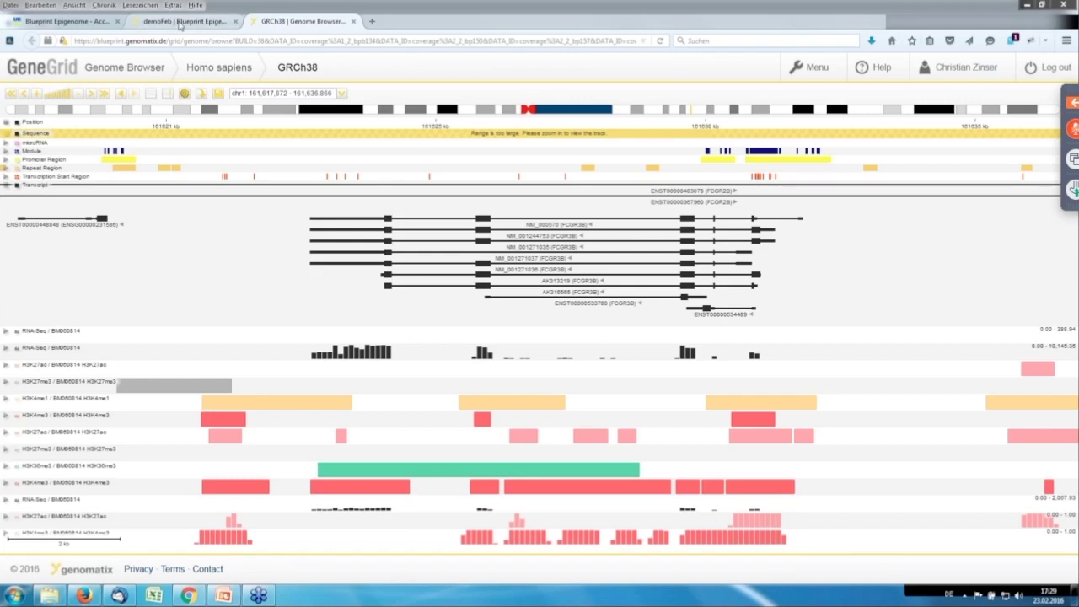
left_click(180, 23)
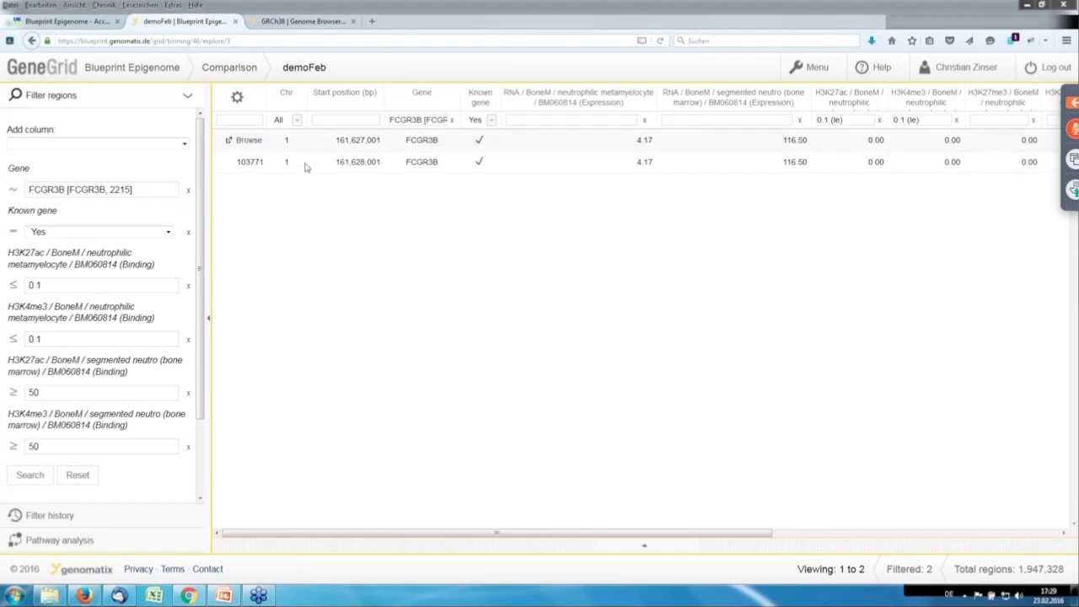
Drop the FCGR3B gene rule and rerun the search, leaving 509 matching regions.
left_click(190, 194)
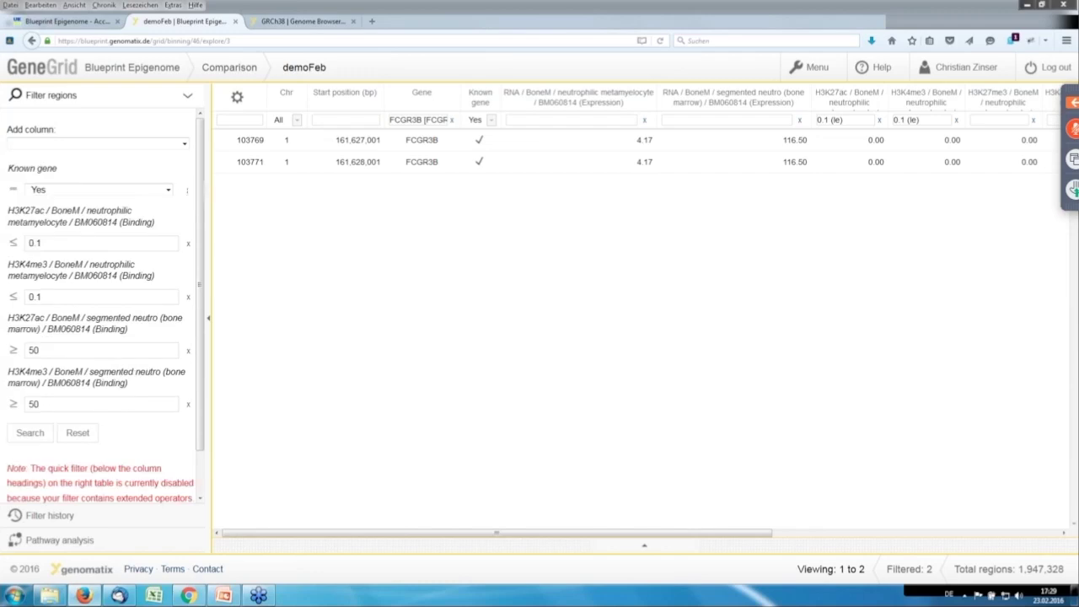
left_click(30, 434)
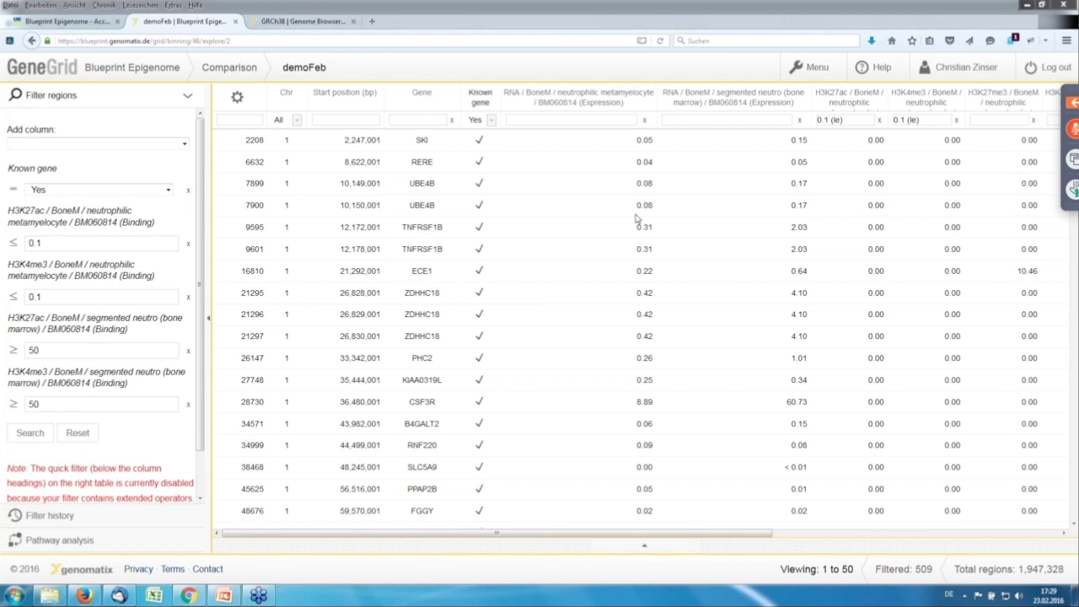
mouse_move(422, 240)
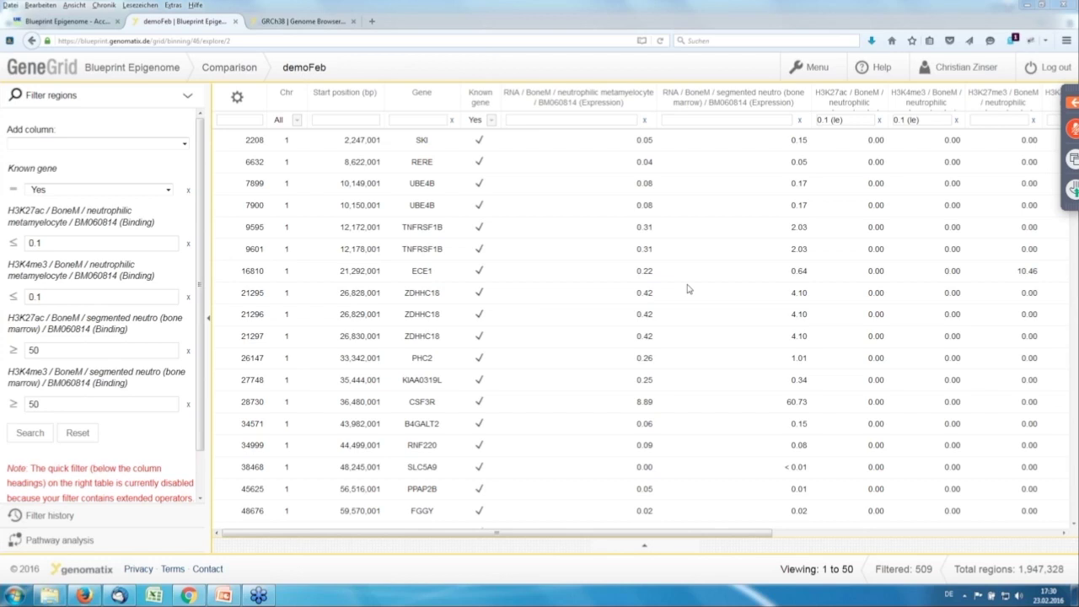
On the GRCh38 view, expand BED tracks > Public > ENCODE > TF binding site > SuperFactorTracks.
mouse_move(622, 223)
left_click(324, 22)
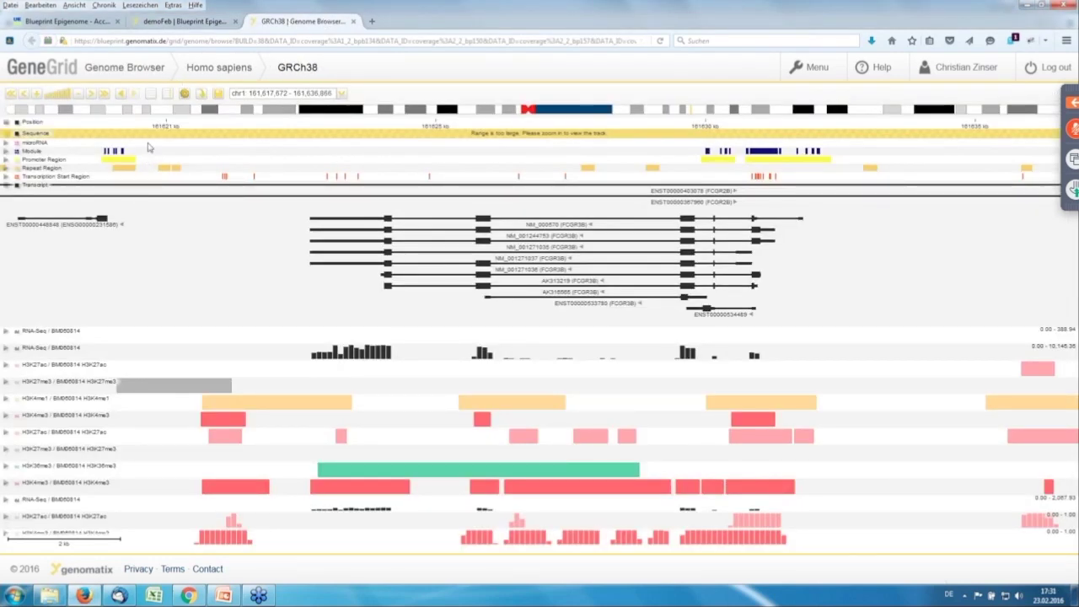
left_click(151, 94)
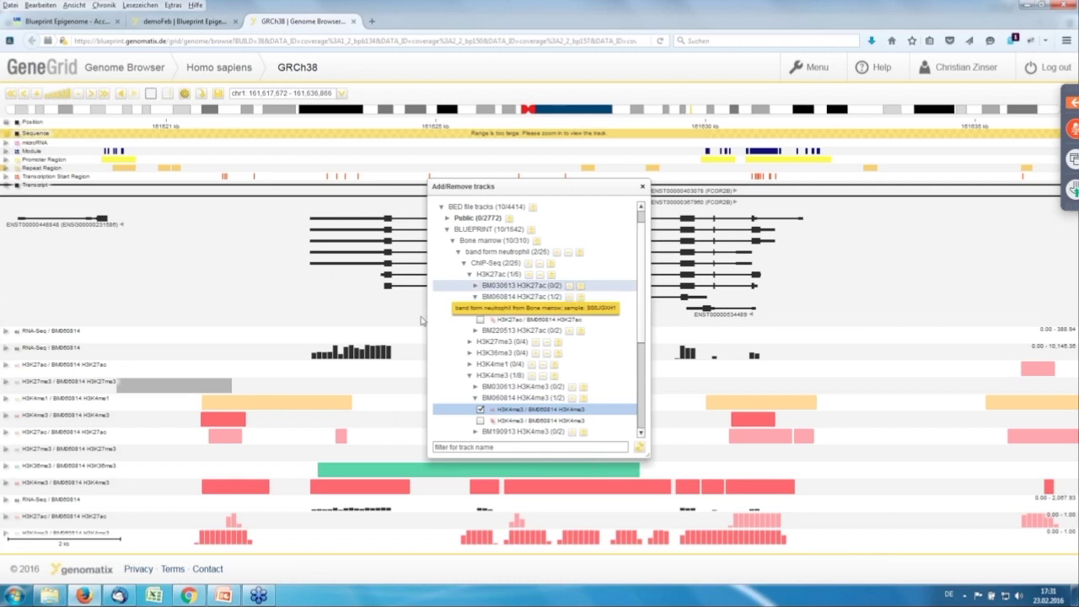
left_click(441, 207)
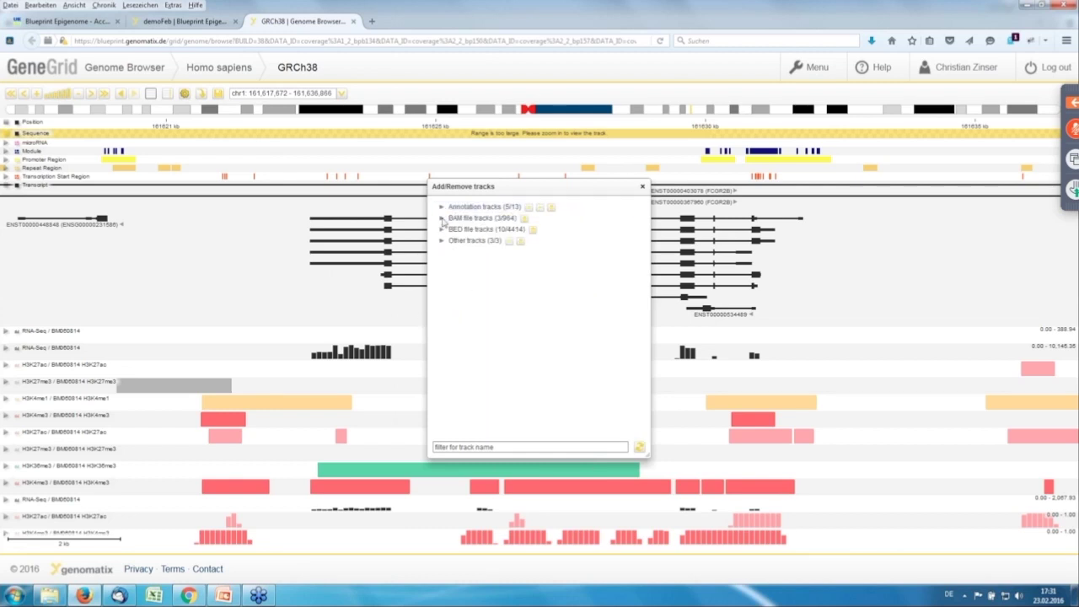
left_click(440, 231)
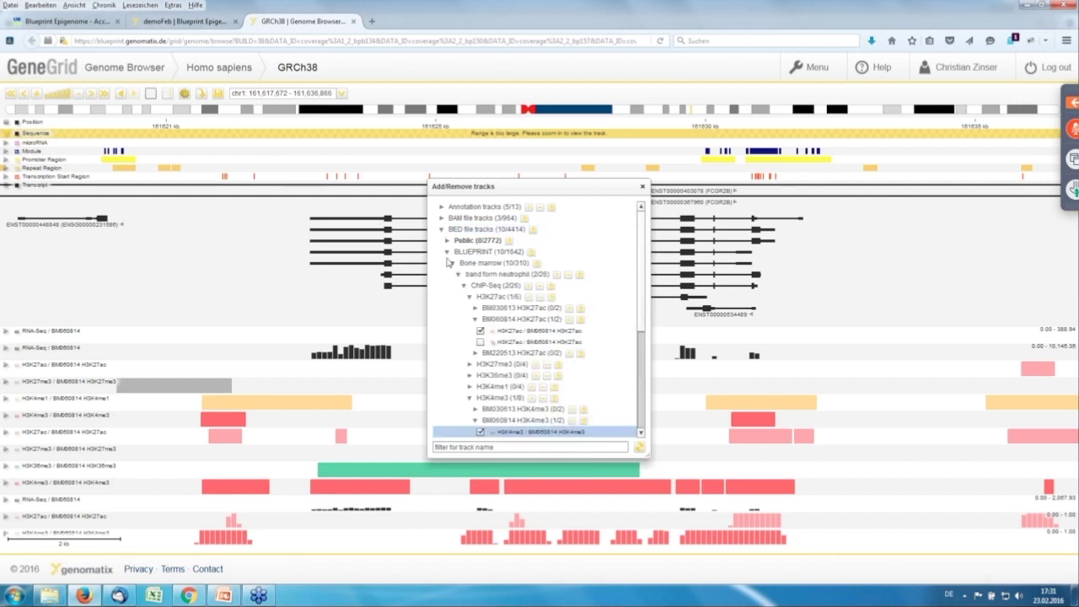
left_click(447, 252)
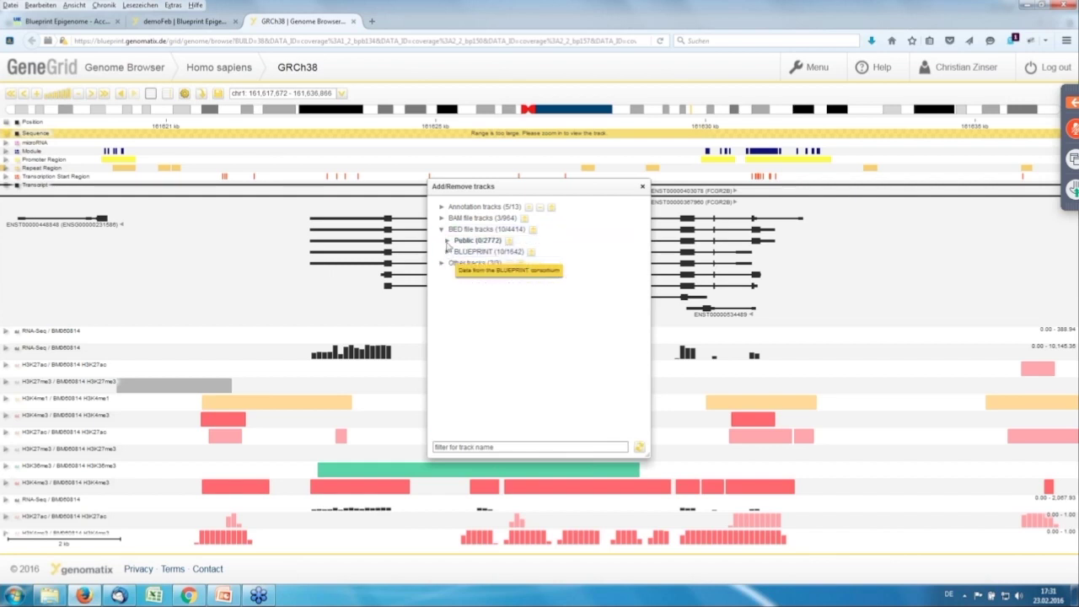
left_click(447, 241)
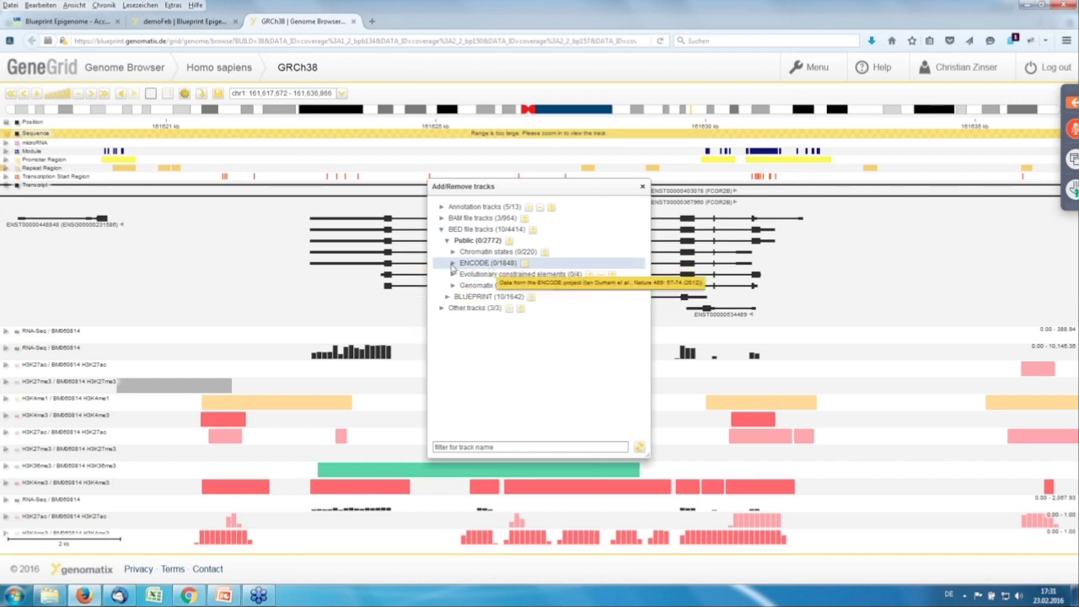
left_click(453, 264)
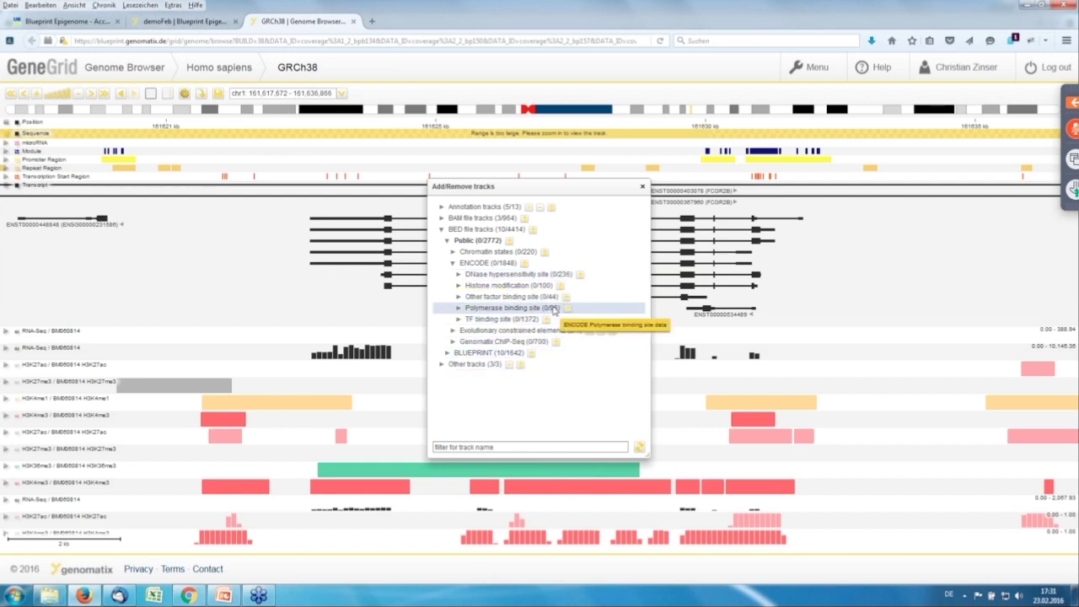
left_click(459, 286)
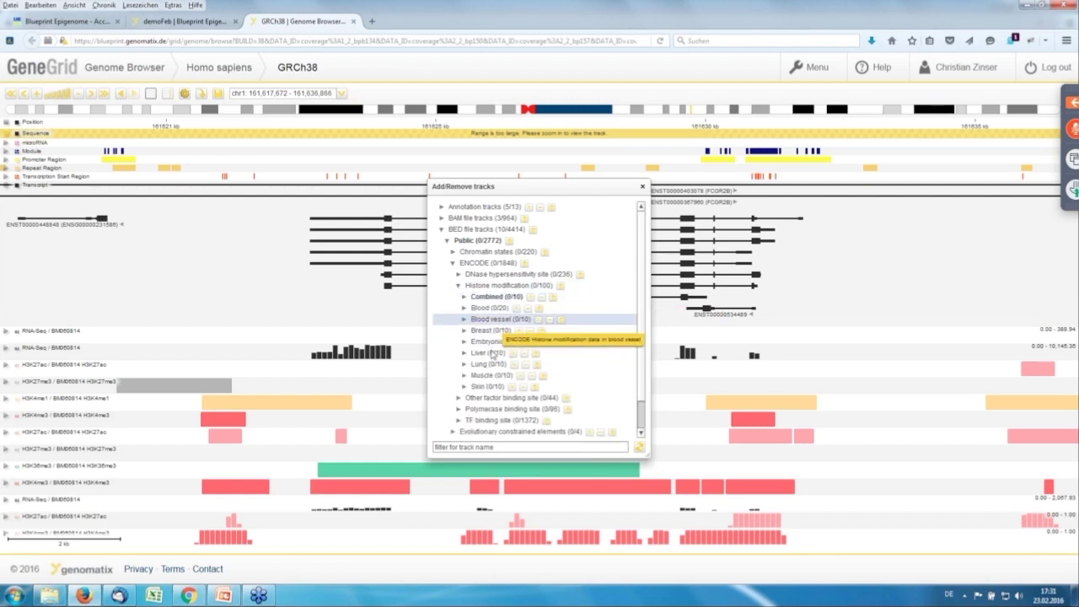
left_click(458, 286)
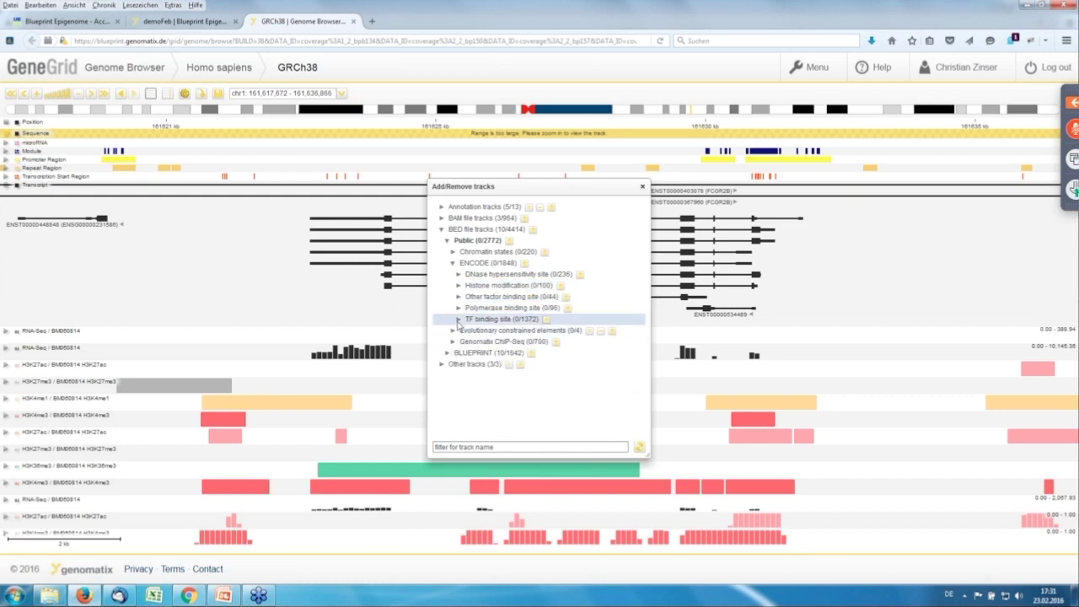
left_click(459, 321)
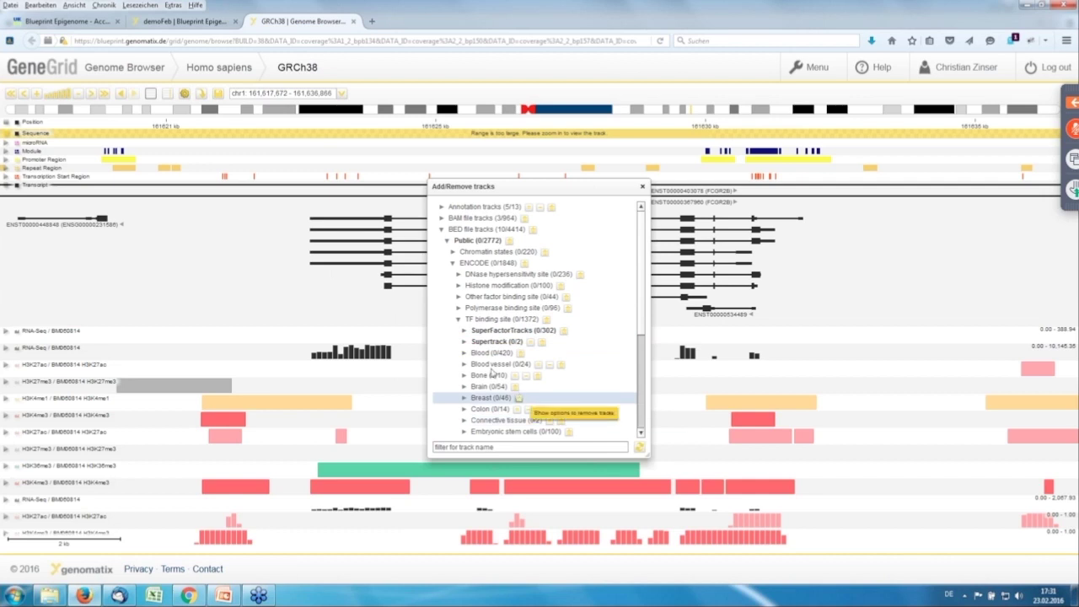
left_click(463, 331)
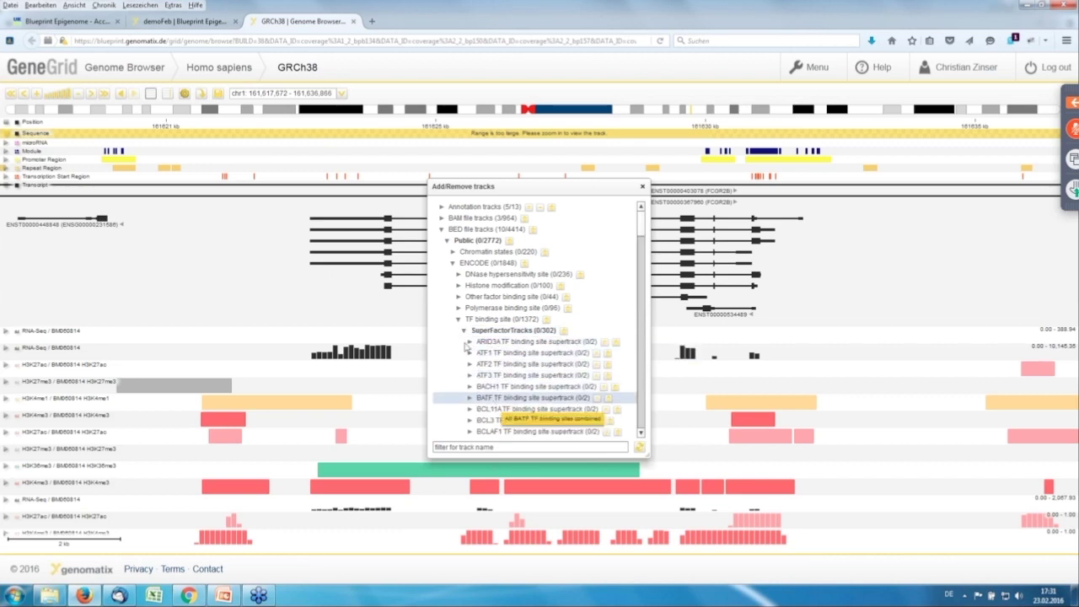
Collapse ENCODE, browse Chromatin states > Combined, then close Add/Remove tracks with no tracks added.
left_click(452, 263)
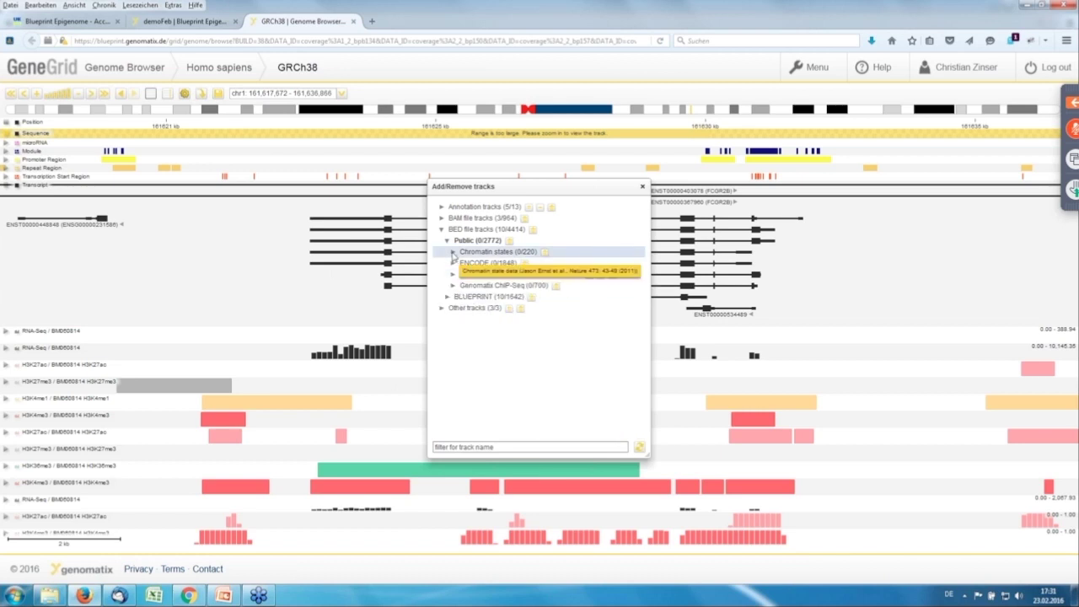
left_click(453, 253)
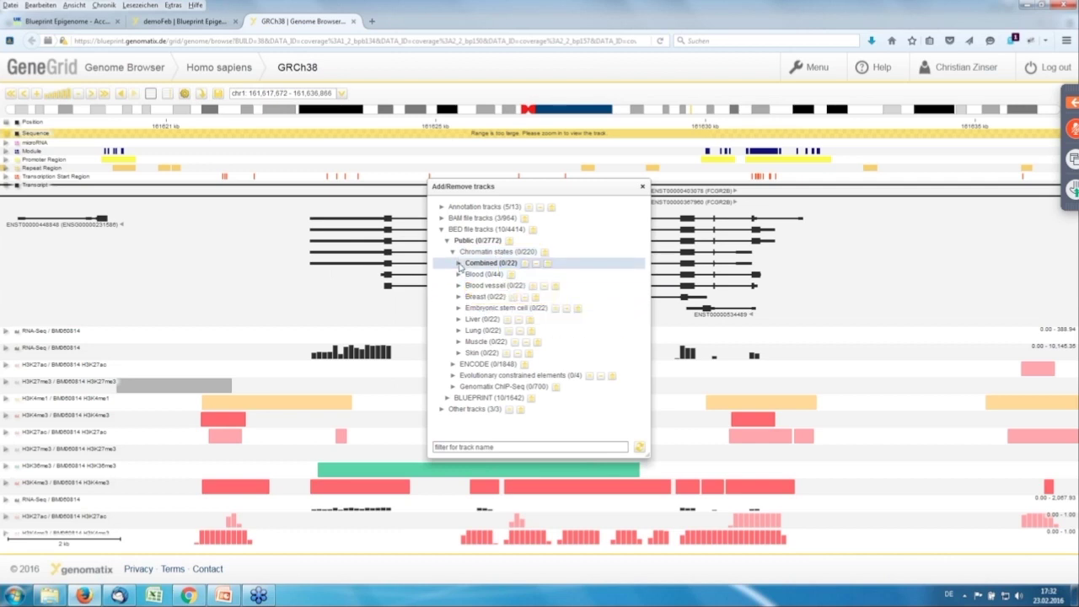
left_click(459, 263)
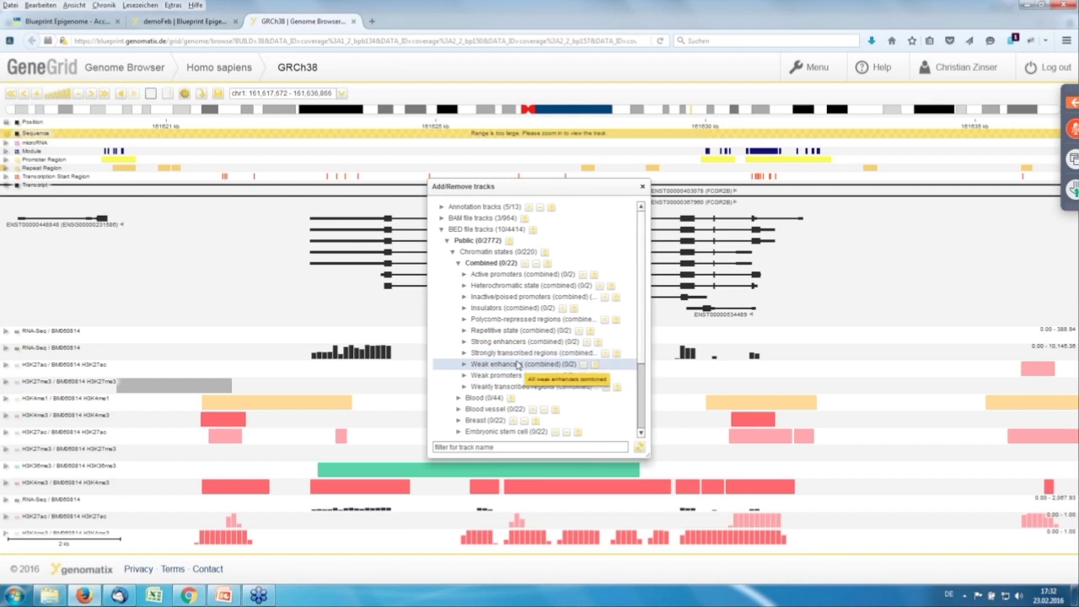
left_click(453, 251)
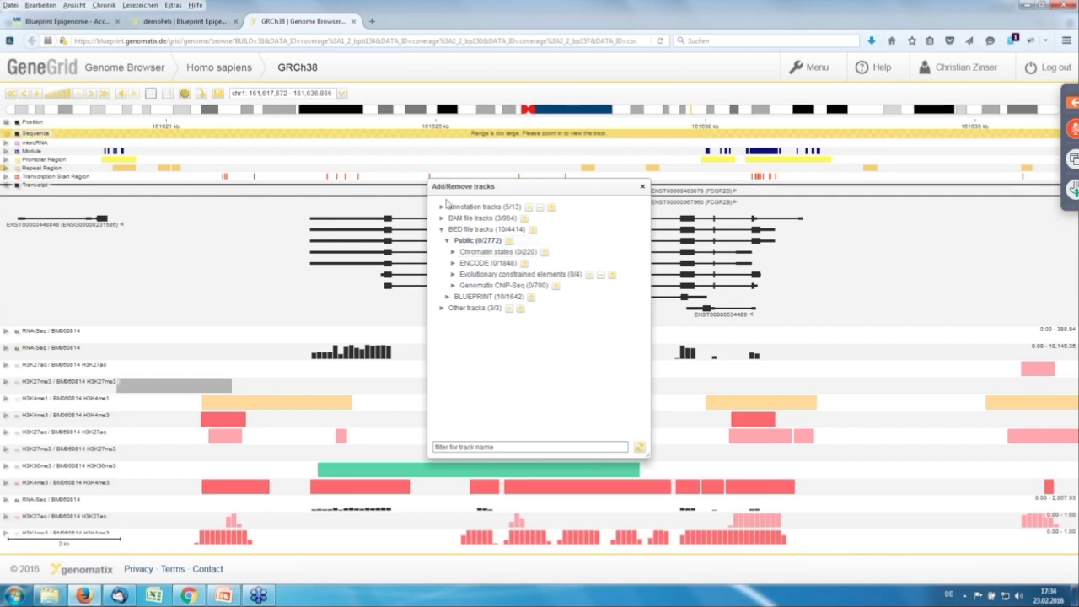
mouse_move(318, 198)
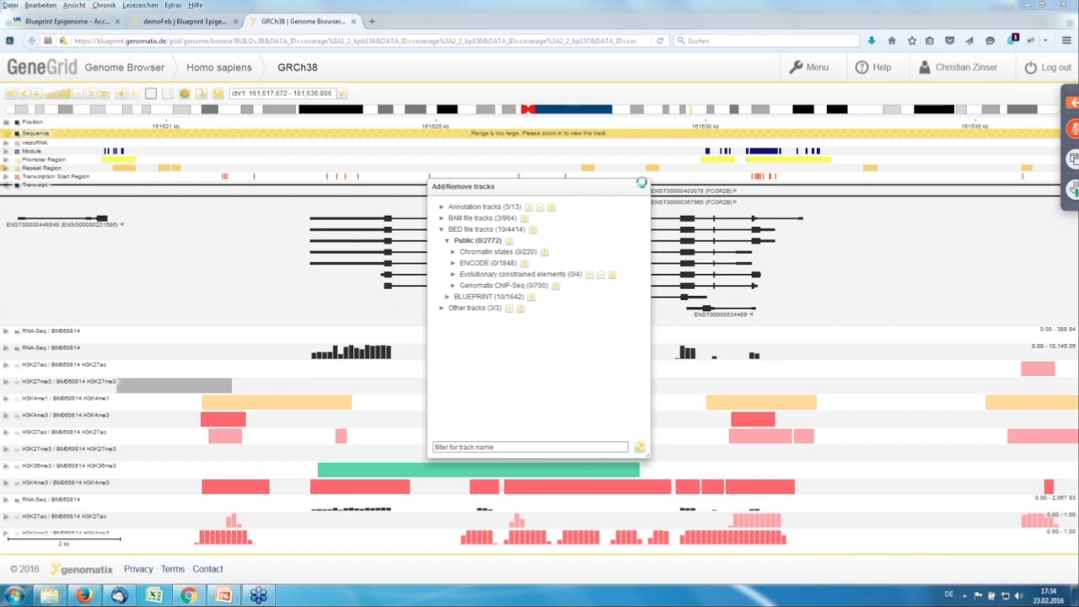
left_click(645, 186)
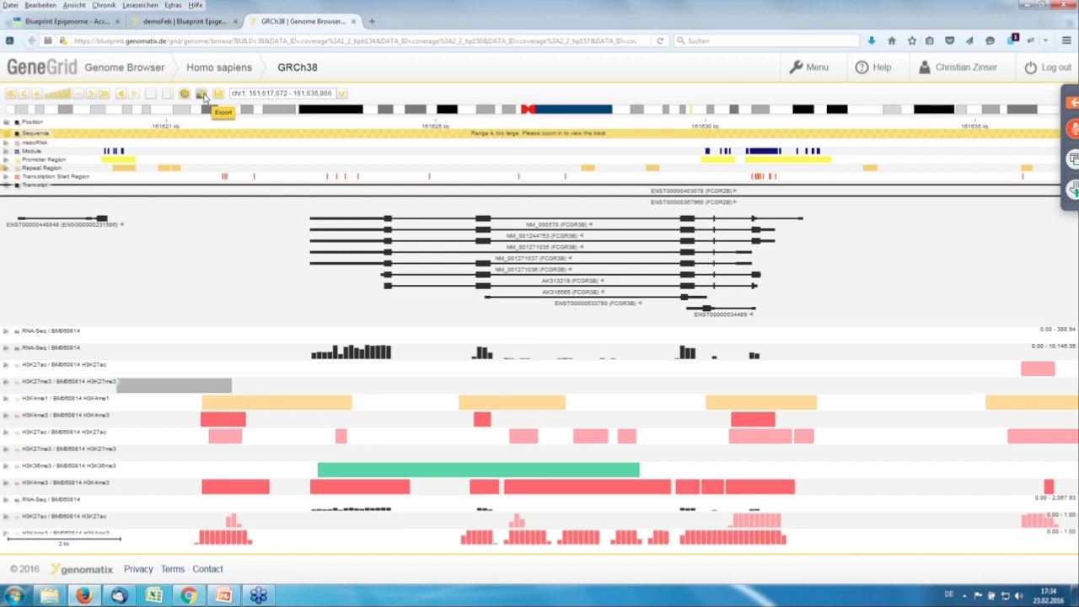
left_click(202, 95)
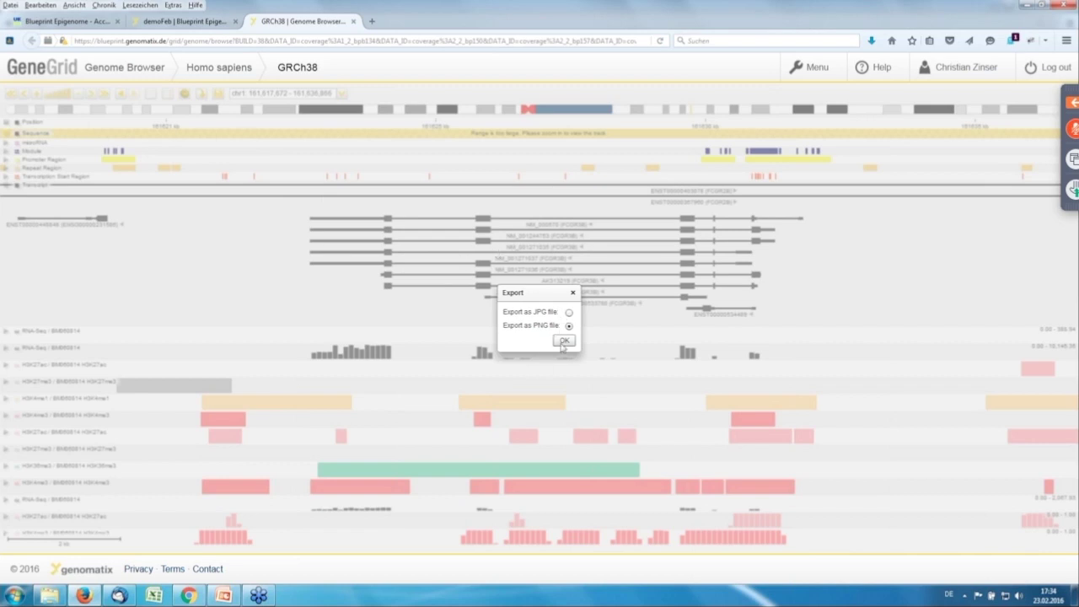
left_click(574, 294)
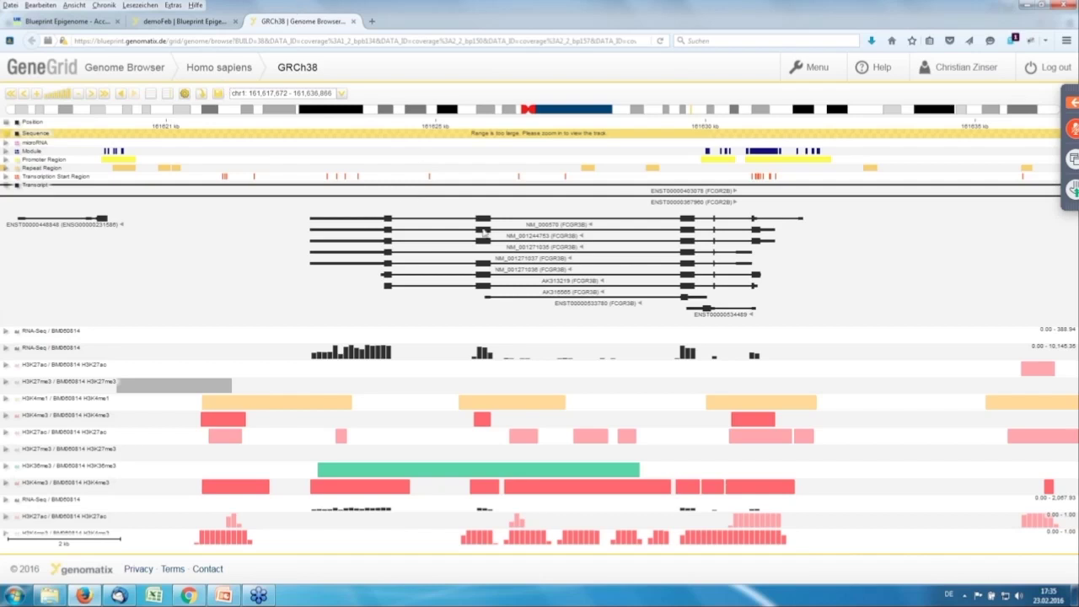
mouse_move(485, 221)
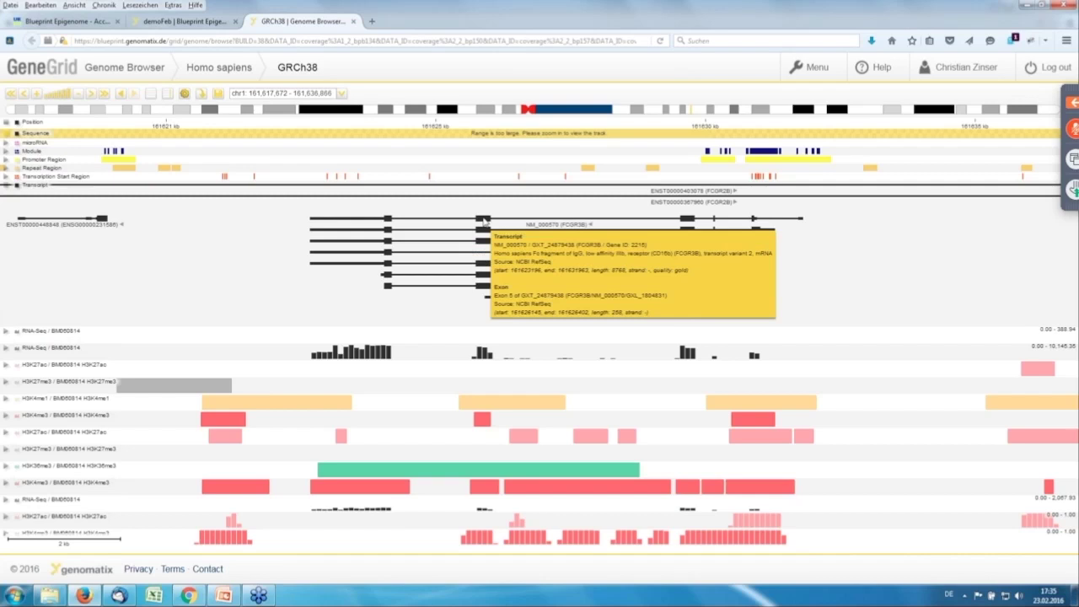